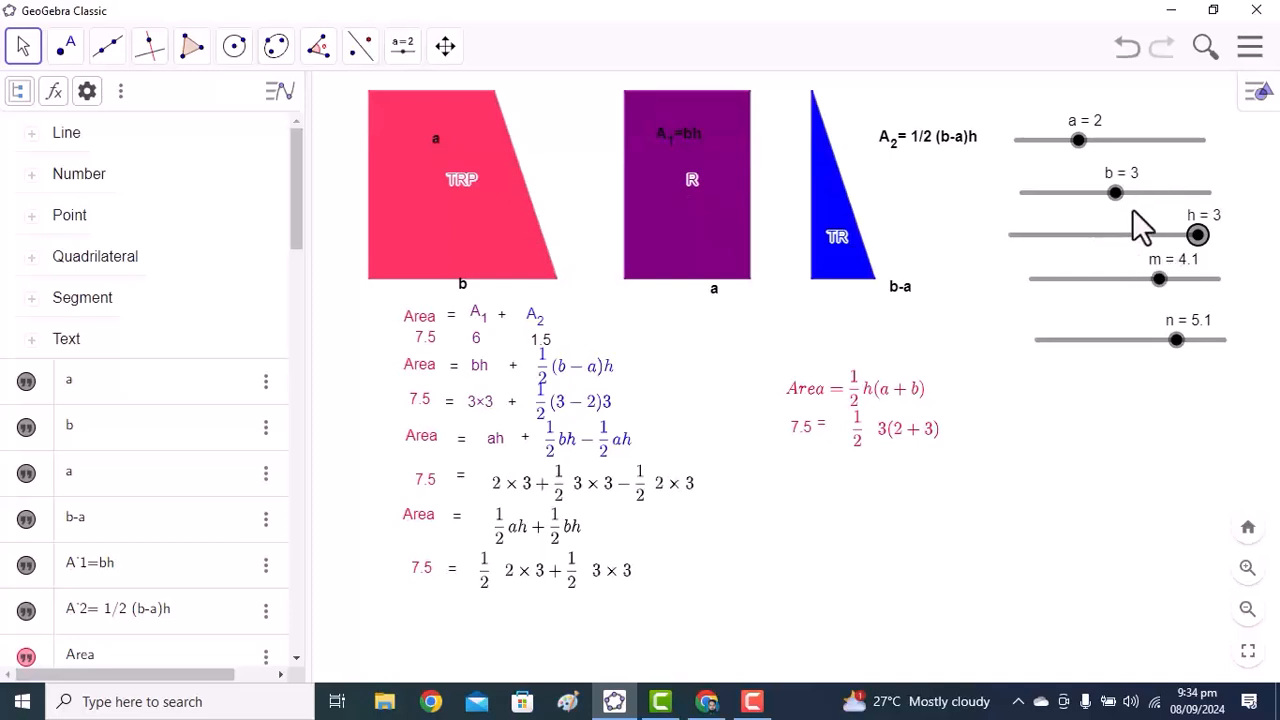
# Step: Set slider a to 3 in the finished trapezium applet to examine how the shapes and area calculations respond
pyautogui.moveTo(1084, 146); pyautogui.dragTo(1158, 152)
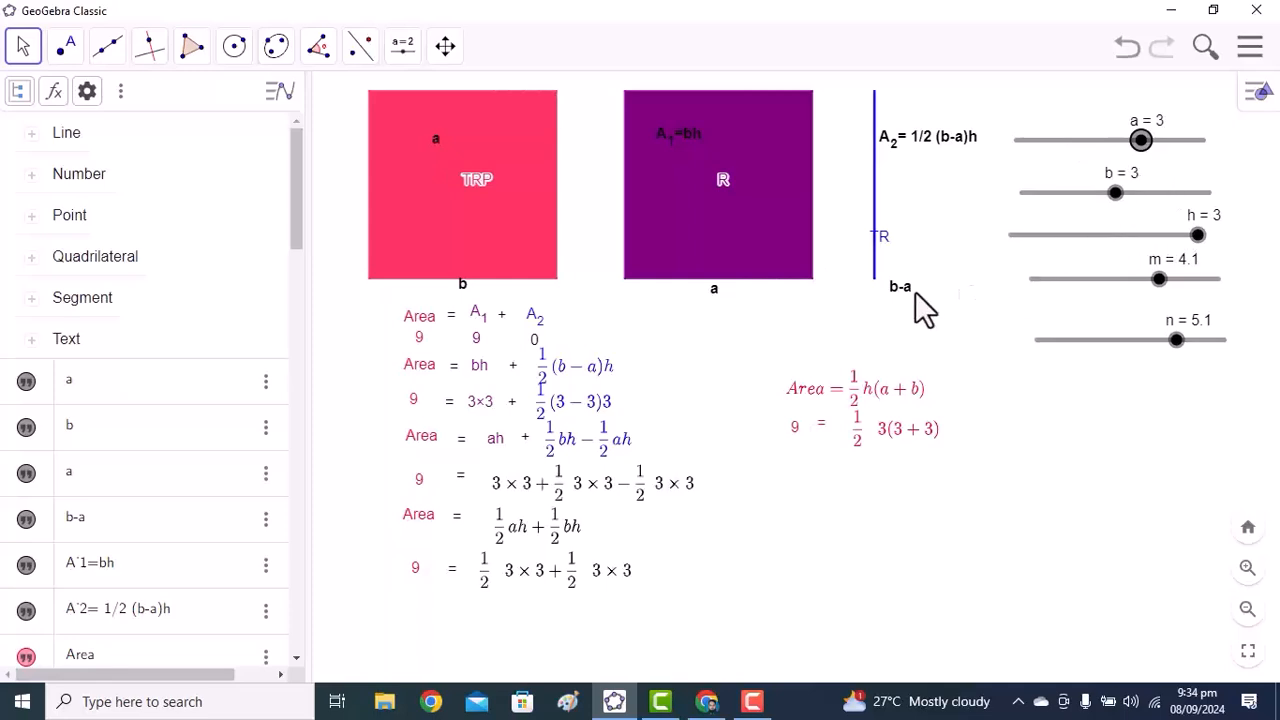
pyautogui.click(1158, 192)
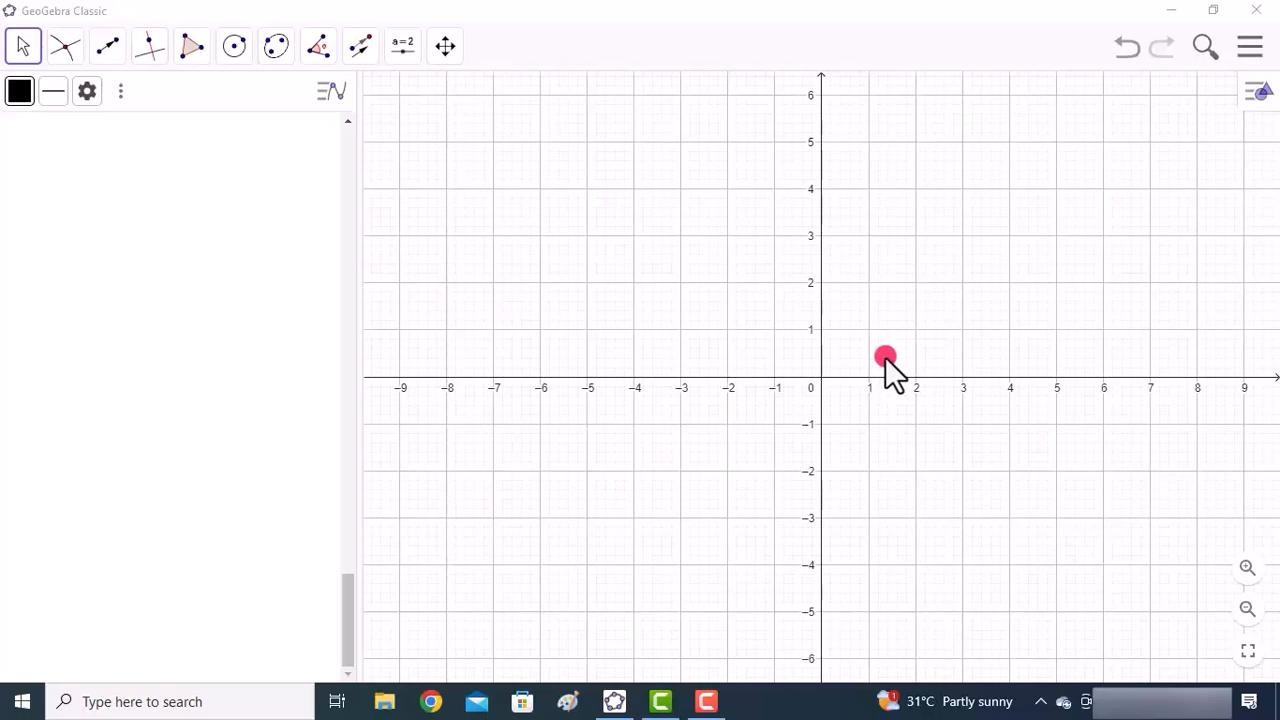
# Step: Create a number slider a with minimum 1, maximum 4 and increment 1 in the upper-right part of the graph
pyautogui.click(408, 55)
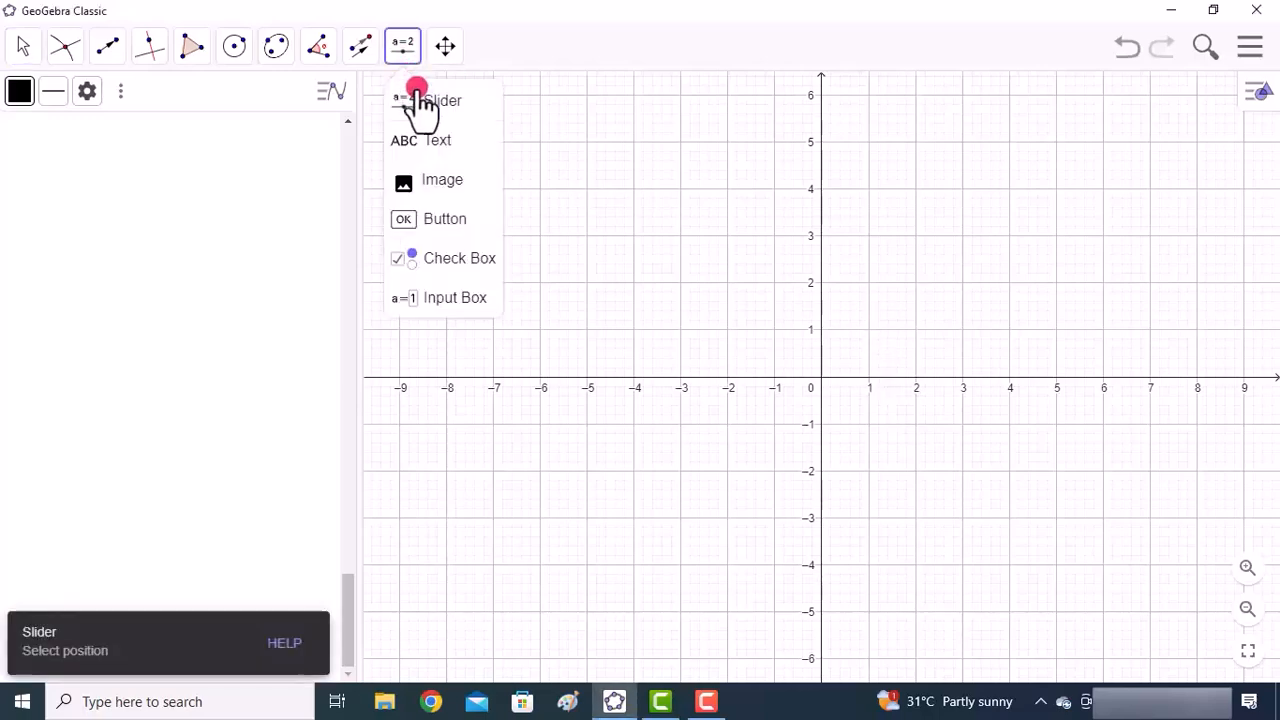
pyautogui.click(415, 103)
pyautogui.click(1054, 150)
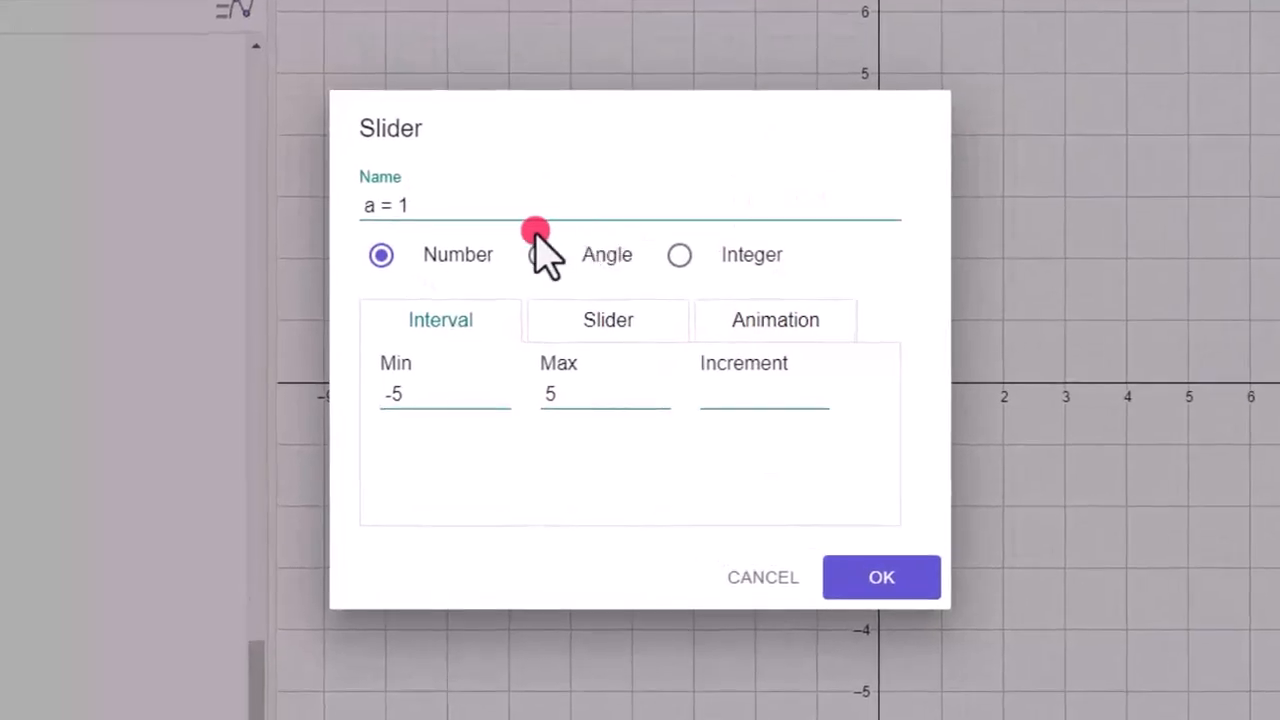
pyautogui.click(448, 388)
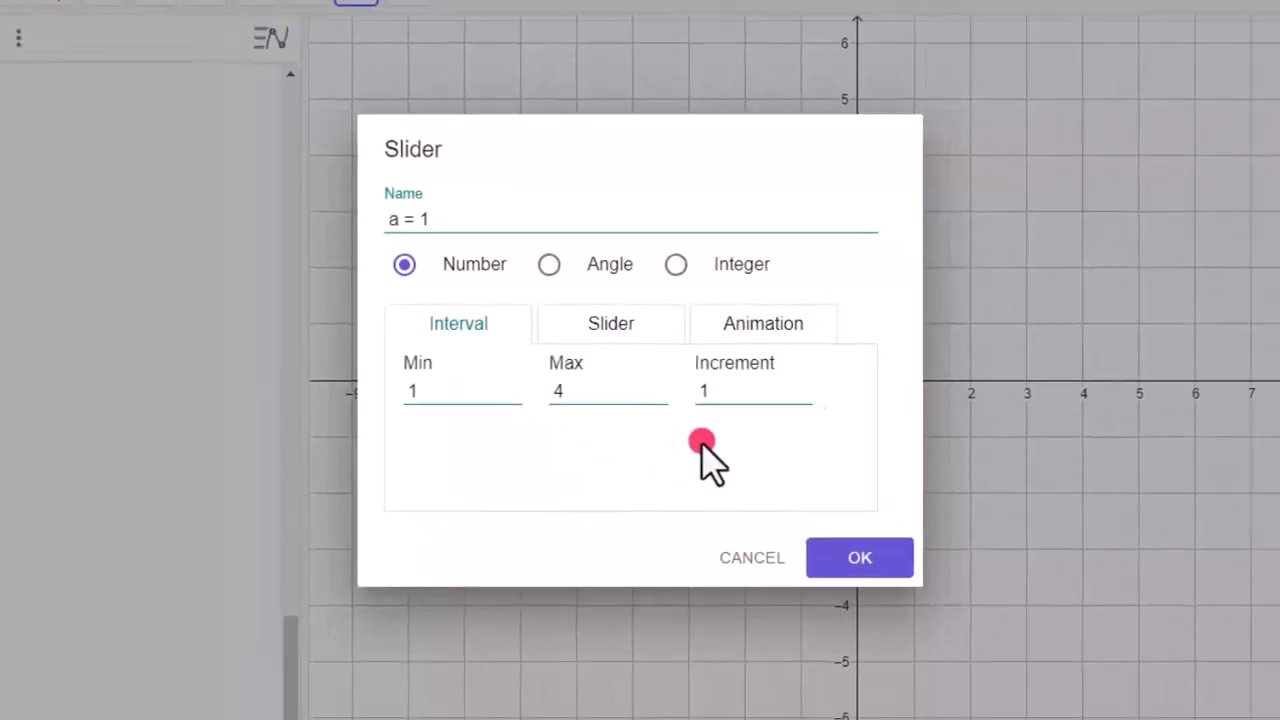
pyautogui.click(845, 560)
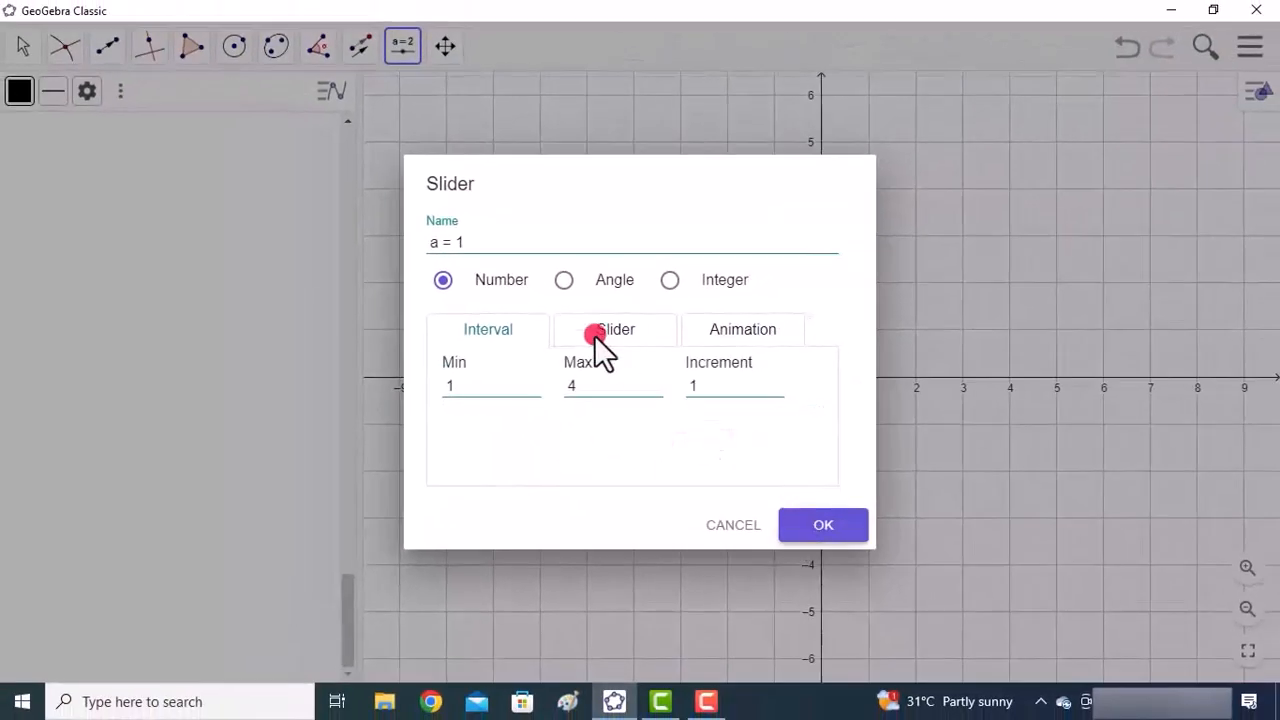
# Step: Create a number slider b with minimum 1 and maximum 5 below slider a
pyautogui.click(362, 1)
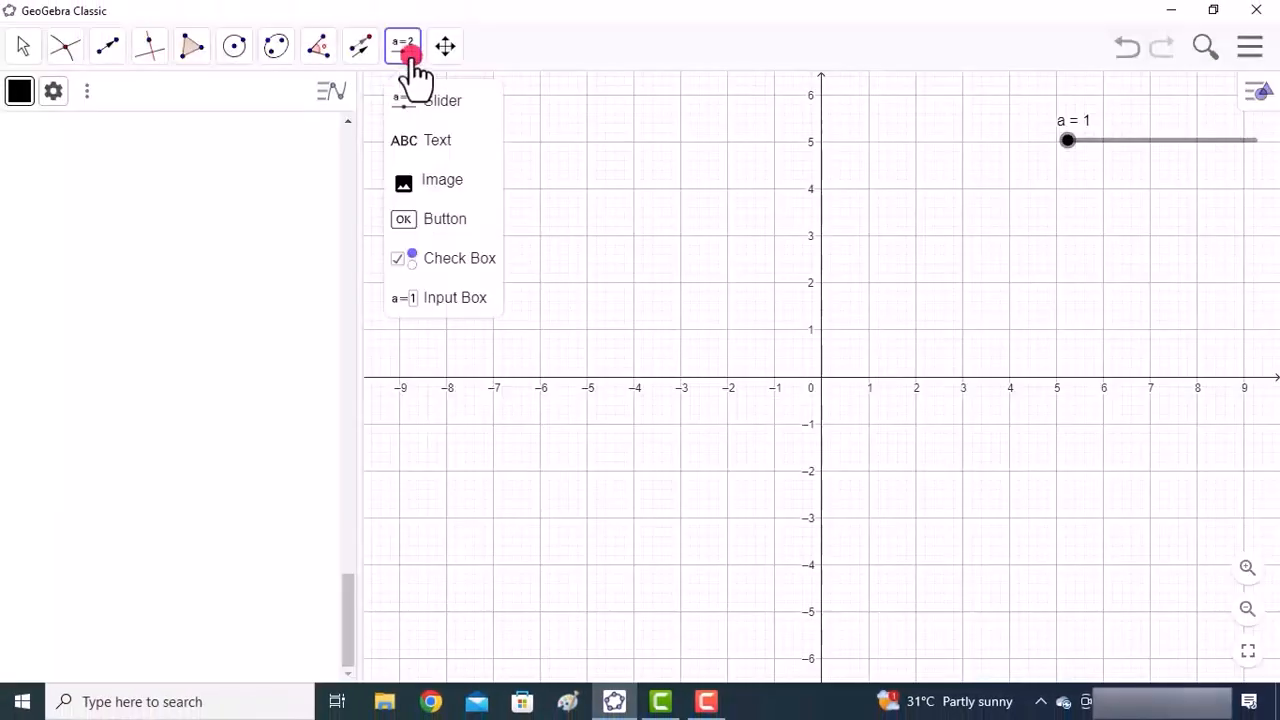
pyautogui.click(420, 100)
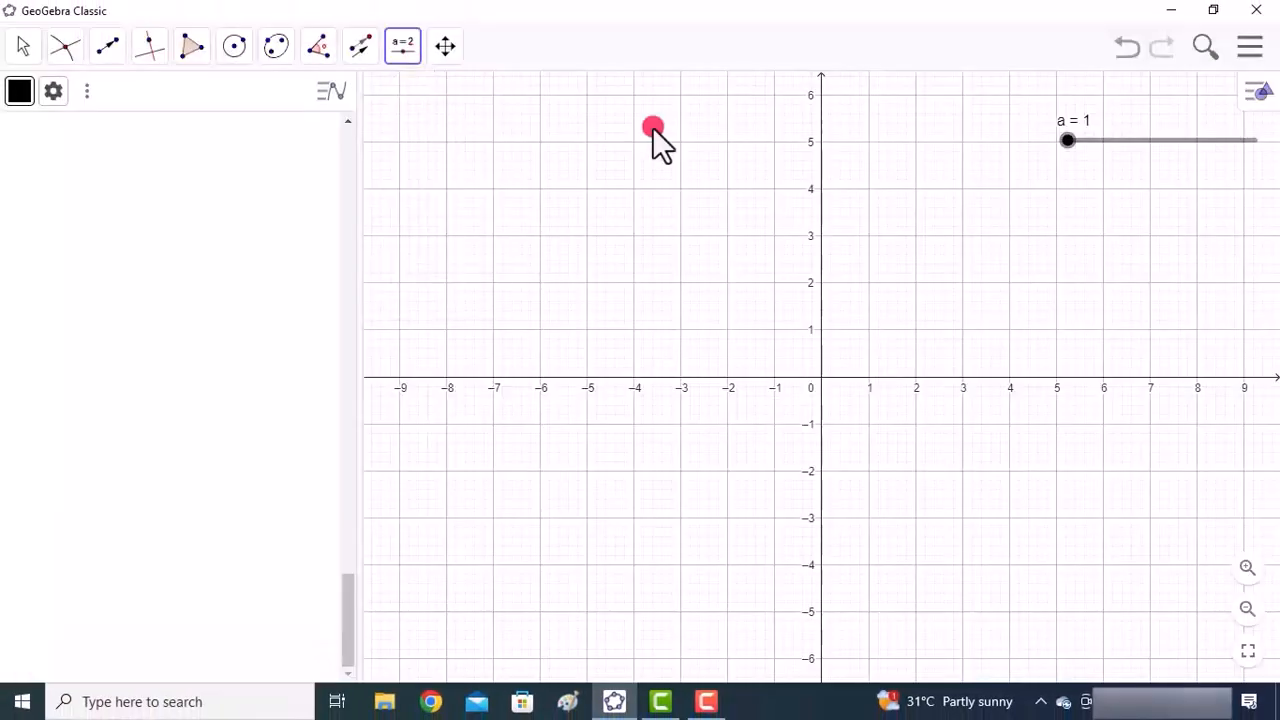
pyautogui.click(1072, 192)
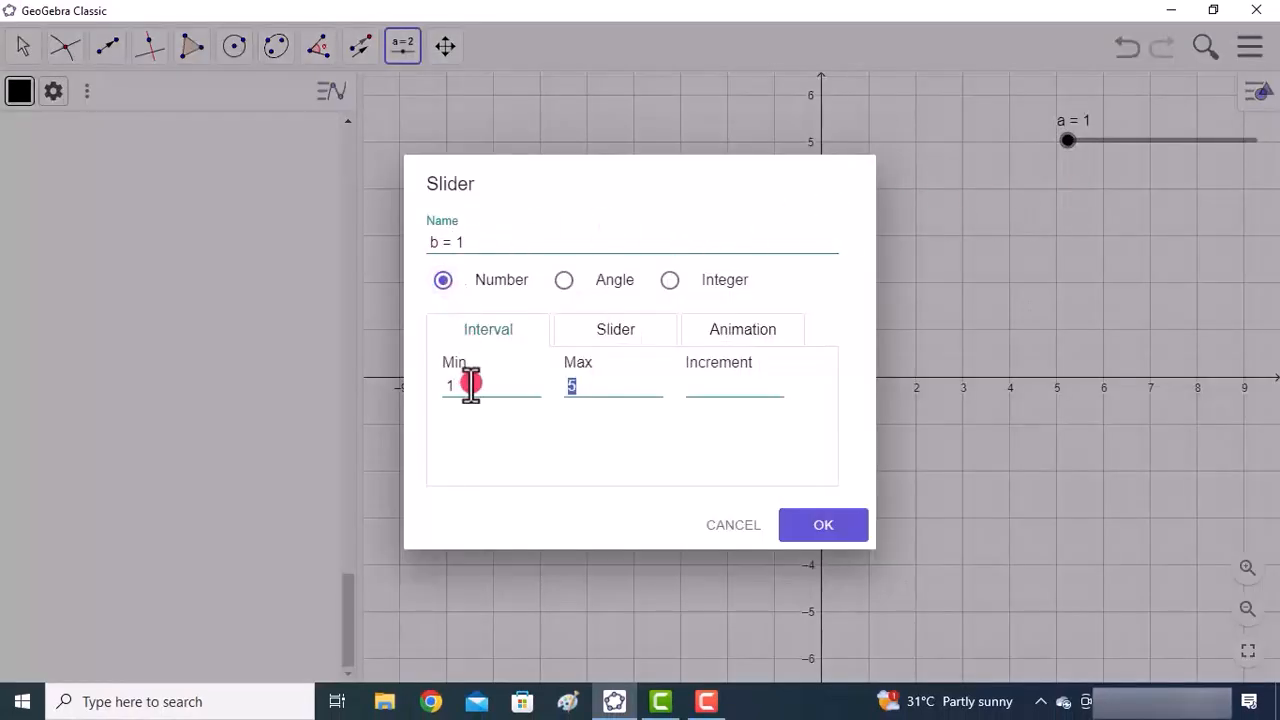
pyautogui.click(823, 527)
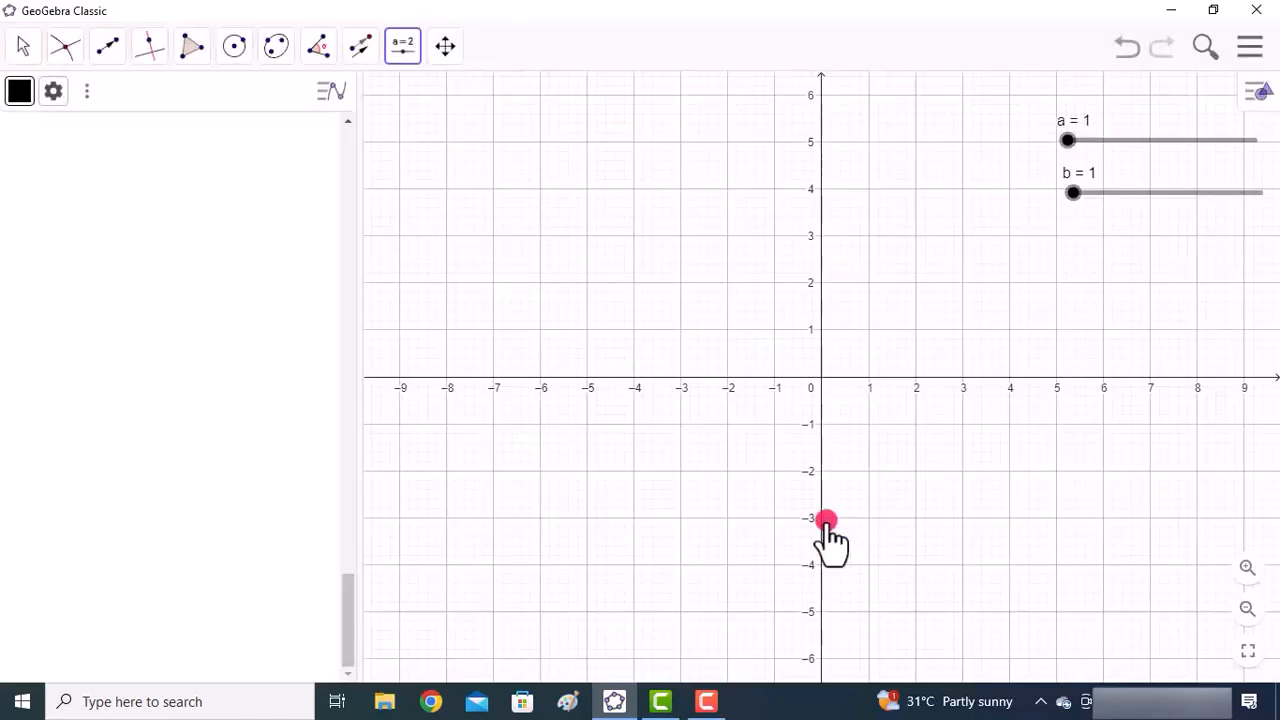
# Step: Create a number slider named h with minimum 1 and maximum 3 below slider b
pyautogui.click(1061, 235)
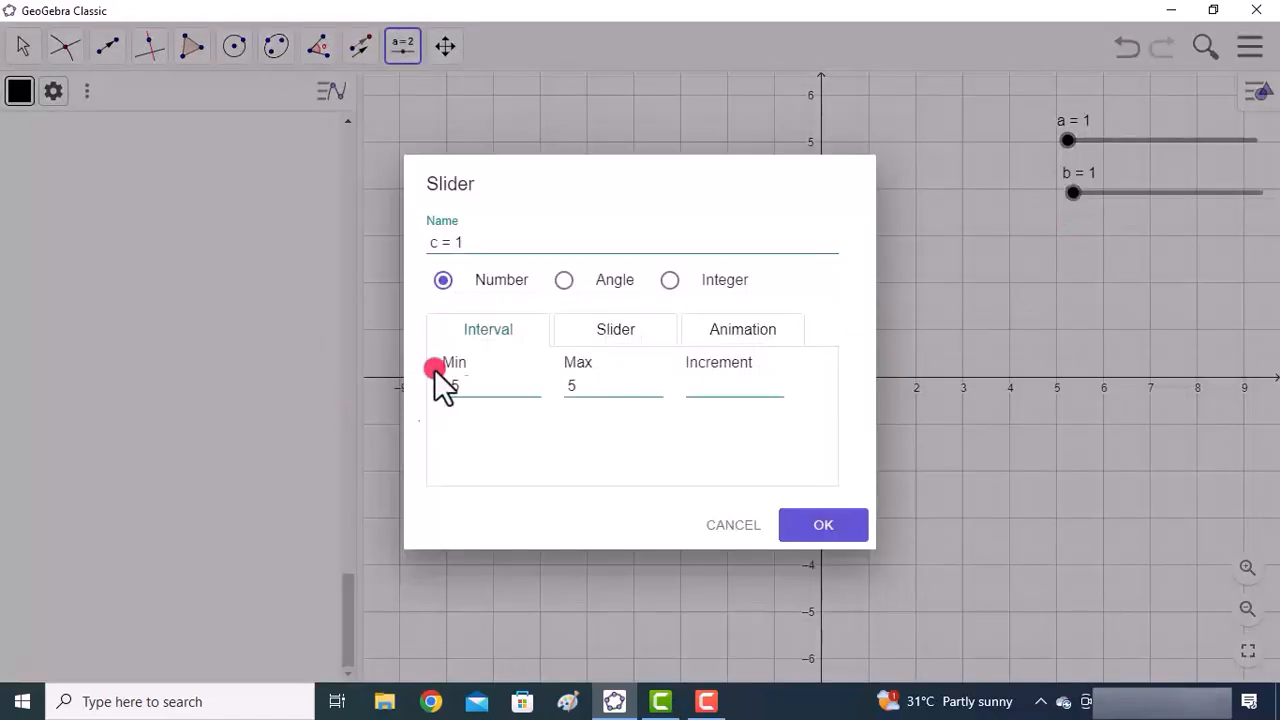
pyautogui.click(437, 242)
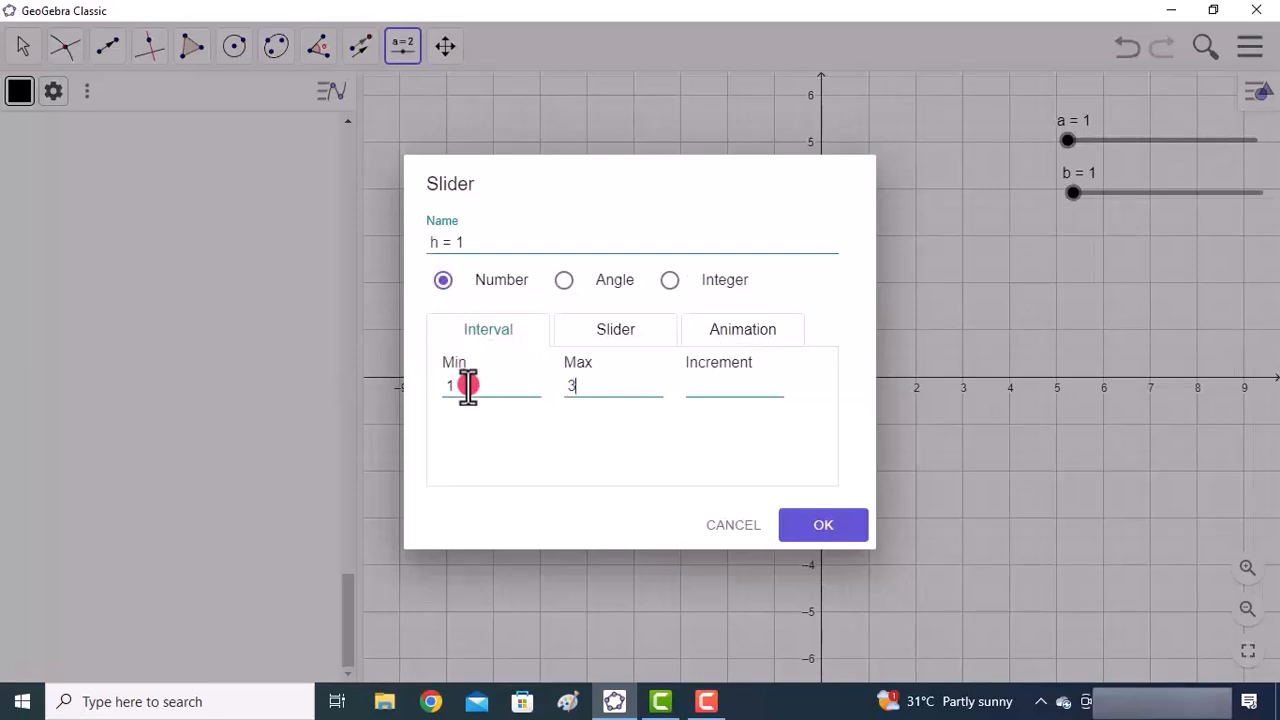
pyautogui.click(795, 527)
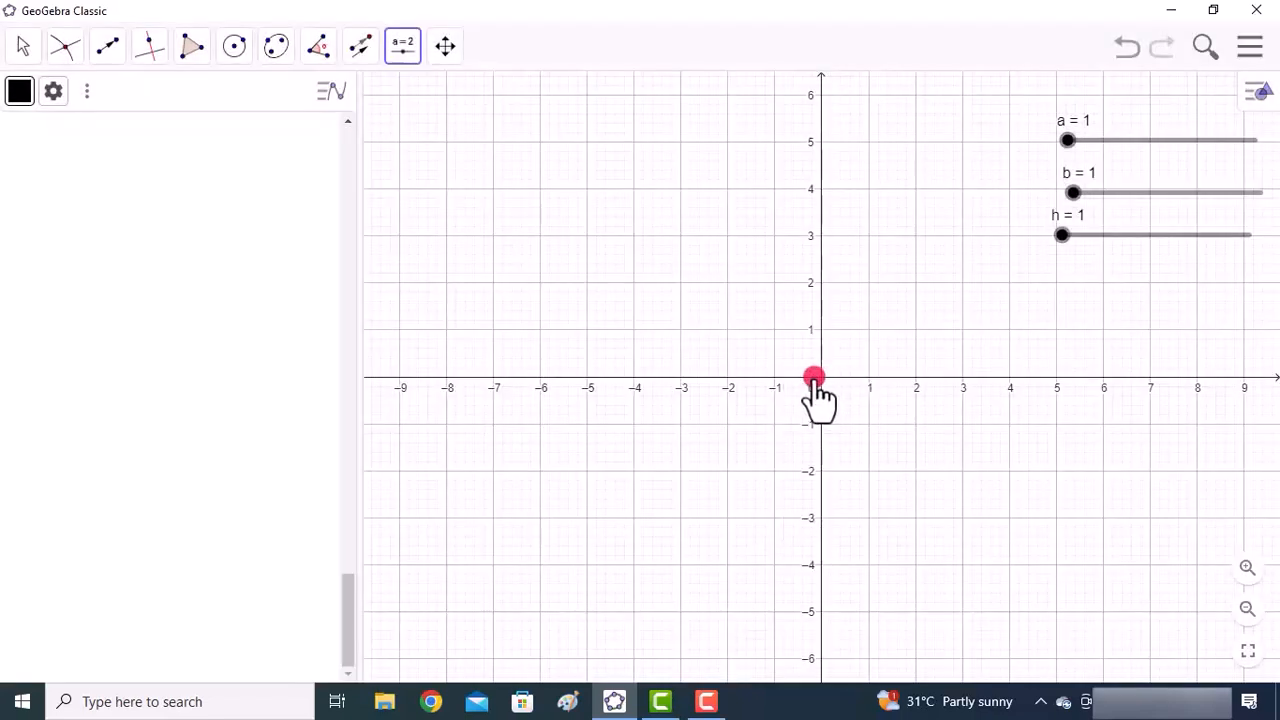
# Step: Place an intersection point where the x-axis and y-axis cross at the origin
pyautogui.click(65, 46)
pyautogui.click(88, 218)
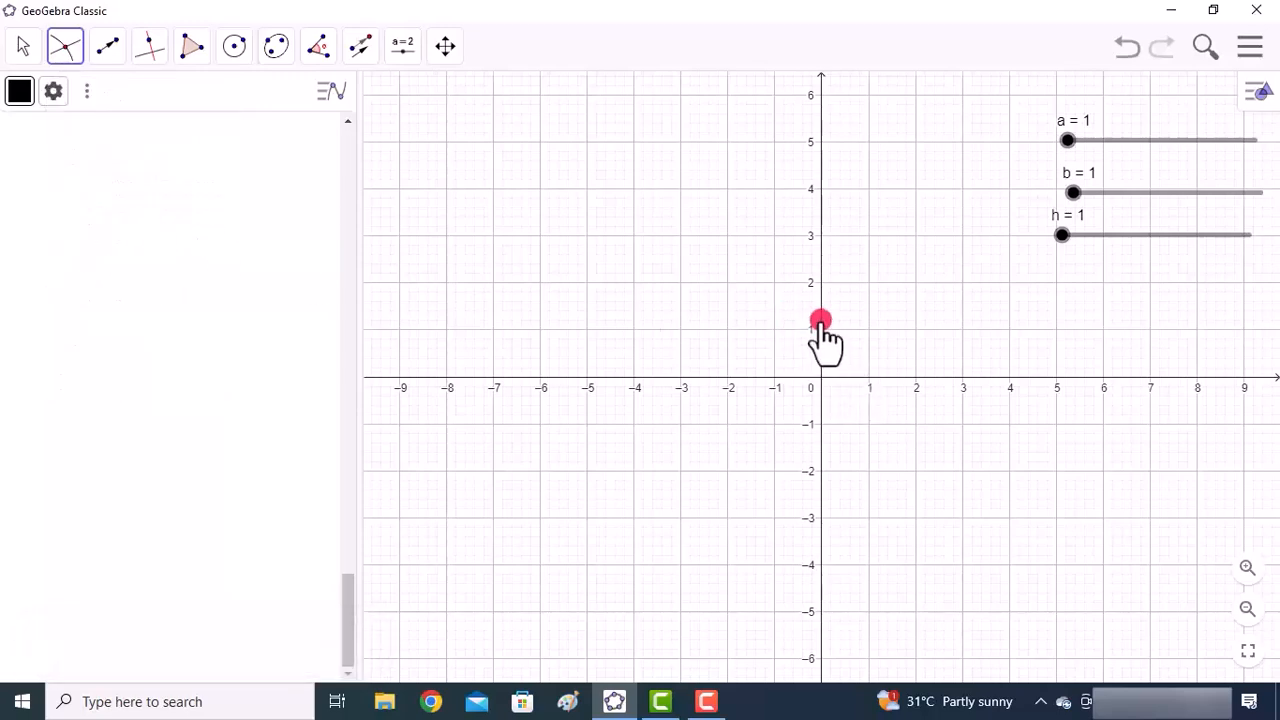
pyautogui.click(820, 380)
# Step: Define a point at (b, 0) on the x-axis and set slider b to 4
pyautogui.click(23, 46)
pyautogui.click(40, 98)
pyautogui.moveTo(893, 348); pyautogui.dragTo(700, 279)
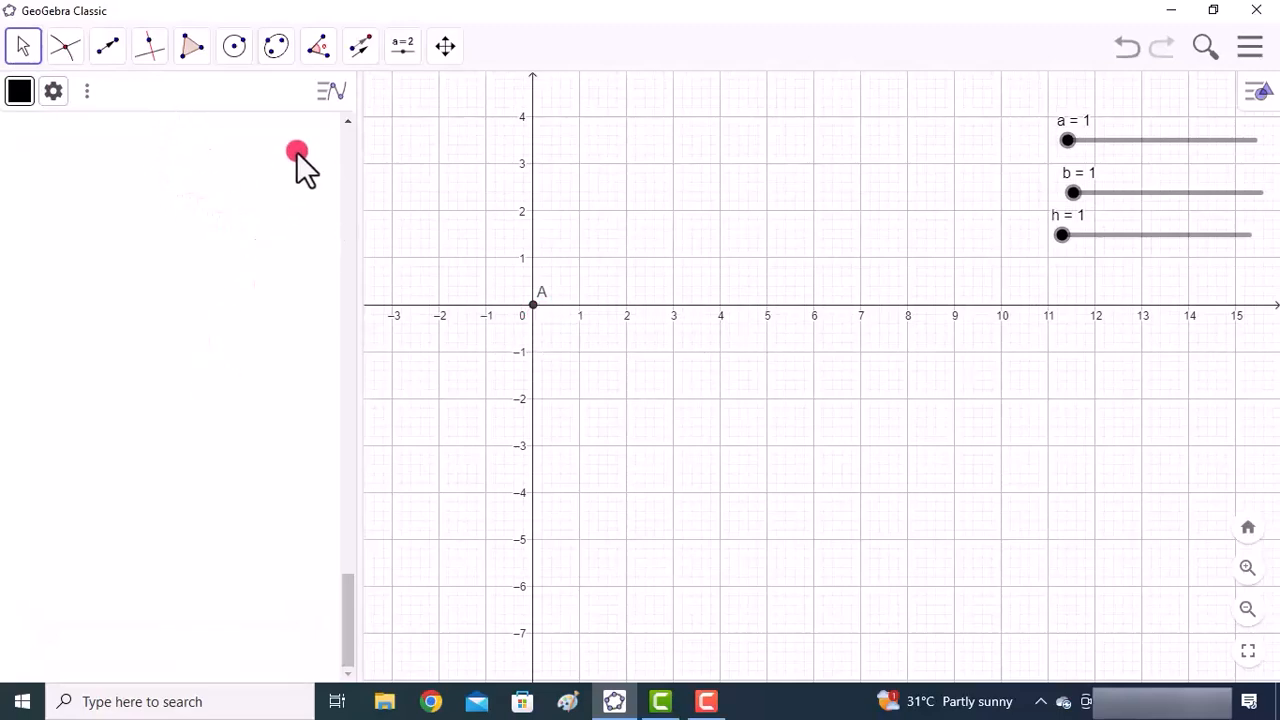
pyautogui.click(192, 128)
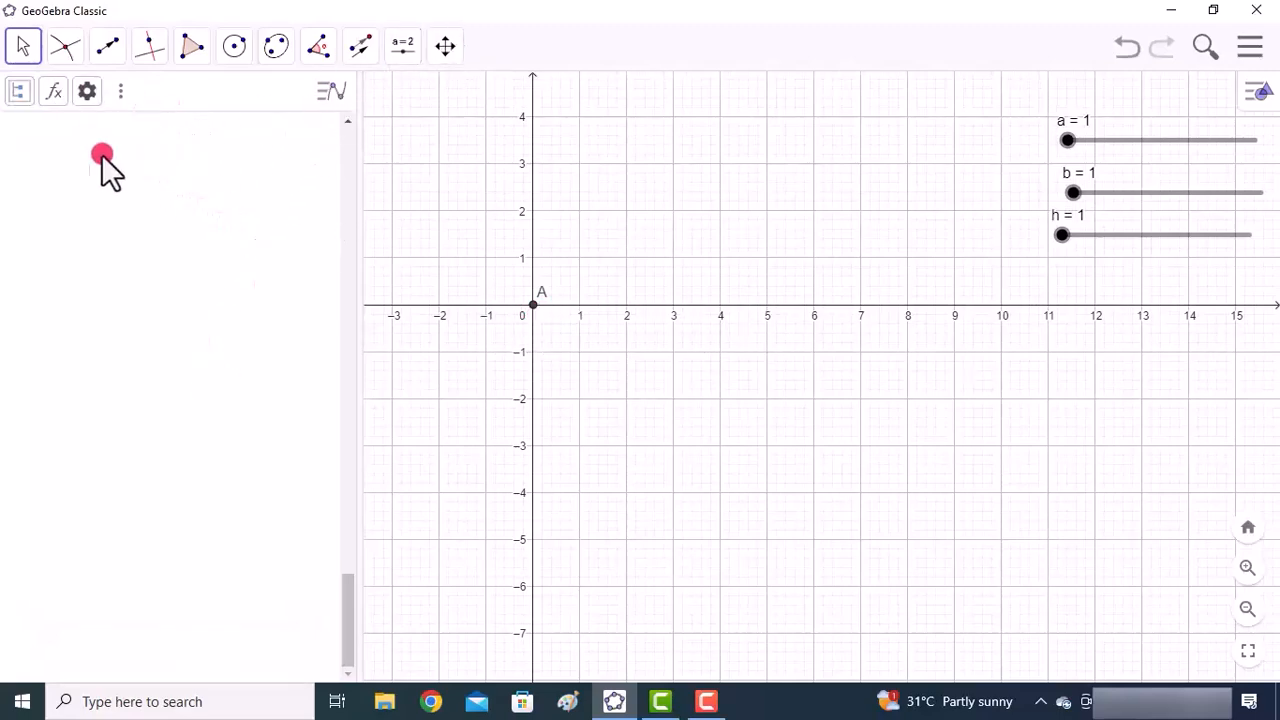
pyautogui.scroll(10, 324, 304)
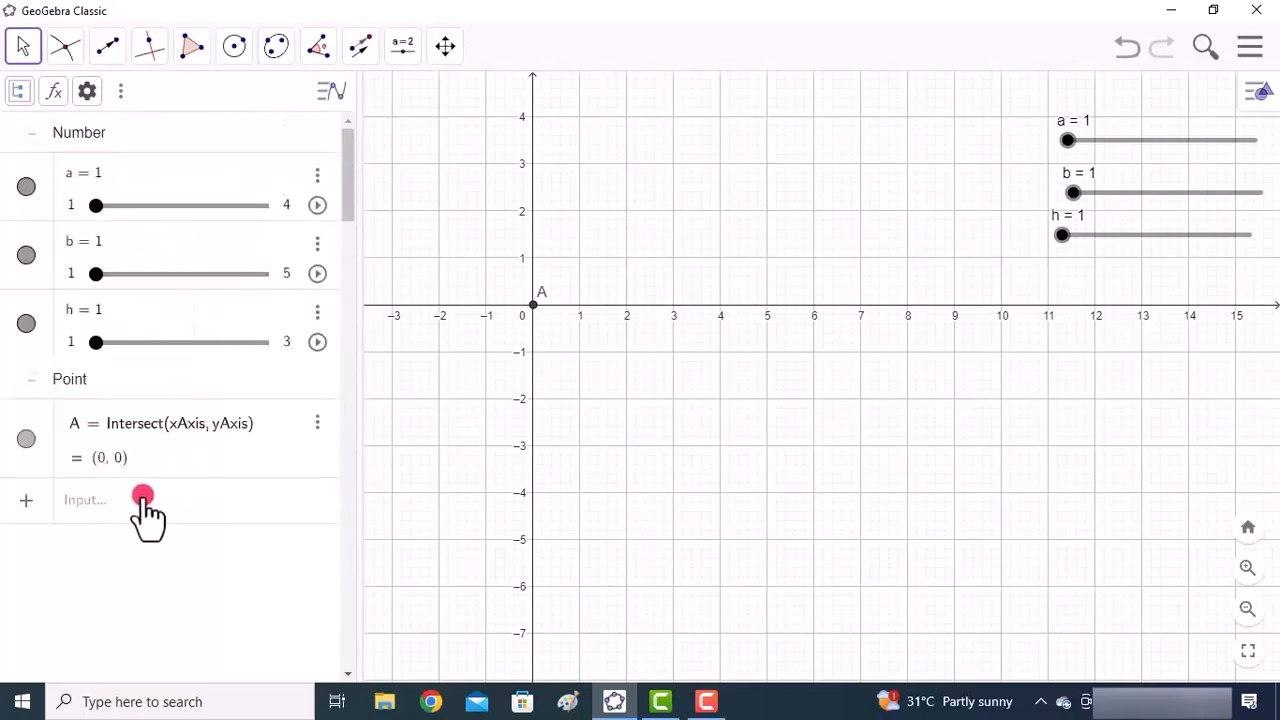
pyautogui.click(178, 505)
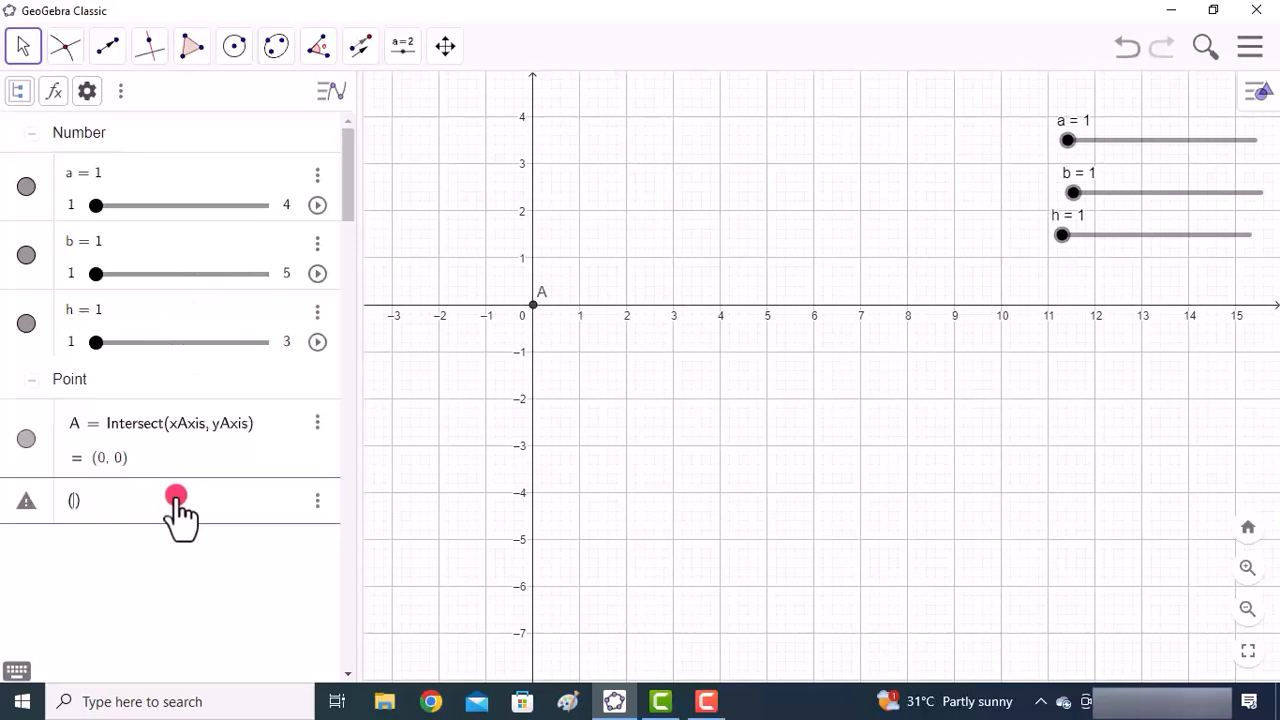
pyautogui.write('(b')
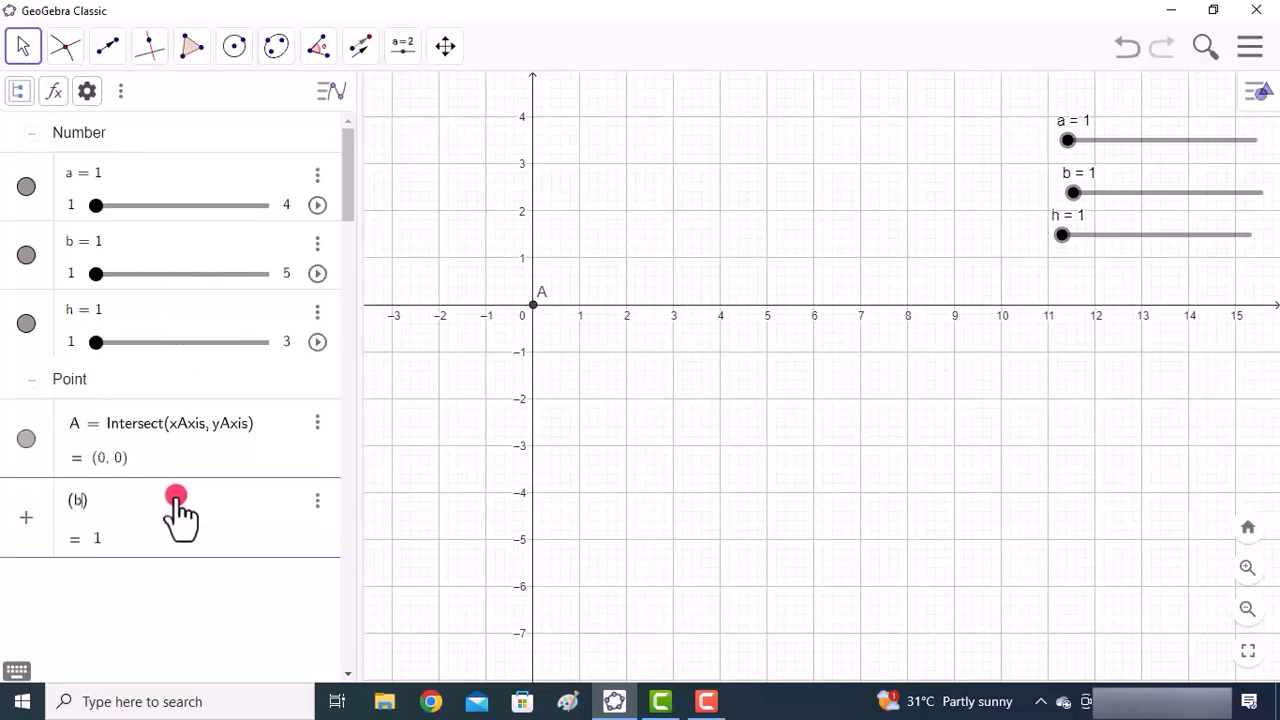
pyautogui.write(',0')
pyautogui.press('Return')
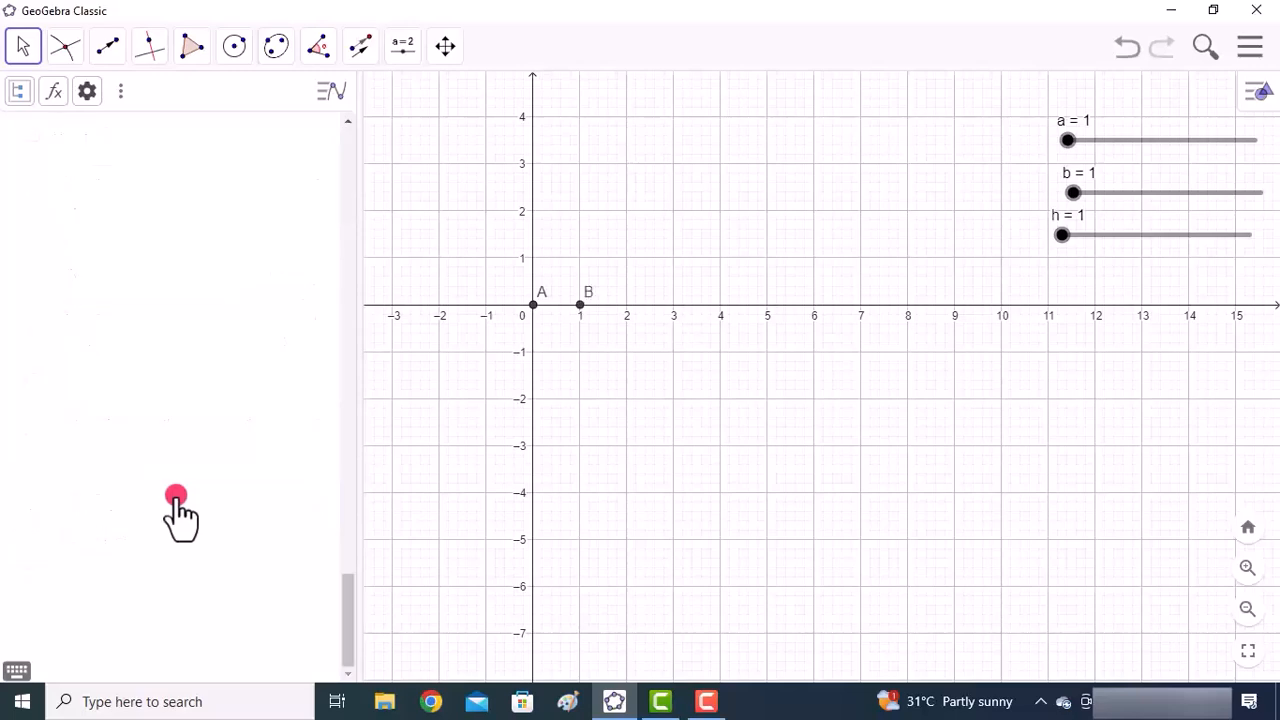
pyautogui.scroll(10, 184, 494)
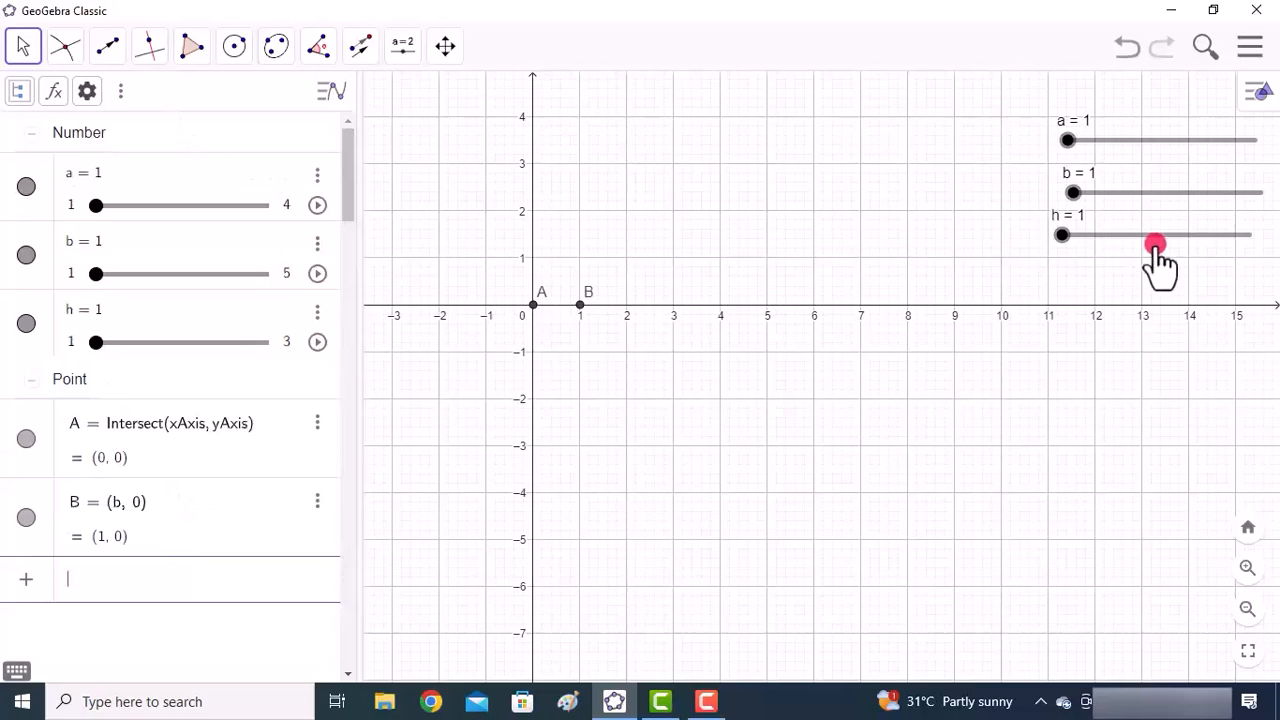
pyautogui.moveTo(1070, 197); pyautogui.dragTo(1214, 196)
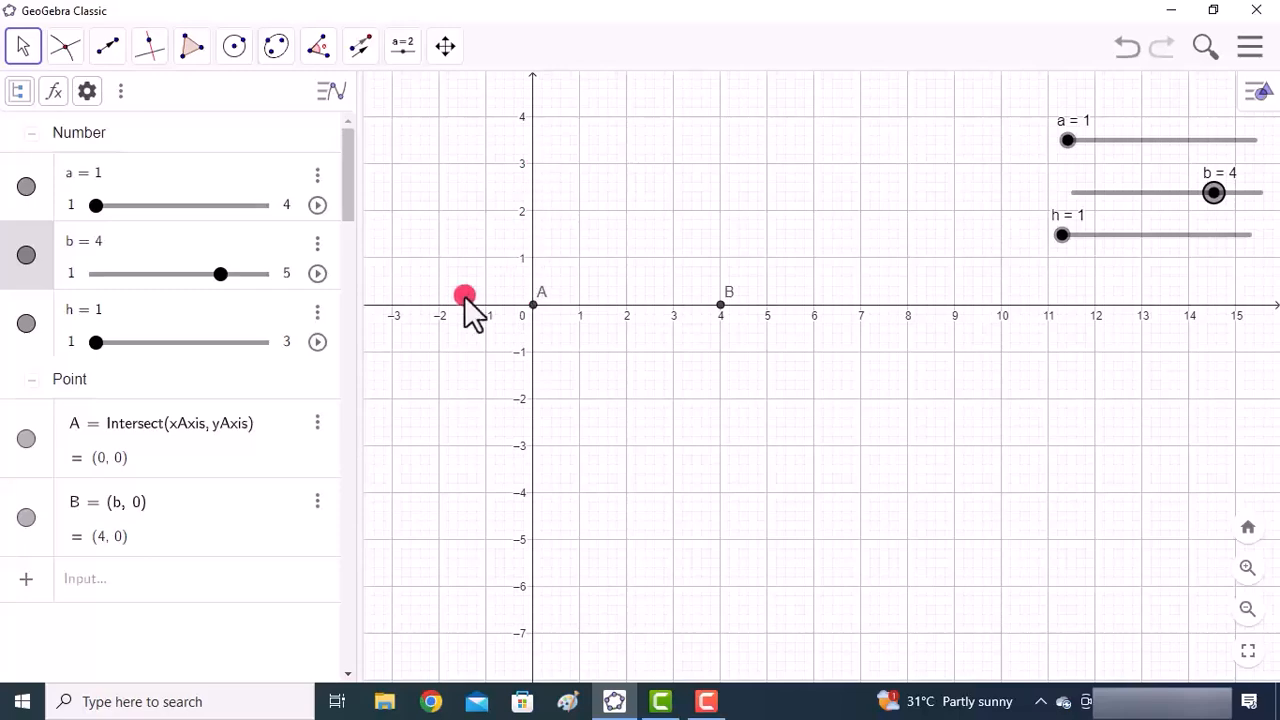
# Step: Define a point at (0, h) on the y-axis and set slider h to 2
pyautogui.click(34, 379)
pyautogui.click(30, 138)
pyautogui.click(111, 246)
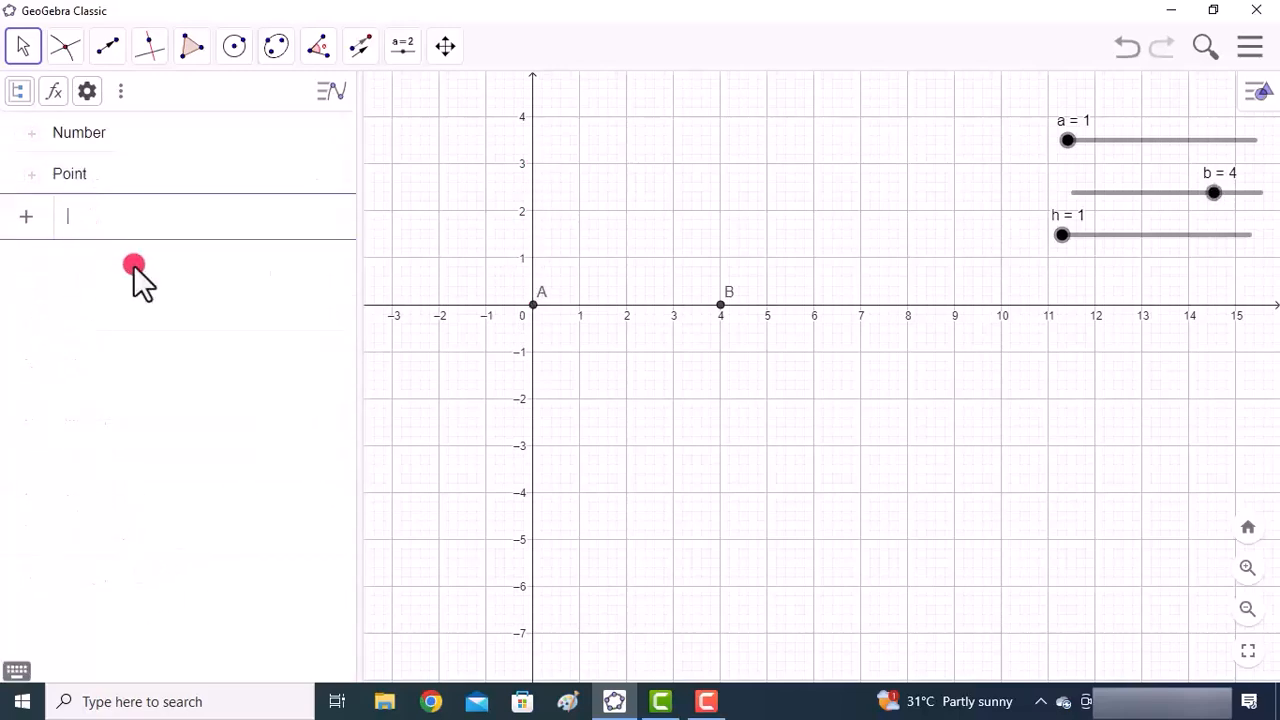
pyautogui.write('(0,h')
pyautogui.press('Return')
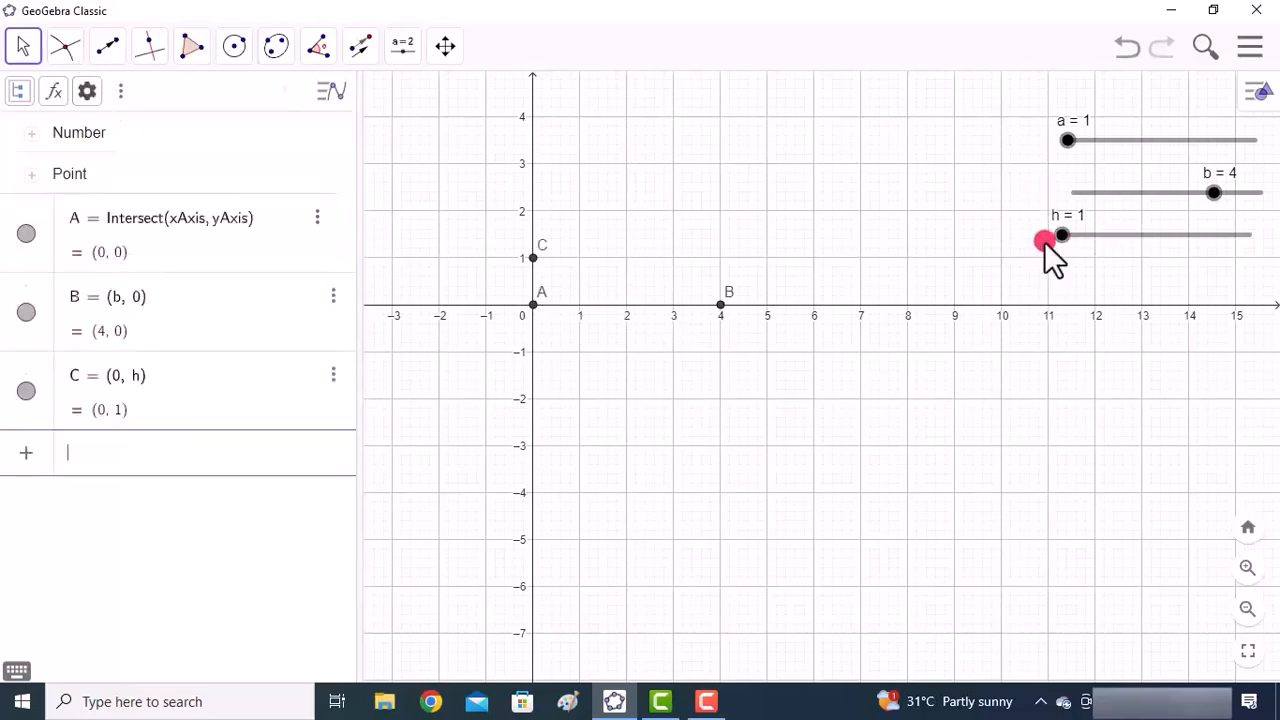
pyautogui.moveTo(1062, 240); pyautogui.dragTo(1123, 243)
pyautogui.click(527, 214)
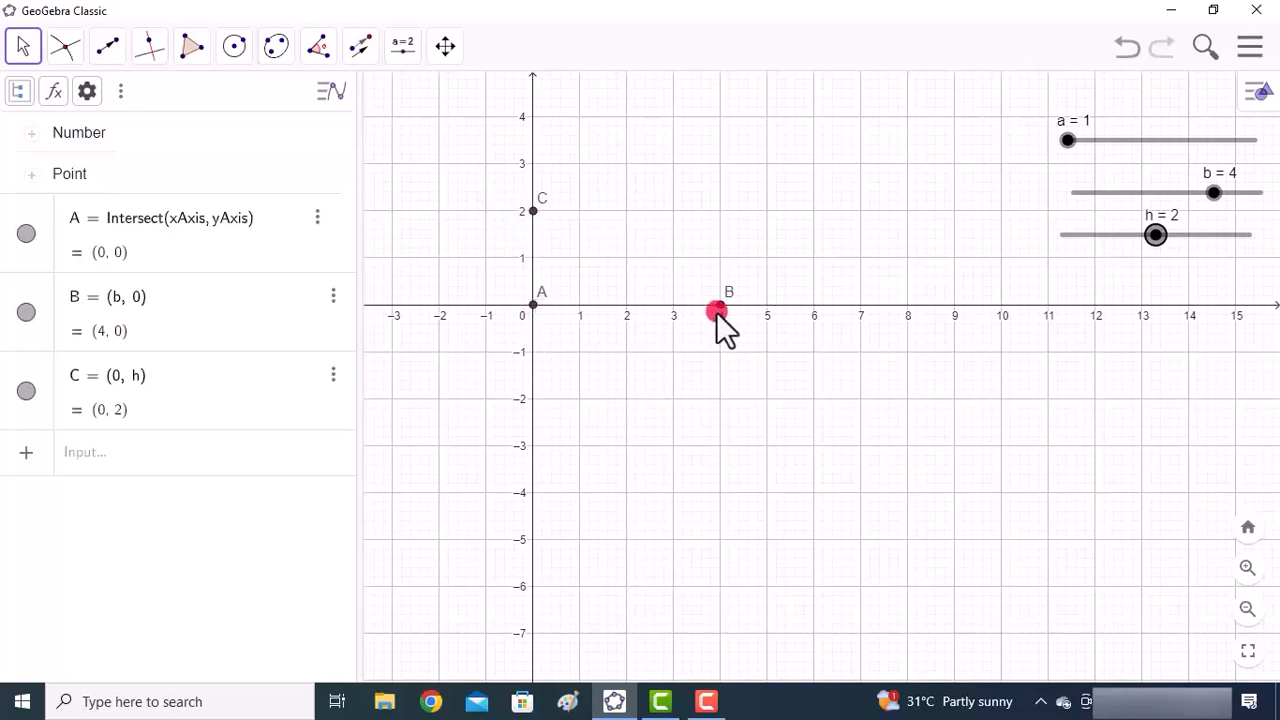
# Step: Draw the segment from point A to point B along the x-axis
pyautogui.click(107, 46)
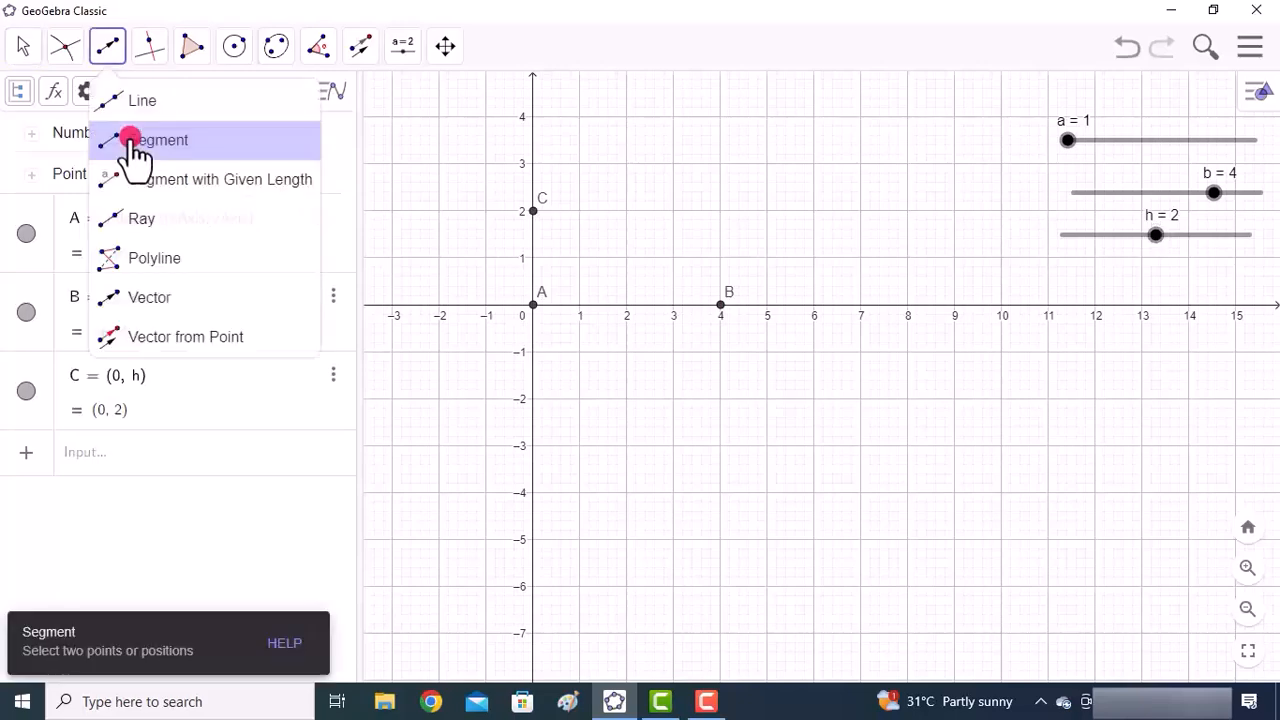
pyautogui.click(131, 141)
pyautogui.click(533, 304)
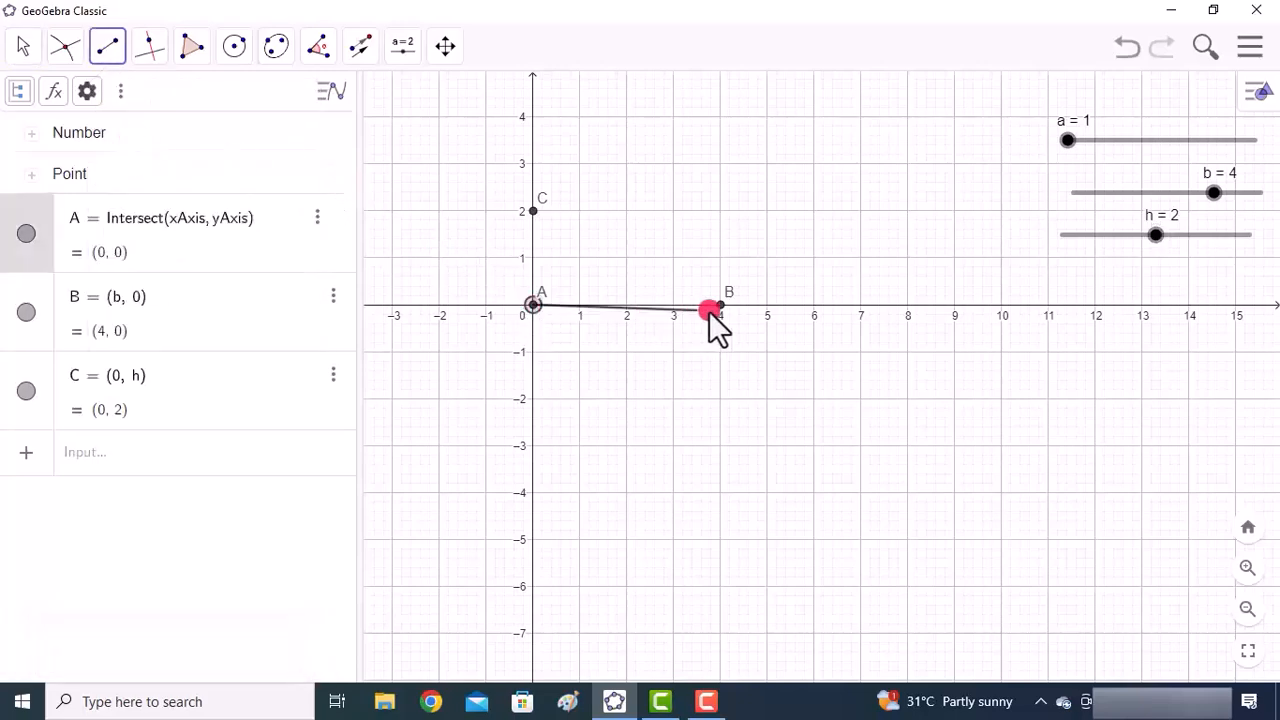
pyautogui.click(721, 304)
# Step: Construct a line through point C parallel to segment AB
pyautogui.click(149, 46)
pyautogui.click(218, 141)
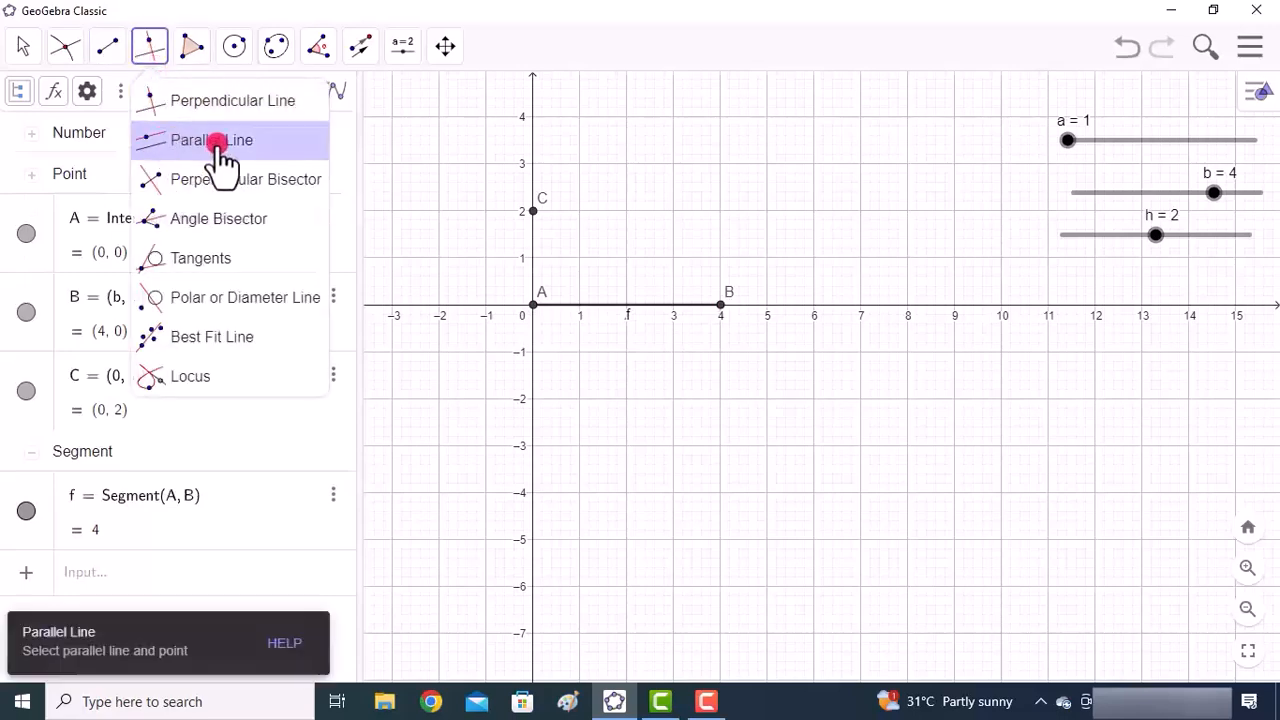
pyautogui.click(535, 213)
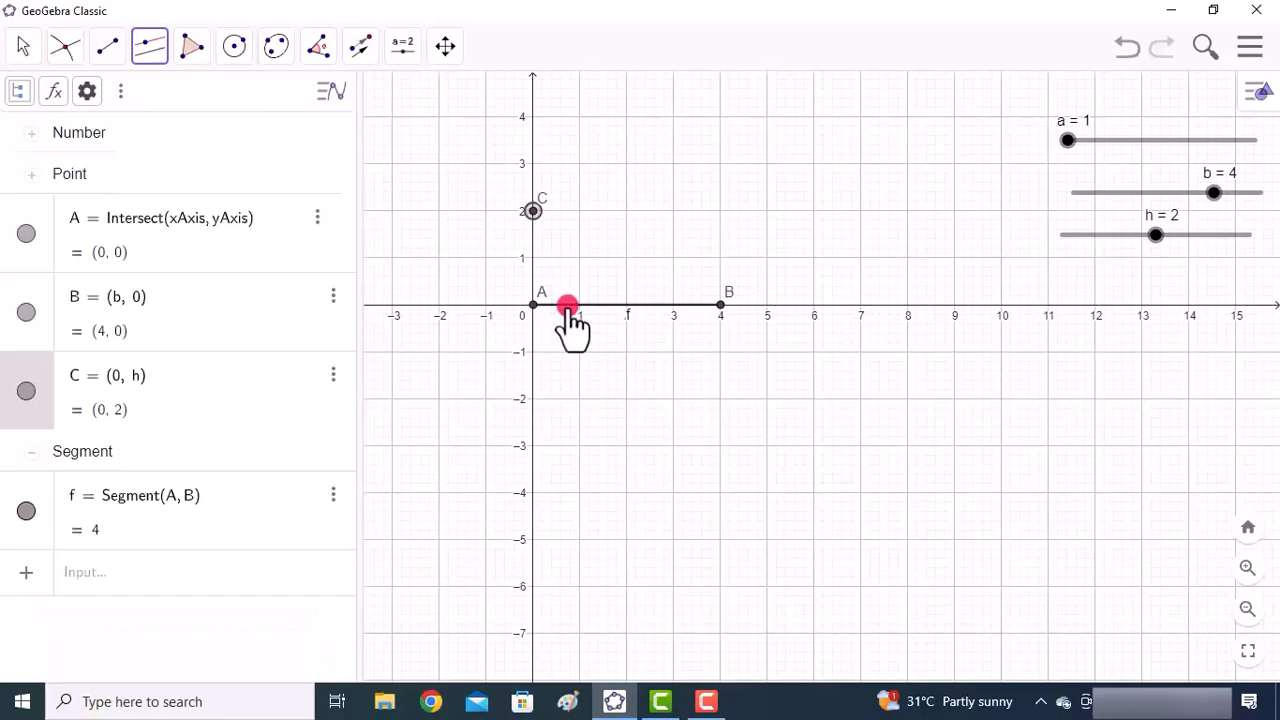
pyautogui.click(567, 305)
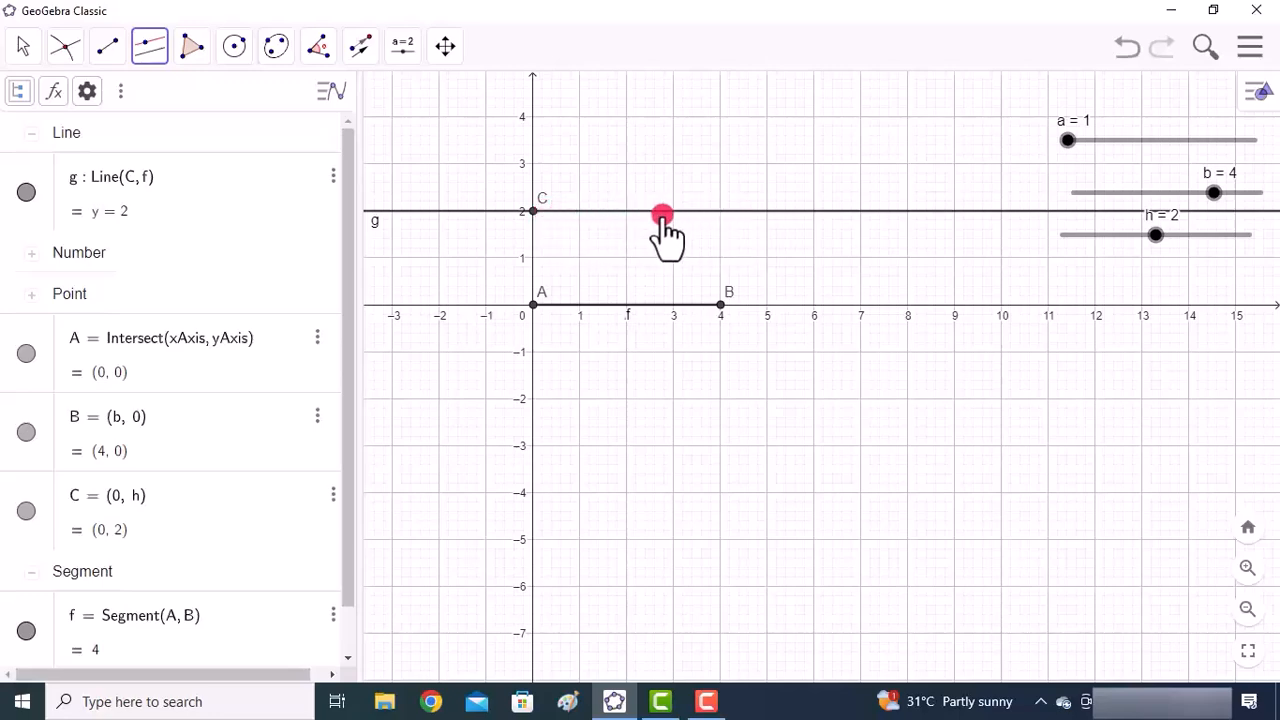
# Step: Define a point at (a, h) on the parallel line through C
pyautogui.click(27, 47)
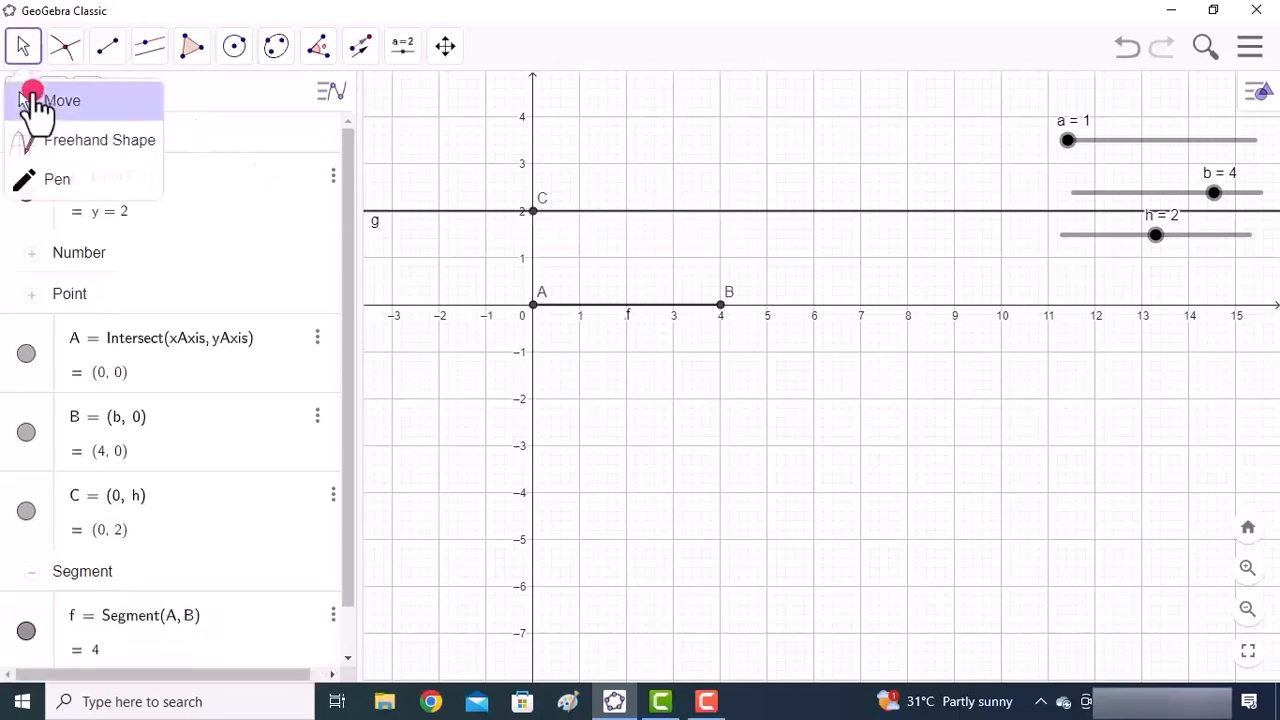
pyautogui.click(30, 296)
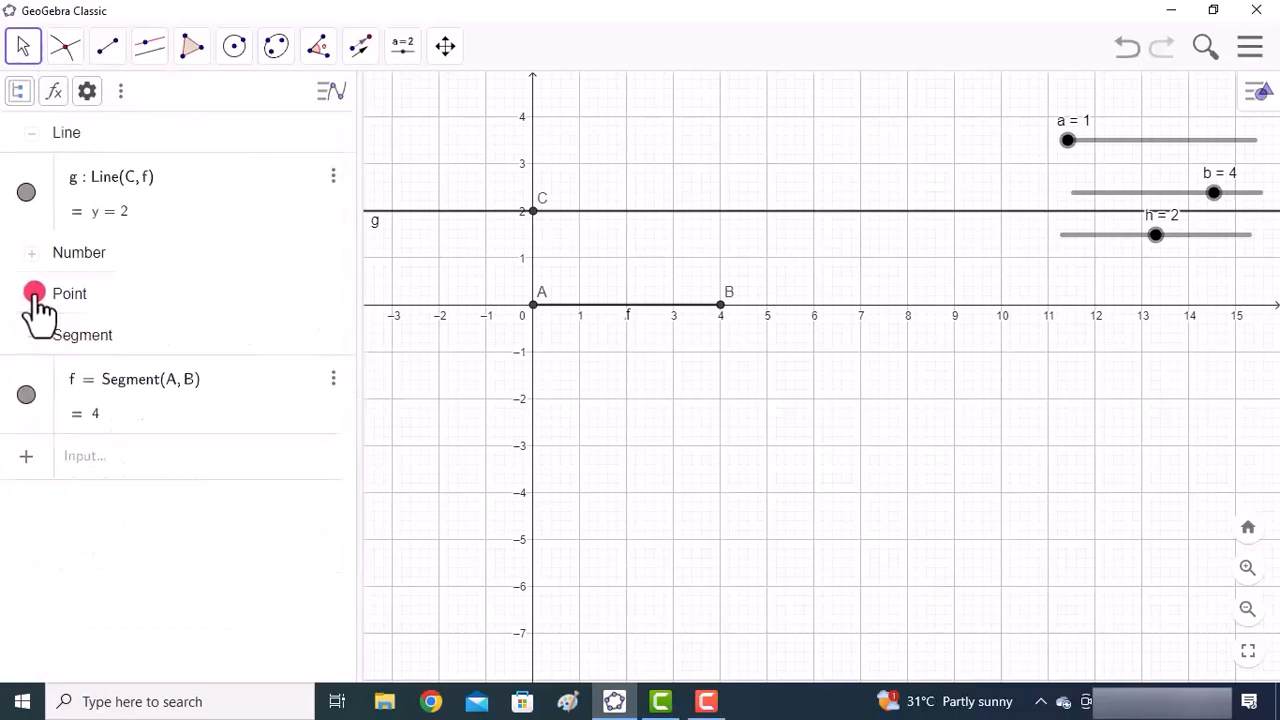
pyautogui.click(27, 132)
pyautogui.click(89, 377)
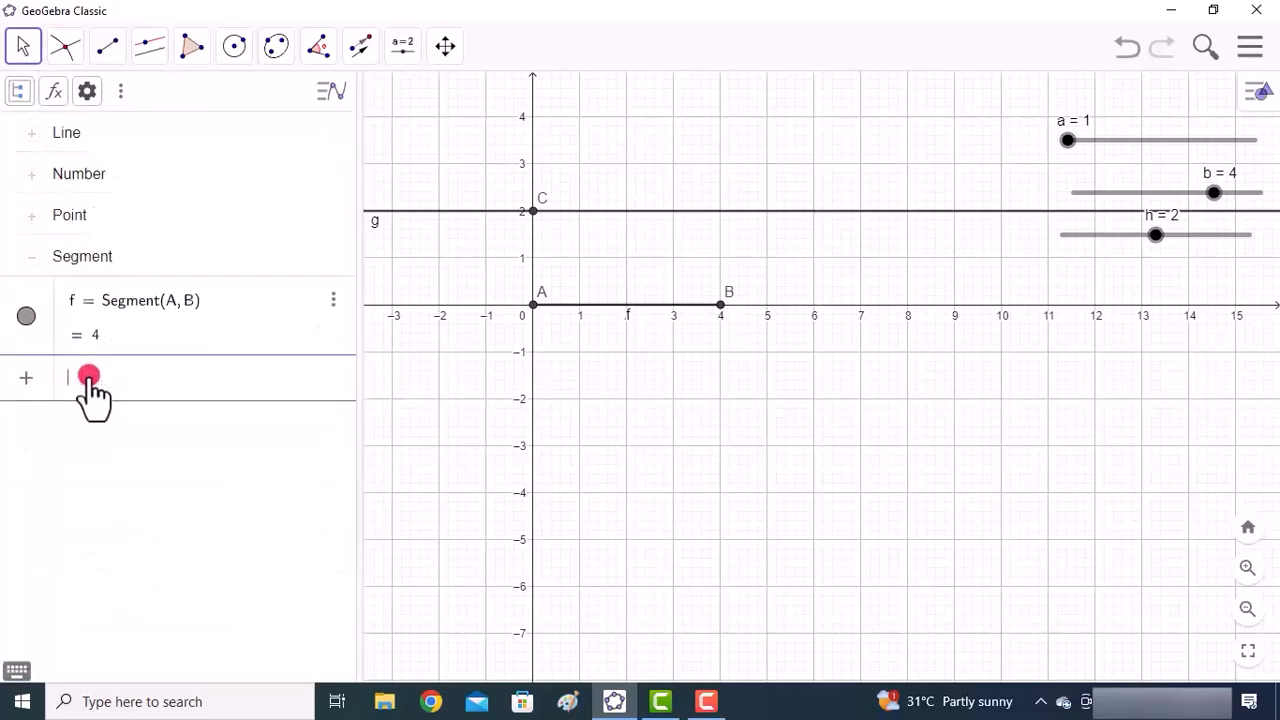
pyautogui.write('(a, h')
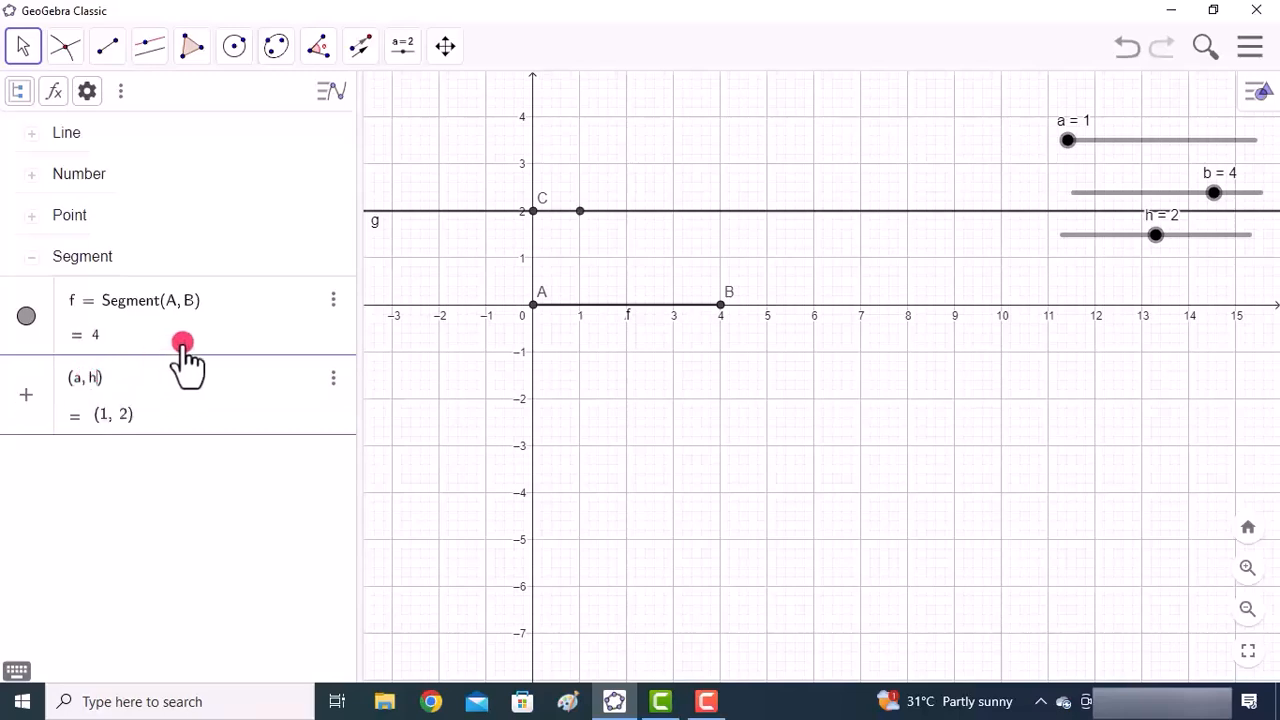
pyautogui.press('Return')
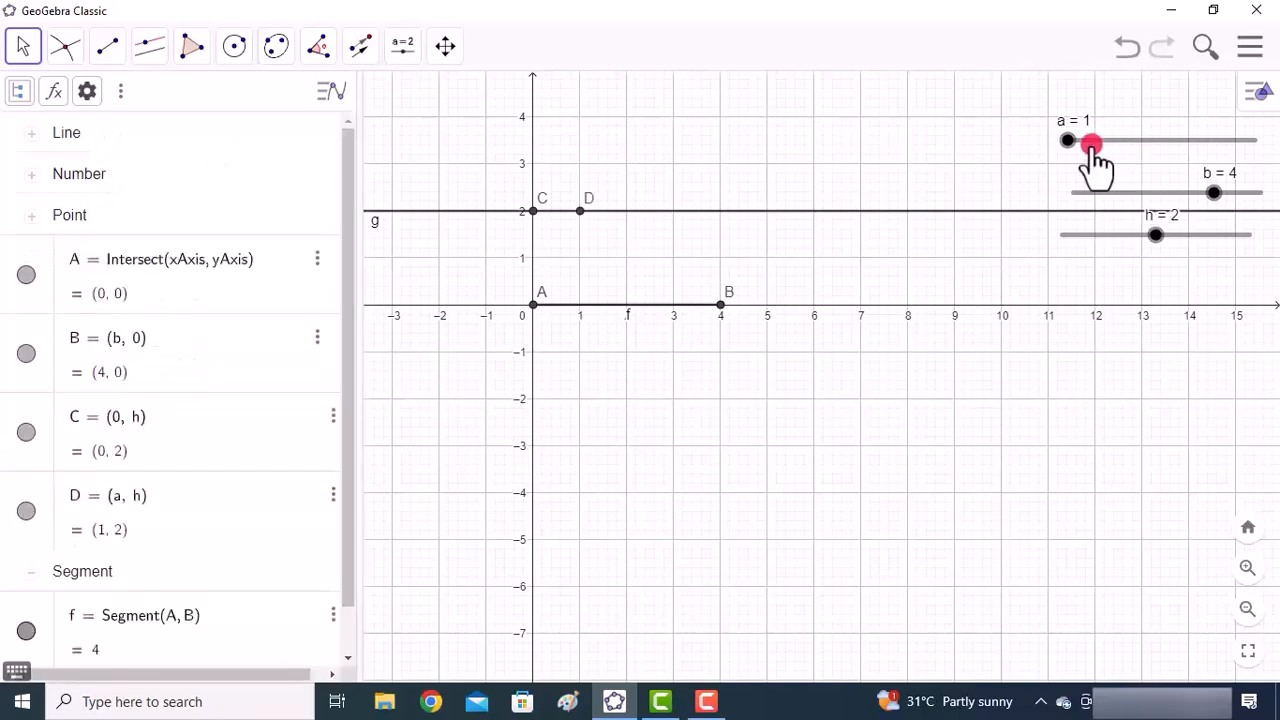
# Step: Set slider a to 3, and hide the parallel line through C and segment AB
pyautogui.moveTo(1066, 140); pyautogui.dragTo(1189, 157)
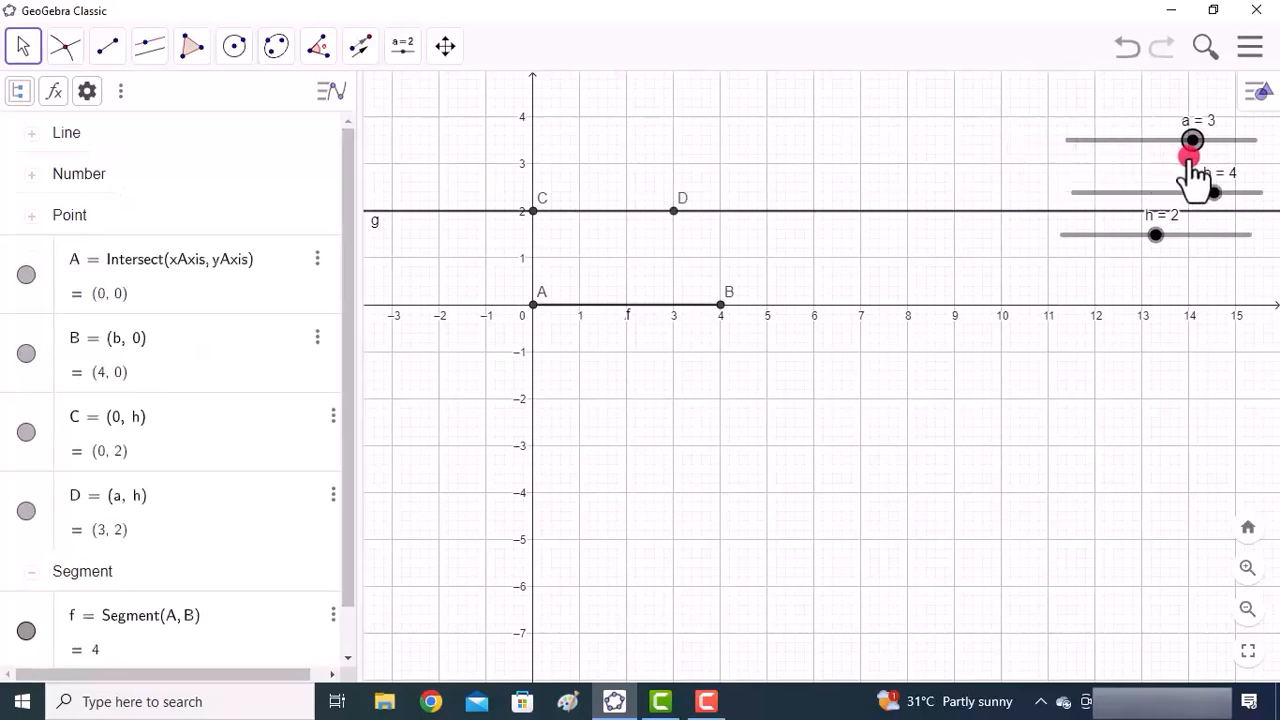
pyautogui.rightClick(443, 210)
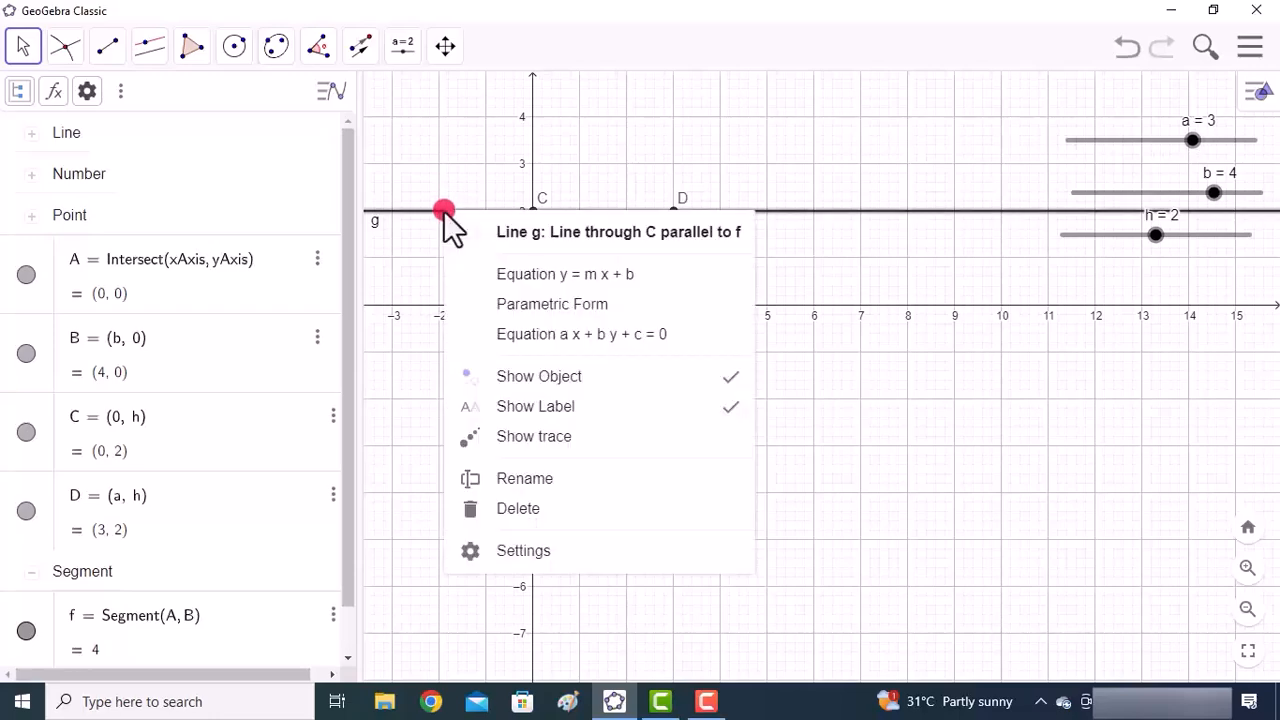
pyautogui.click(505, 377)
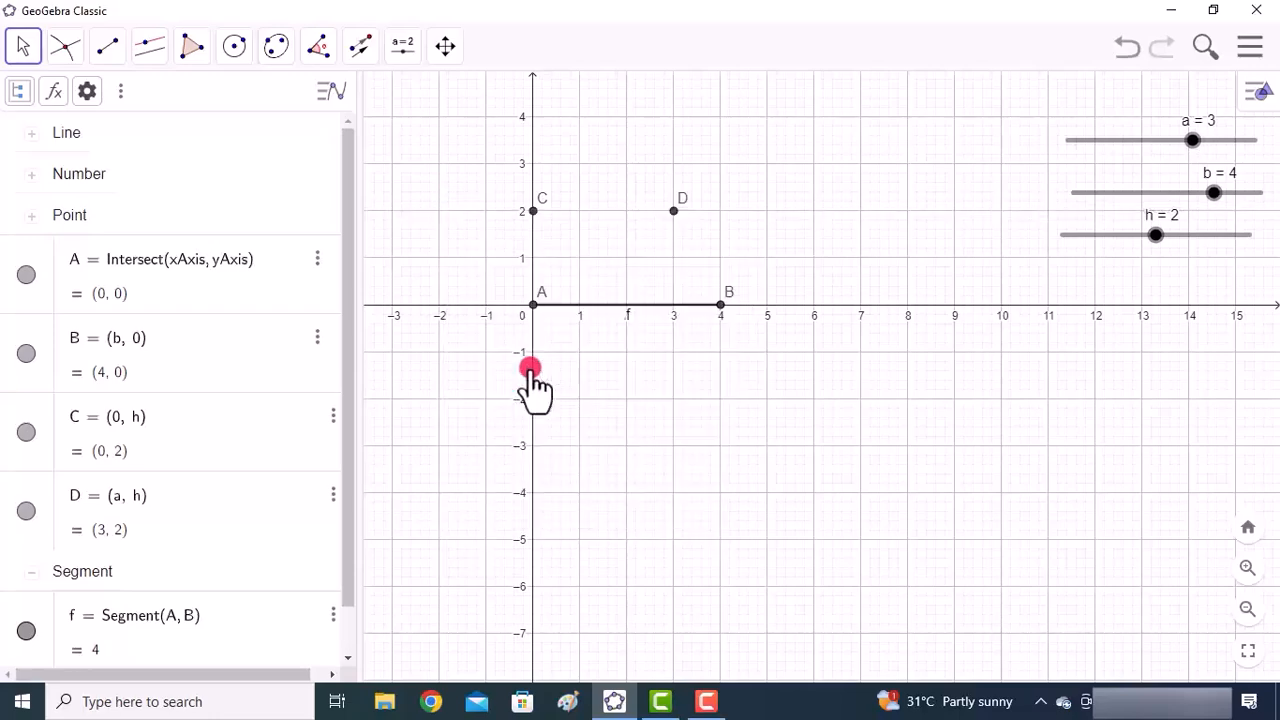
pyautogui.click(581, 305)
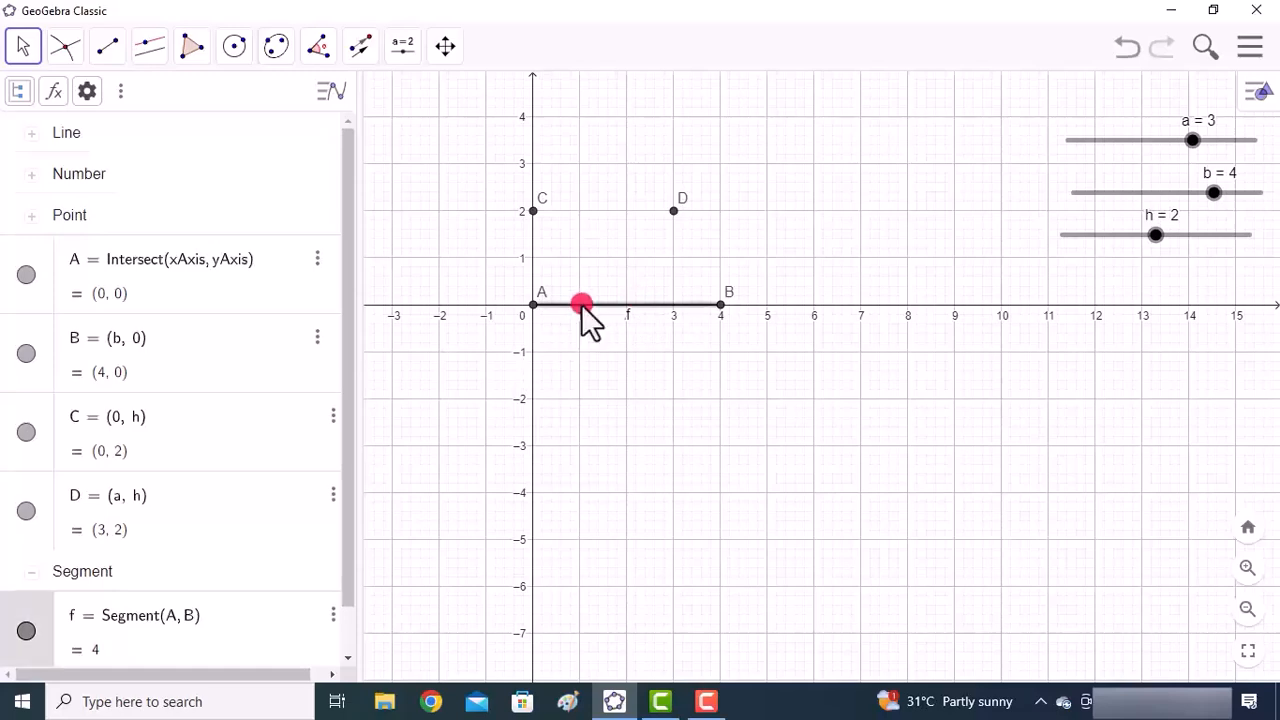
pyautogui.rightClick(583, 306)
pyautogui.click(659, 400)
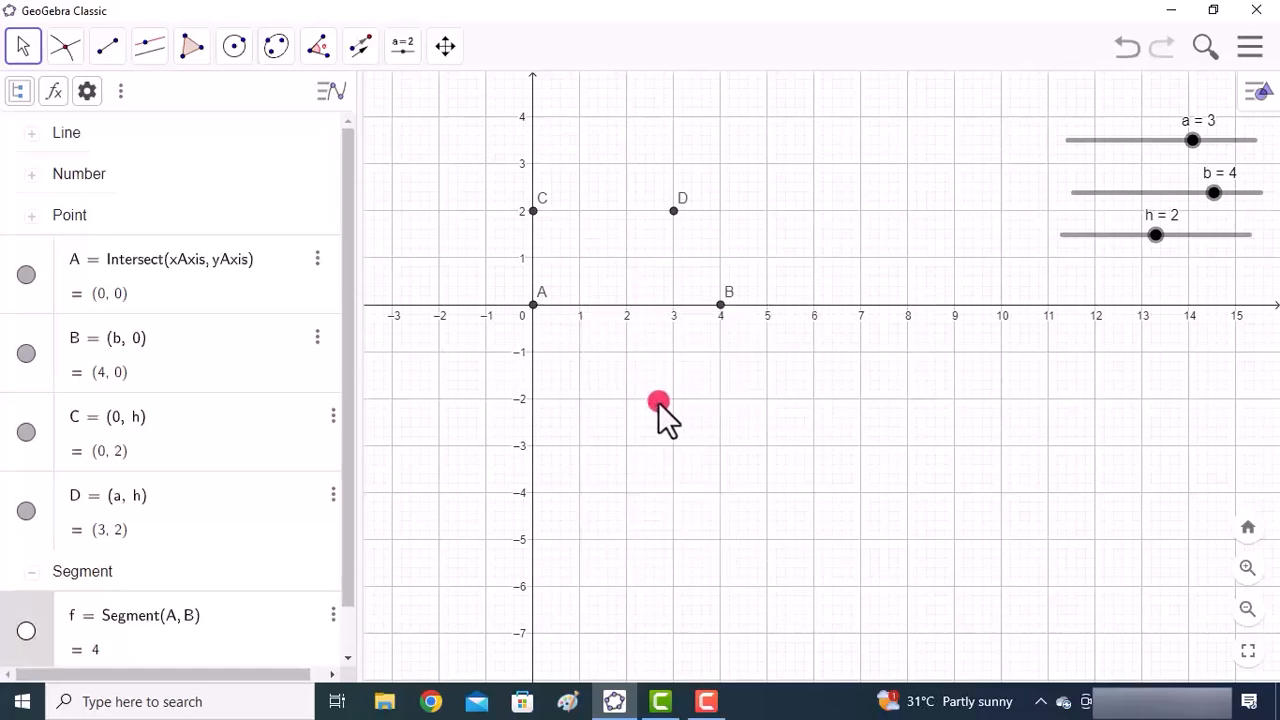
# Step: Draw the trapezium as a polygon through points A, B, D and C
pyautogui.click(192, 46)
pyautogui.click(208, 104)
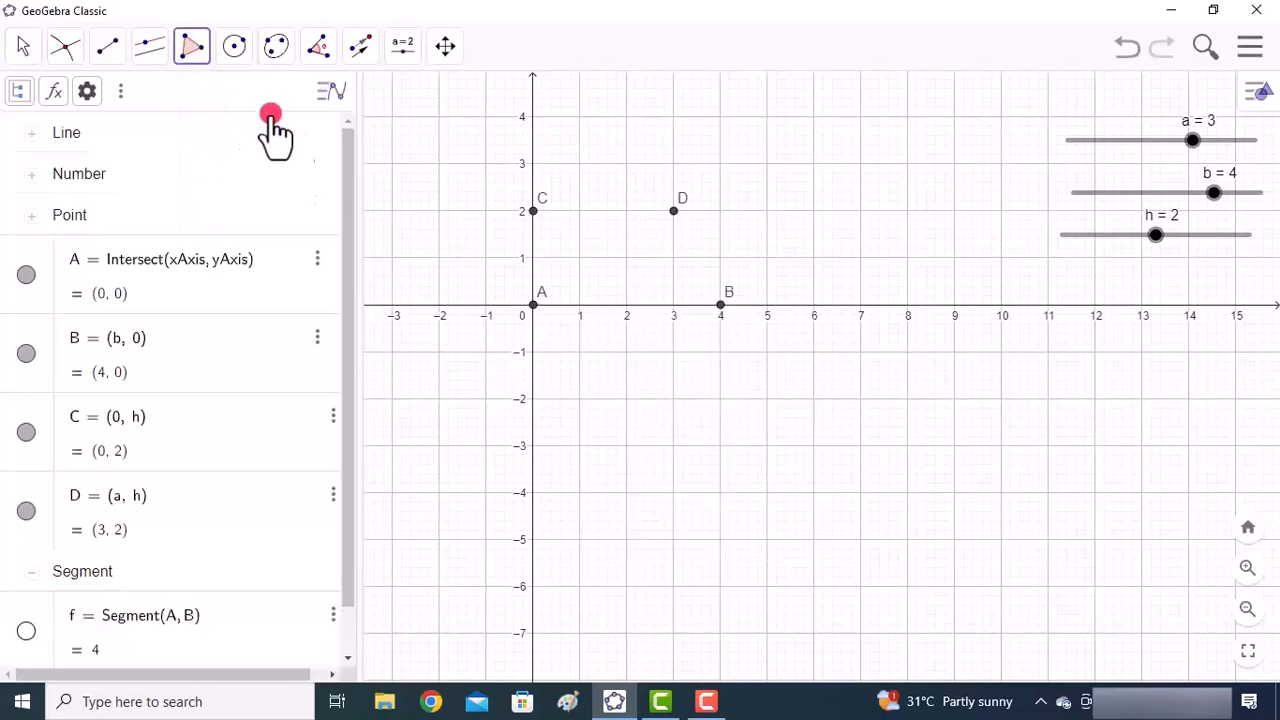
pyautogui.click(533, 305)
pyautogui.click(720, 304)
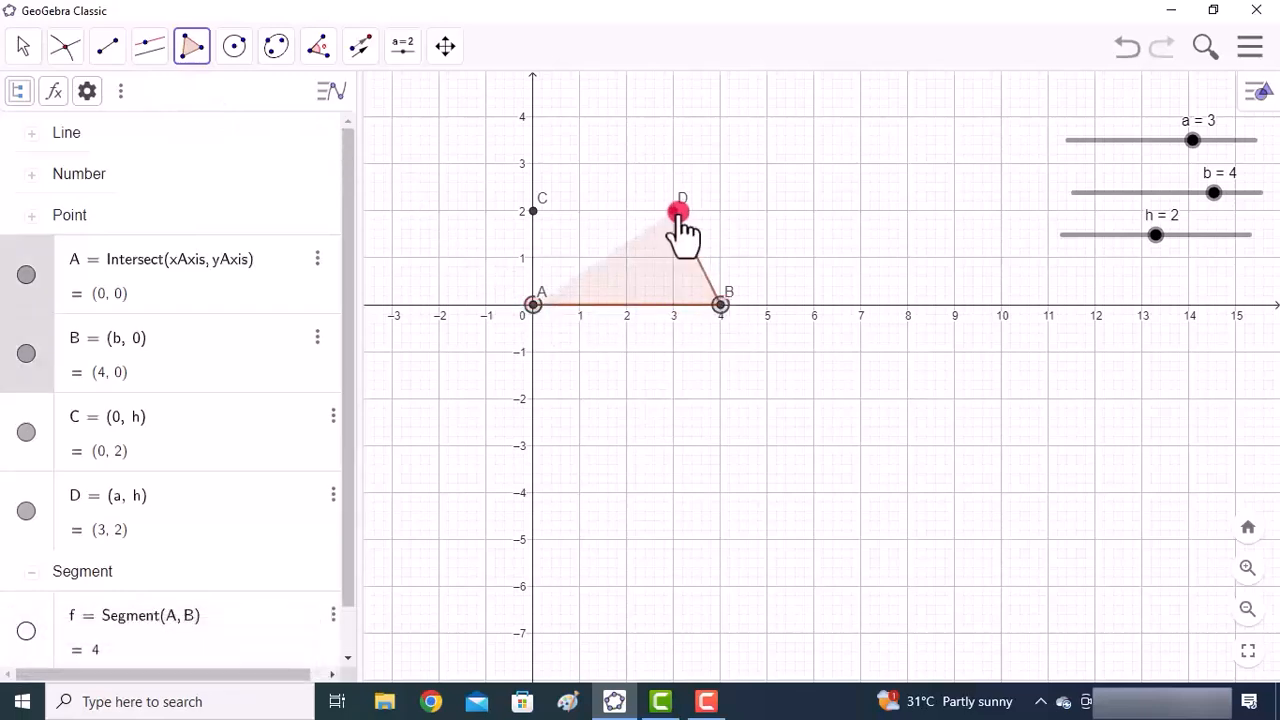
pyautogui.click(673, 211)
pyautogui.click(533, 211)
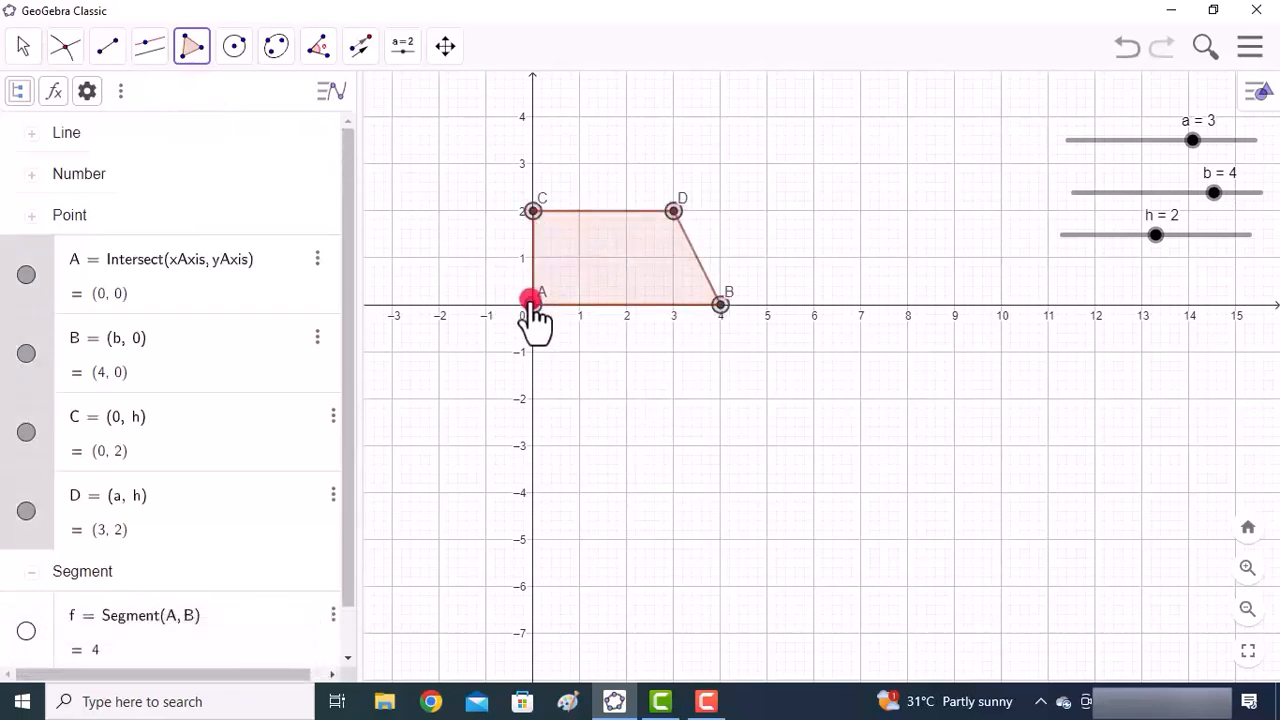
pyautogui.click(532, 302)
pyautogui.click(28, 52)
pyautogui.click(34, 94)
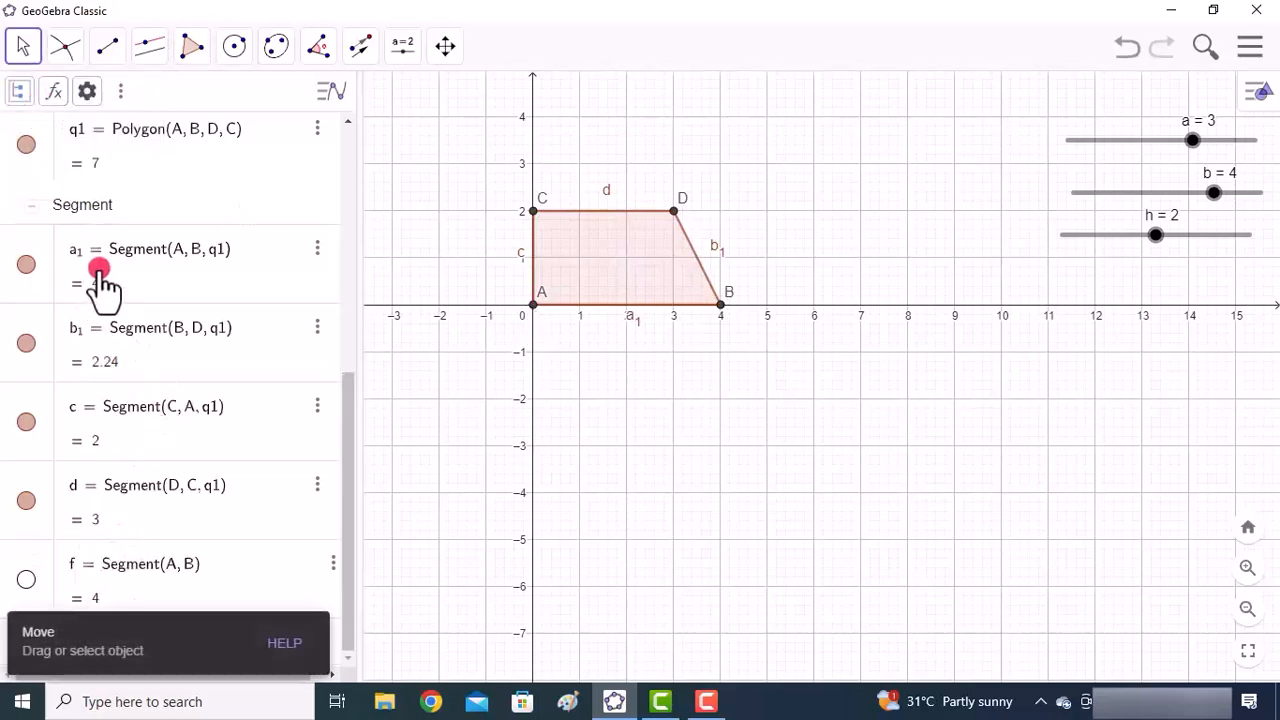
# Step: Rename the trapezium polygon through A, B, D and C to TRP
pyautogui.scroll(5, 37, 220)
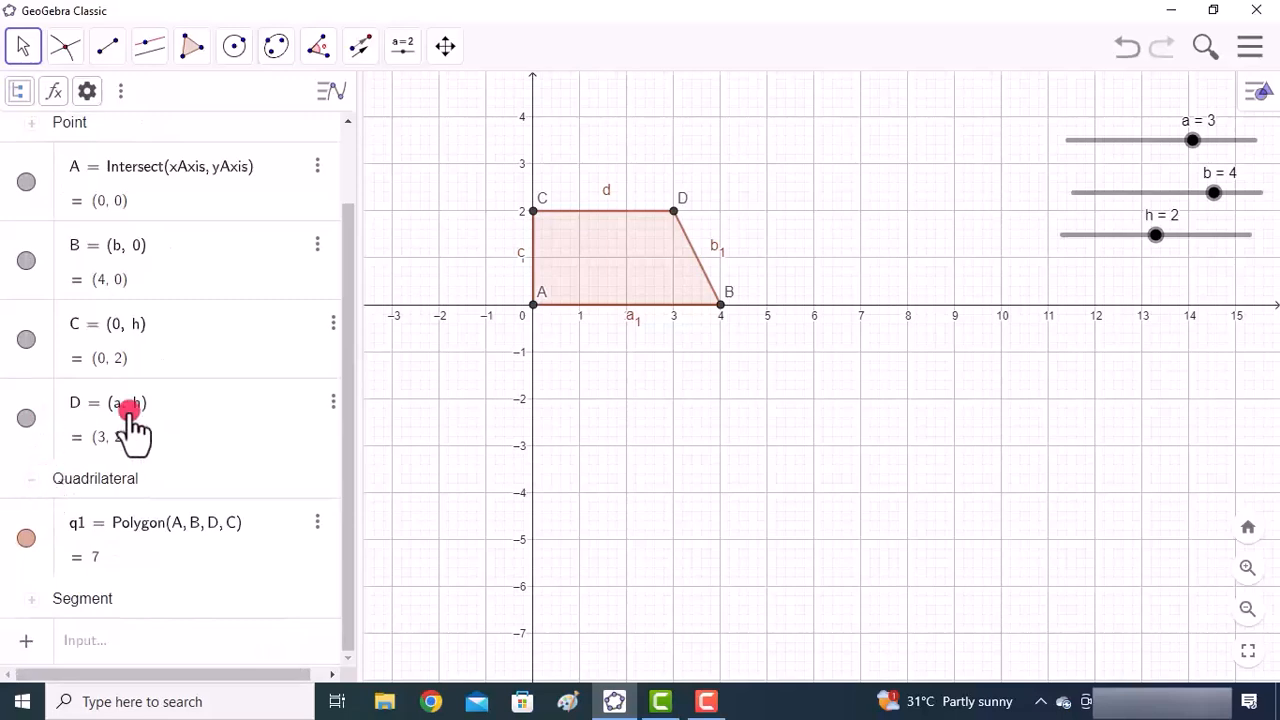
pyautogui.scroll(2, 36, 210)
pyautogui.click(34, 215)
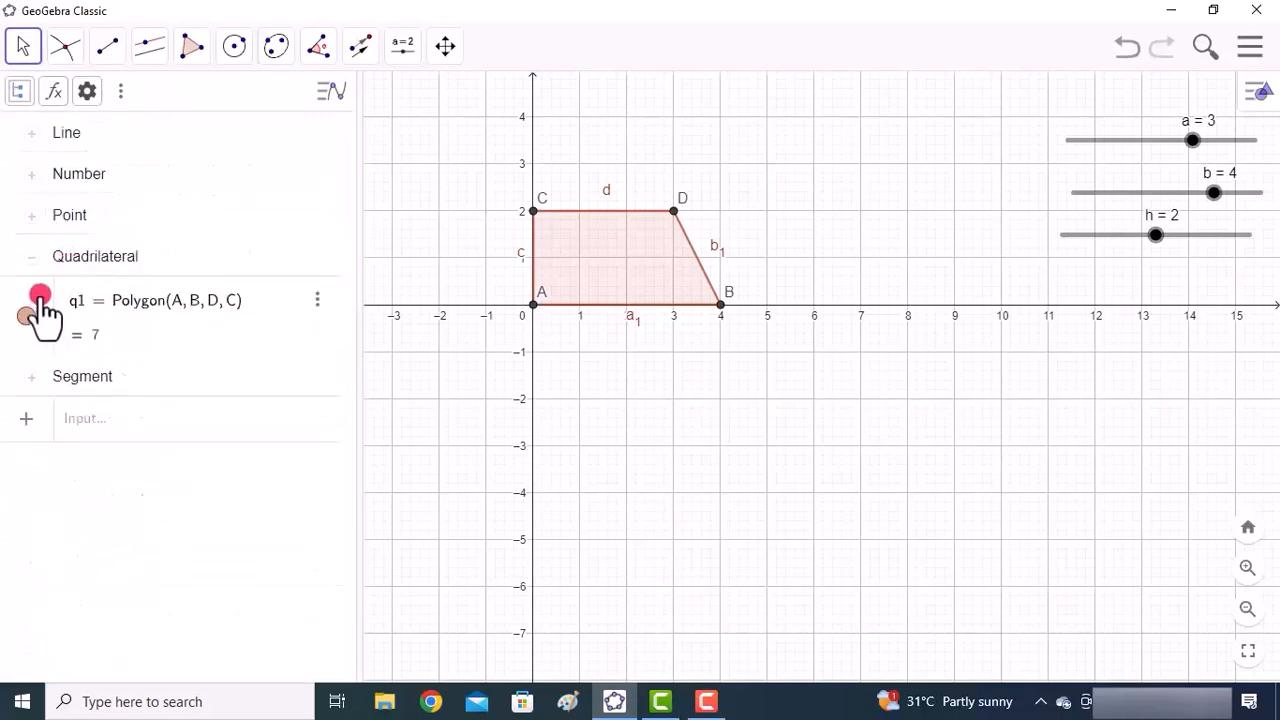
pyautogui.rightClick(42, 307)
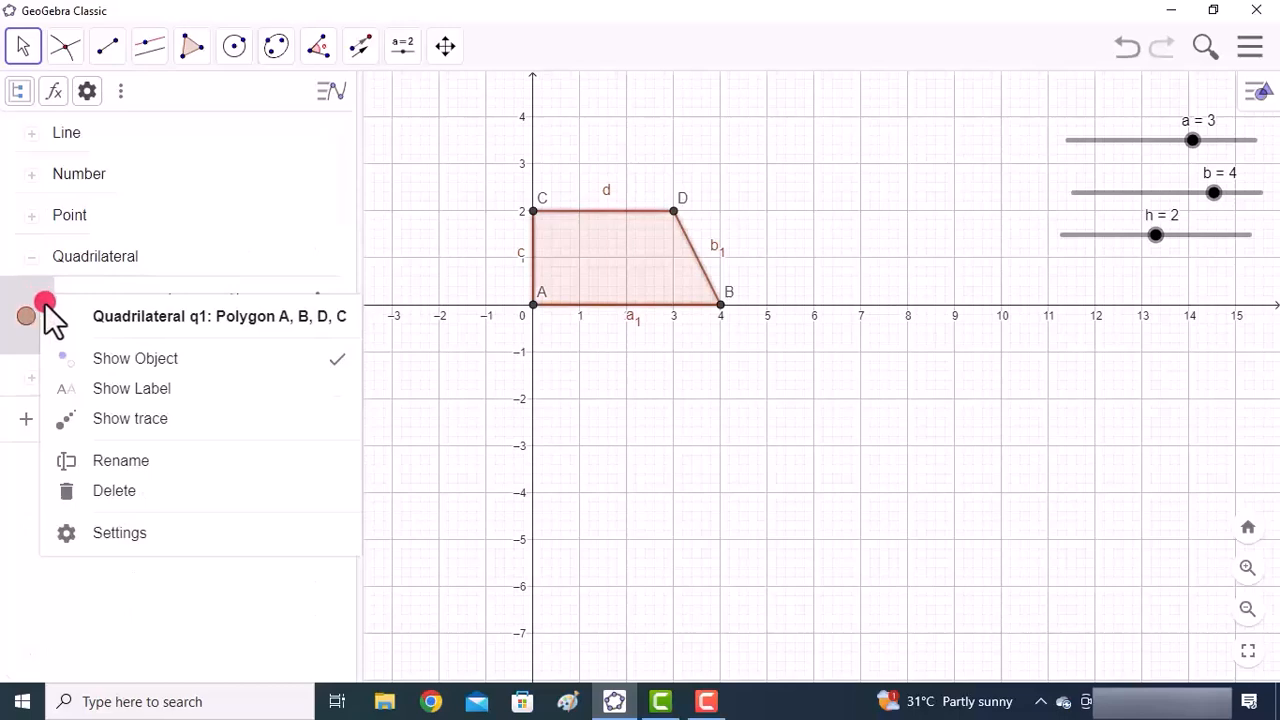
pyautogui.click(122, 460)
pyautogui.press('BackSpace')
pyautogui.press('BackSpace')
pyautogui.write('TRP')
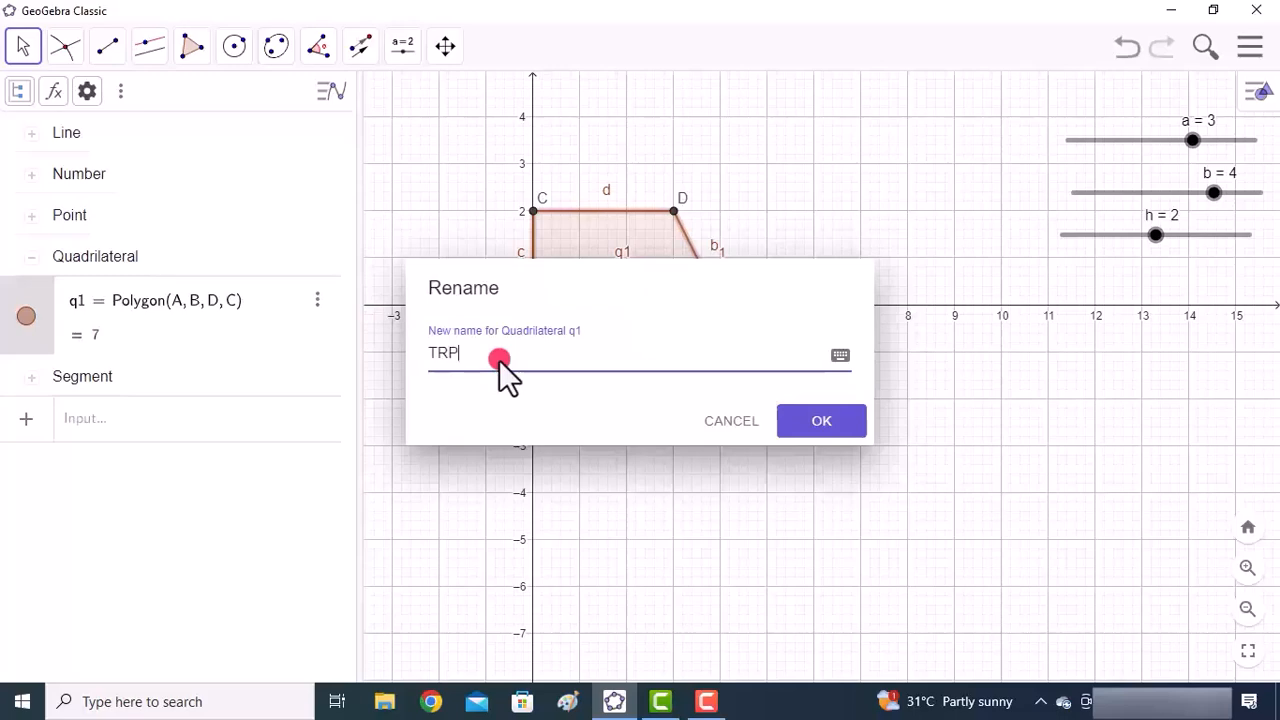
pyautogui.click(782, 424)
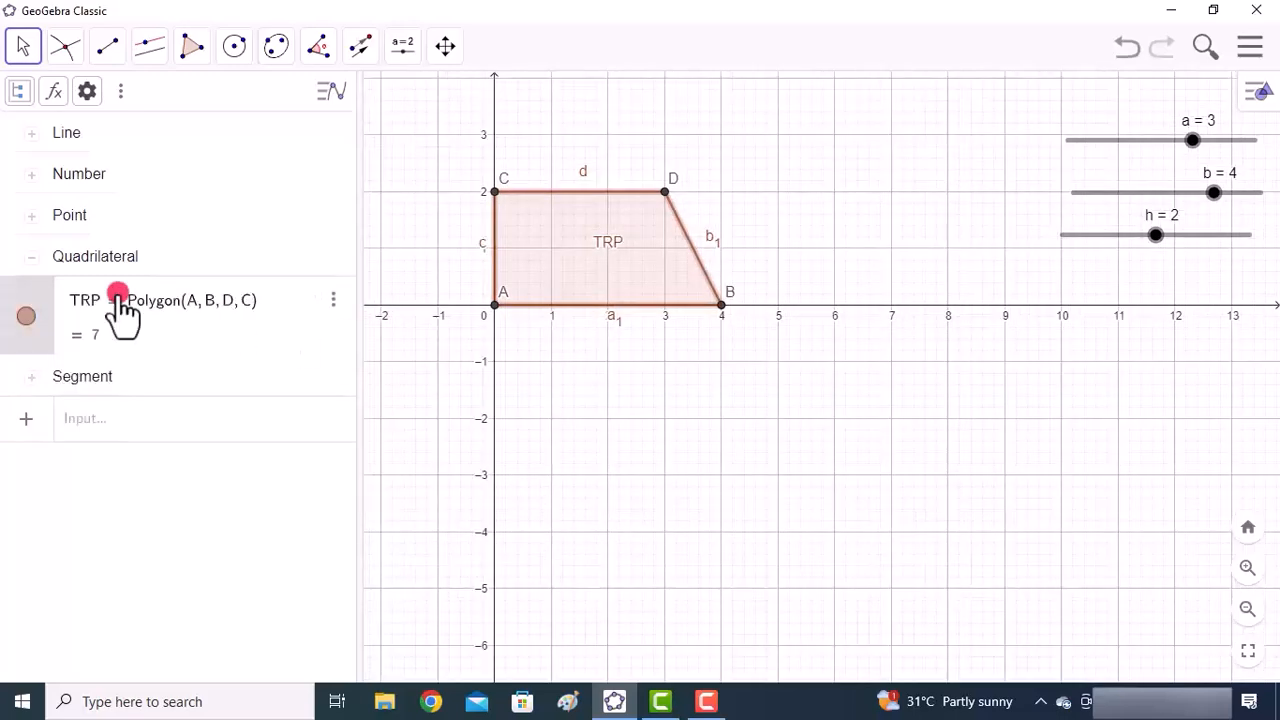
# Step: Construct a line through point D perpendicular to the trapezium's base AB
pyautogui.scroll(2, 626, 226)
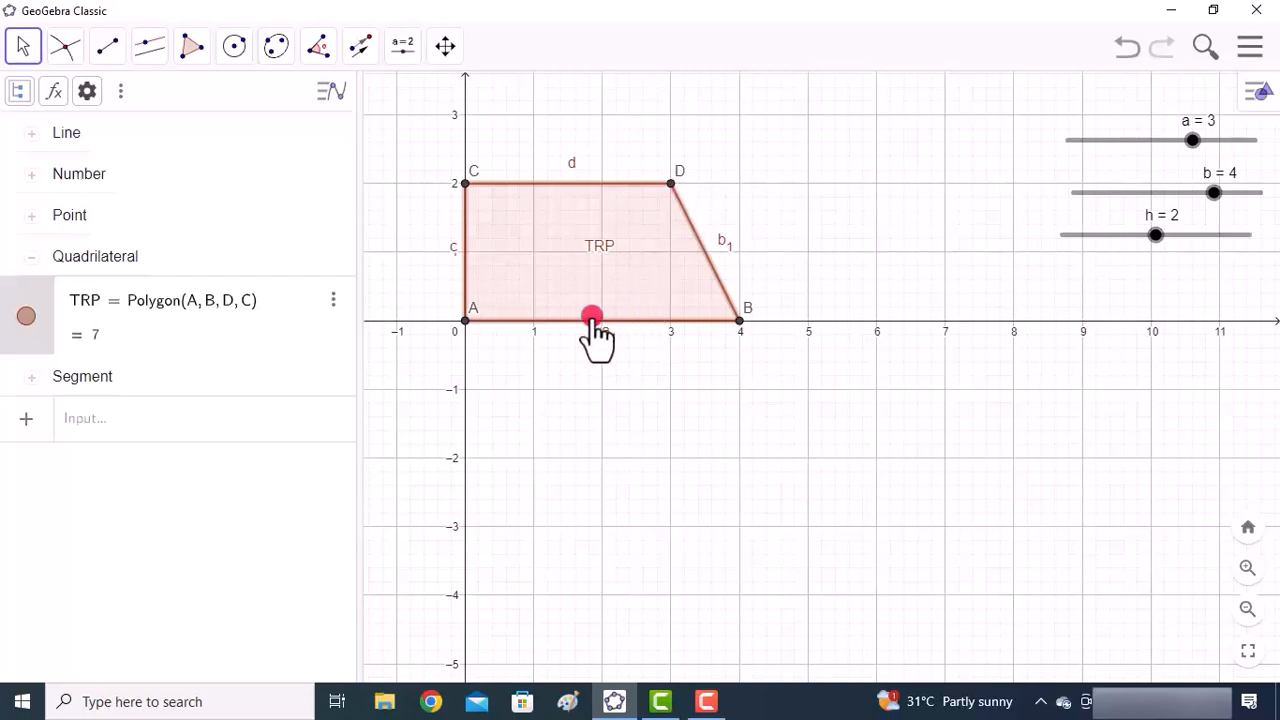
pyautogui.click(150, 48)
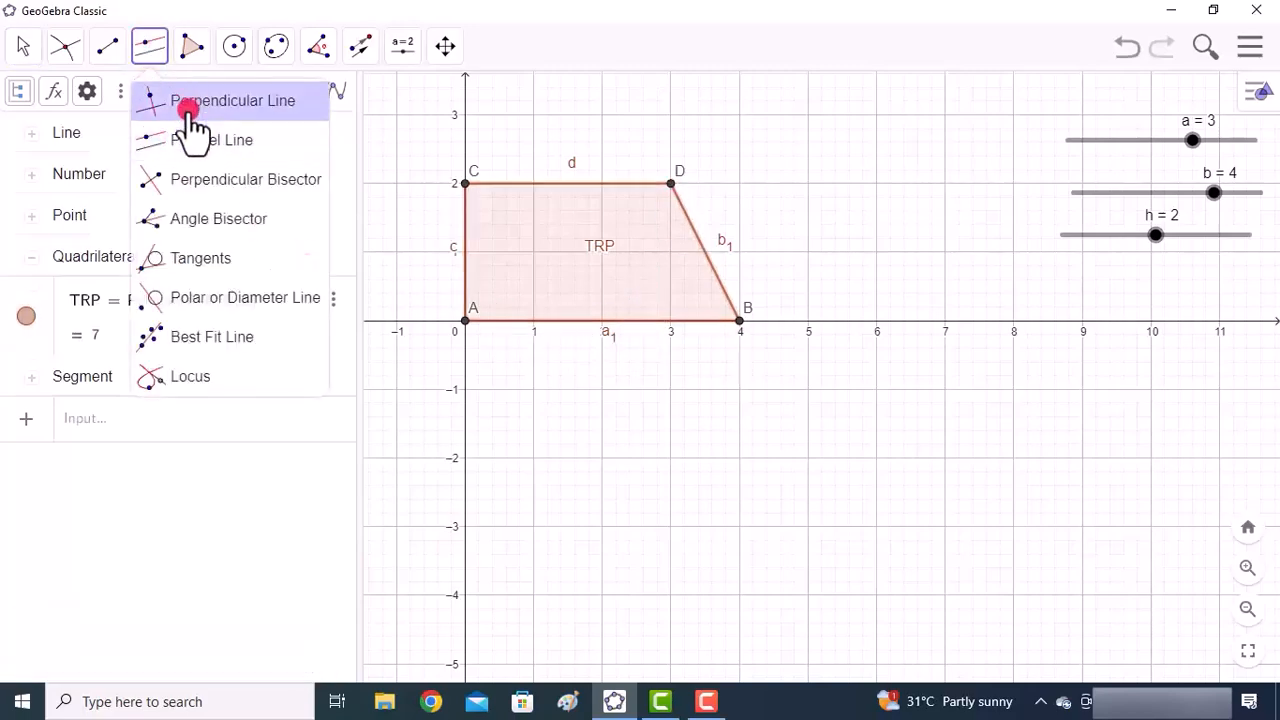
pyautogui.click(232, 103)
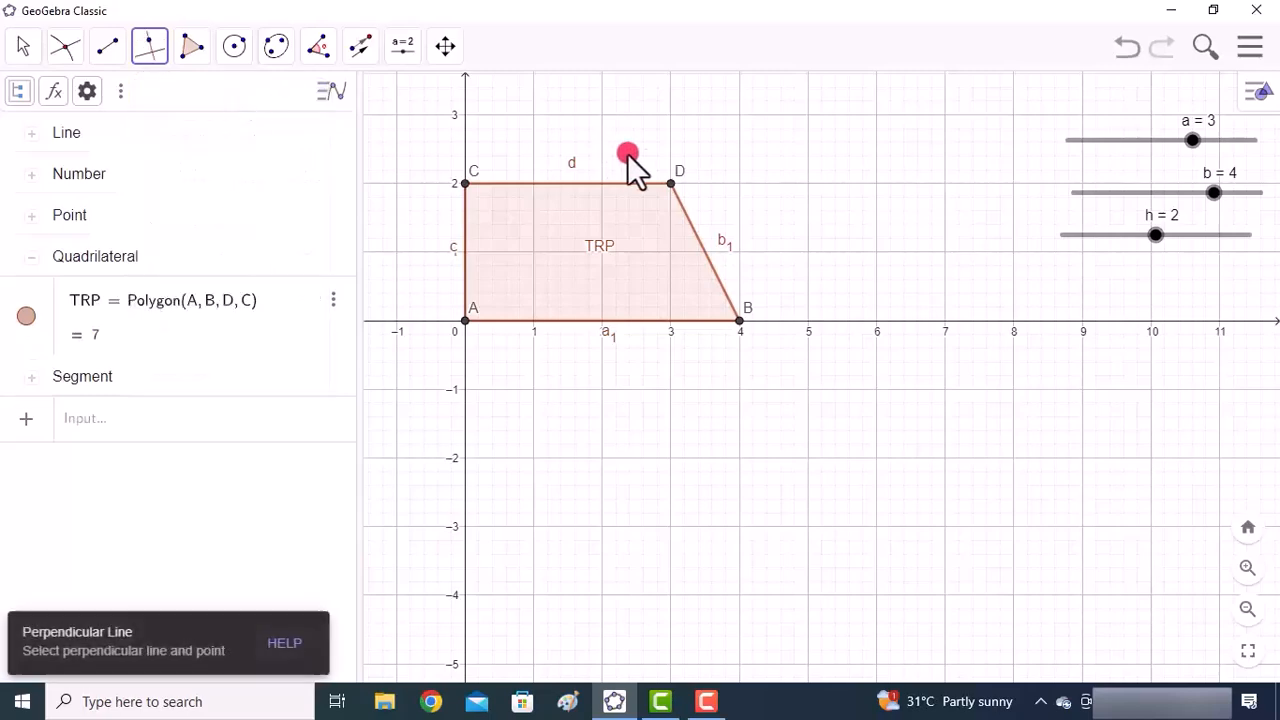
pyautogui.click(671, 183)
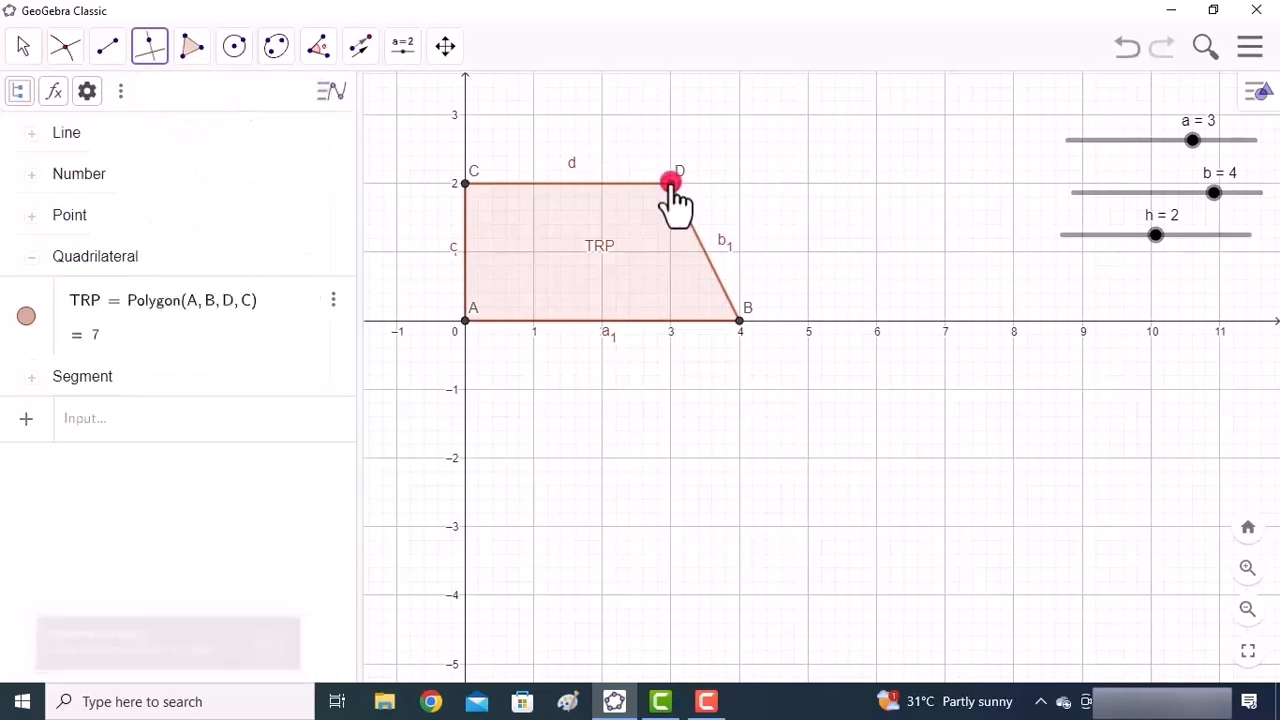
pyautogui.click(690, 320)
# Step: Mark the intersections of the perpendicular line with the trapezium, and hide the line
pyautogui.click(68, 47)
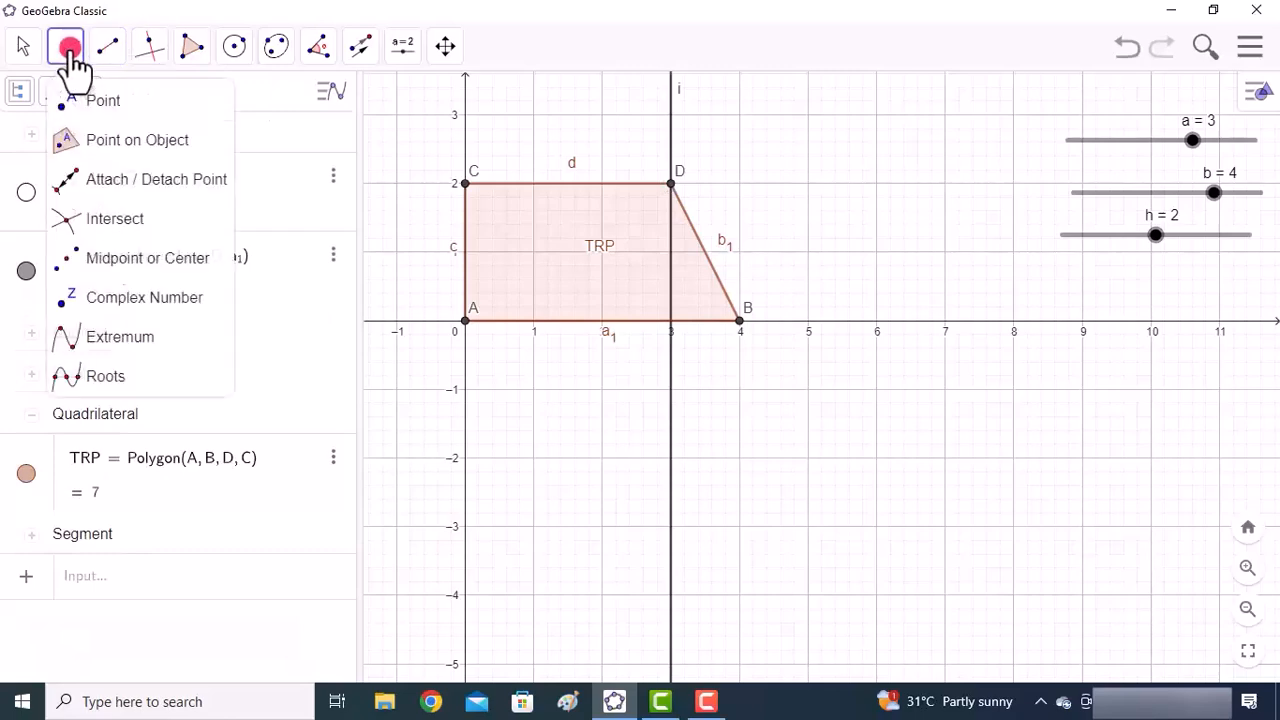
pyautogui.click(106, 218)
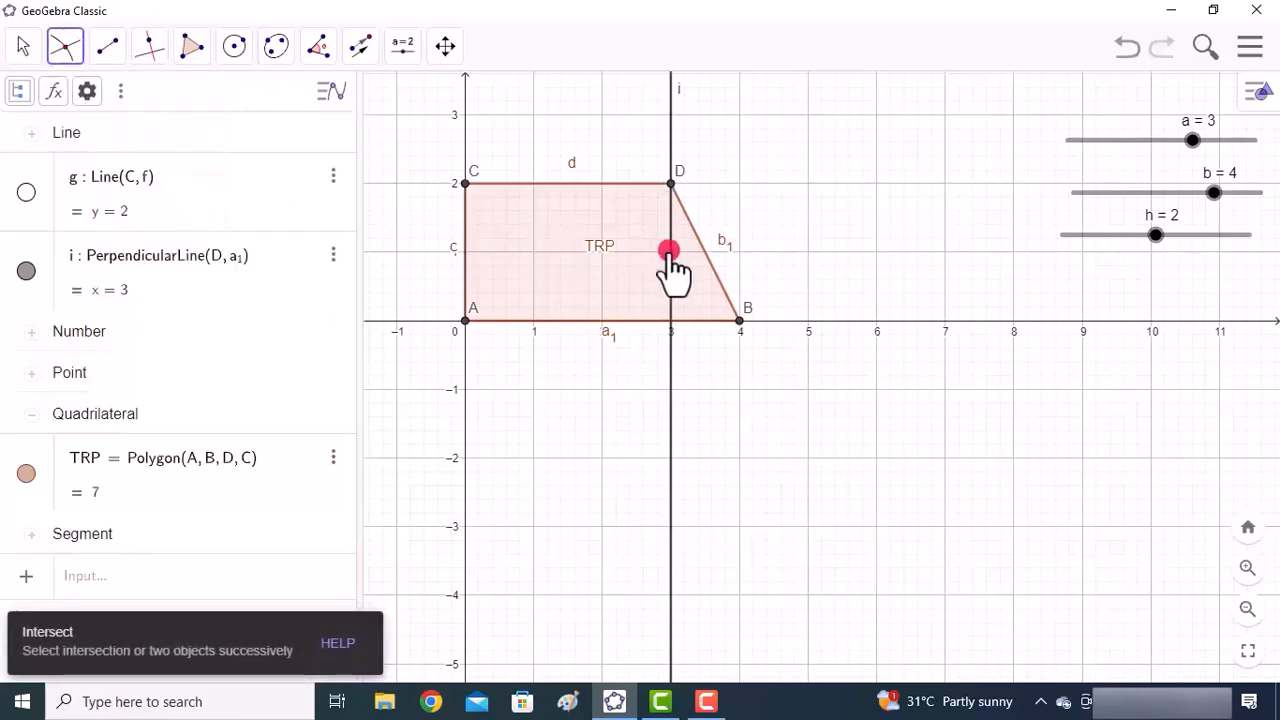
pyautogui.click(670, 252)
pyautogui.click(708, 320)
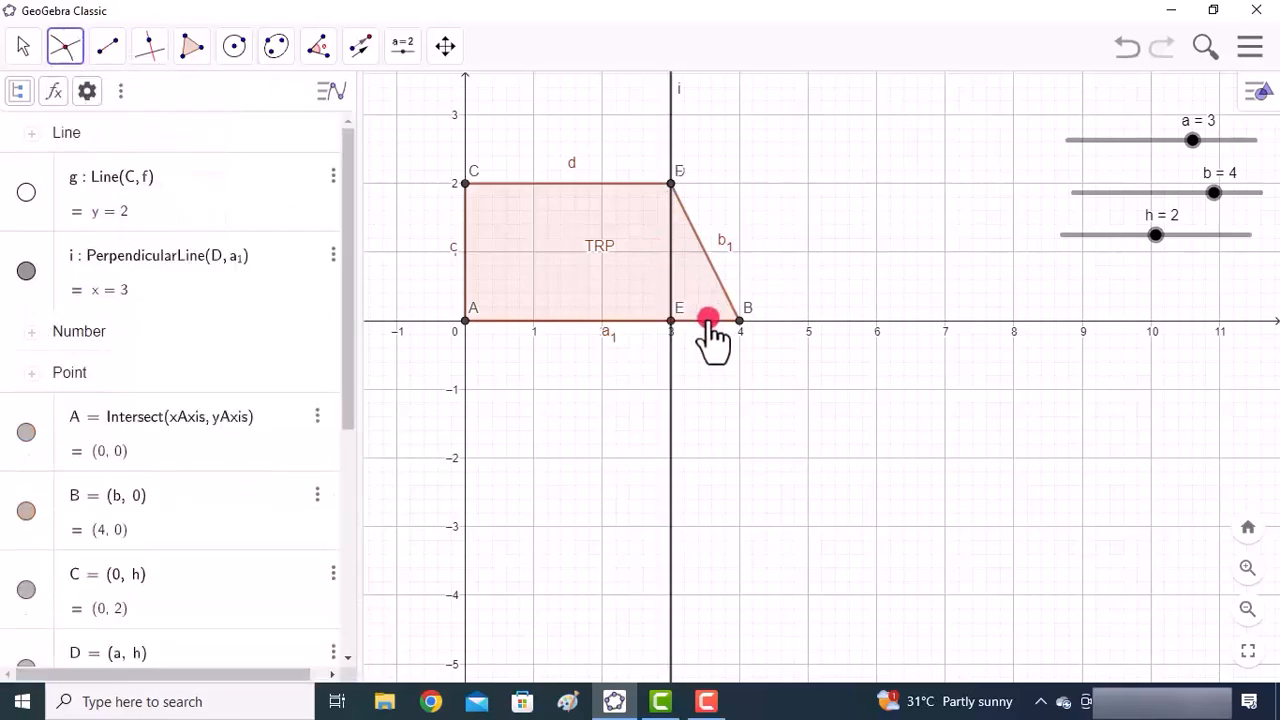
pyautogui.click(597, 308)
pyautogui.click(26, 48)
pyautogui.click(35, 100)
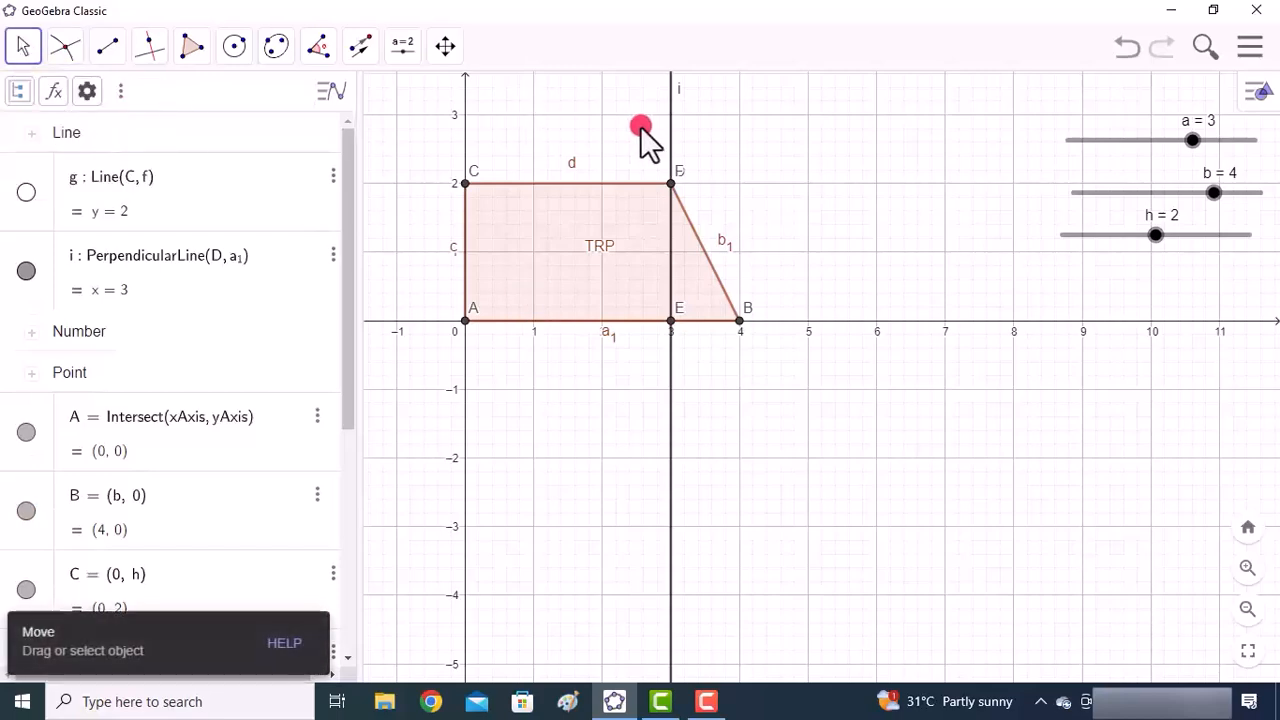
pyautogui.rightClick(668, 118)
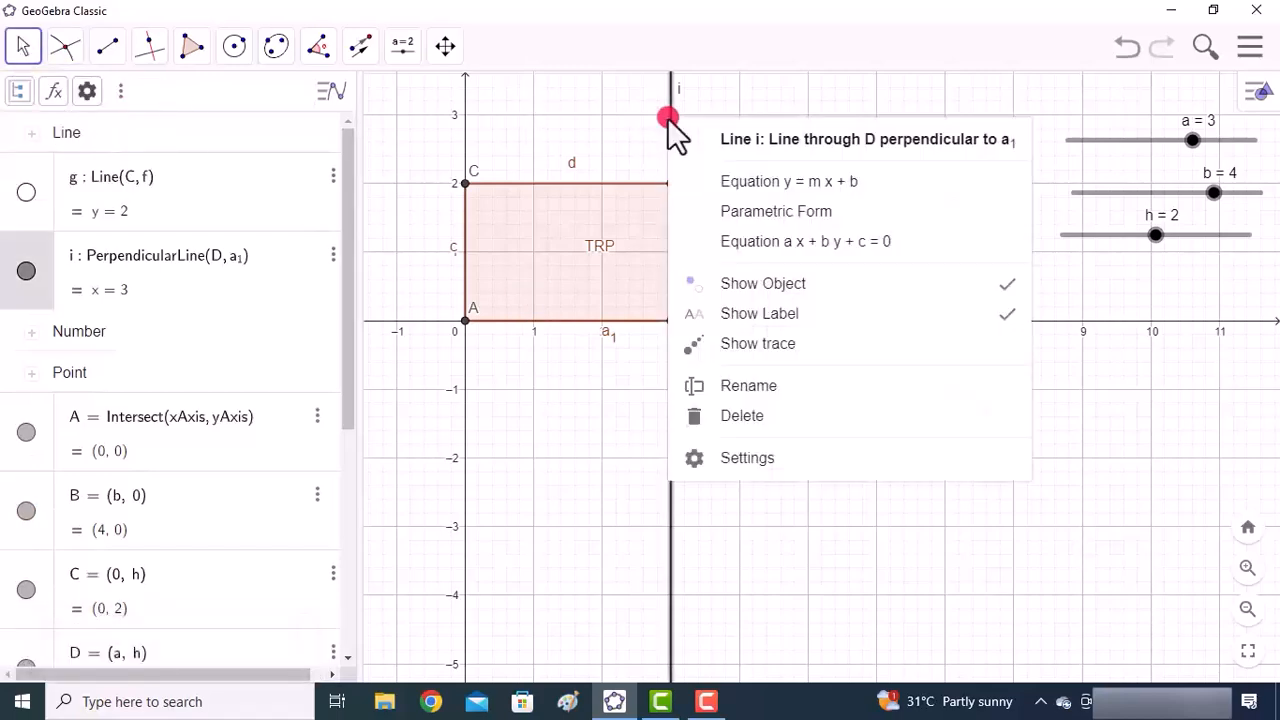
pyautogui.click(740, 284)
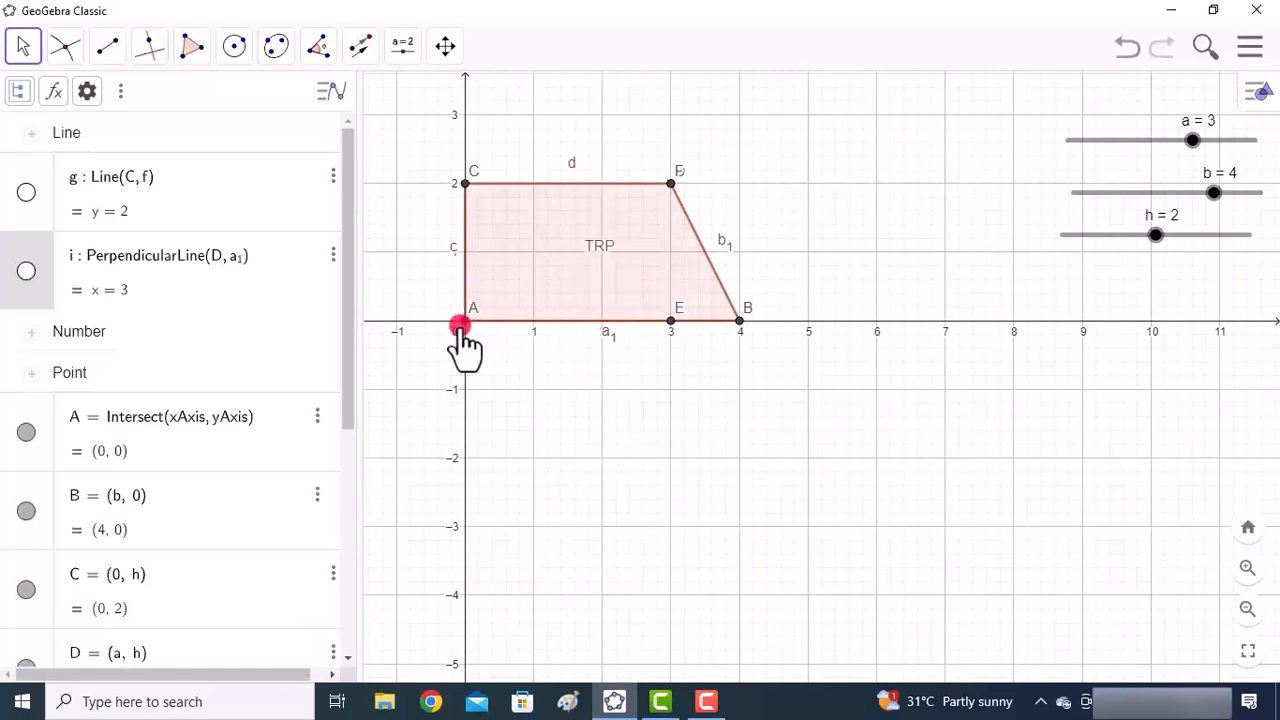
# Step: Draw the rectangle inside the trapezium as a polygon through points A, E, D and C
pyautogui.click(213, 52)
pyautogui.click(205, 97)
pyautogui.click(462, 320)
pyautogui.click(670, 321)
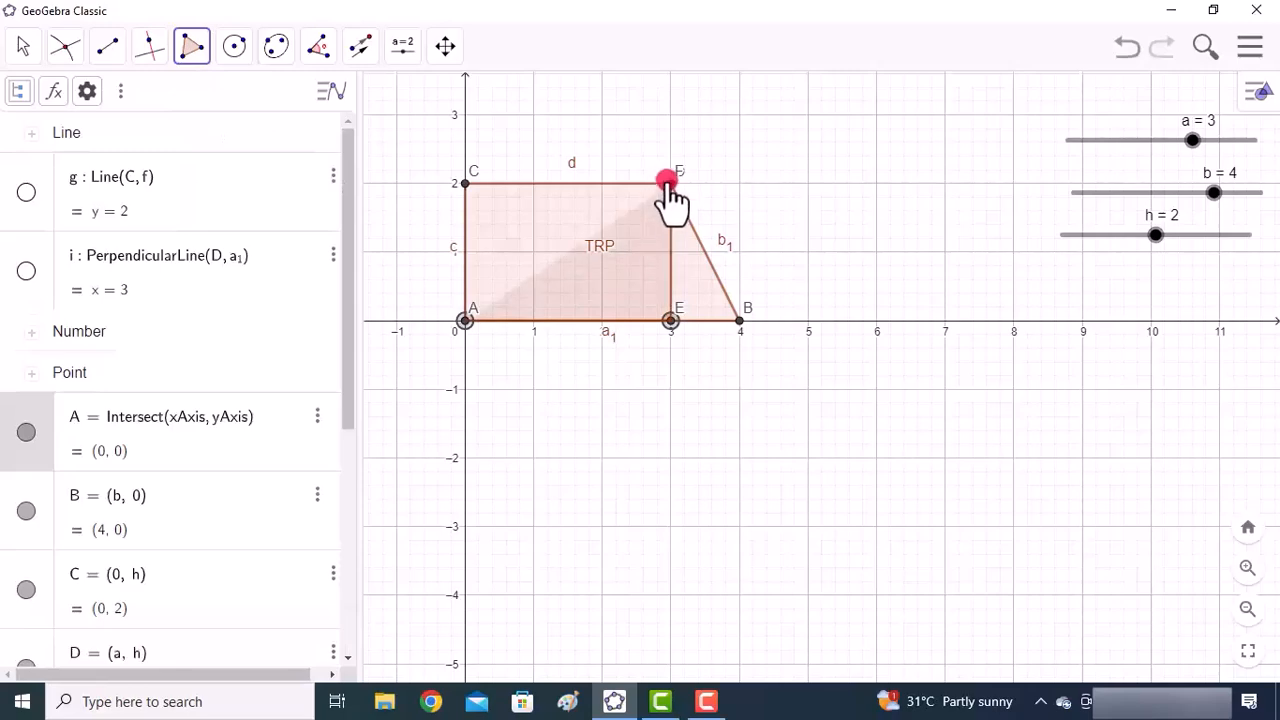
pyautogui.click(668, 182)
pyautogui.click(466, 183)
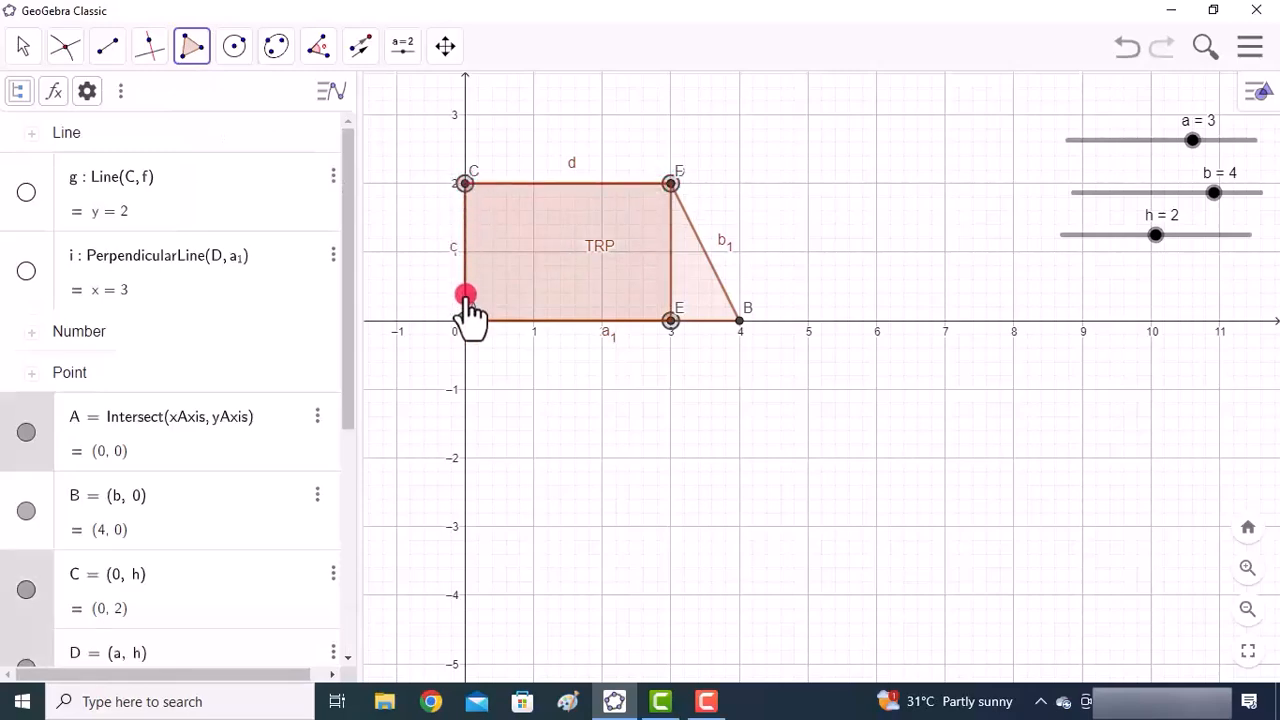
pyautogui.click(466, 318)
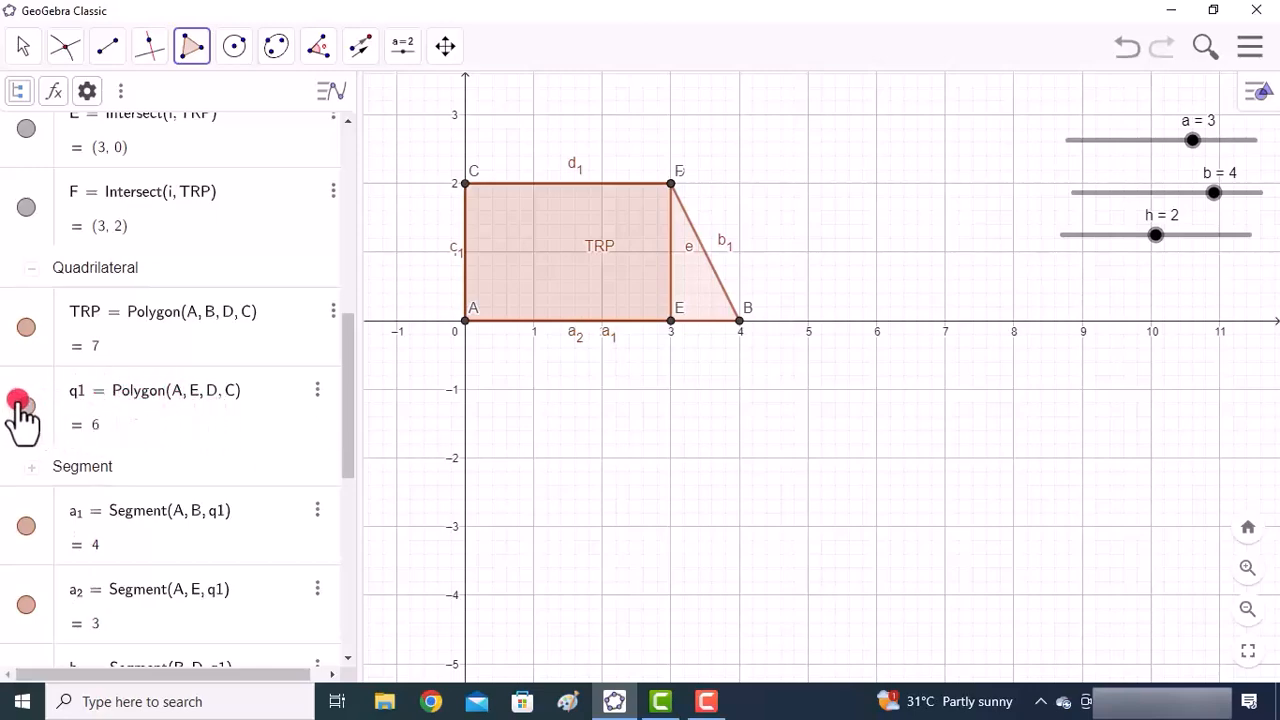
# Step: Rename the rectangle polygon through A, E, D and C to R
pyautogui.click(23, 46)
pyautogui.click(25, 94)
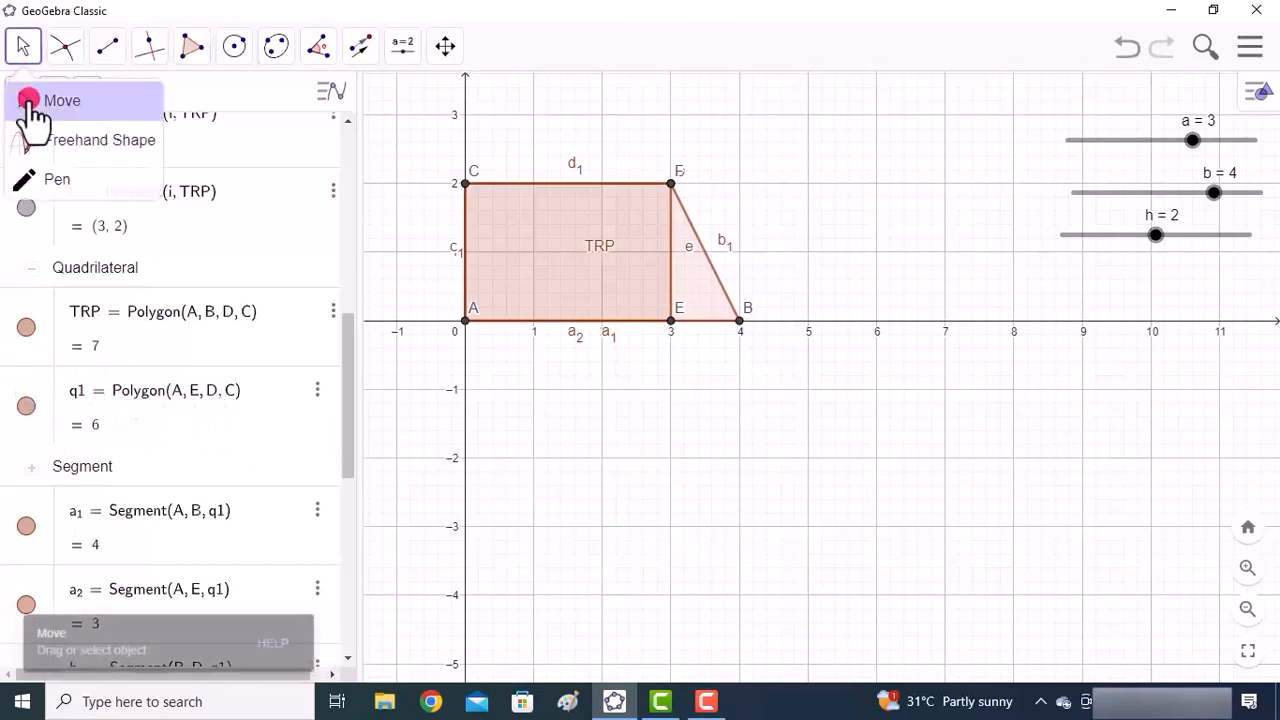
pyautogui.click(48, 398)
pyautogui.rightClick(46, 406)
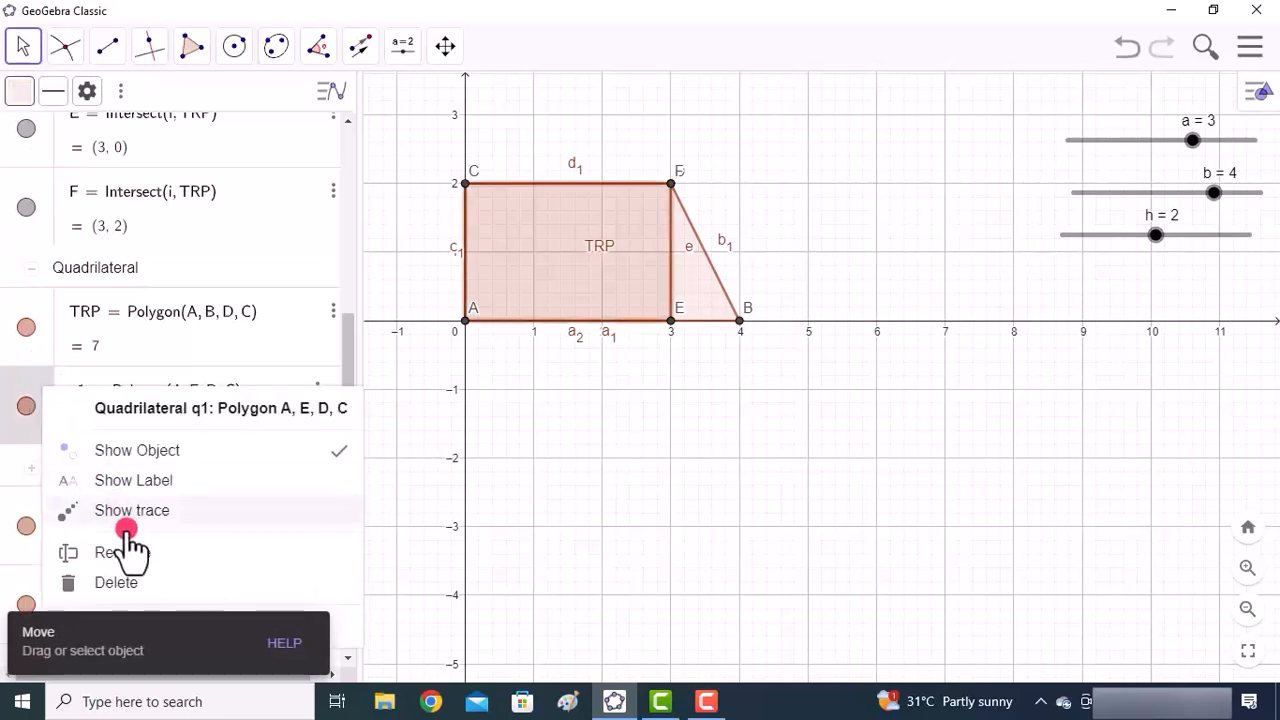
pyautogui.click(133, 554)
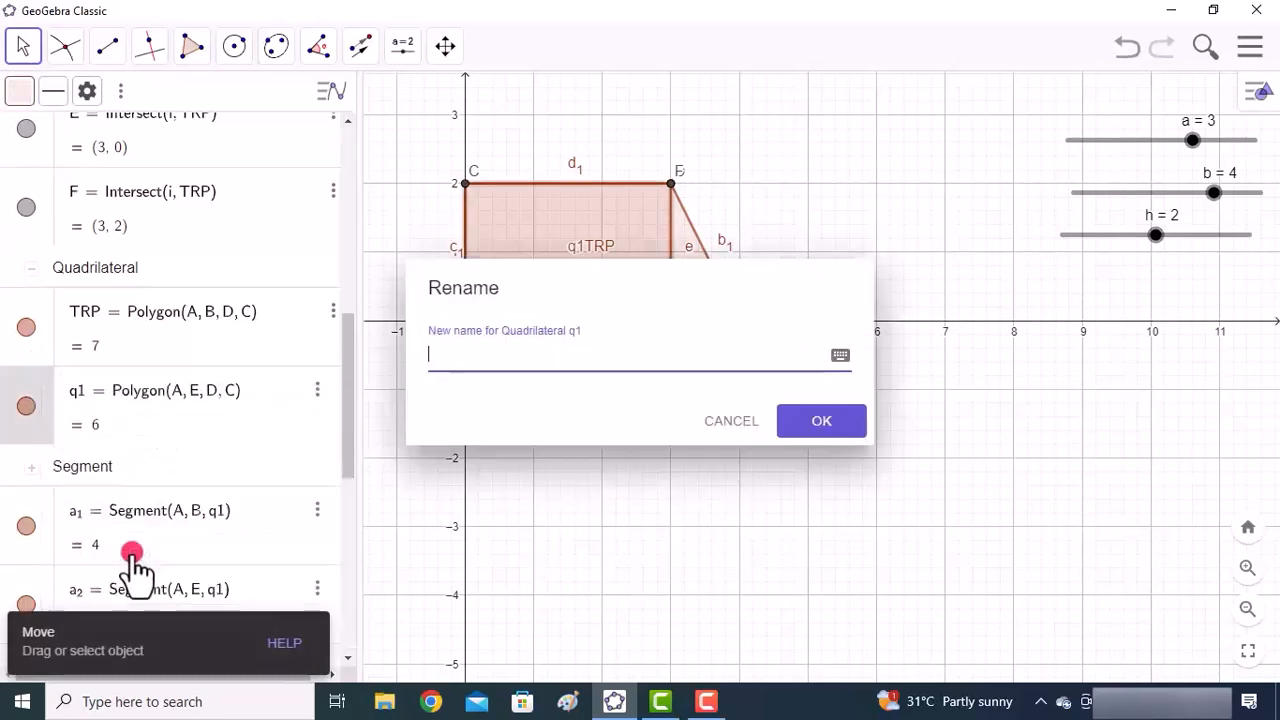
pyautogui.click(816, 425)
# Step: Draw the triangle beside the rectangle as a polygon through points B, E and D
pyautogui.click(194, 50)
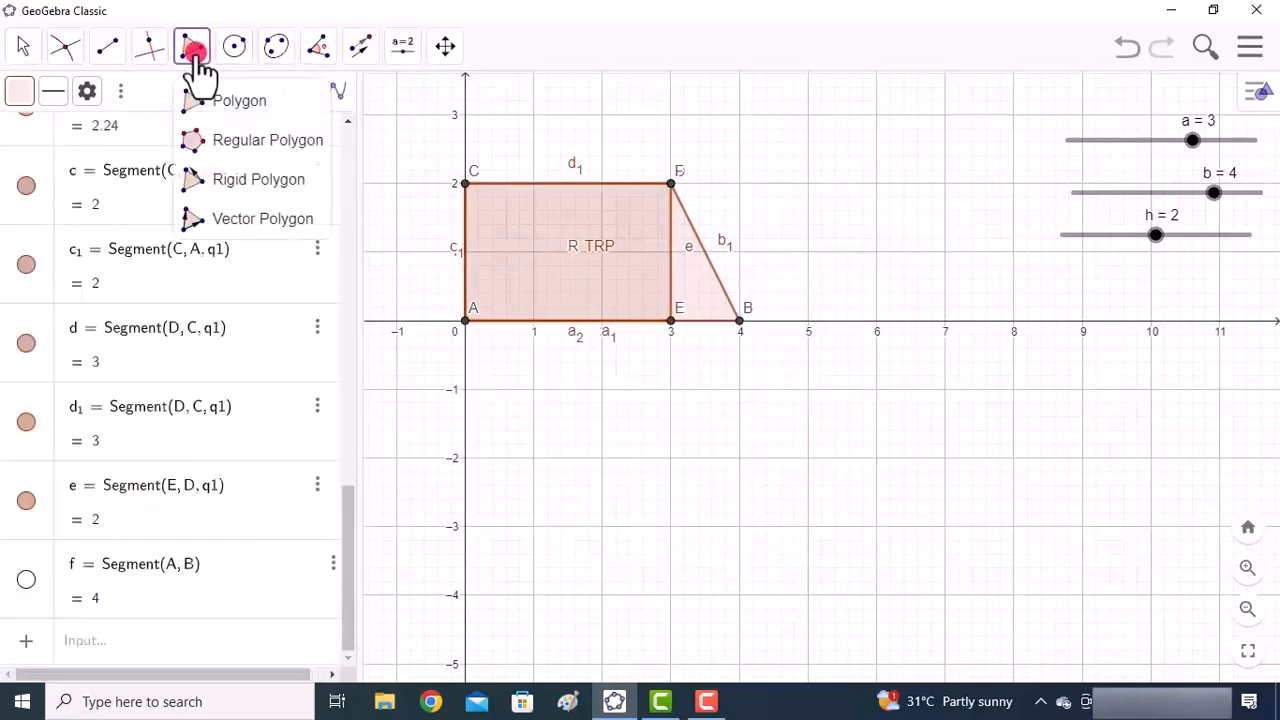
pyautogui.click(205, 103)
pyautogui.click(739, 321)
pyautogui.click(670, 321)
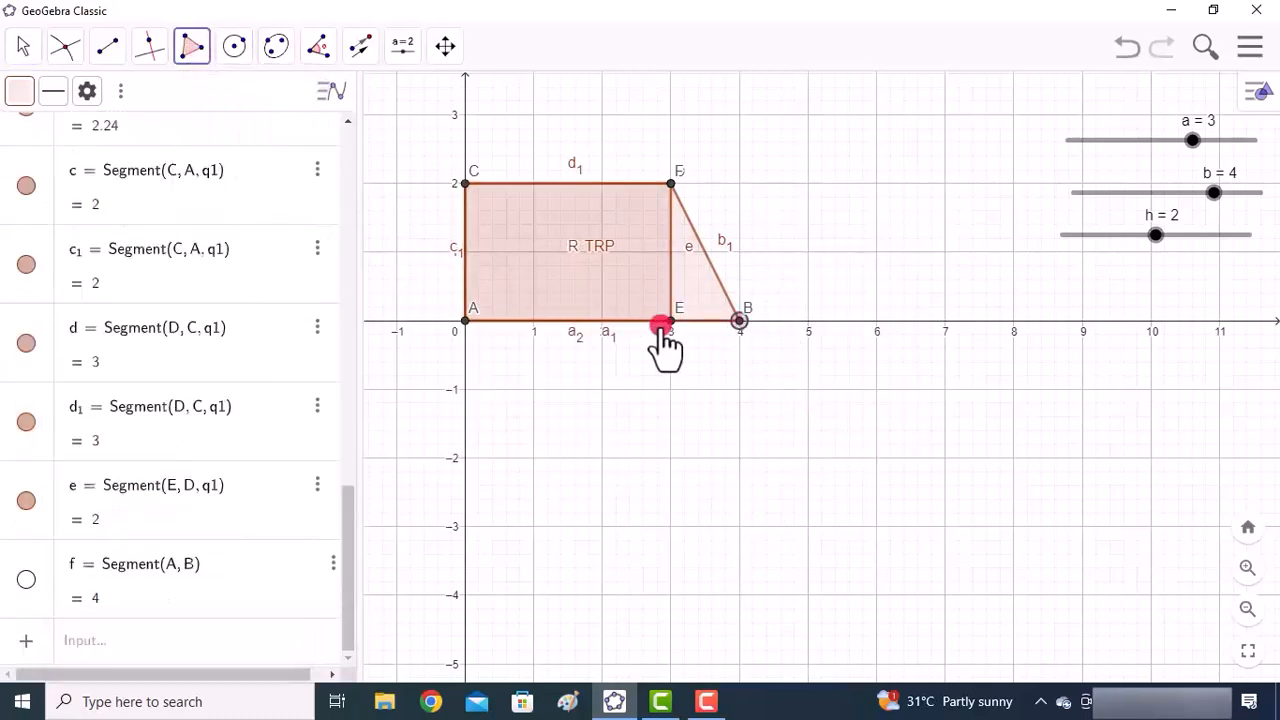
pyautogui.click(670, 184)
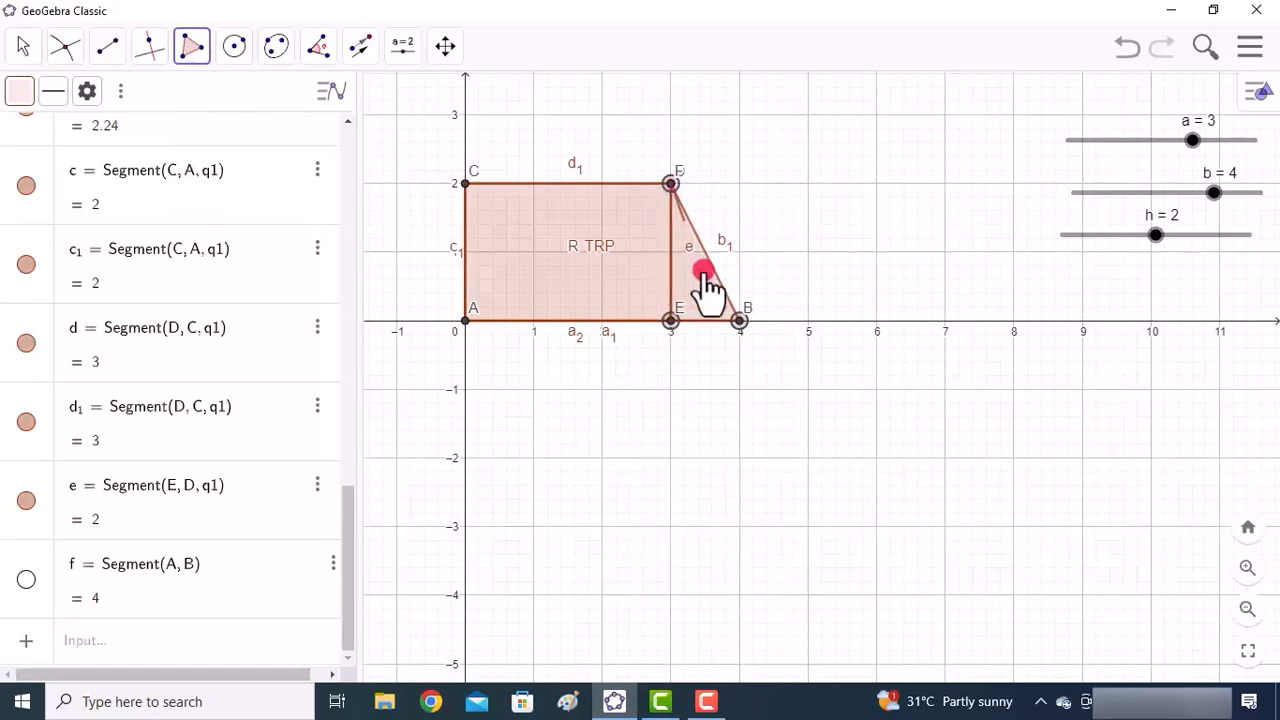
pyautogui.click(739, 321)
pyautogui.click(23, 50)
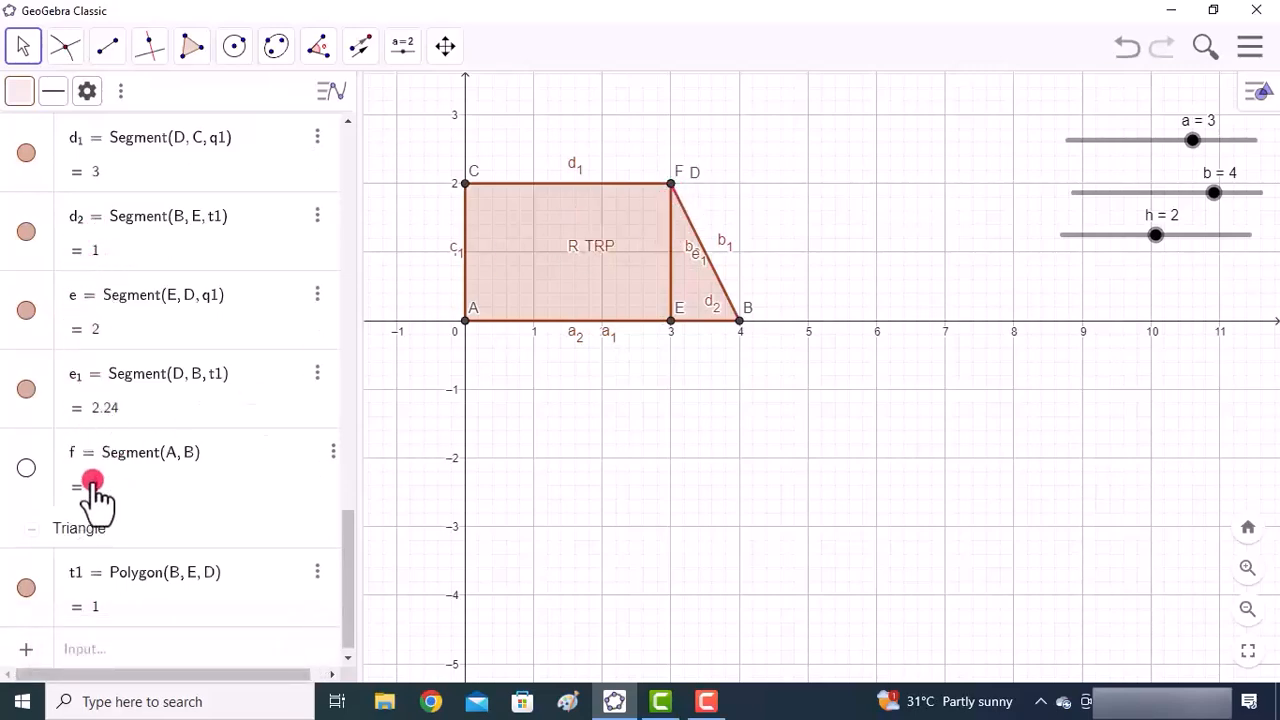
pyautogui.scroll(-1, 92, 462)
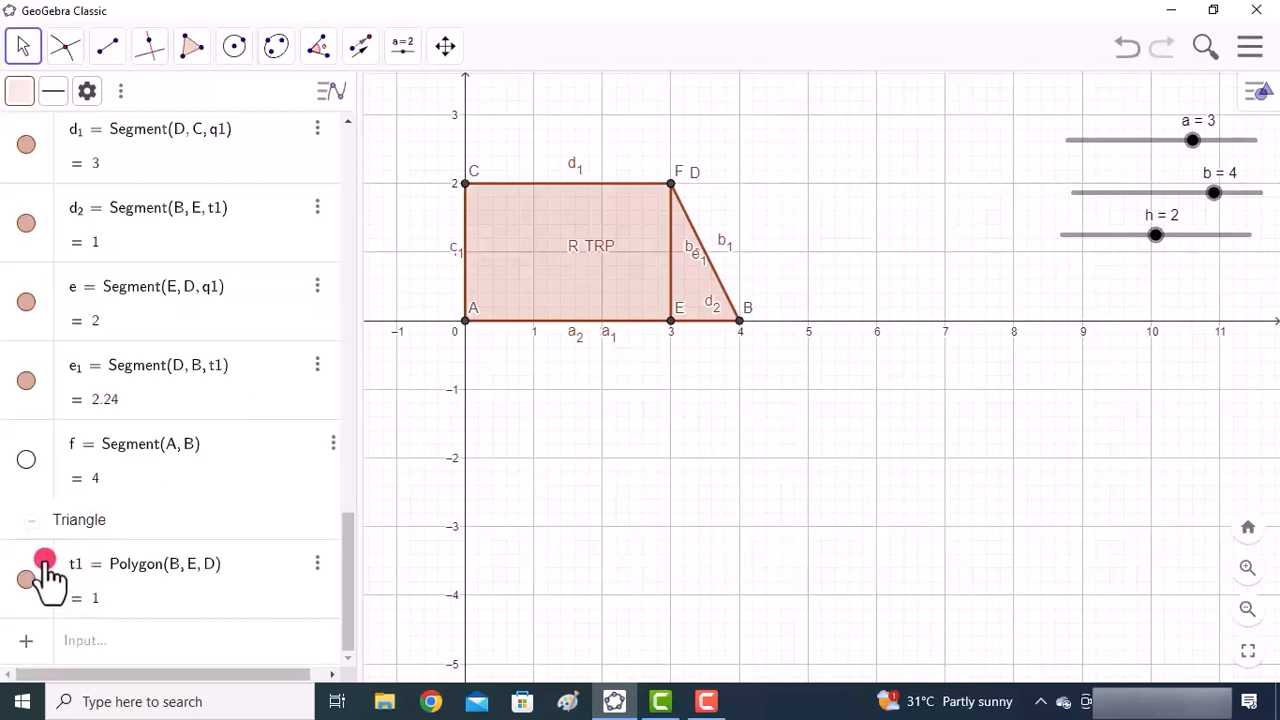
# Step: Rename the triangle polygon through points B, E and D to TR
pyautogui.rightClick(44, 575)
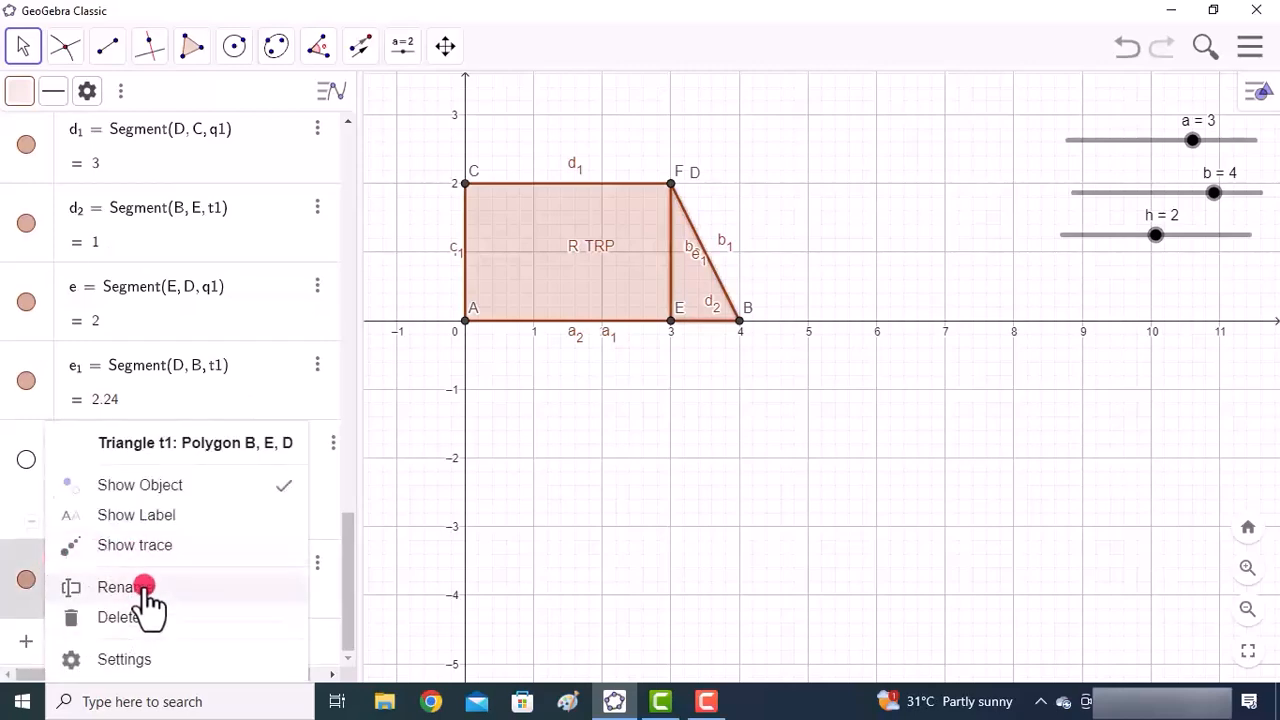
pyautogui.click(120, 588)
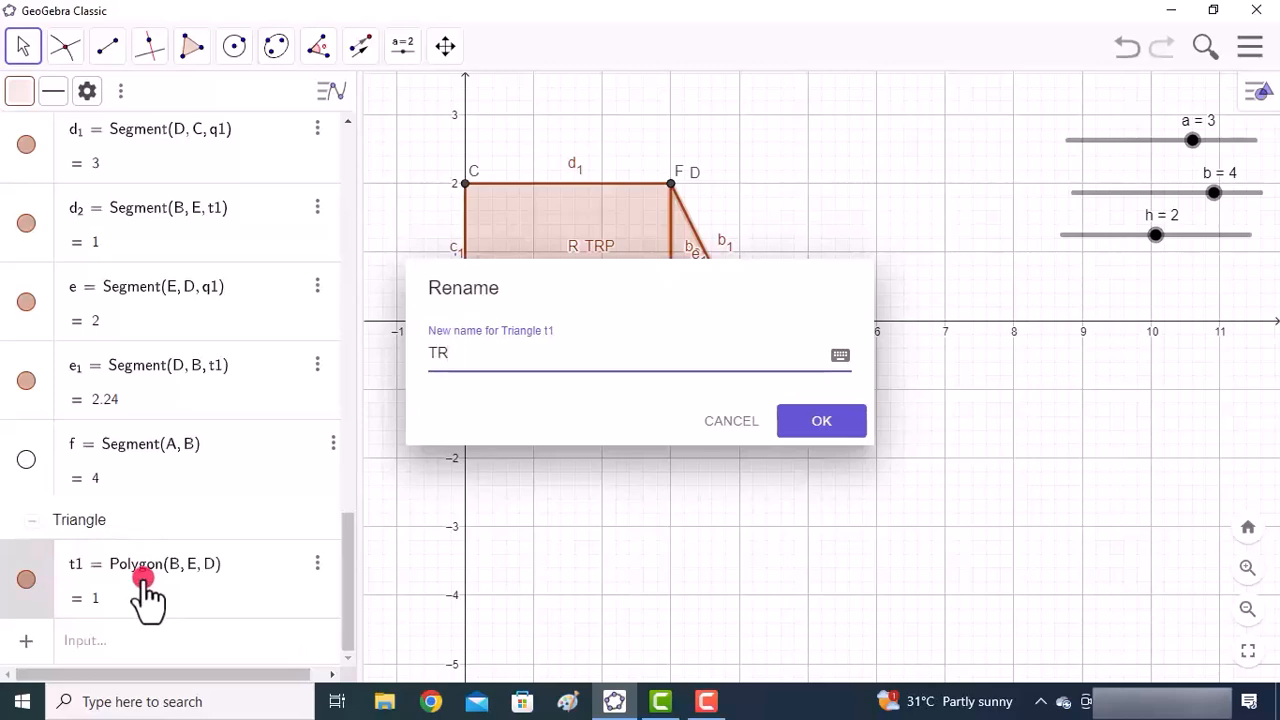
pyautogui.click(808, 424)
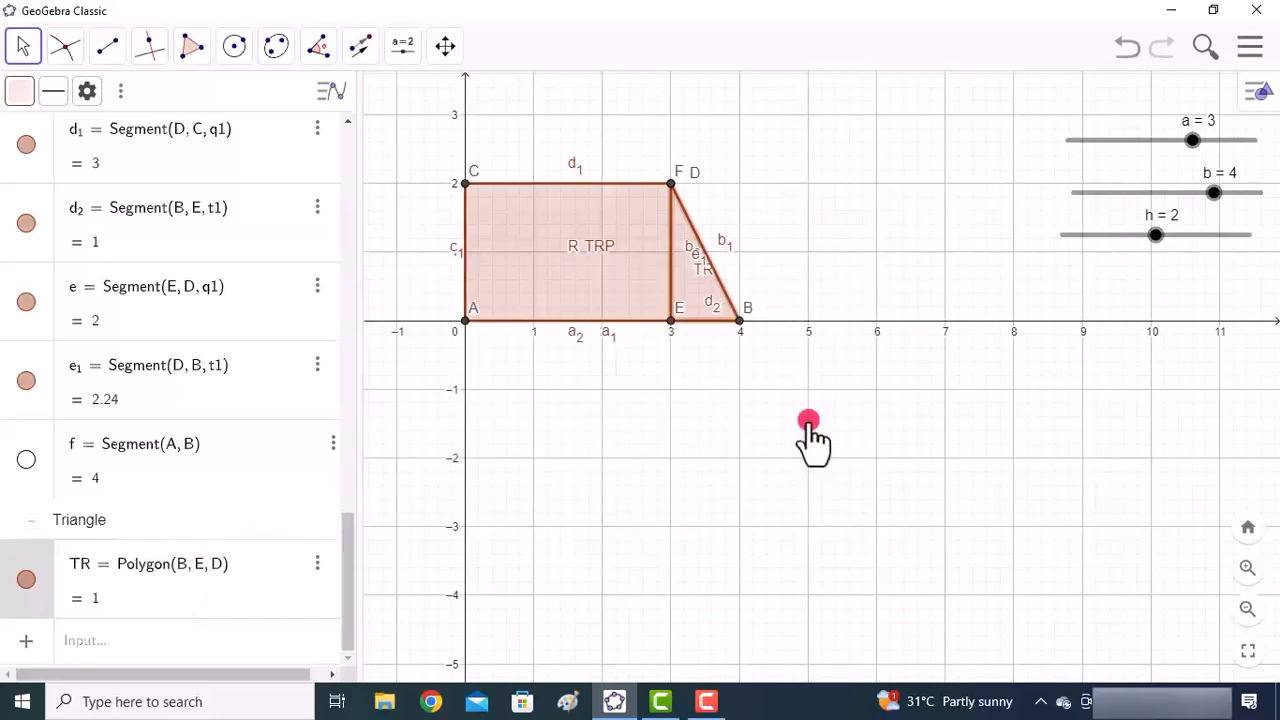
# Step: Collapse the line, point, quadrilateral, segment and triangle groups in the object list
pyautogui.scroll(15, 150, 255)
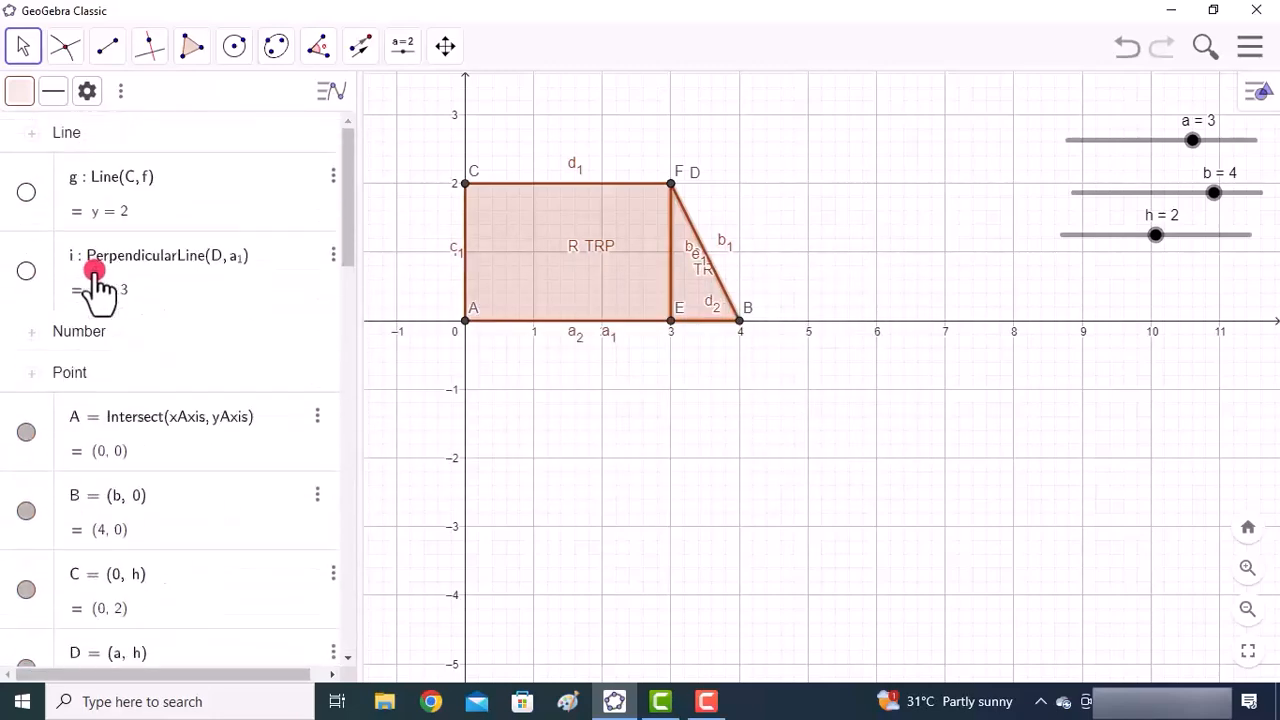
pyautogui.click(38, 135)
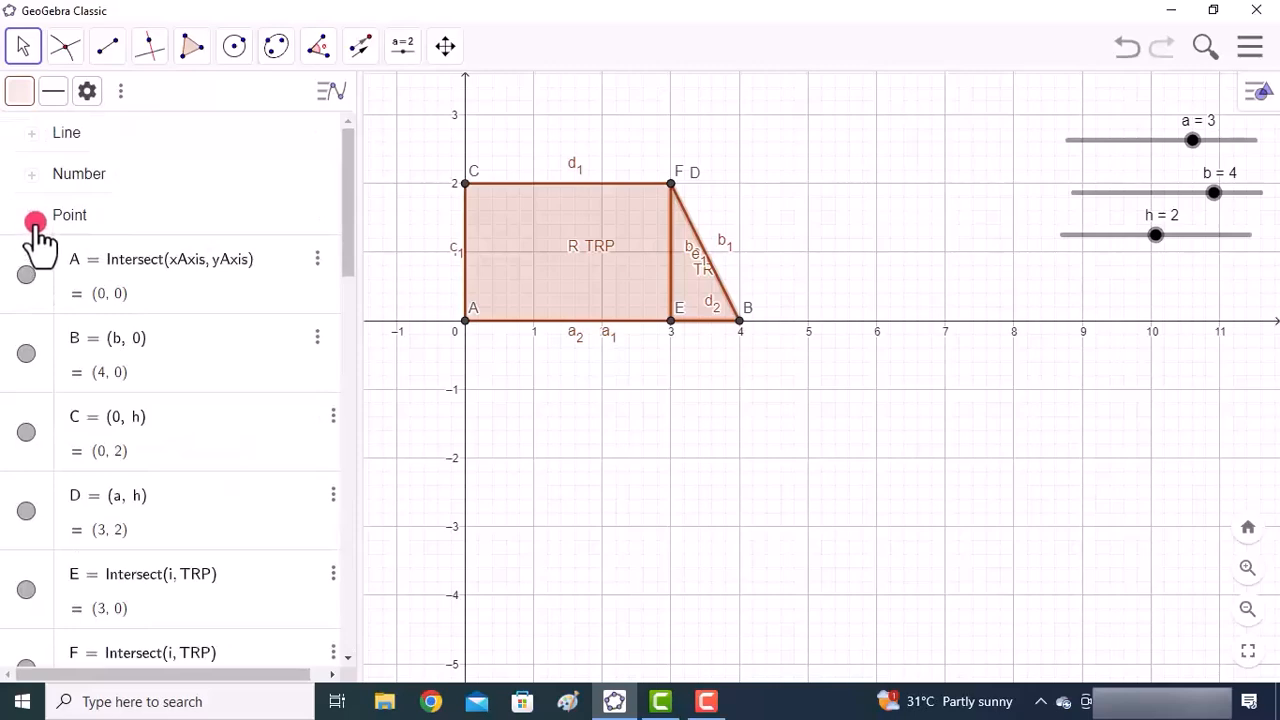
pyautogui.click(34, 218)
pyautogui.click(34, 254)
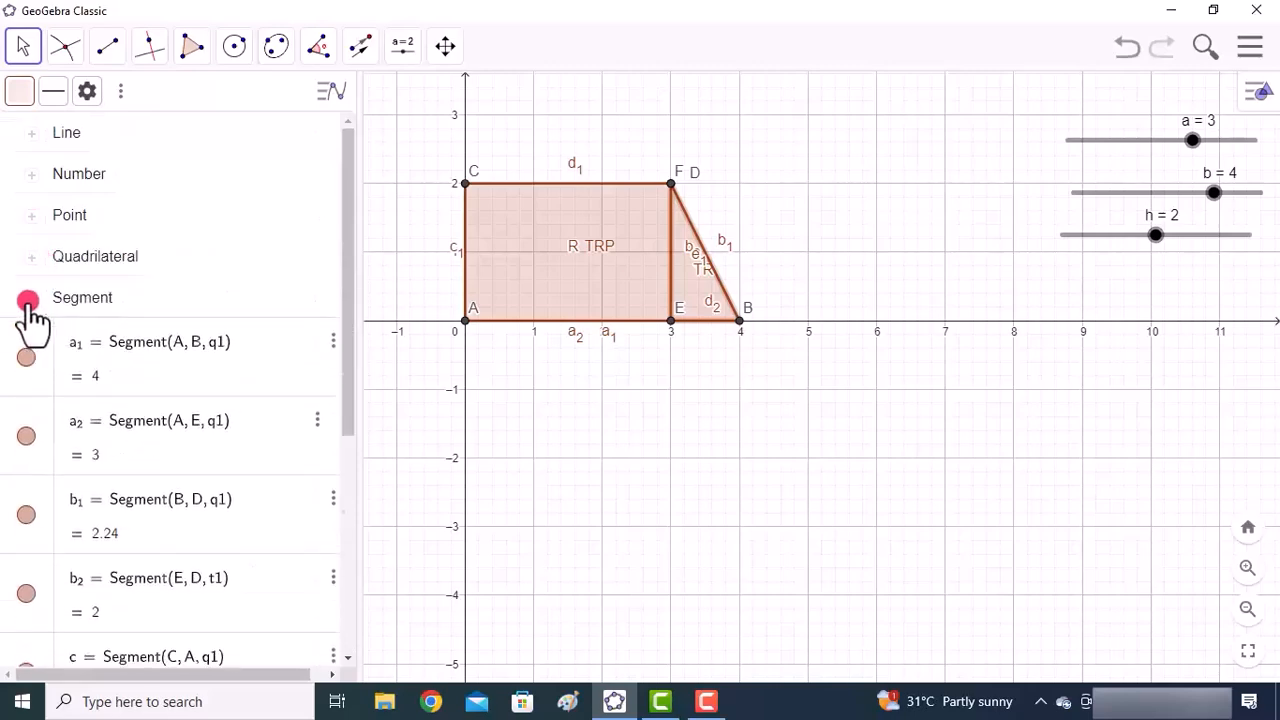
pyautogui.click(32, 297)
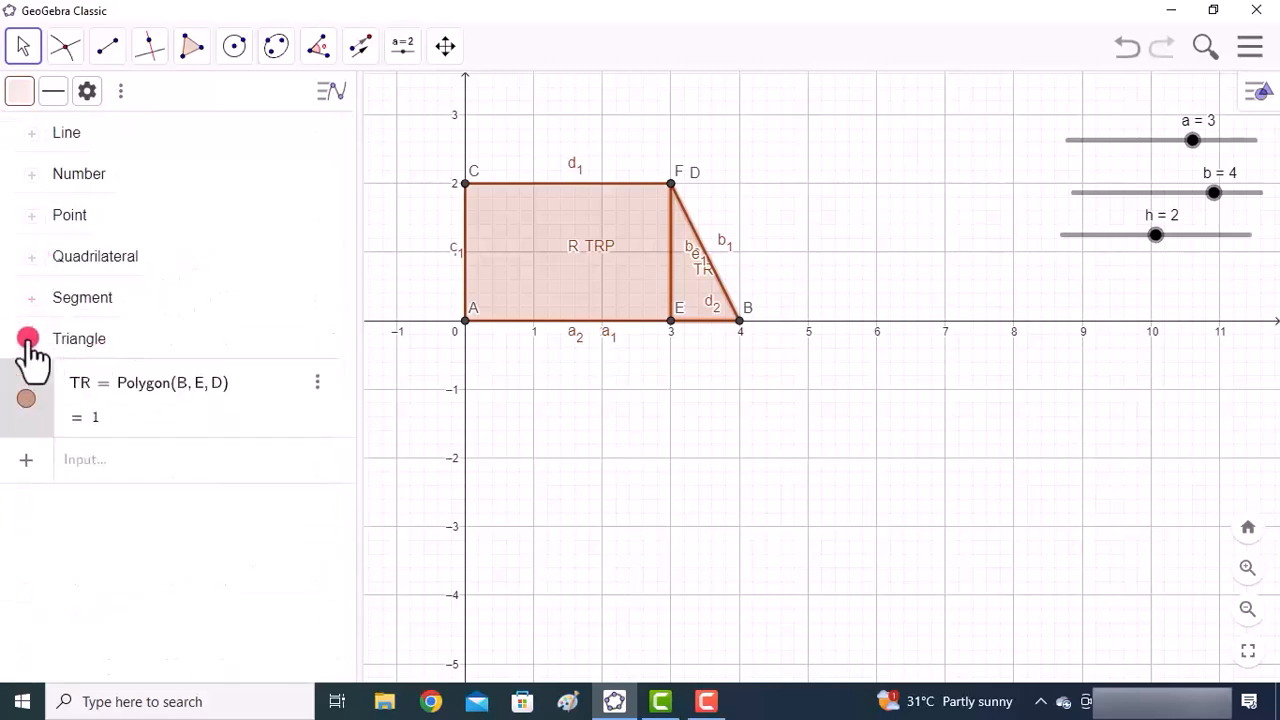
pyautogui.click(31, 338)
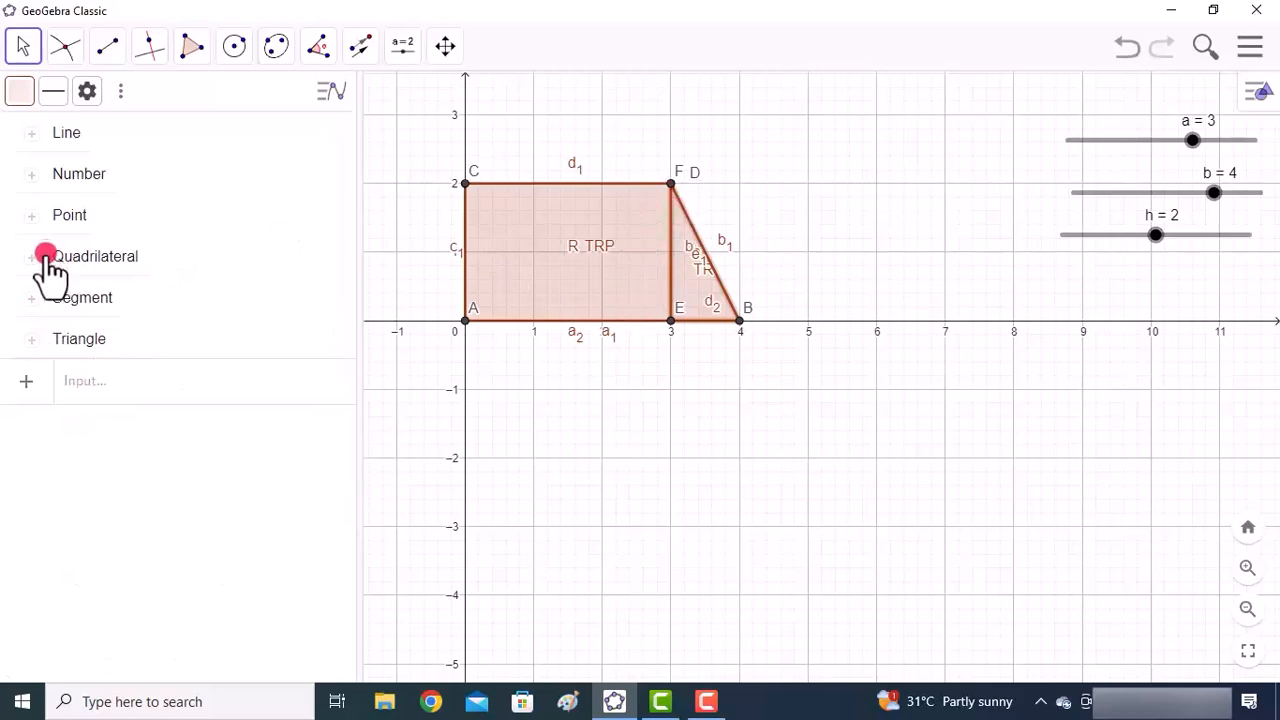
# Step: Hide all the points of the construction, and collapse their group in the object list
pyautogui.click(33, 215)
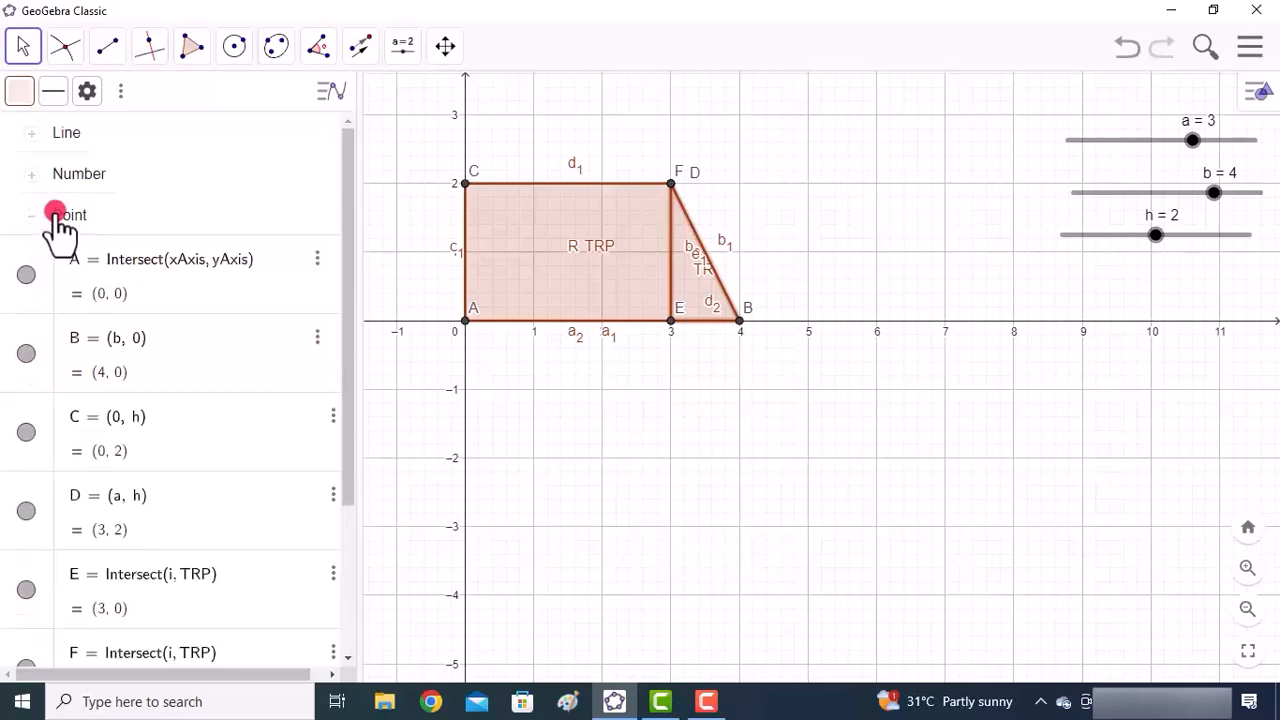
pyautogui.rightClick(44, 252)
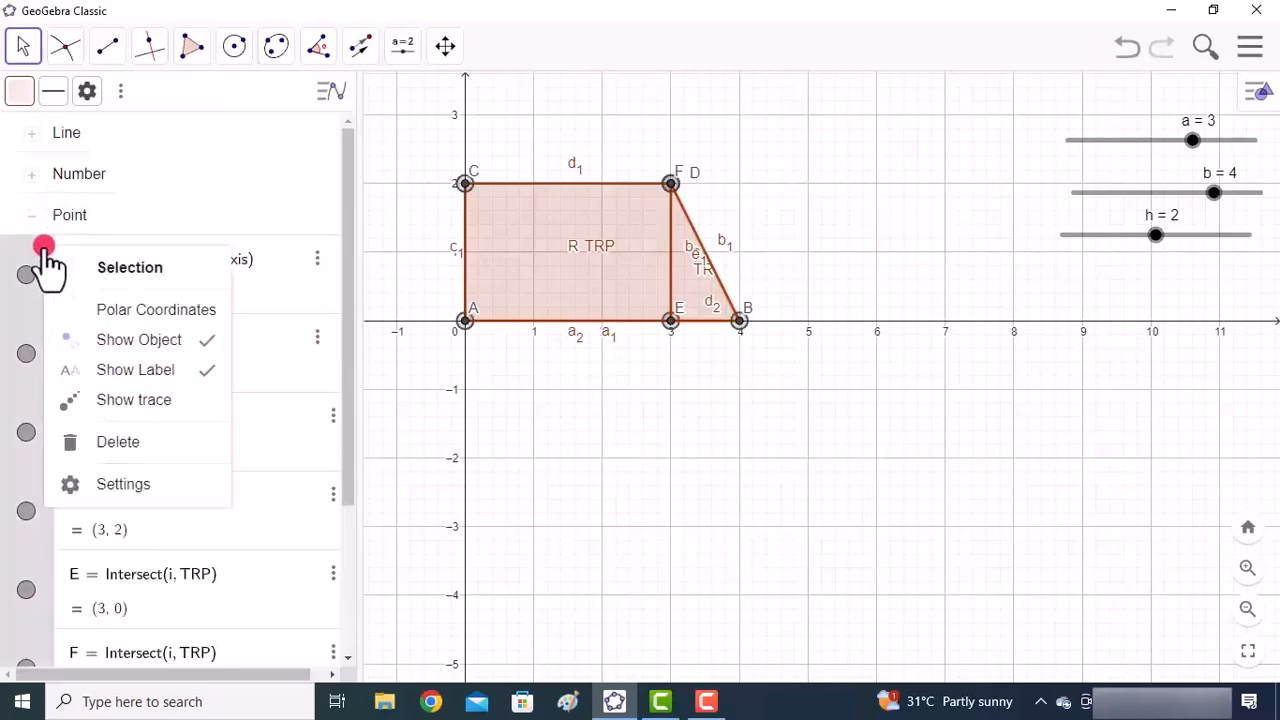
pyautogui.click(122, 342)
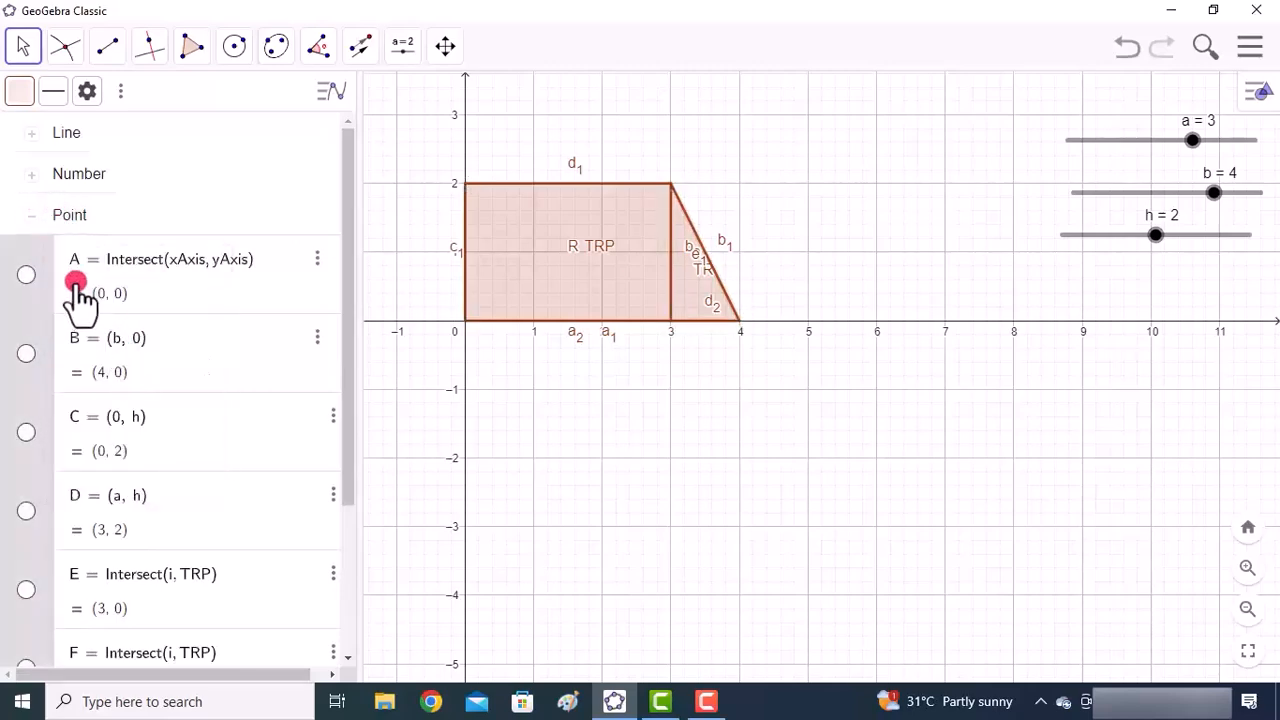
pyautogui.click(29, 220)
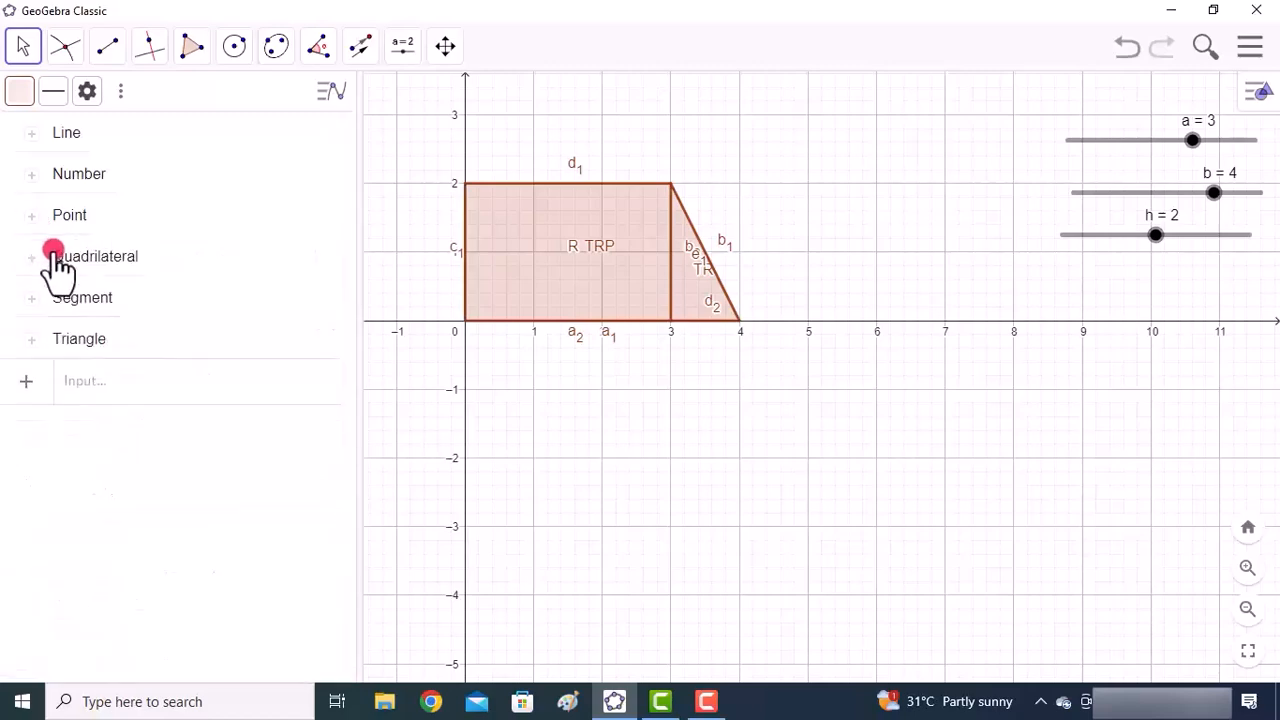
# Step: Turn off the labels of all the segments, and collapse their group in the object list
pyautogui.click(33, 298)
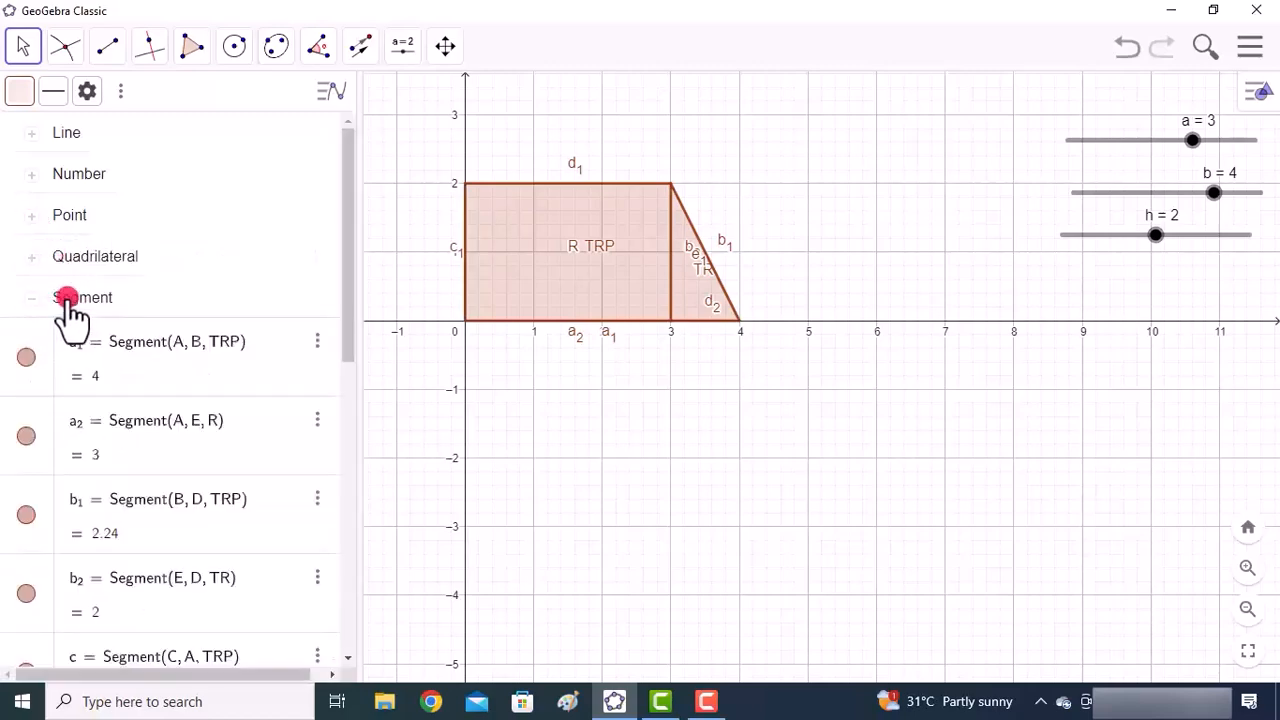
pyautogui.rightClick(50, 338)
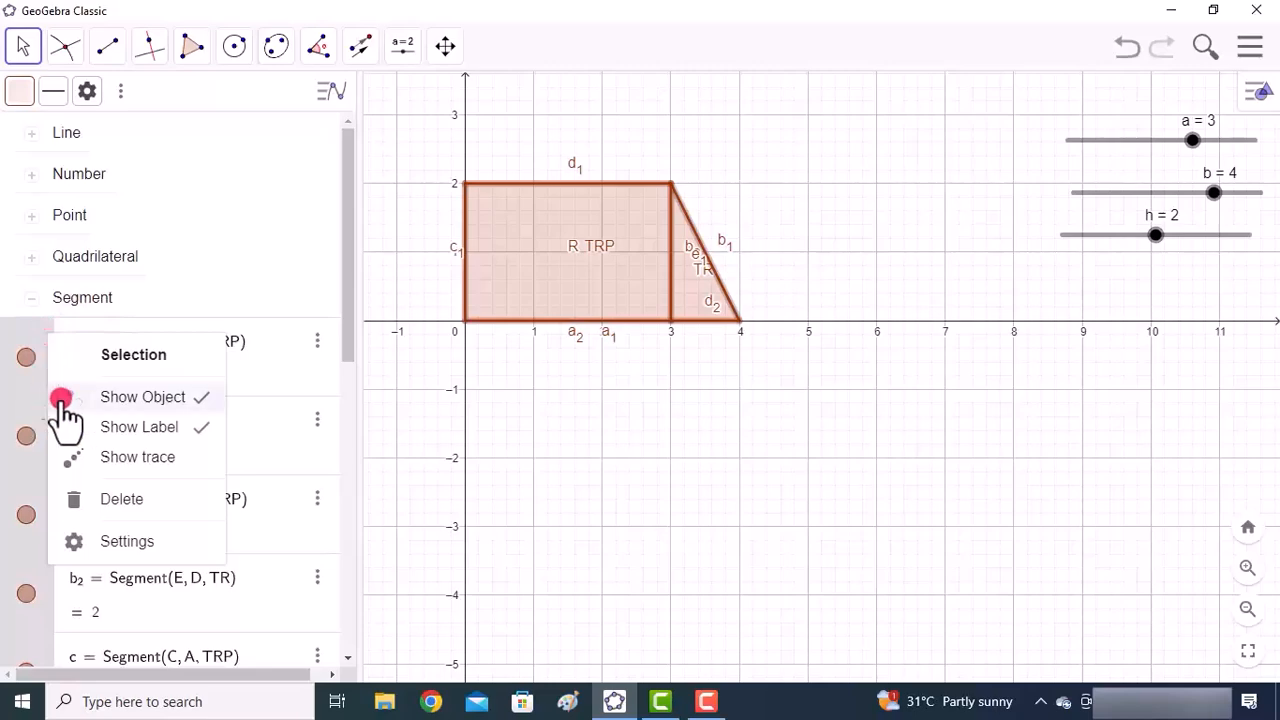
pyautogui.click(115, 428)
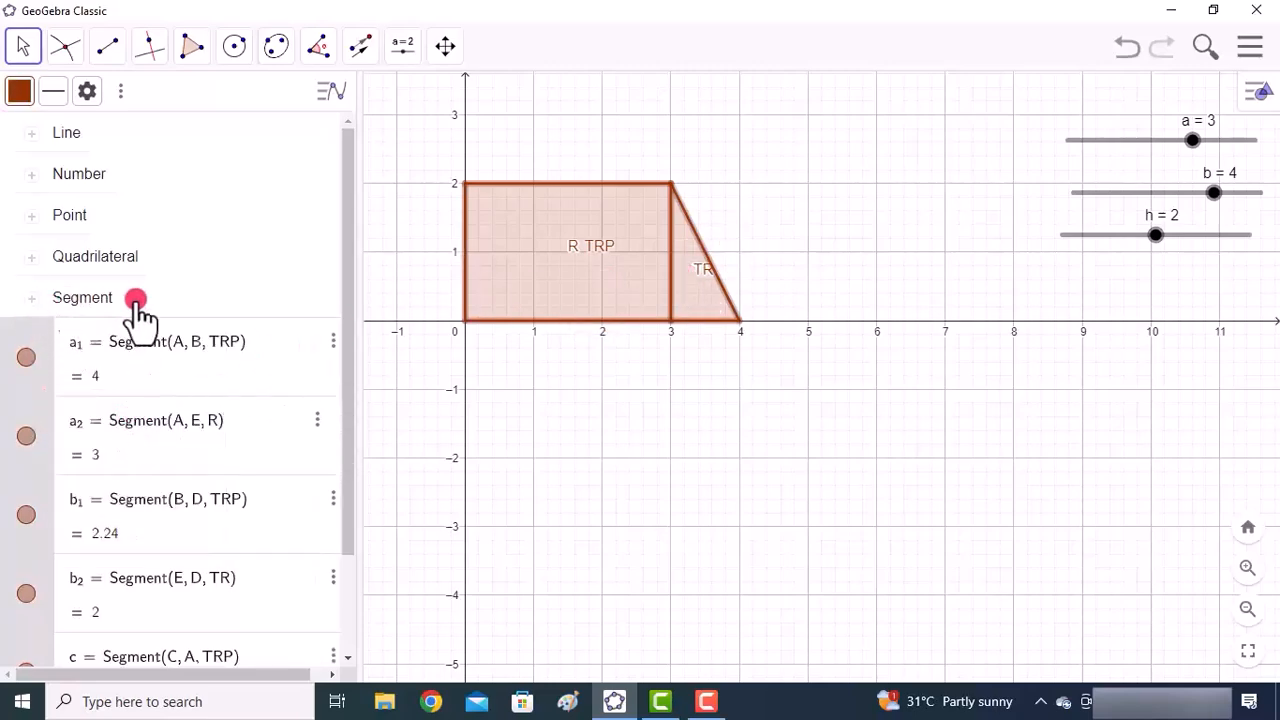
pyautogui.click(62, 297)
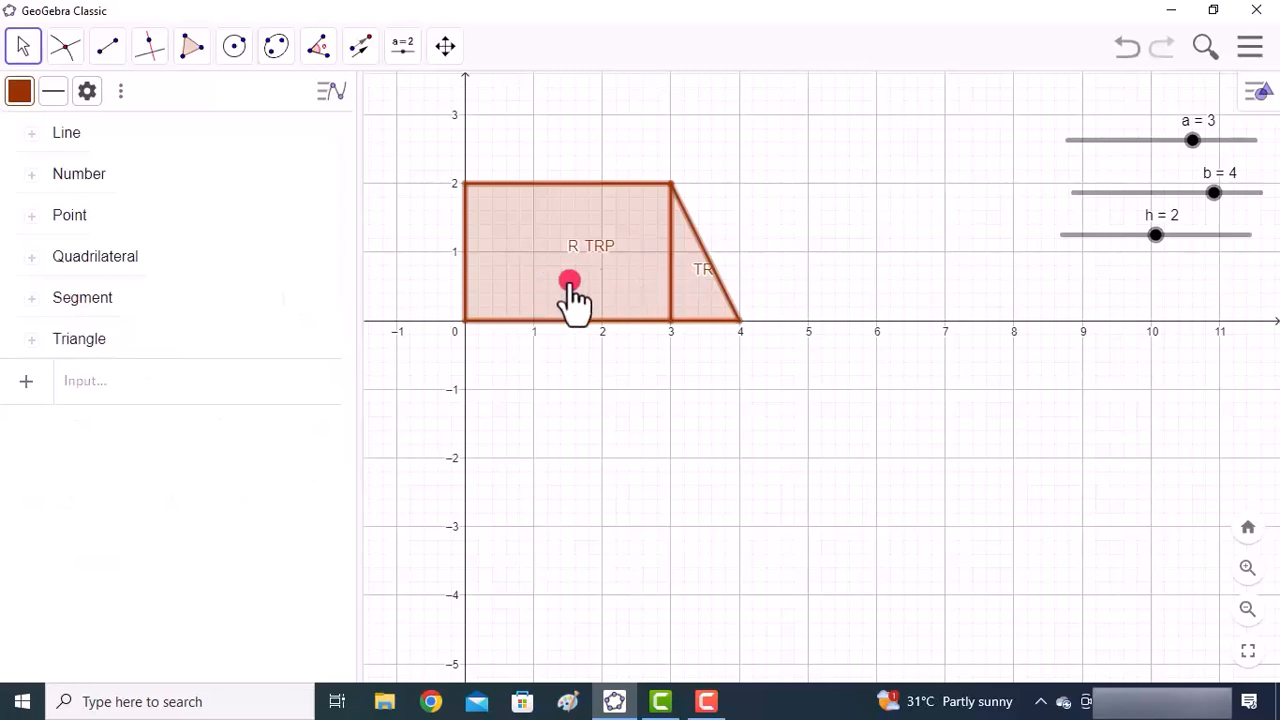
# Step: Create a number slider m = 1 with minimum 0 and maximum 6 below the h slider
pyautogui.click(402, 46)
pyautogui.click(414, 103)
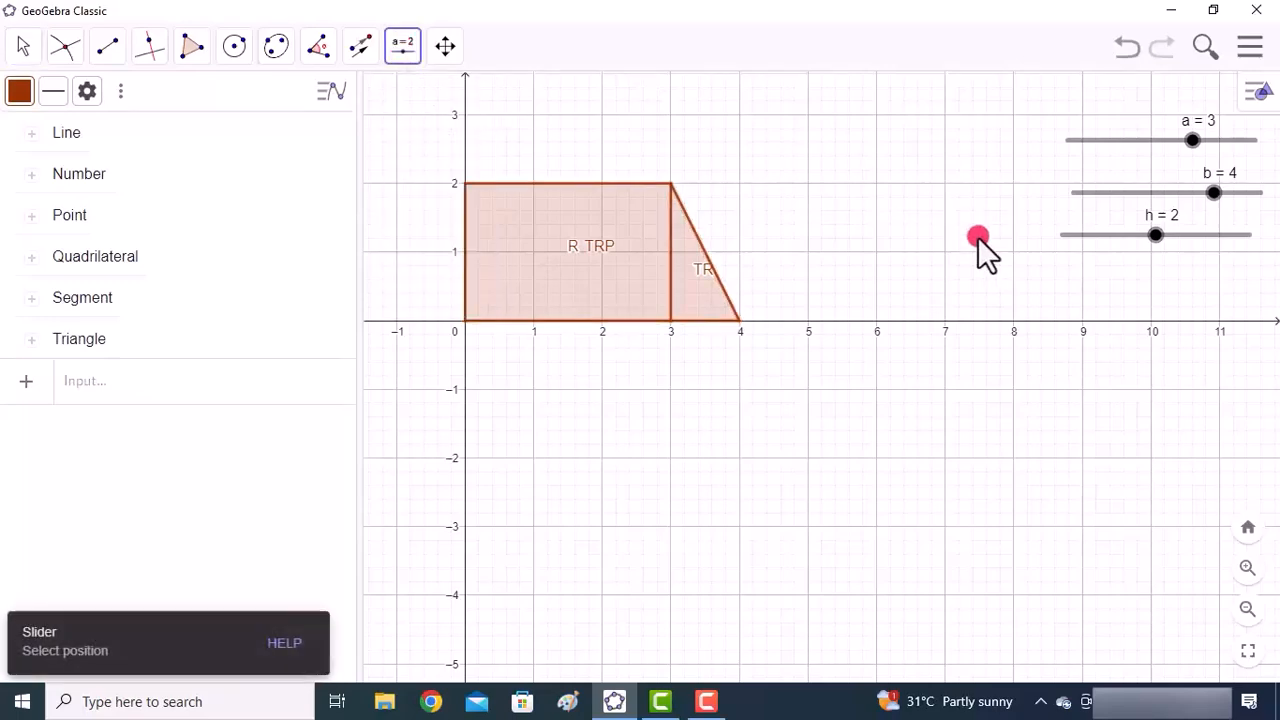
pyautogui.click(1081, 279)
pyautogui.click(437, 240)
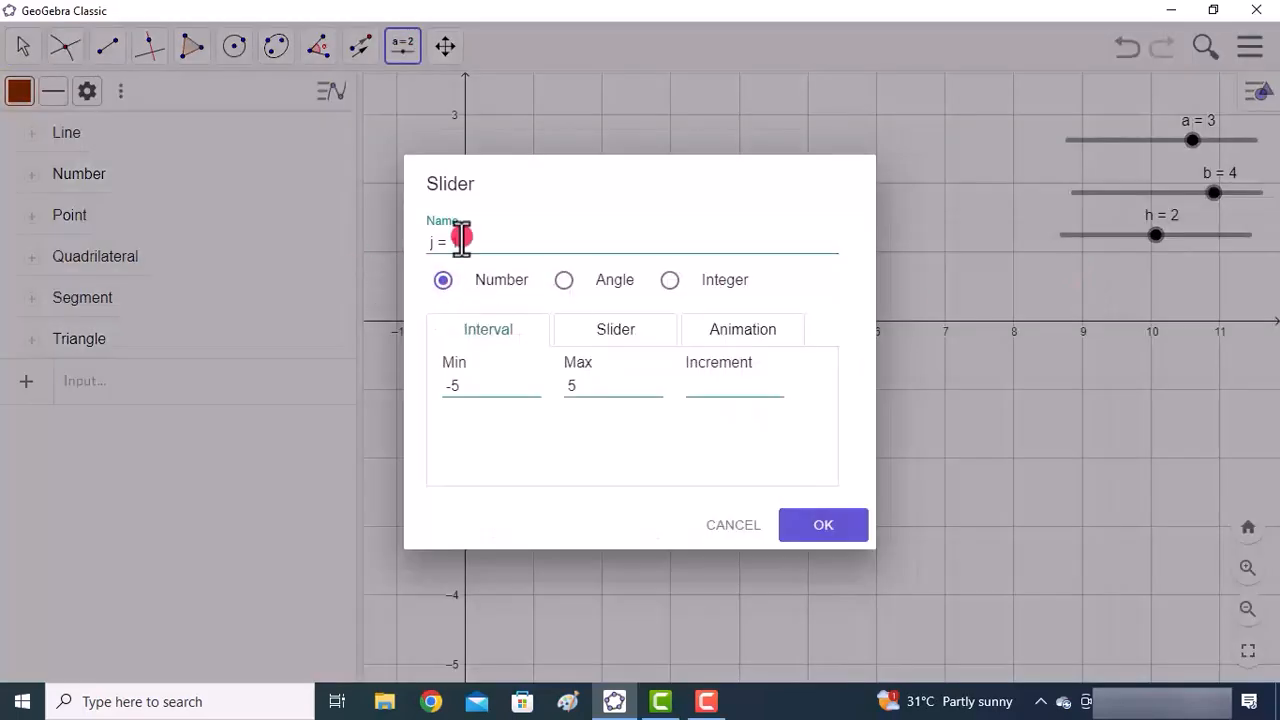
pyautogui.click(593, 323)
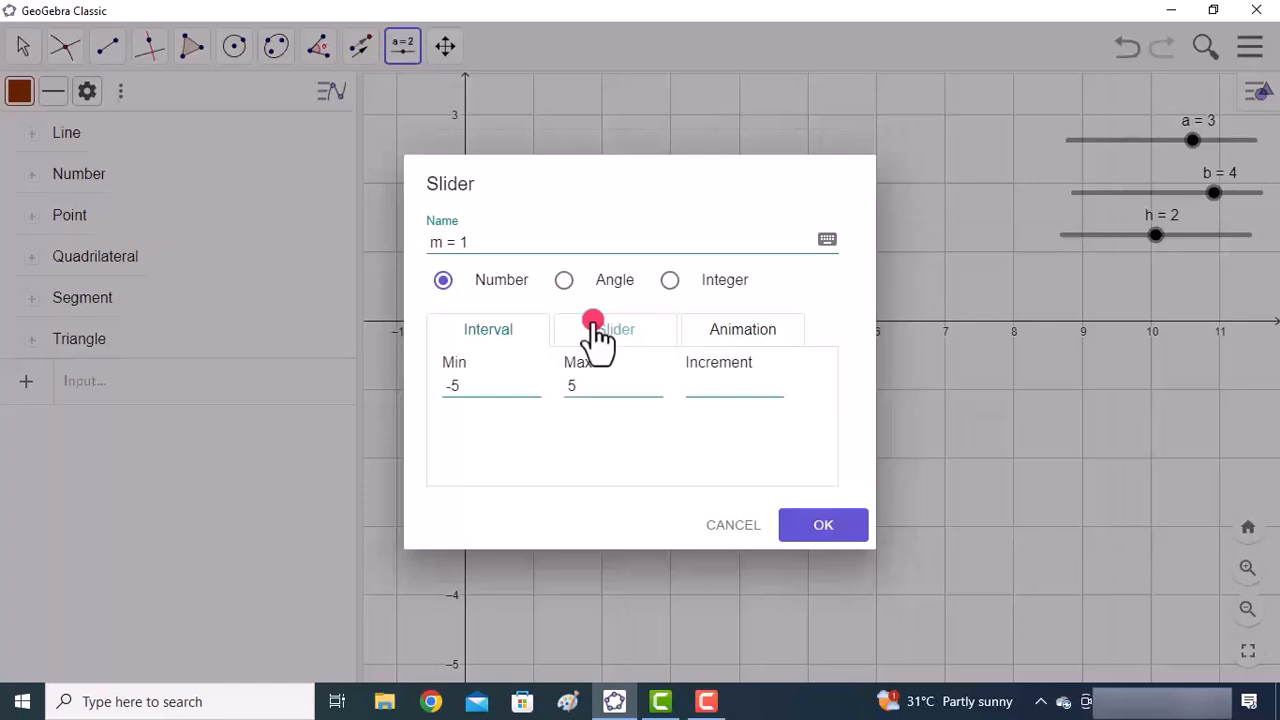
pyautogui.click(471, 375)
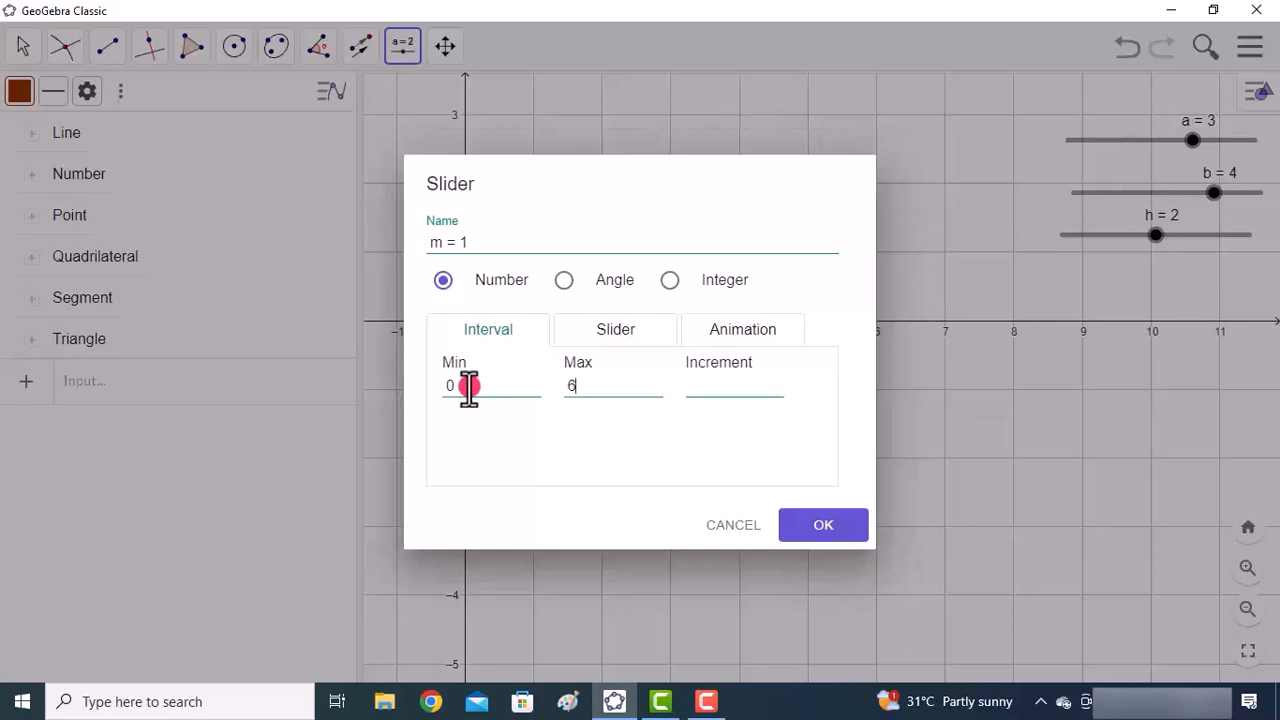
pyautogui.press('Tab')
pyautogui.click(813, 527)
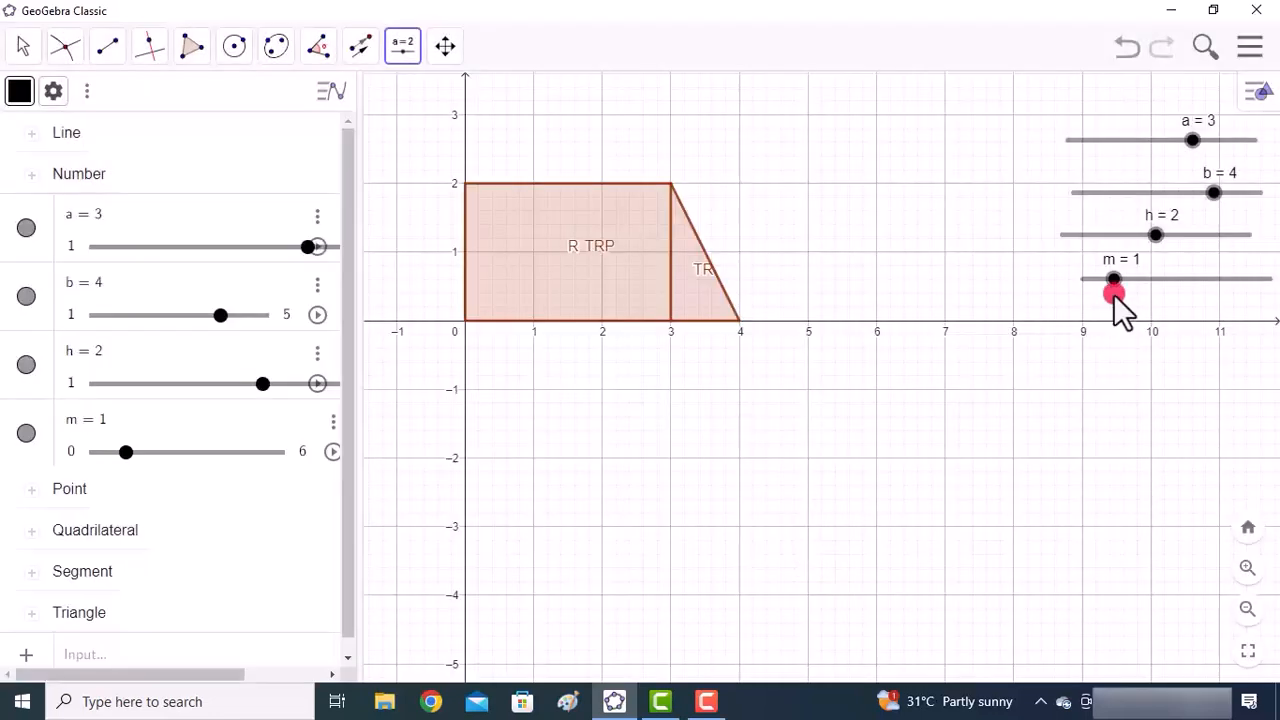
# Step: Create a number slider n = 1 with minimum 1 and maximum 6.5 below the m slider
pyautogui.click(1098, 352)
pyautogui.click(433, 242)
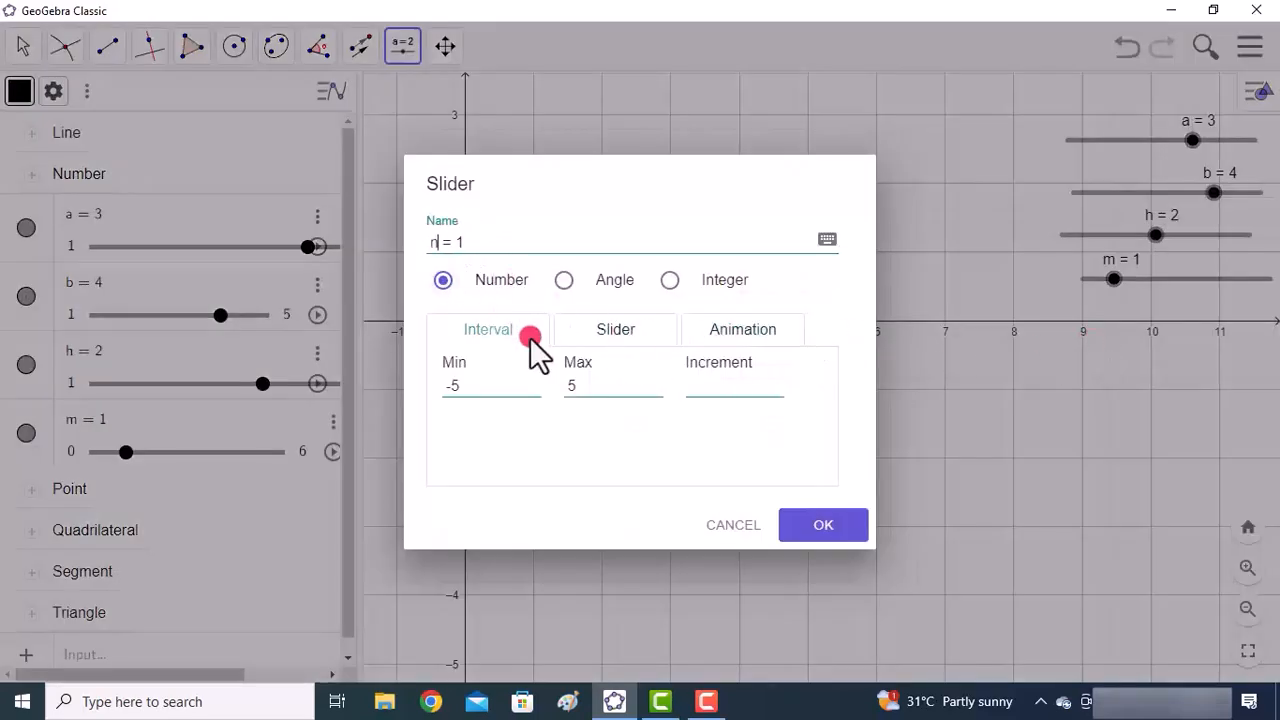
pyautogui.click(473, 387)
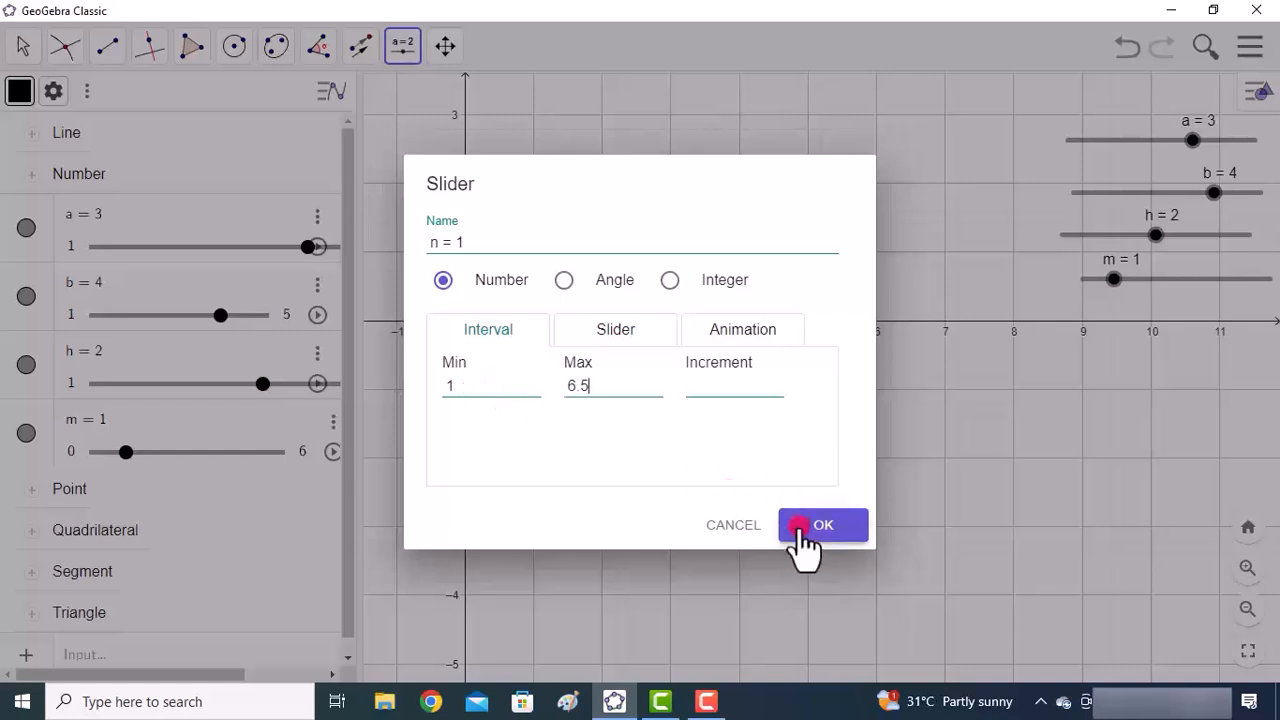
pyautogui.click(801, 526)
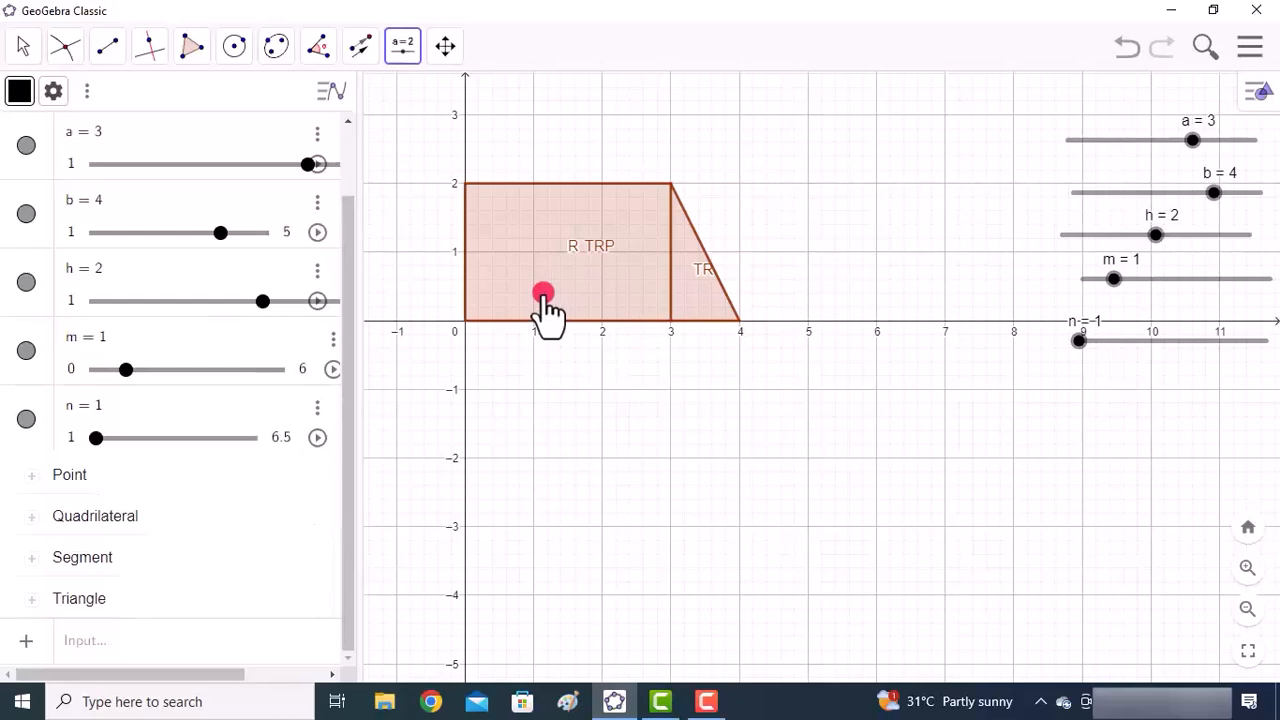
# Step: Draw a segment with given length m starting from a new point at (9, -1) below the sliders
pyautogui.click(108, 47)
pyautogui.click(133, 184)
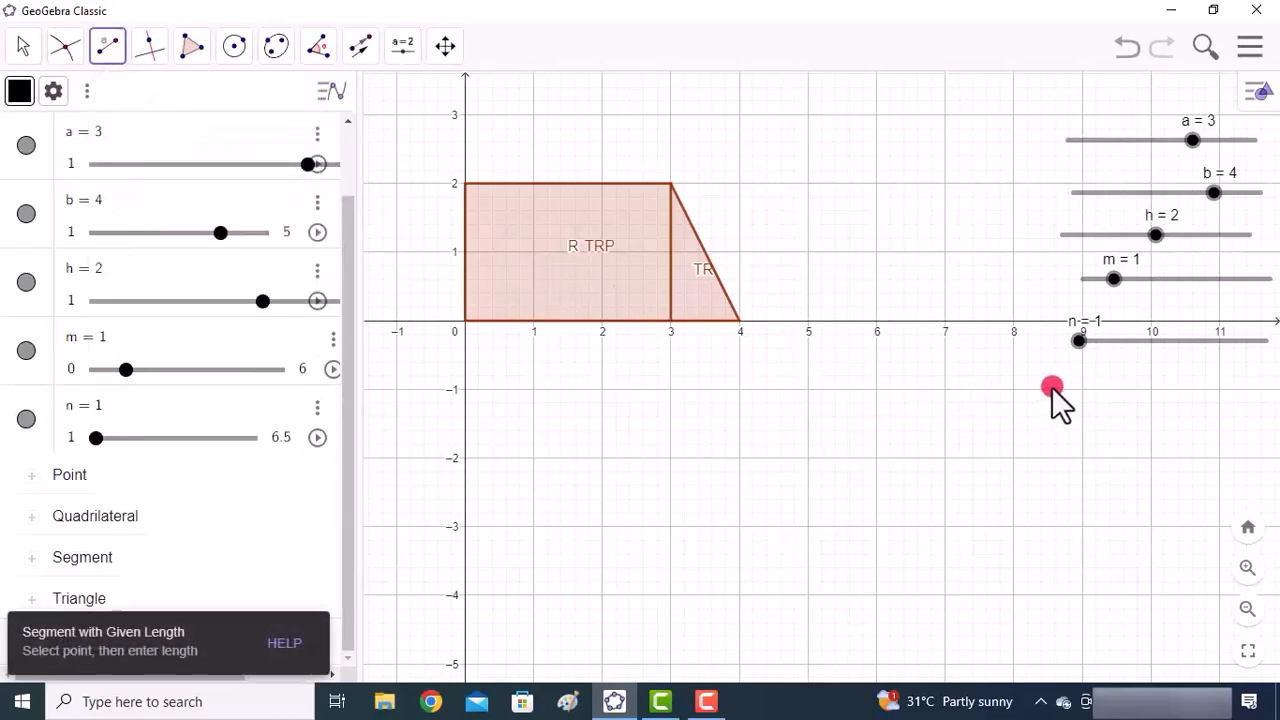
pyautogui.click(1077, 408)
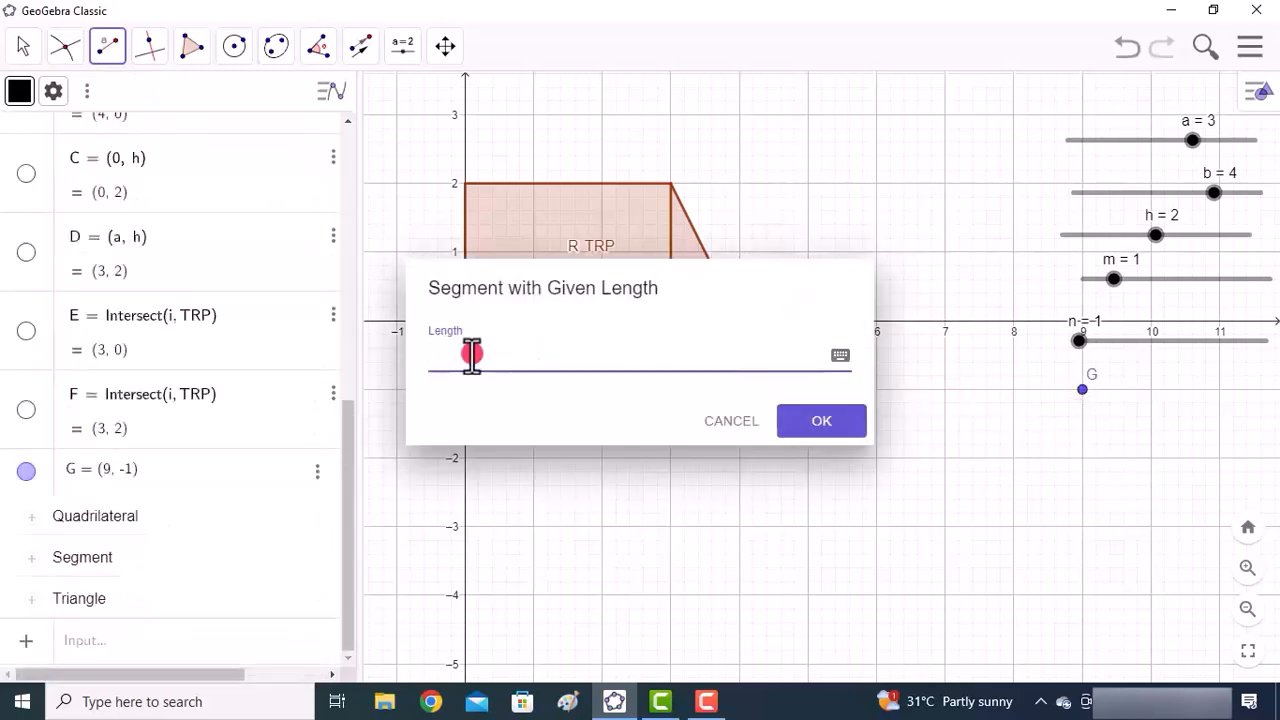
pyautogui.click(811, 420)
# Step: Draw a vector from point G to point H along the segment of length m
pyautogui.click(108, 46)
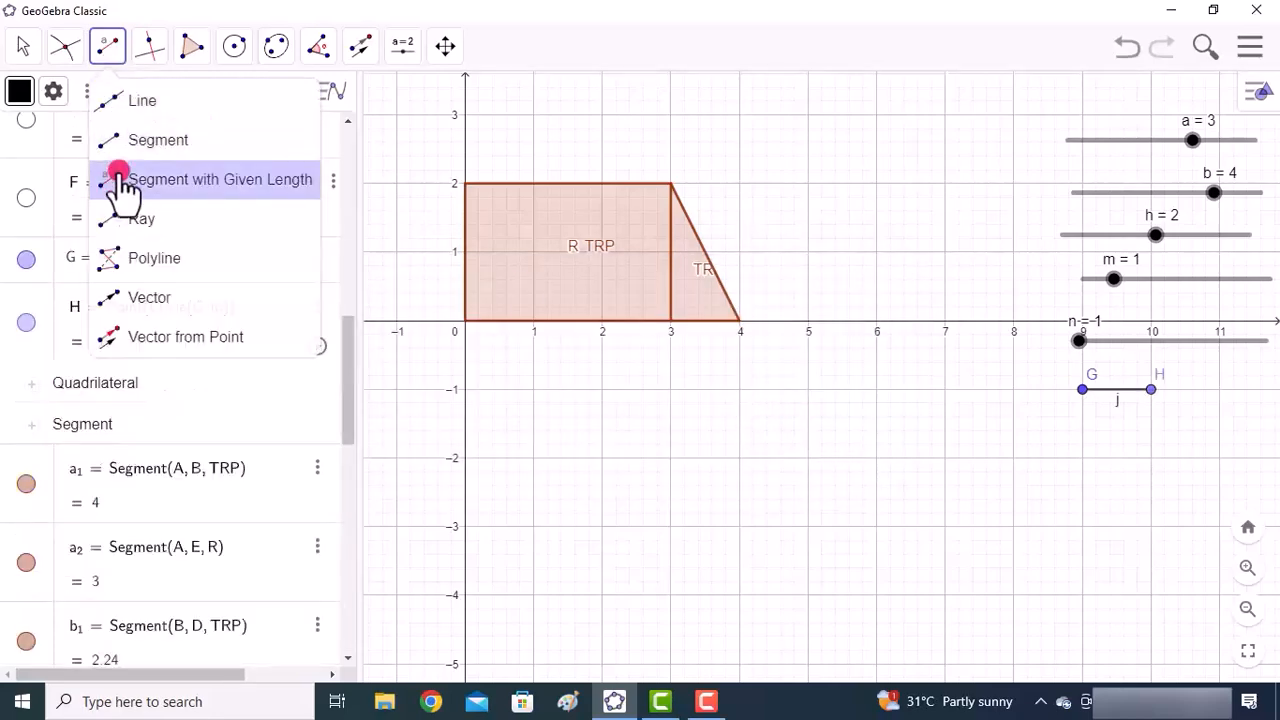
pyautogui.click(145, 297)
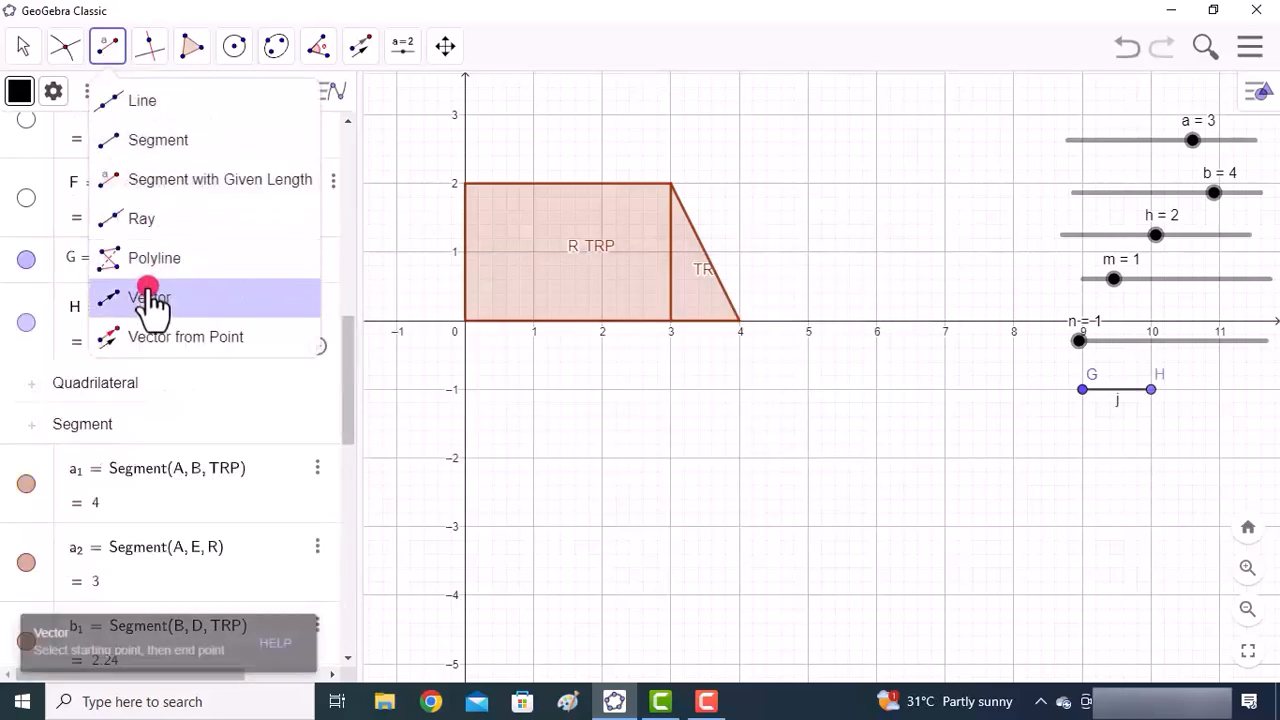
pyautogui.click(214, 294)
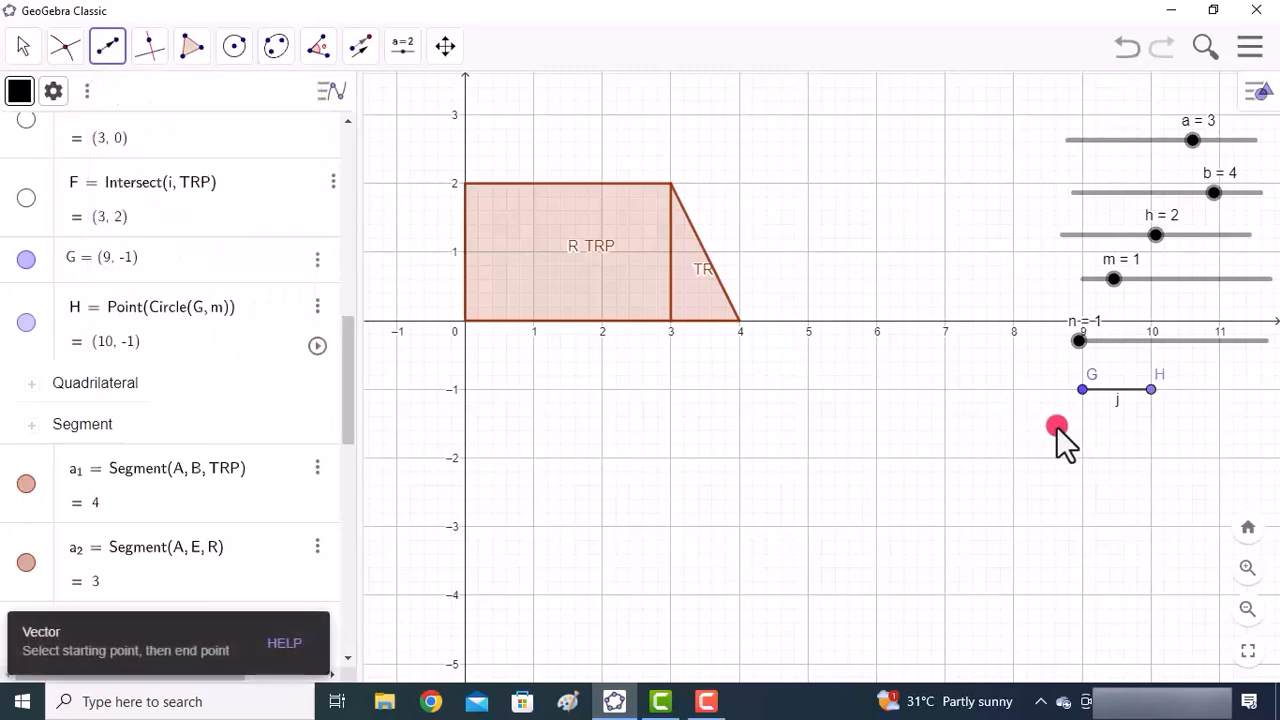
pyautogui.click(1082, 390)
pyautogui.click(1149, 392)
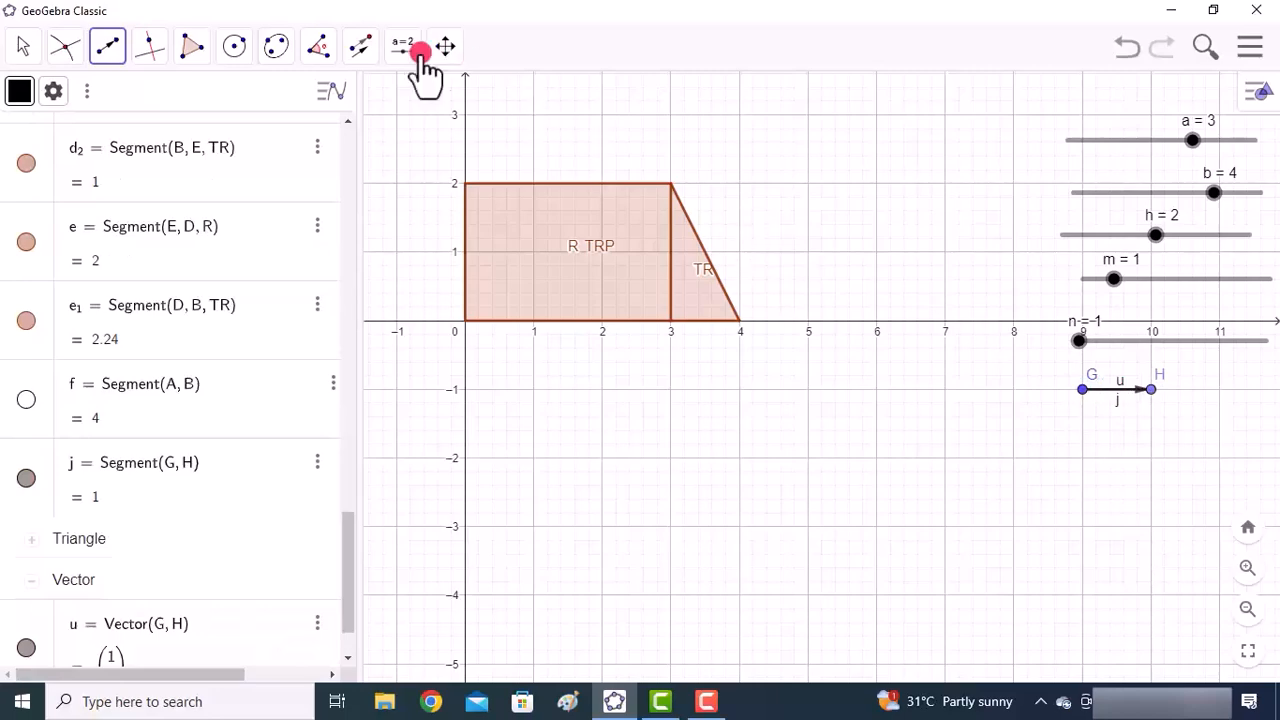
# Step: Translate rectangle R by vector u, and return to the Move tool
pyautogui.click(356, 48)
pyautogui.click(460, 262)
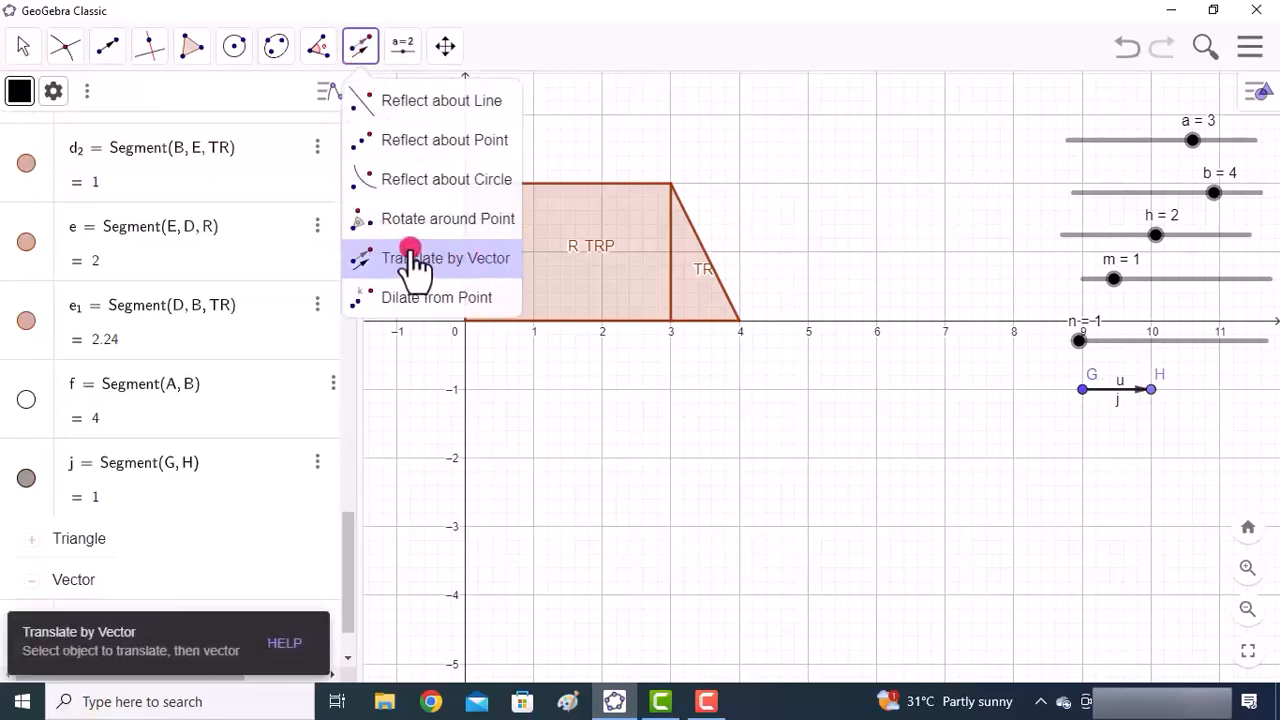
pyautogui.click(478, 262)
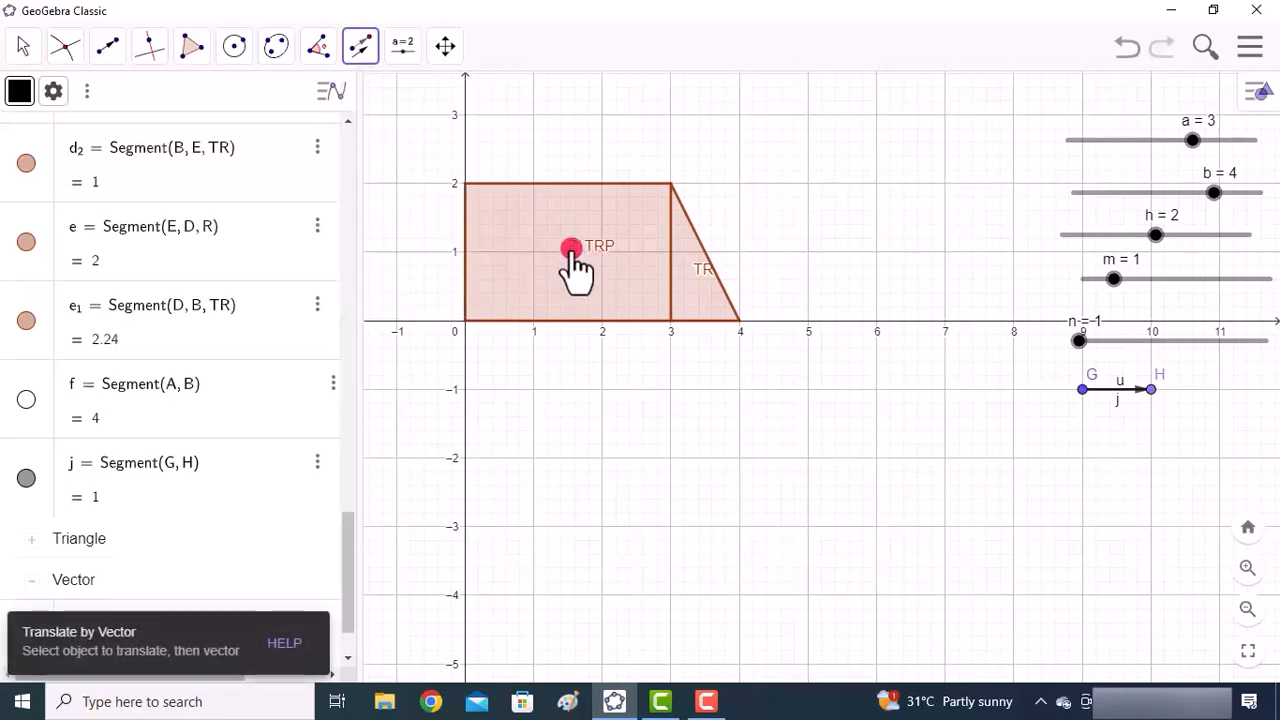
pyautogui.click(573, 251)
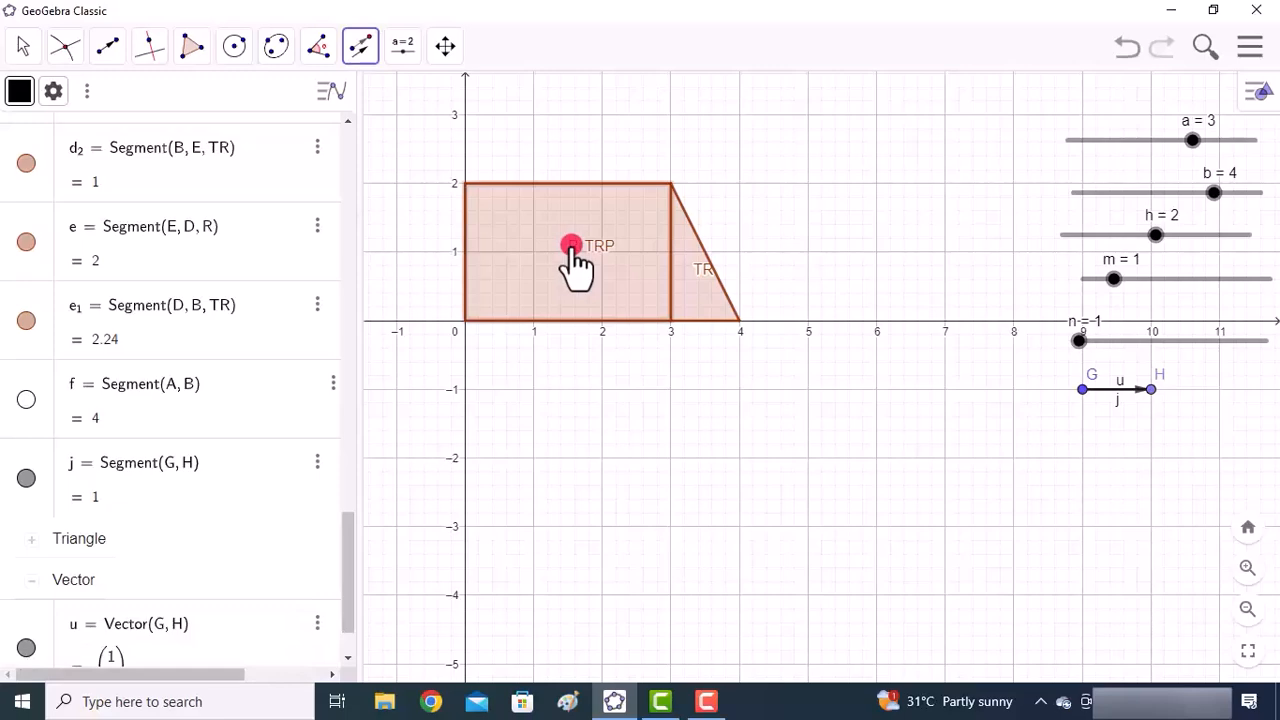
pyautogui.click(1119, 388)
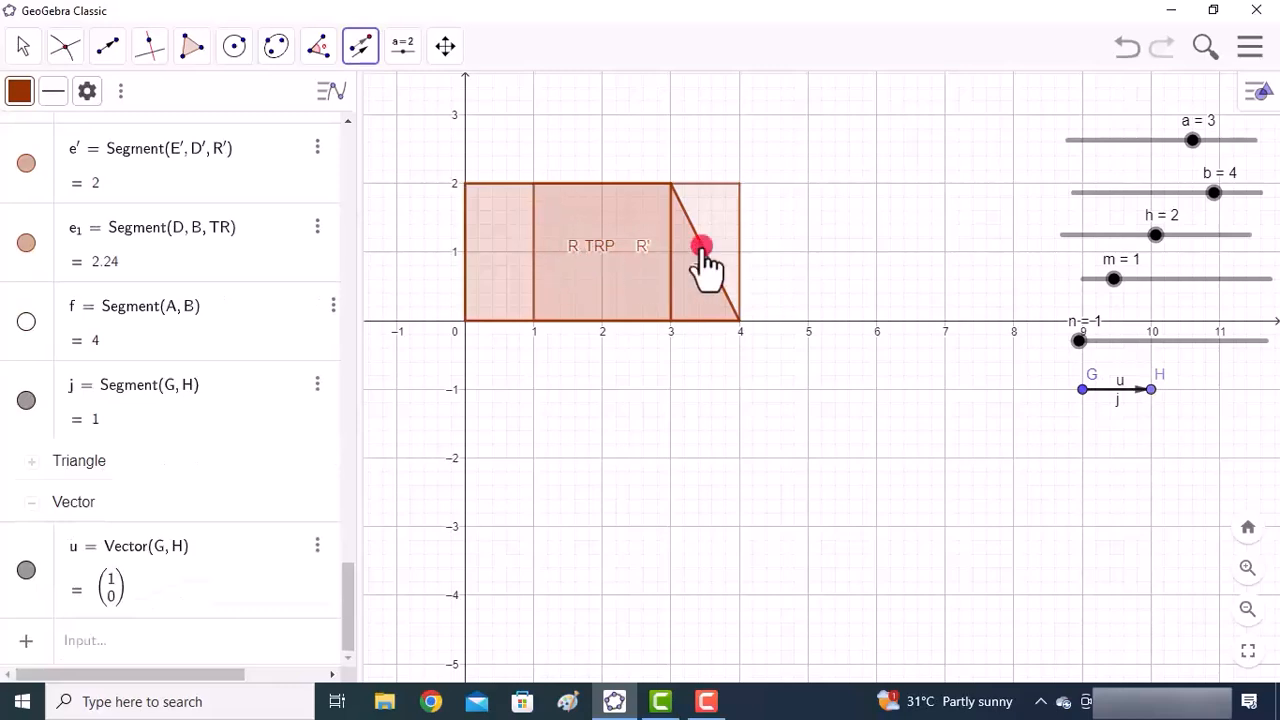
pyautogui.click(24, 46)
pyautogui.click(40, 100)
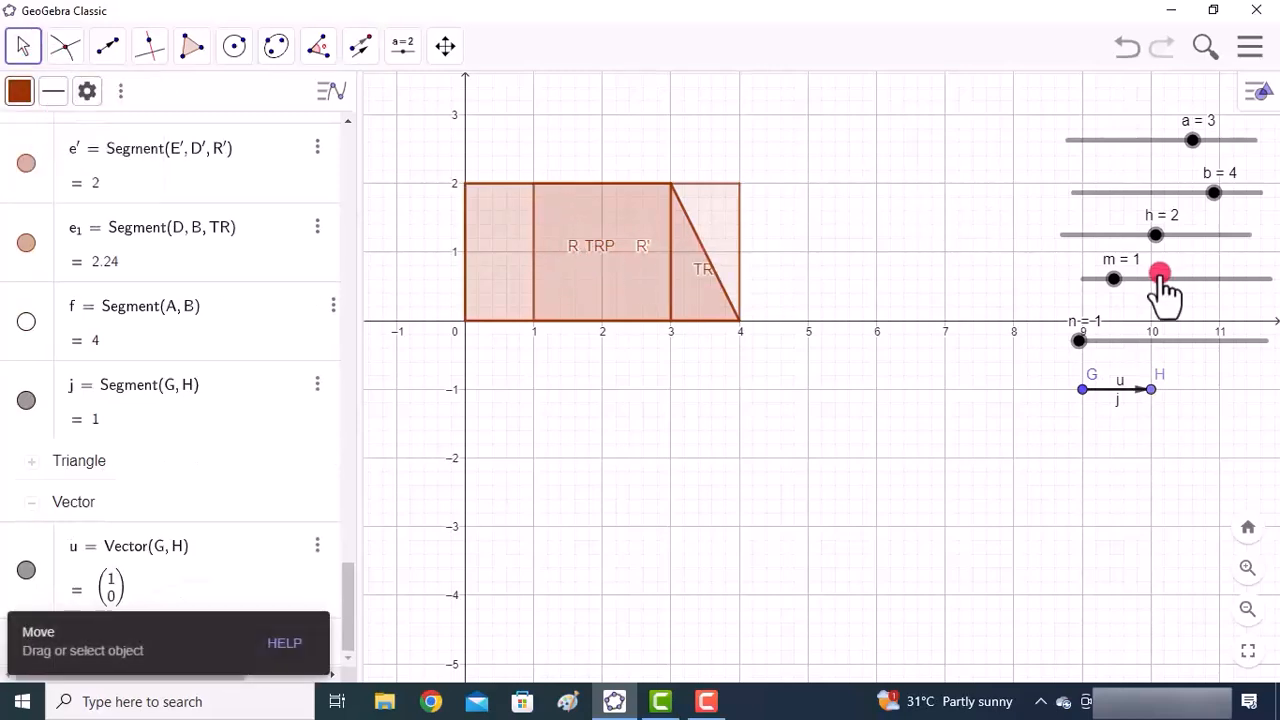
# Step: Set slider m to 6 and rename the translated rectangle R' to R
pyautogui.moveTo(1118, 279); pyautogui.dragTo(1270, 290)
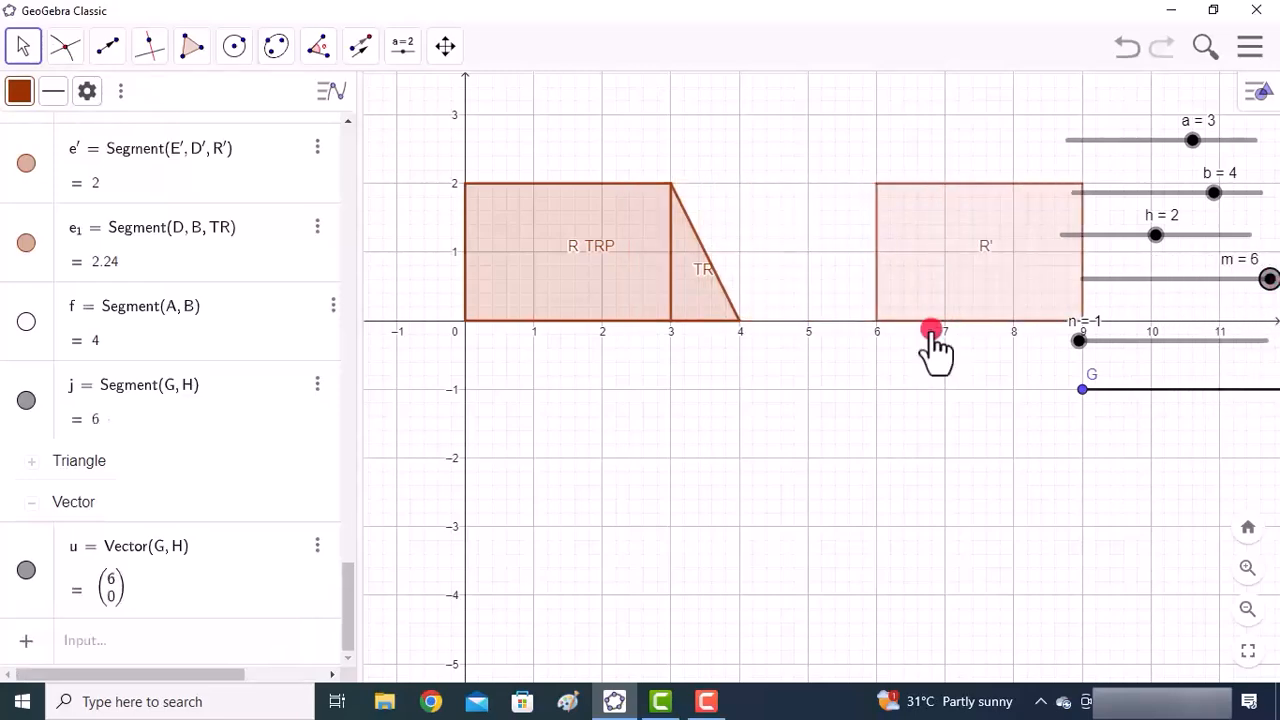
pyautogui.rightClick(984, 247)
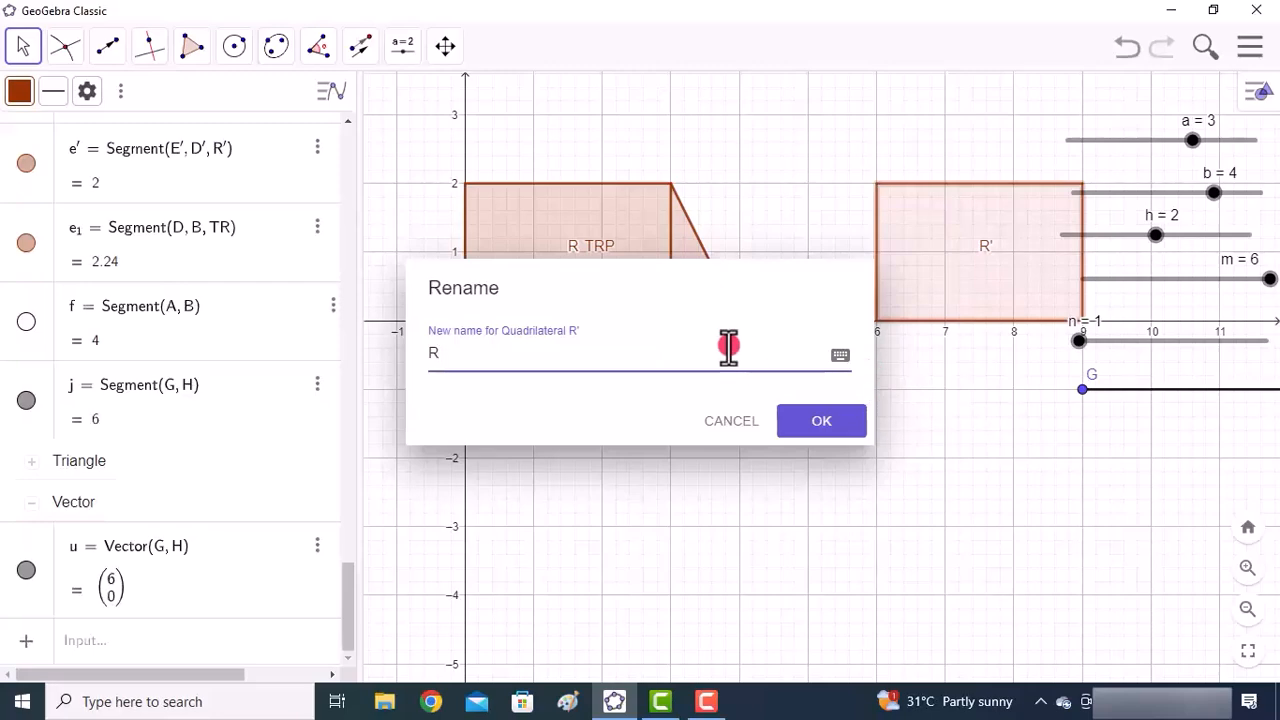
pyautogui.click(794, 420)
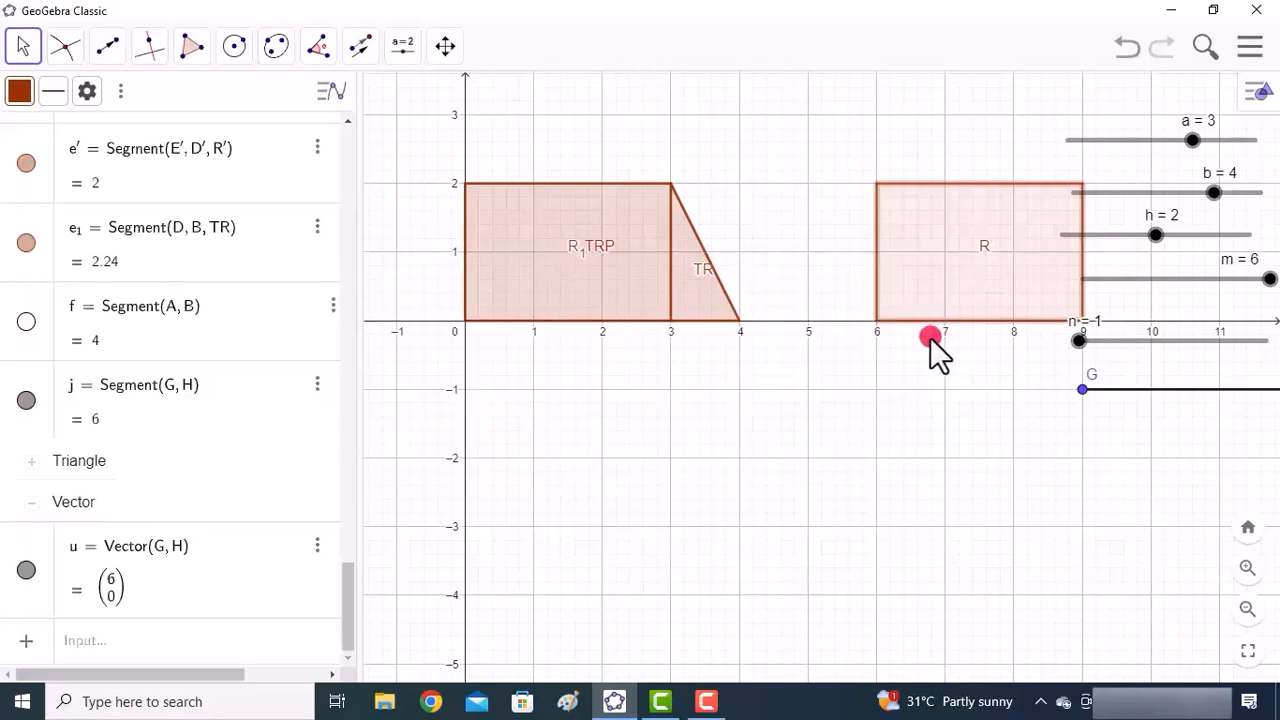
pyautogui.press('Escape')
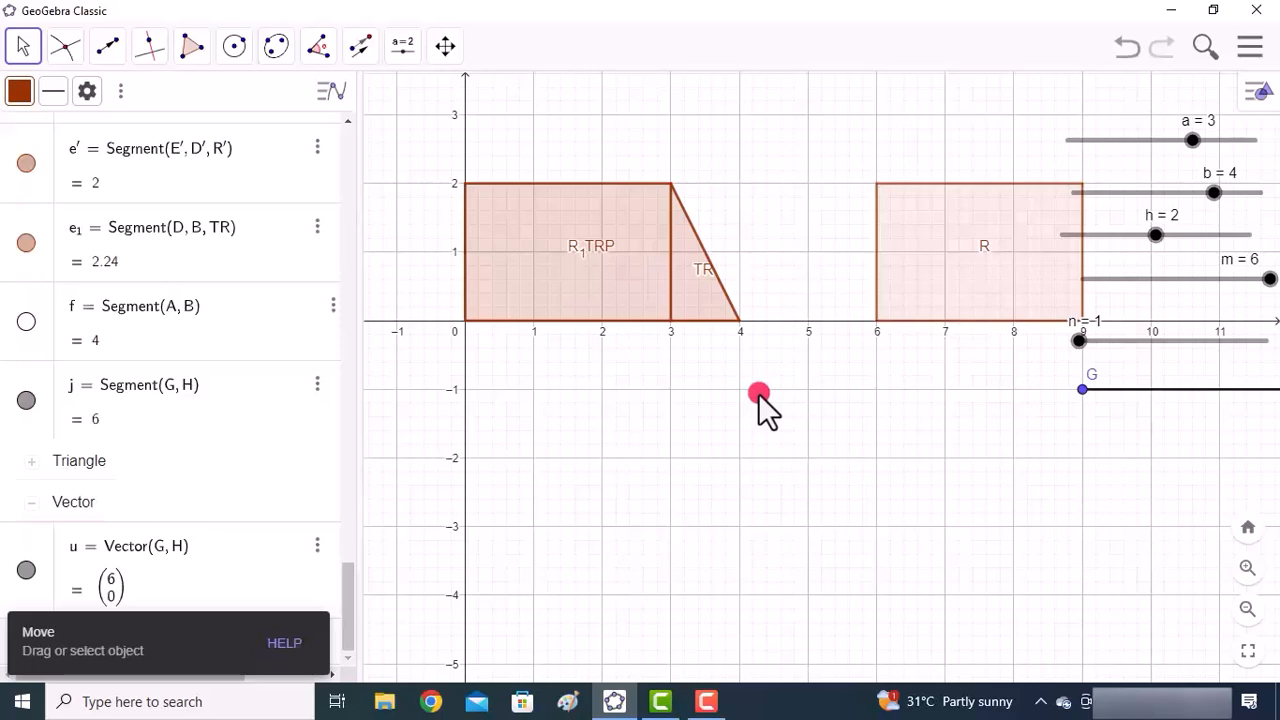
# Step: Draw a segment with given length n starting from a new point at about (9, -1.8), below point G
pyautogui.click(110, 48)
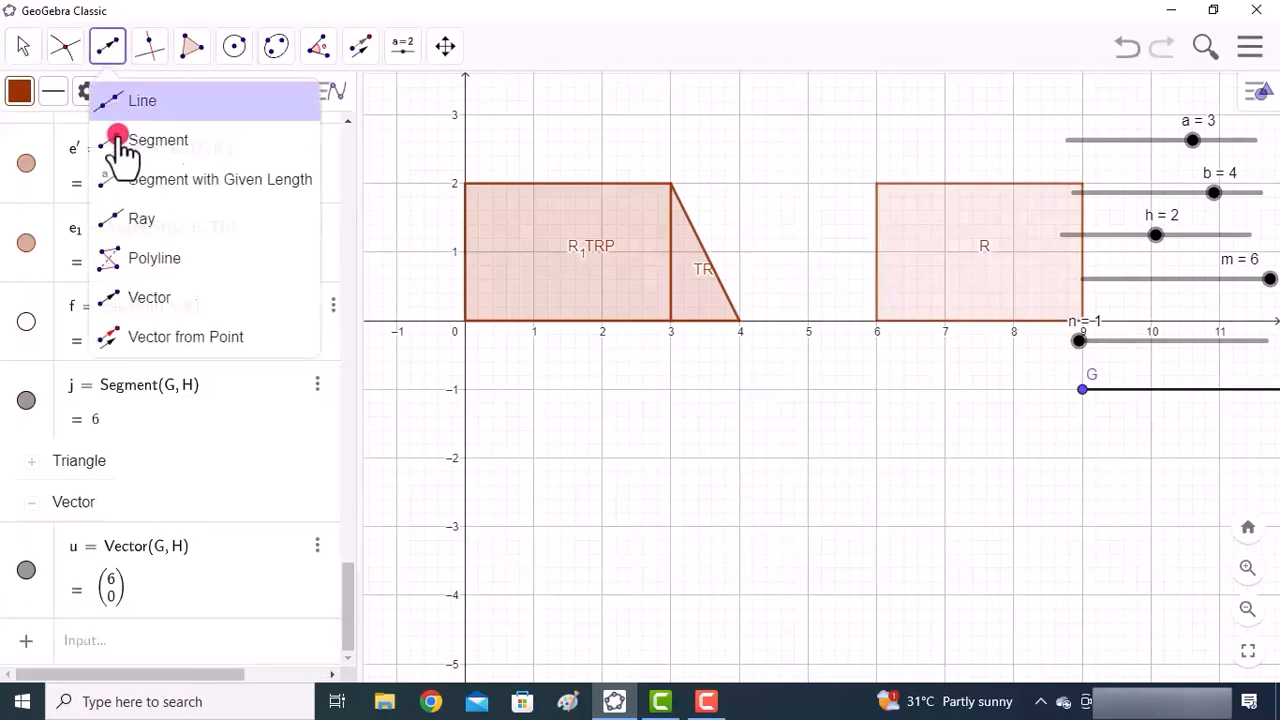
pyautogui.click(158, 180)
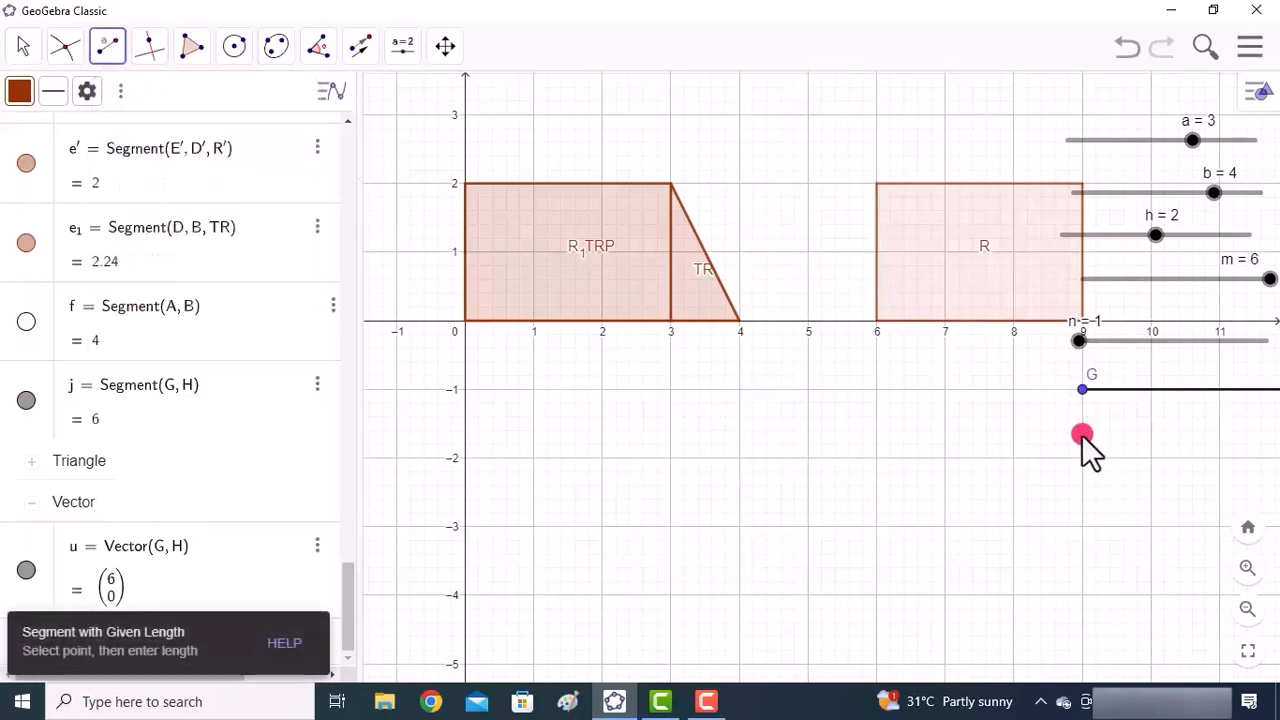
pyautogui.click(1081, 443)
pyautogui.click(577, 352)
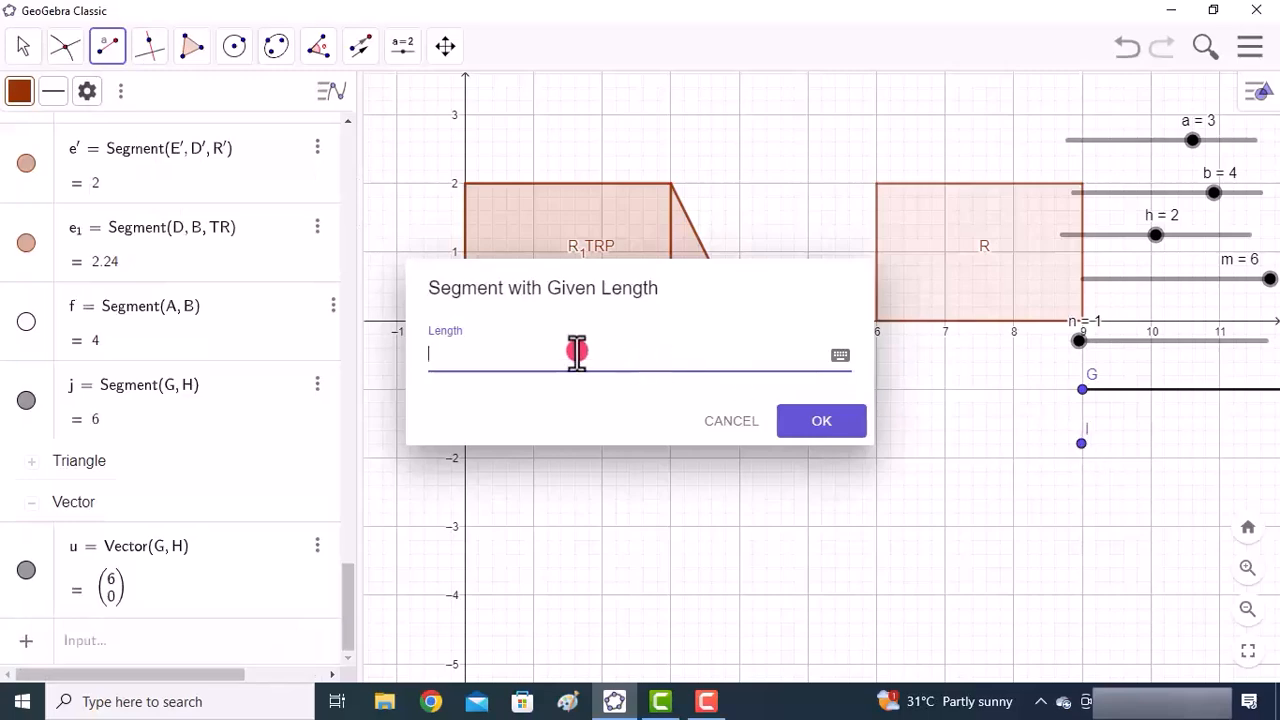
pyautogui.write('n')
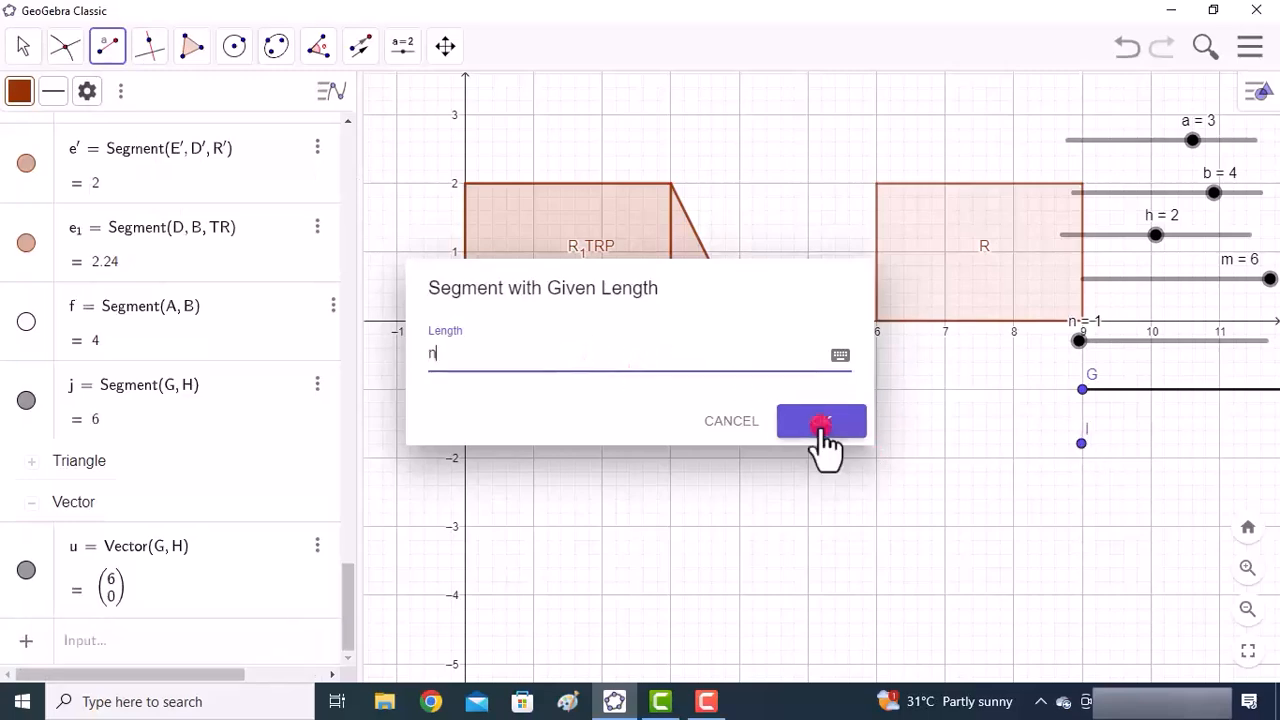
pyautogui.click(822, 428)
# Step: Draw a vector from point I to point J along the segment of length n
pyautogui.click(112, 52)
pyautogui.click(185, 297)
pyautogui.moveTo(1068, 443); pyautogui.dragTo(1152, 443)
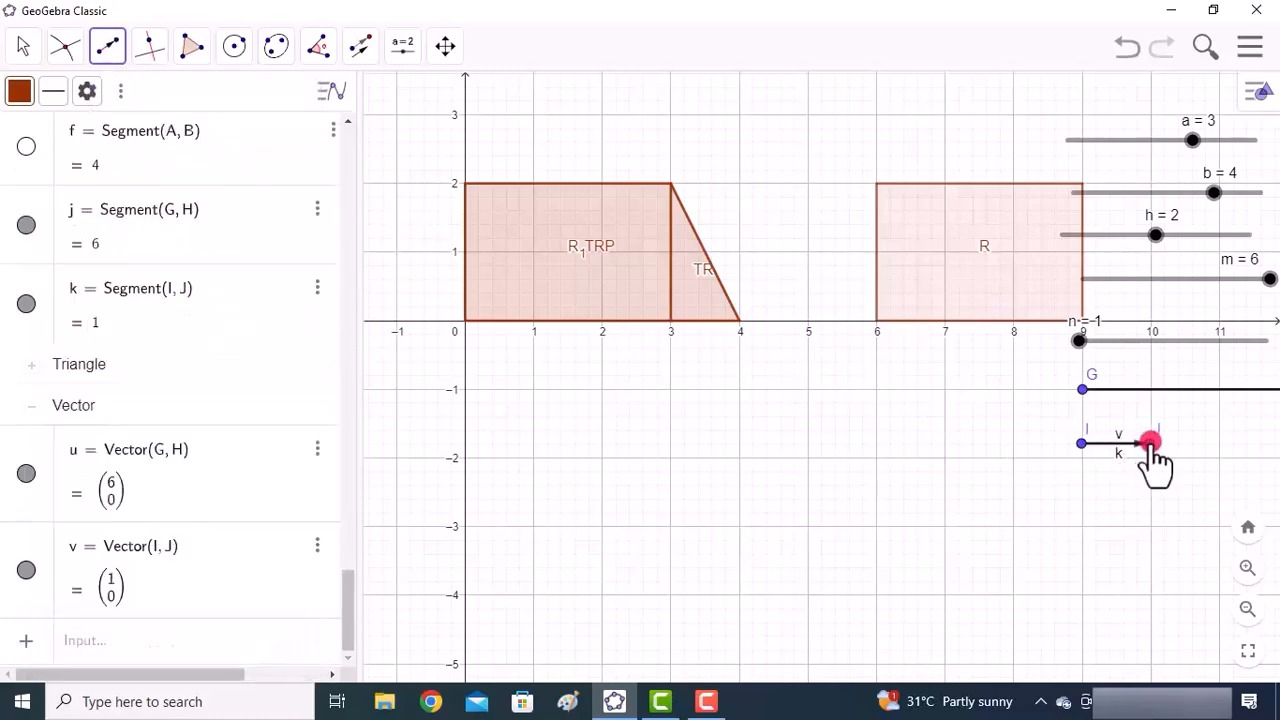
# Step: Translate triangle TR by vector v using the Translate(Object, Vector) command, and return to the Move tool
pyautogui.scroll(10, 57, 243)
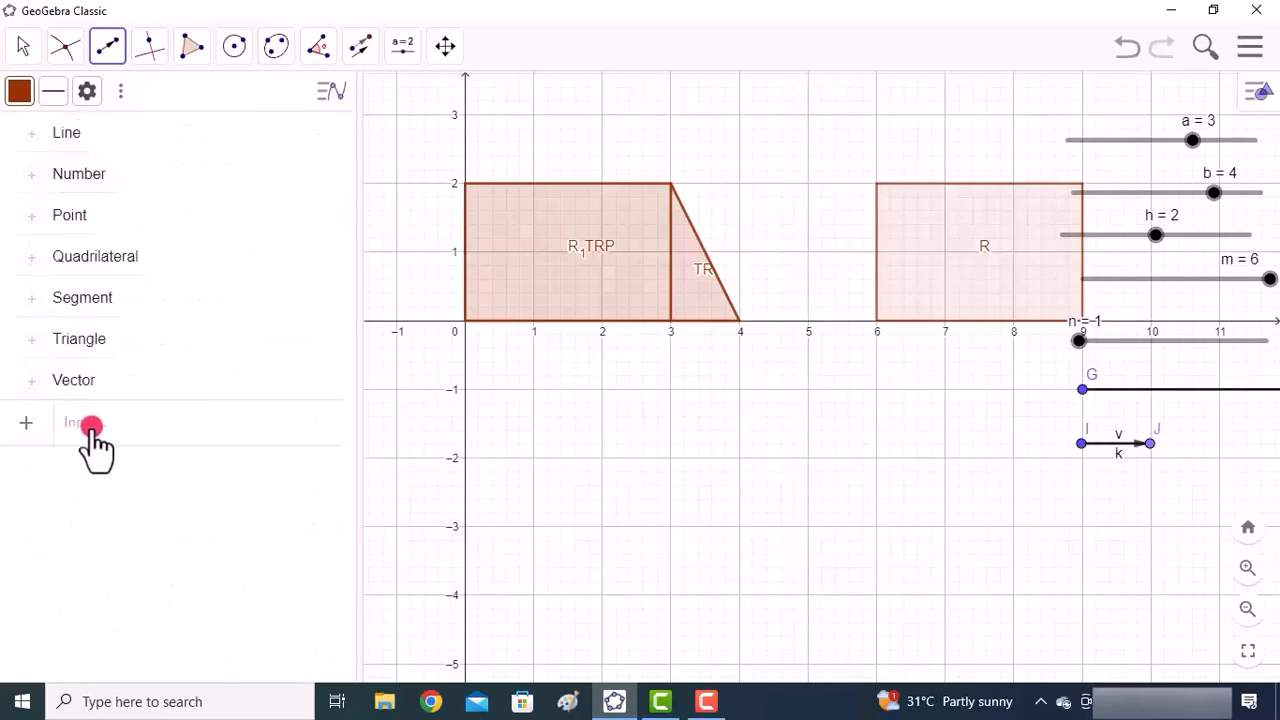
pyautogui.click(92, 424)
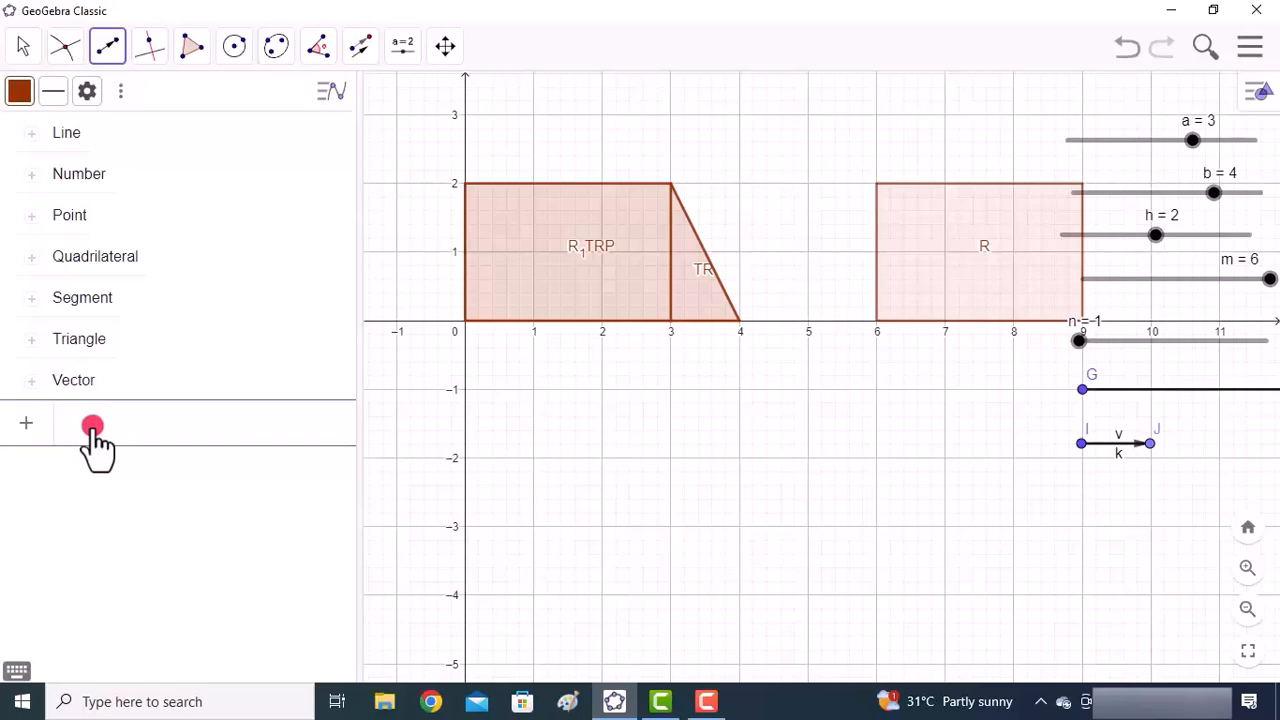
pyautogui.write('tran')
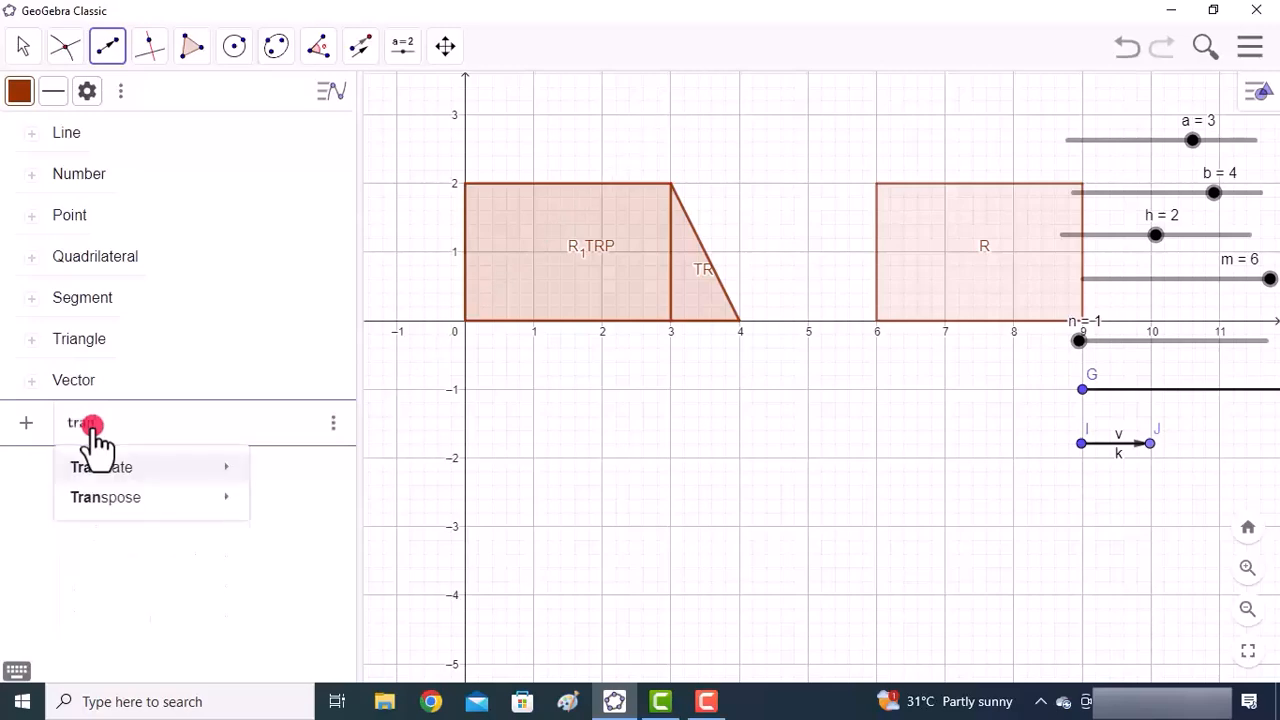
pyautogui.write('sla')
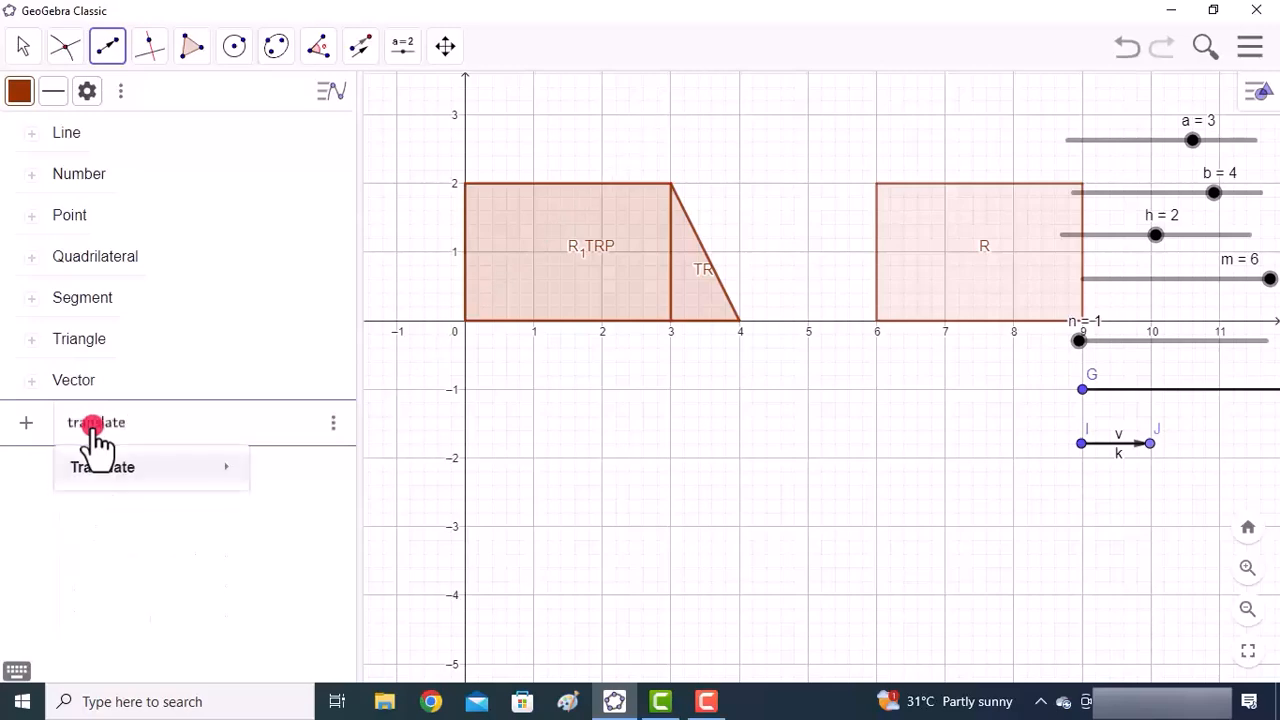
pyautogui.write('te')
pyautogui.moveTo(178, 463)
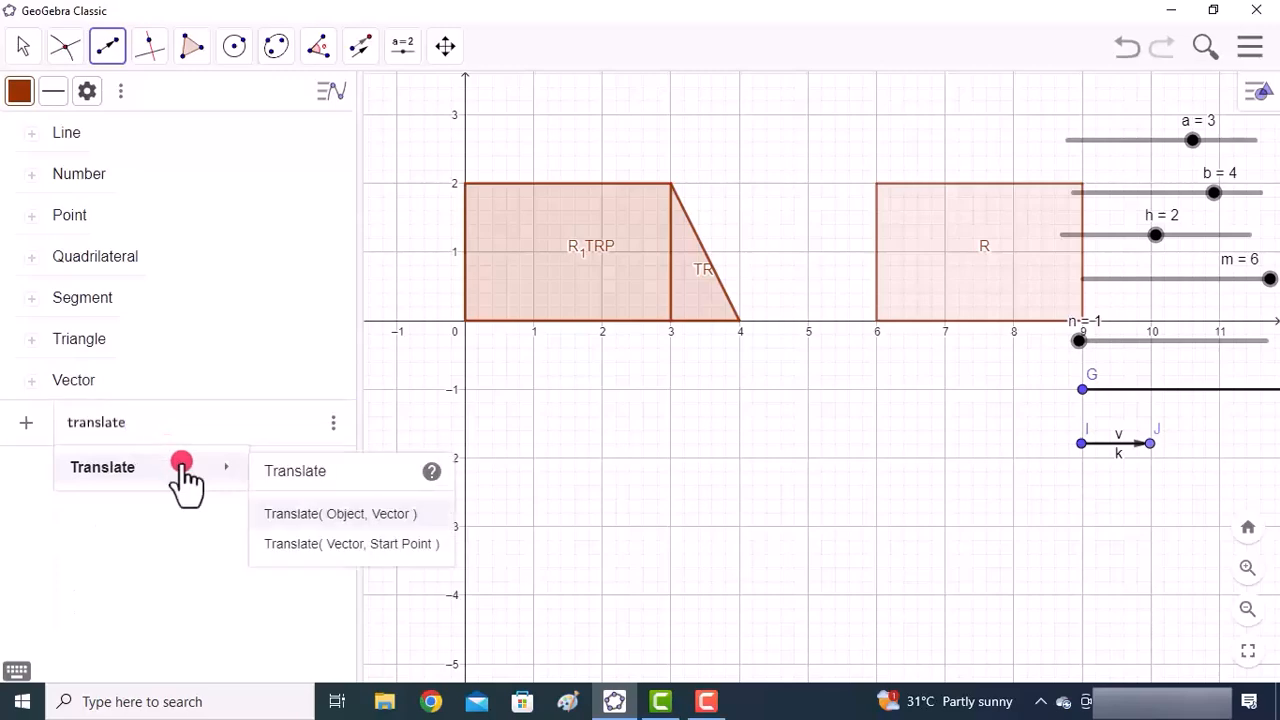
pyautogui.click(322, 510)
pyautogui.write('TR, ')
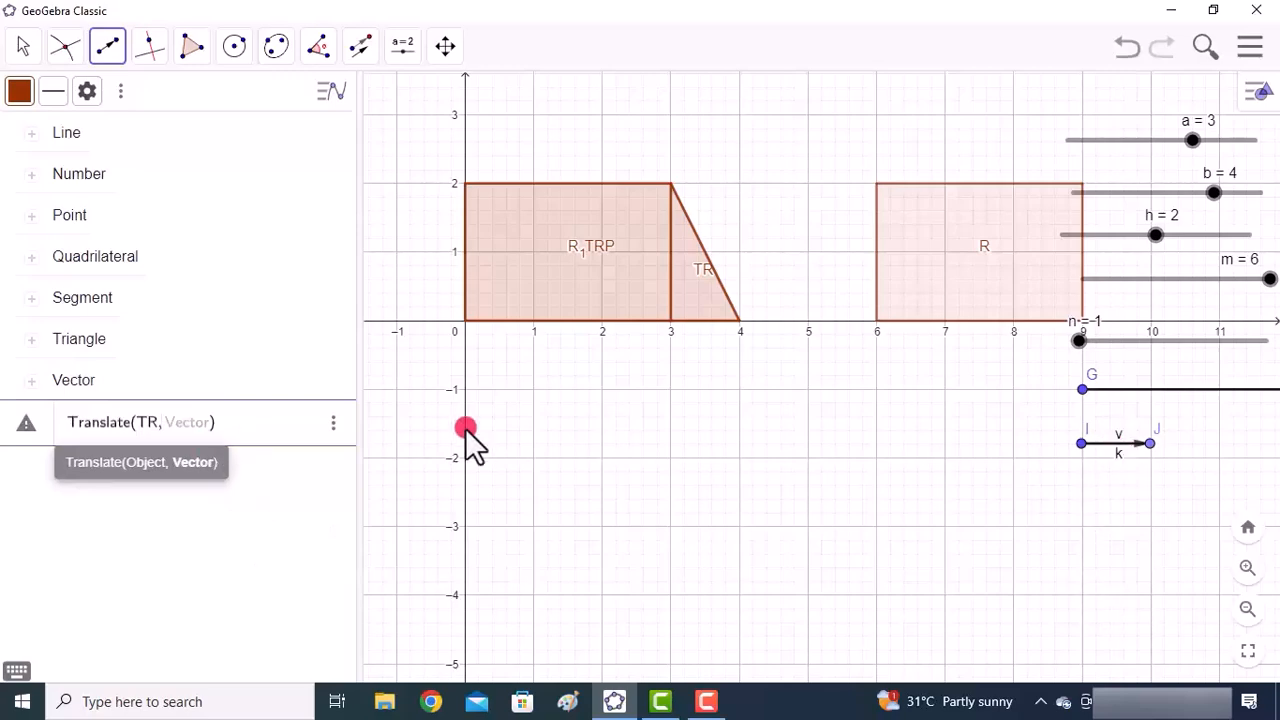
pyautogui.write('v')
pyautogui.press('Return')
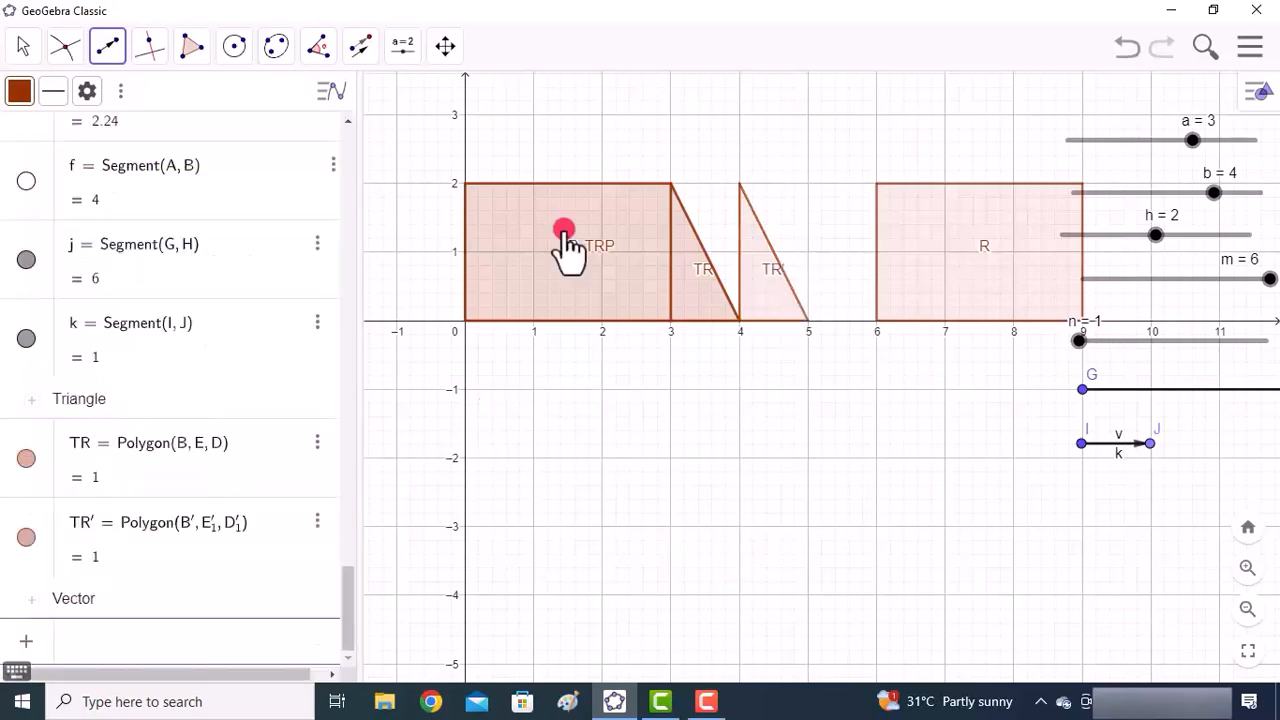
pyautogui.click(8, 44)
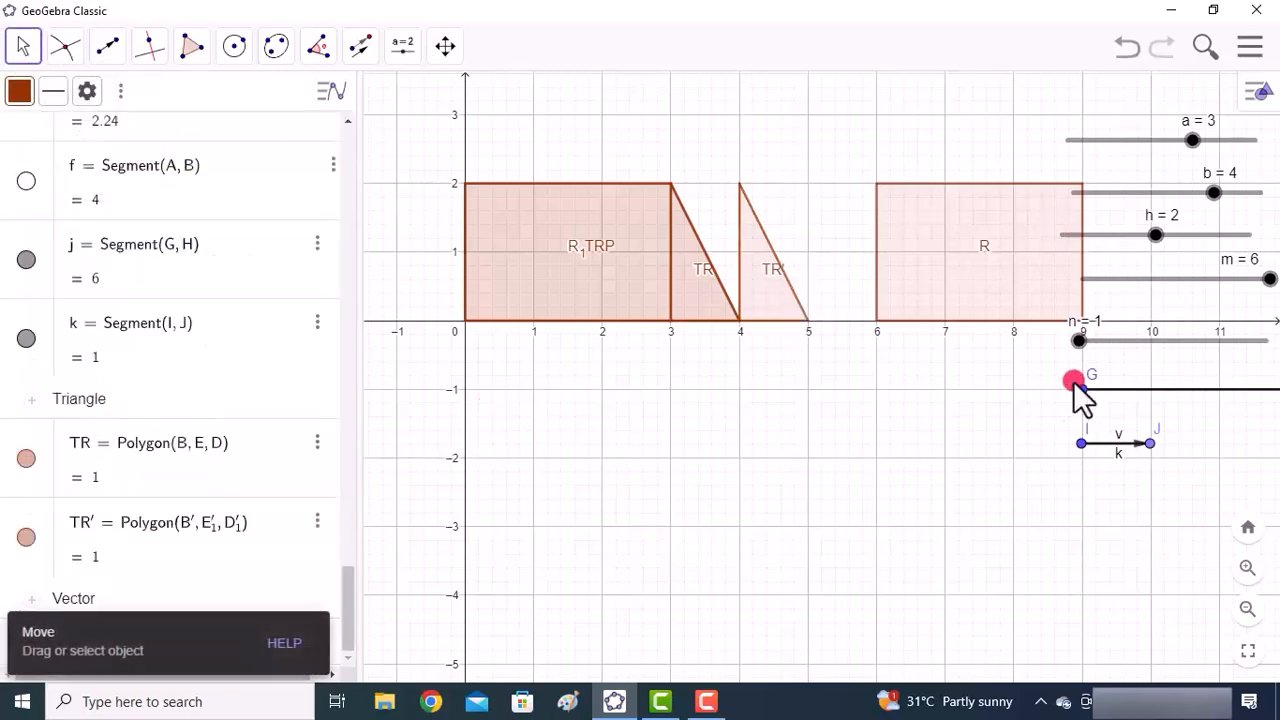
# Step: Set slider m to 4.1 and slider n to 5.1, and reposition the n slider below the two vectors
pyautogui.moveTo(1078, 341); pyautogui.dragTo(1270, 342)
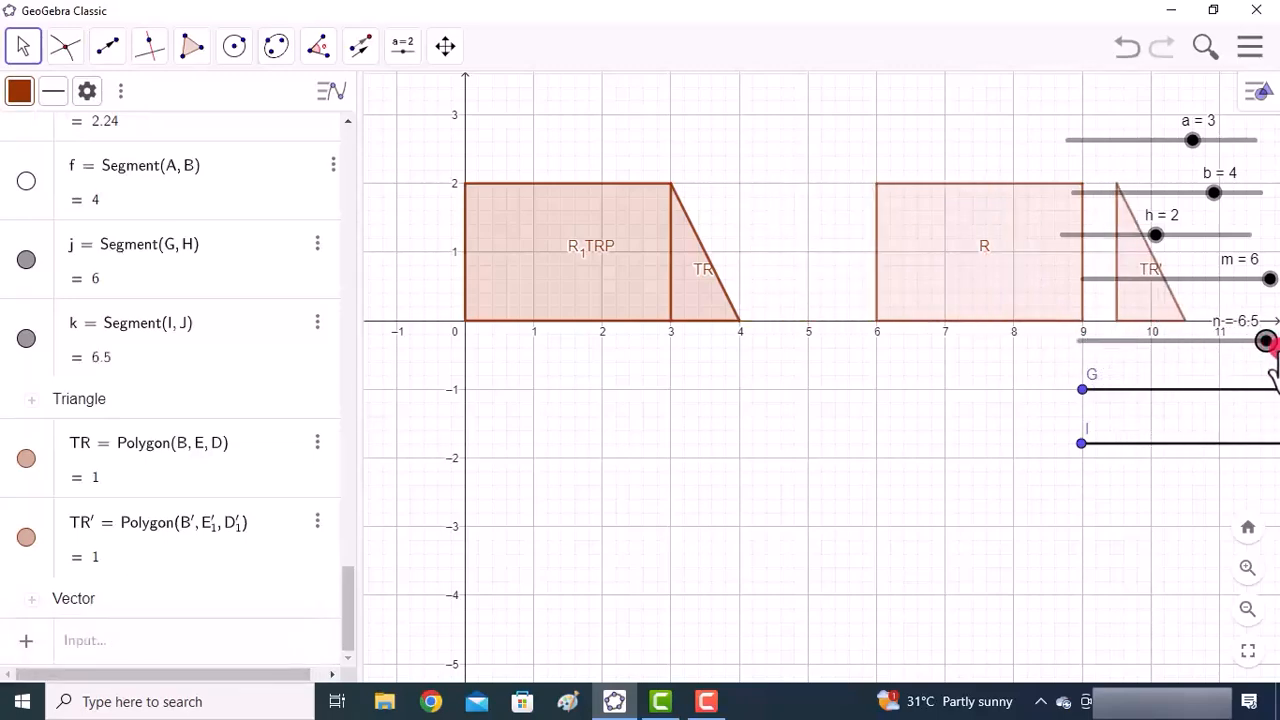
pyautogui.scroll(-1, 758, 386)
pyautogui.moveTo(758, 386); pyautogui.dragTo(689, 380)
pyautogui.moveTo(1133, 341); pyautogui.dragTo(1111, 340)
pyautogui.moveTo(666, 409); pyautogui.dragTo(629, 340)
pyautogui.moveTo(361, 374); pyautogui.dragTo(309, 374)
pyautogui.moveTo(1219, 279); pyautogui.dragTo(1159, 279)
pyautogui.moveTo(1193, 341); pyautogui.dragTo(1128, 409)
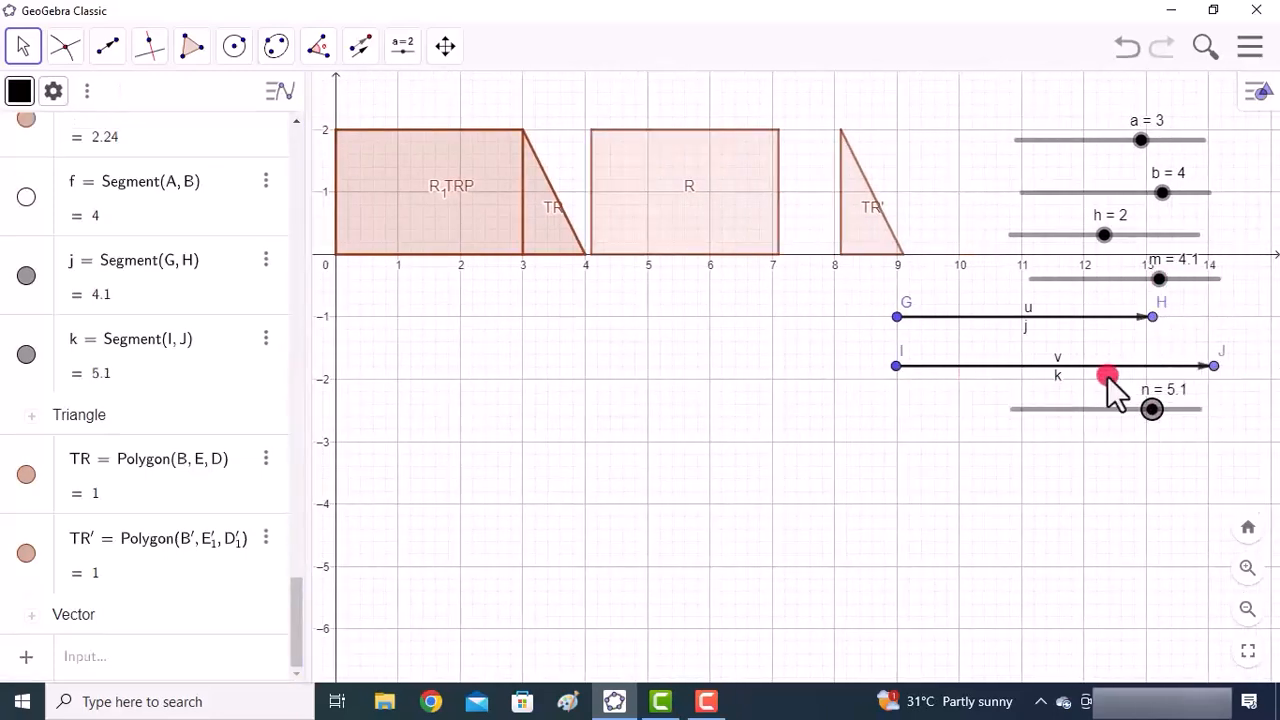
# Step: Hide points G, H, I and J with their segments and vectors, and move the n slider up beneath the m slider
pyautogui.click(897, 317)
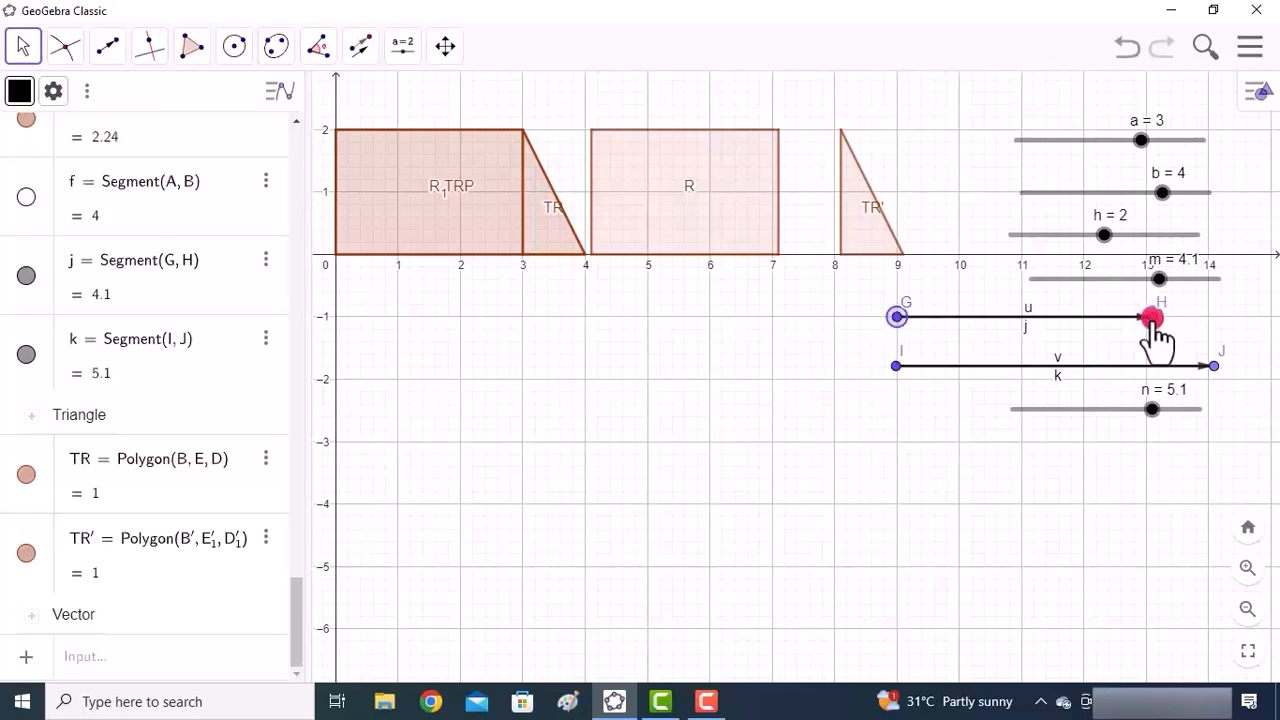
pyautogui.keyDown('ctrl'); pyautogui.click(1212, 366); pyautogui.keyUp('ctrl')
pyautogui.keyDown('ctrl'); pyautogui.click(896, 365); pyautogui.keyUp('ctrl')
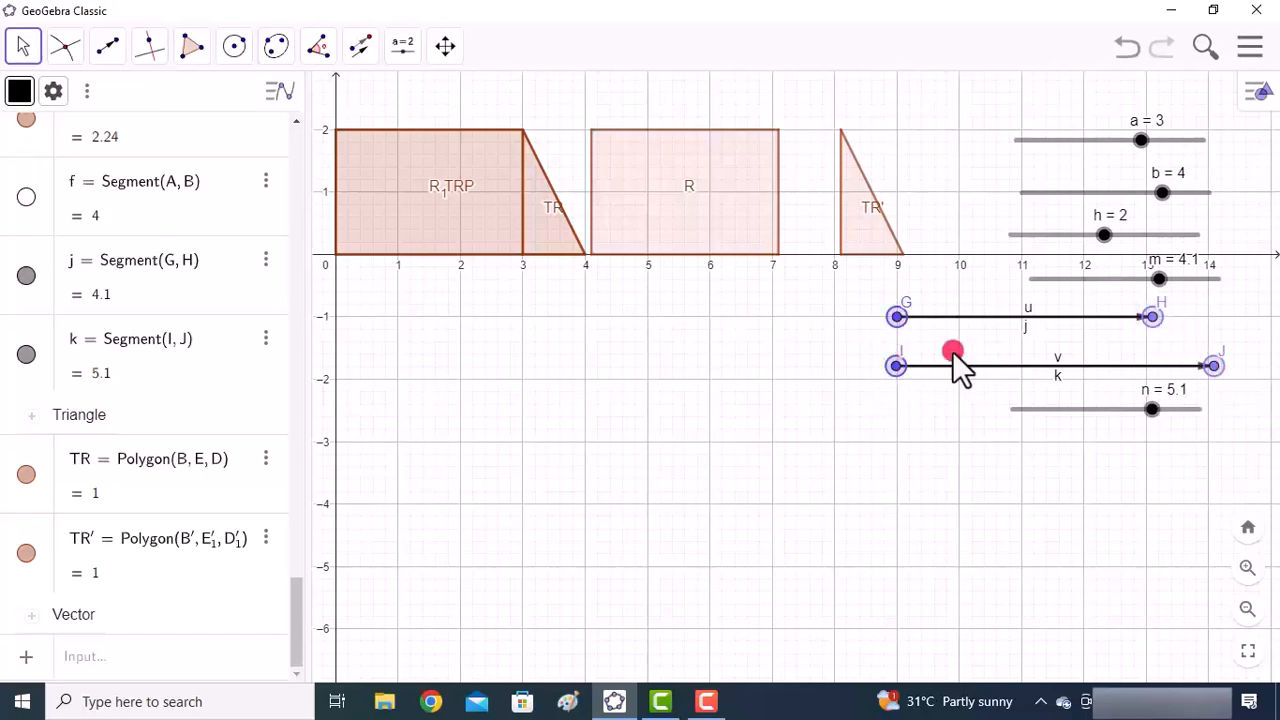
pyautogui.keyDown('ctrl'); pyautogui.click(1026, 329); pyautogui.keyUp('ctrl')
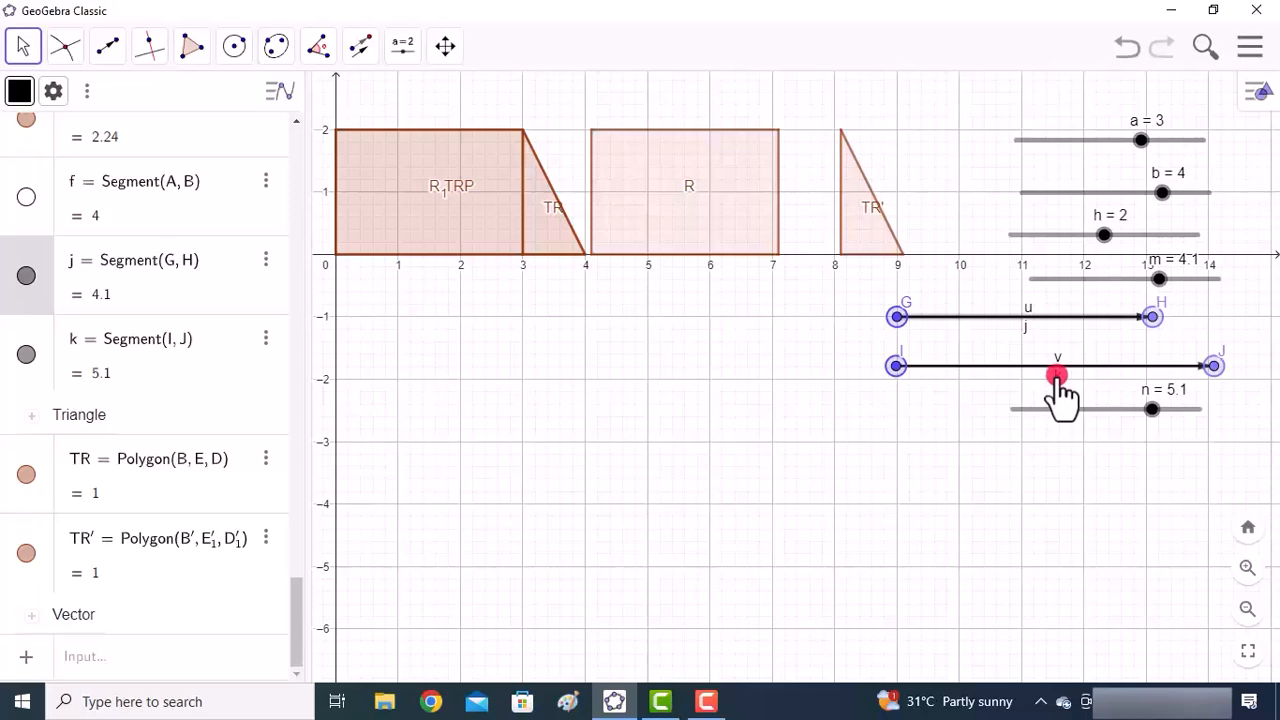
pyautogui.keyDown('ctrl'); pyautogui.click(1056, 372); pyautogui.keyUp('ctrl')
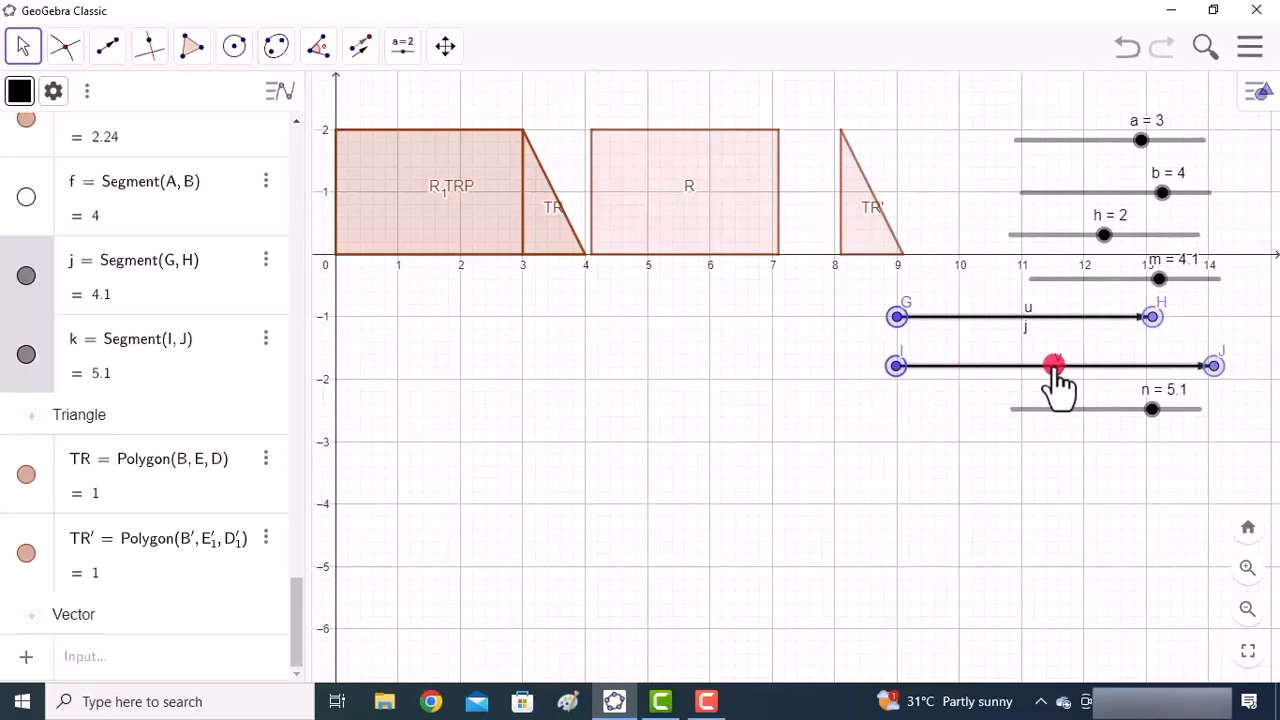
pyautogui.rightClick(1053, 366)
pyautogui.click(1117, 463)
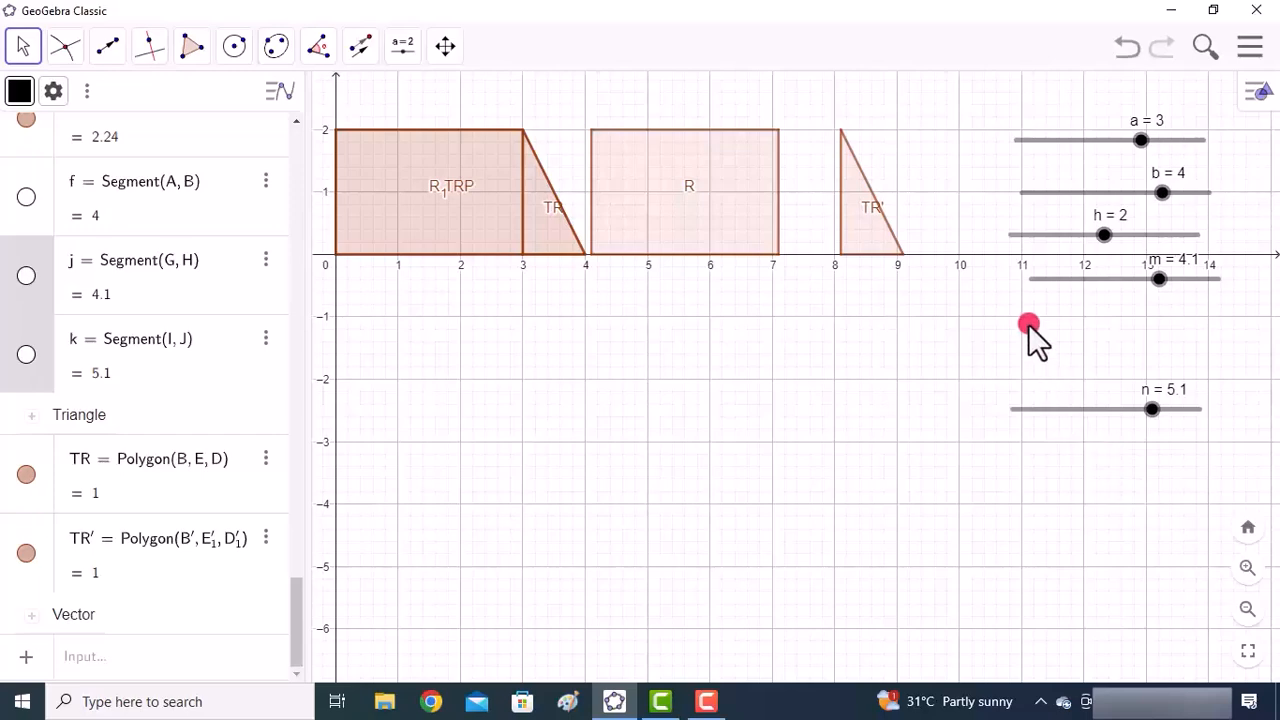
pyautogui.moveTo(1077, 405); pyautogui.dragTo(1103, 340)
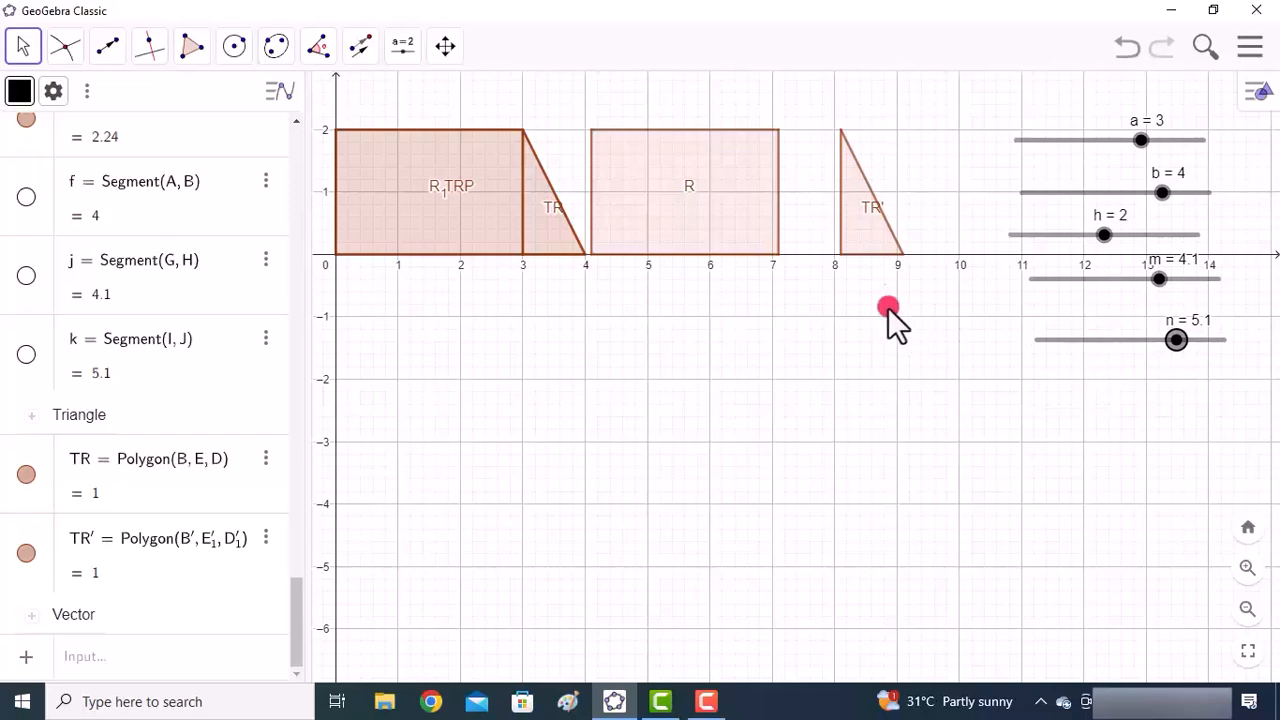
# Step: Rename the translated triangle TR' to TR
pyautogui.rightClick(871, 210)
pyautogui.click(955, 372)
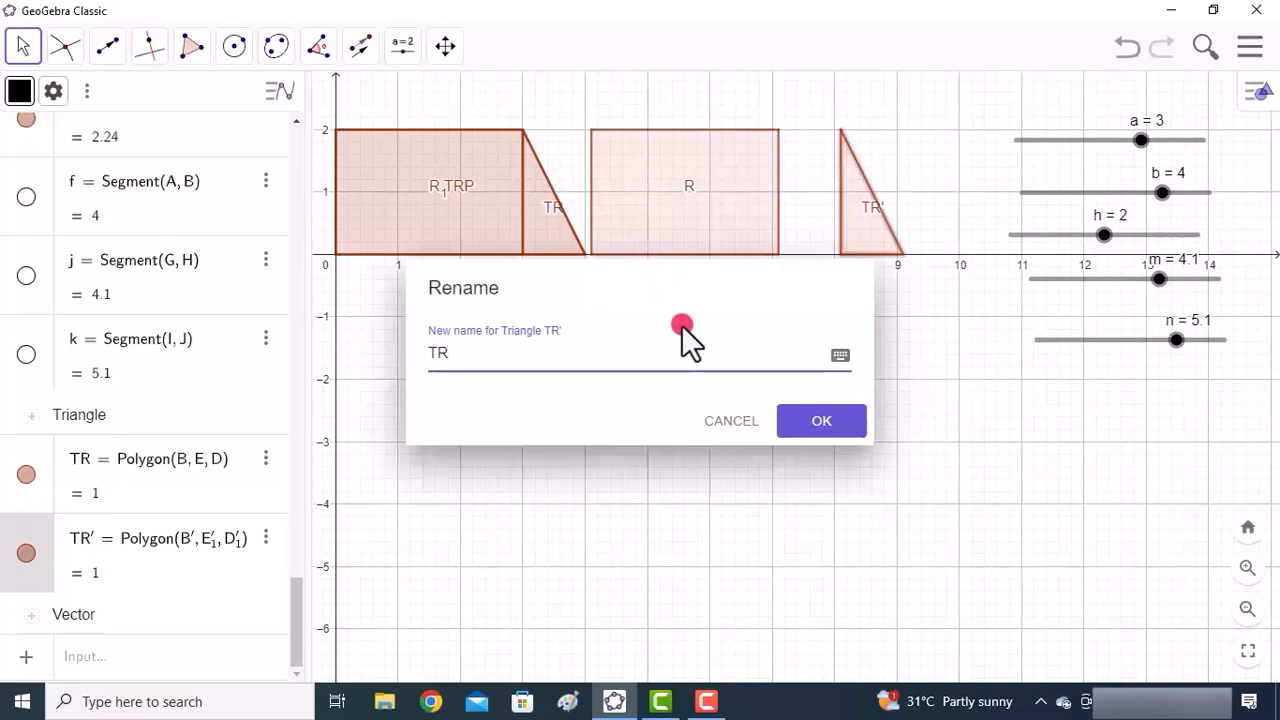
pyautogui.click(817, 421)
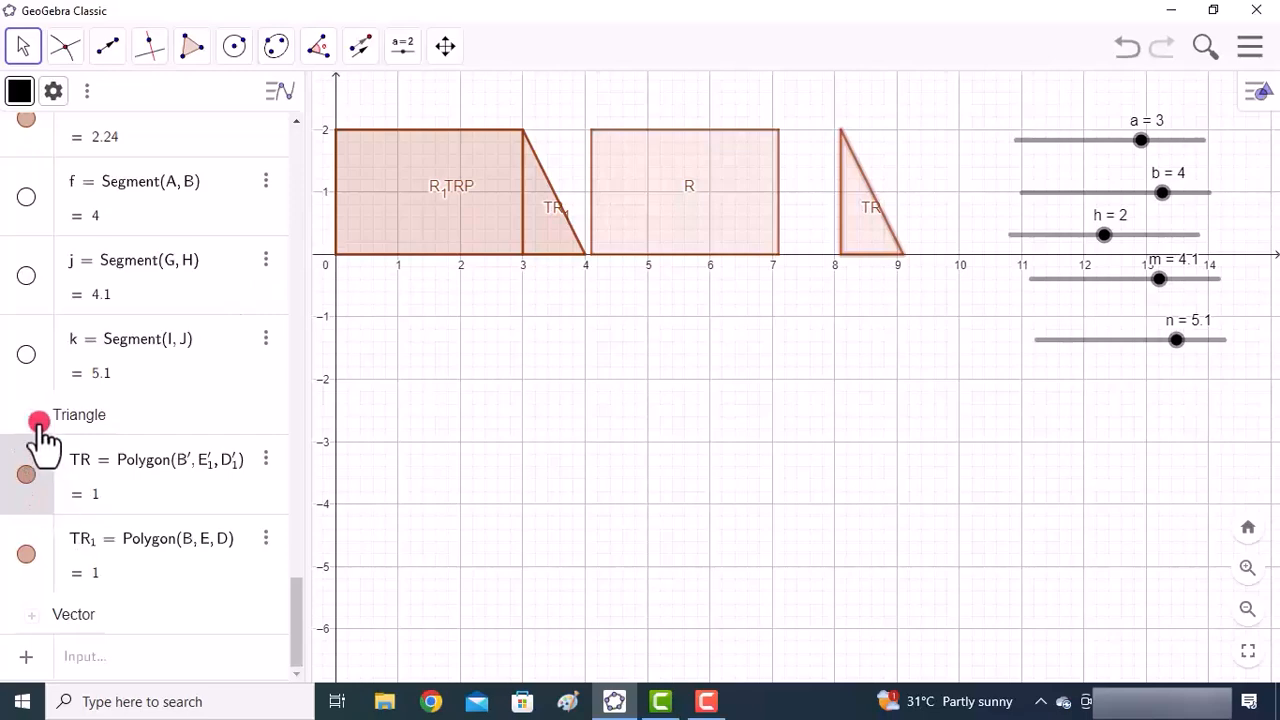
# Step: Hide the original triangle BED and the original rectangle AEDC inside the trapezium
pyautogui.rightClick(40, 550)
pyautogui.click(114, 483)
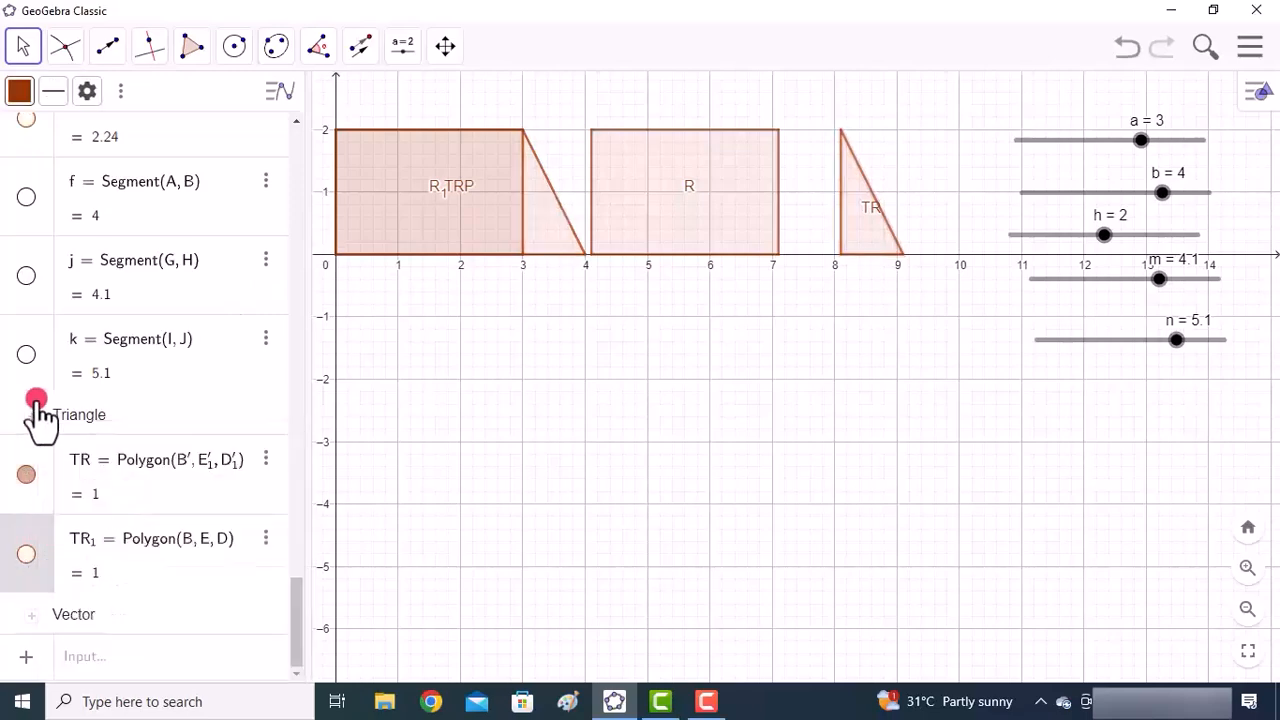
pyautogui.click(33, 415)
pyautogui.scroll(8, 56, 340)
pyautogui.click(36, 283)
pyautogui.scroll(10, 43, 275)
pyautogui.click(33, 217)
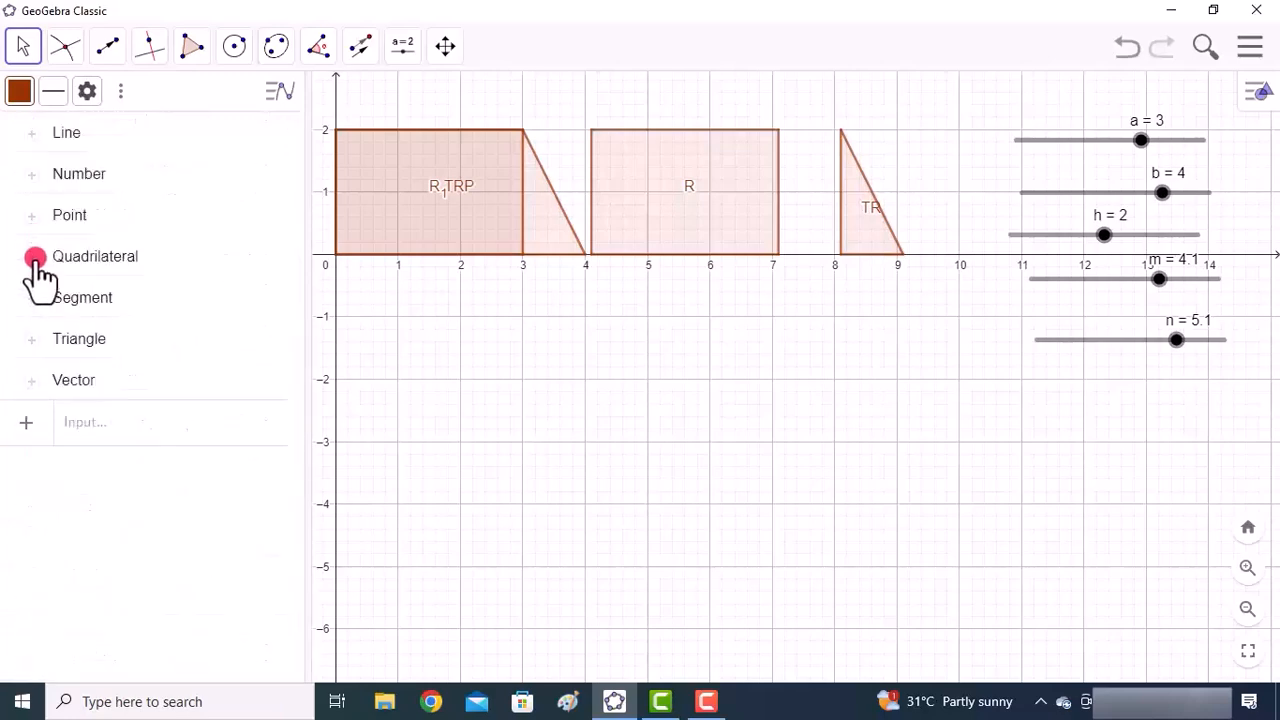
pyautogui.click(35, 258)
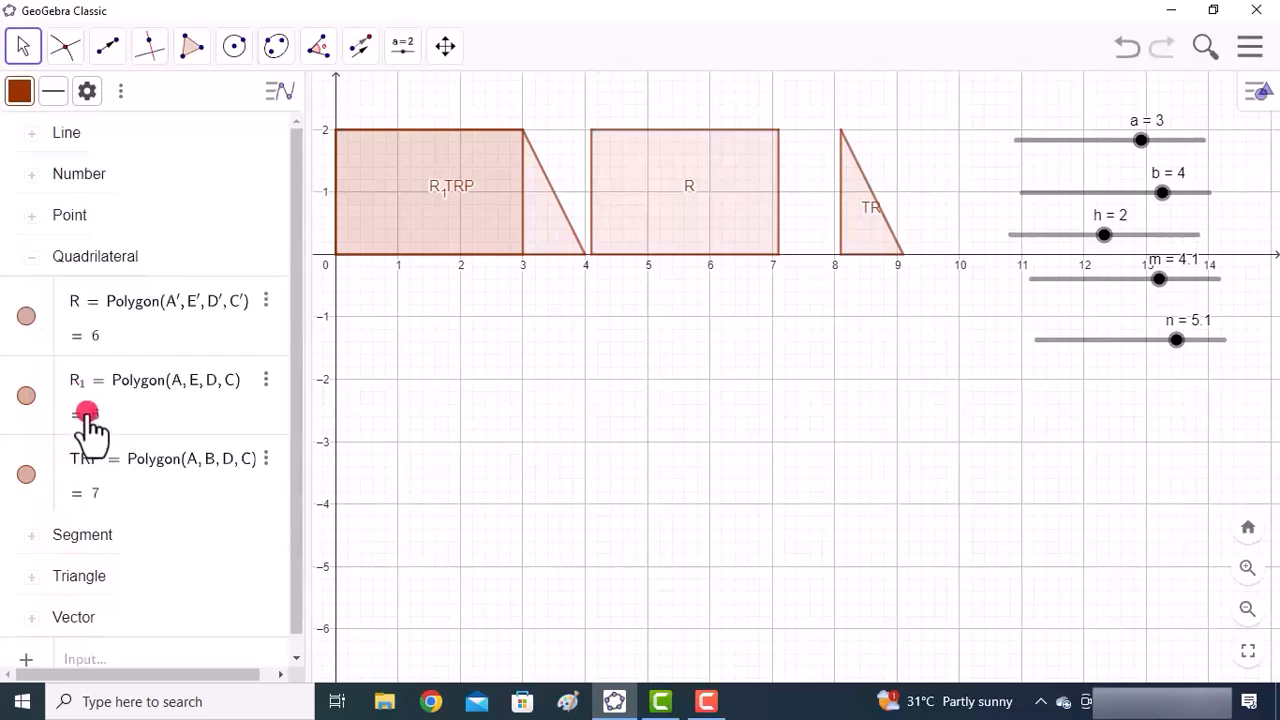
pyautogui.rightClick(40, 386)
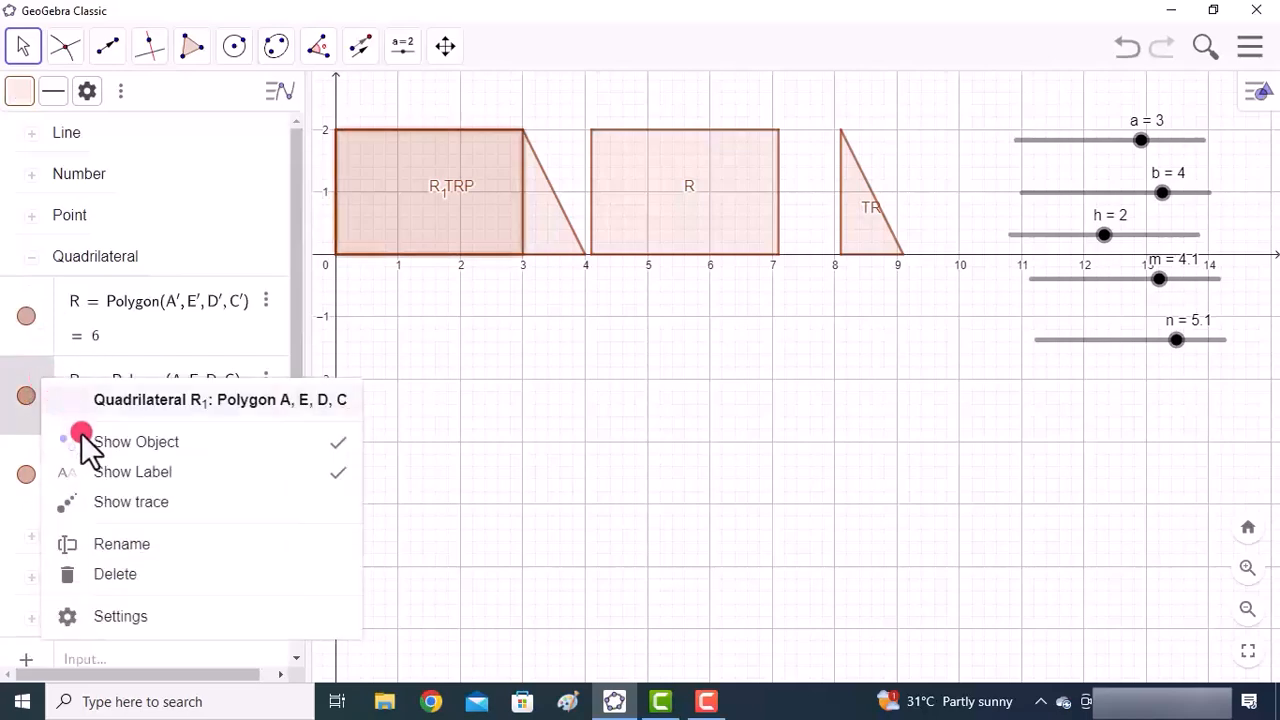
pyautogui.click(137, 450)
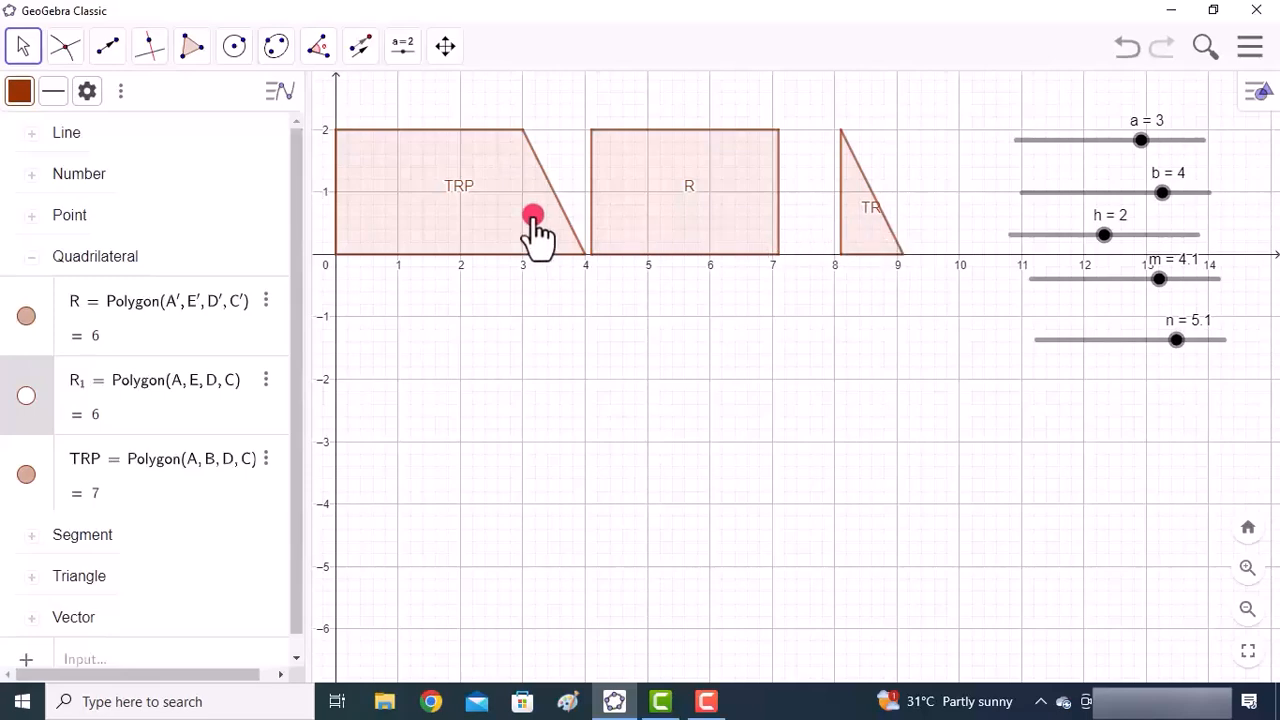
# Step: Colour the trapezium TRP red (#FF0033) and raise its fill opacity to 100
pyautogui.click(467, 227)
pyautogui.rightClick(436, 200)
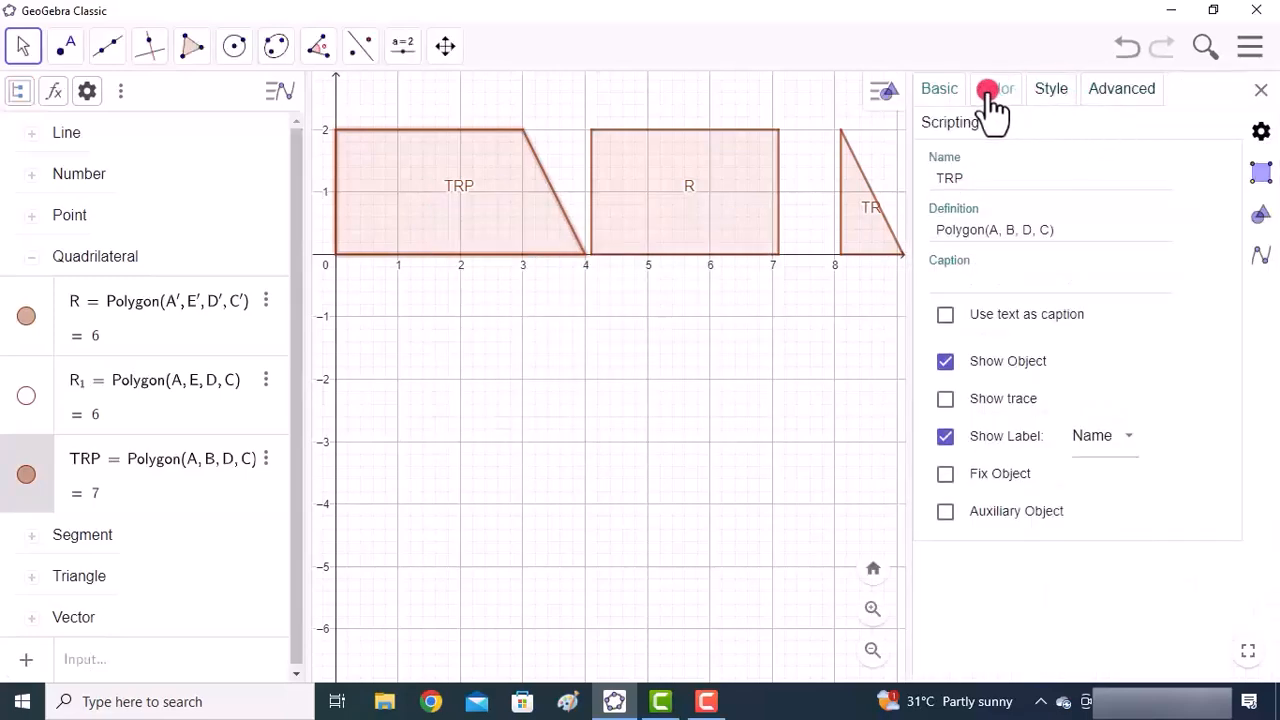
pyautogui.click(990, 89)
pyautogui.click(1045, 177)
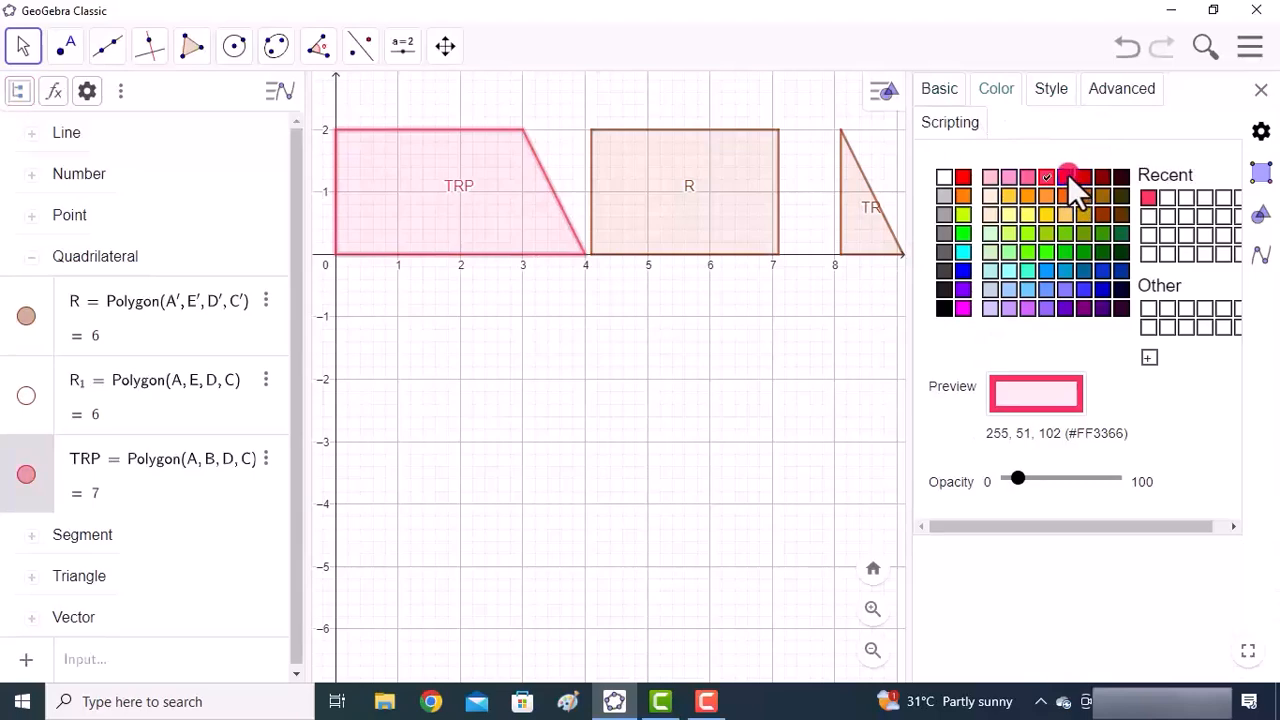
pyautogui.click(1065, 176)
pyautogui.moveTo(1020, 478); pyautogui.dragTo(1157, 491)
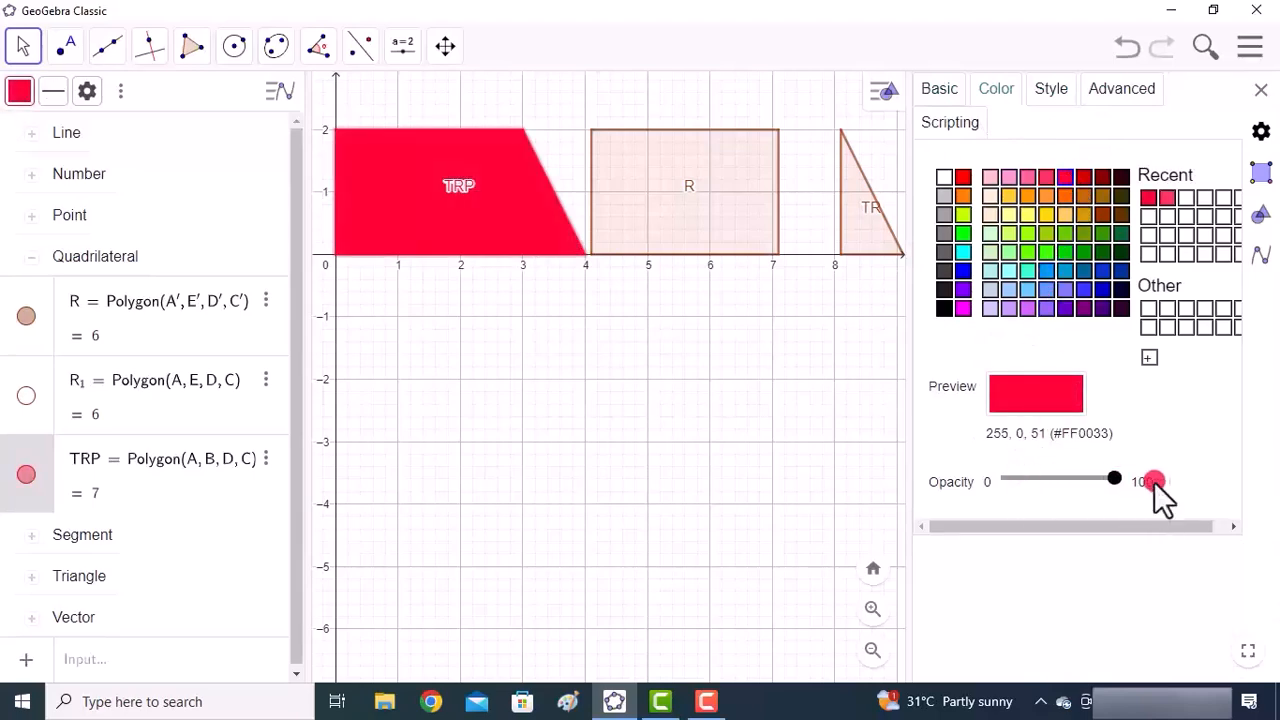
# Step: Change trapezium TRP's colour to #FF3366, and fill rectangle R with purple at an opacity of 100
pyautogui.click(1046, 178)
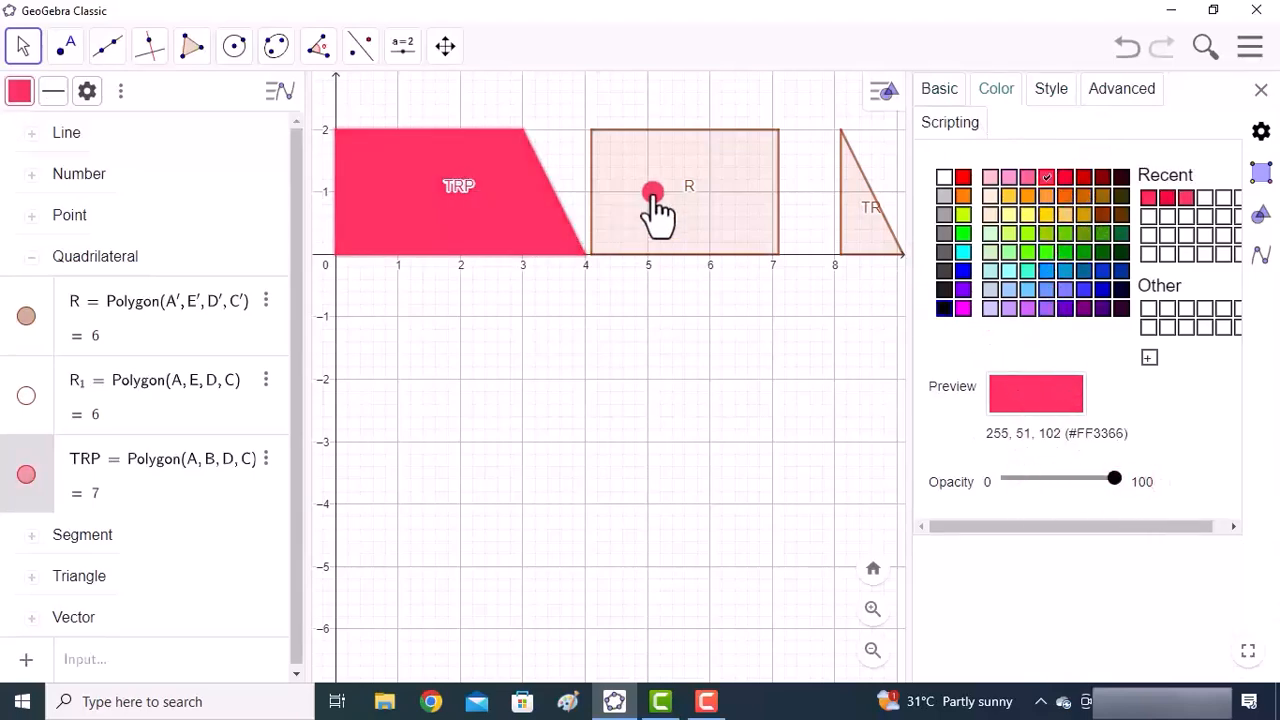
pyautogui.click(765, 238)
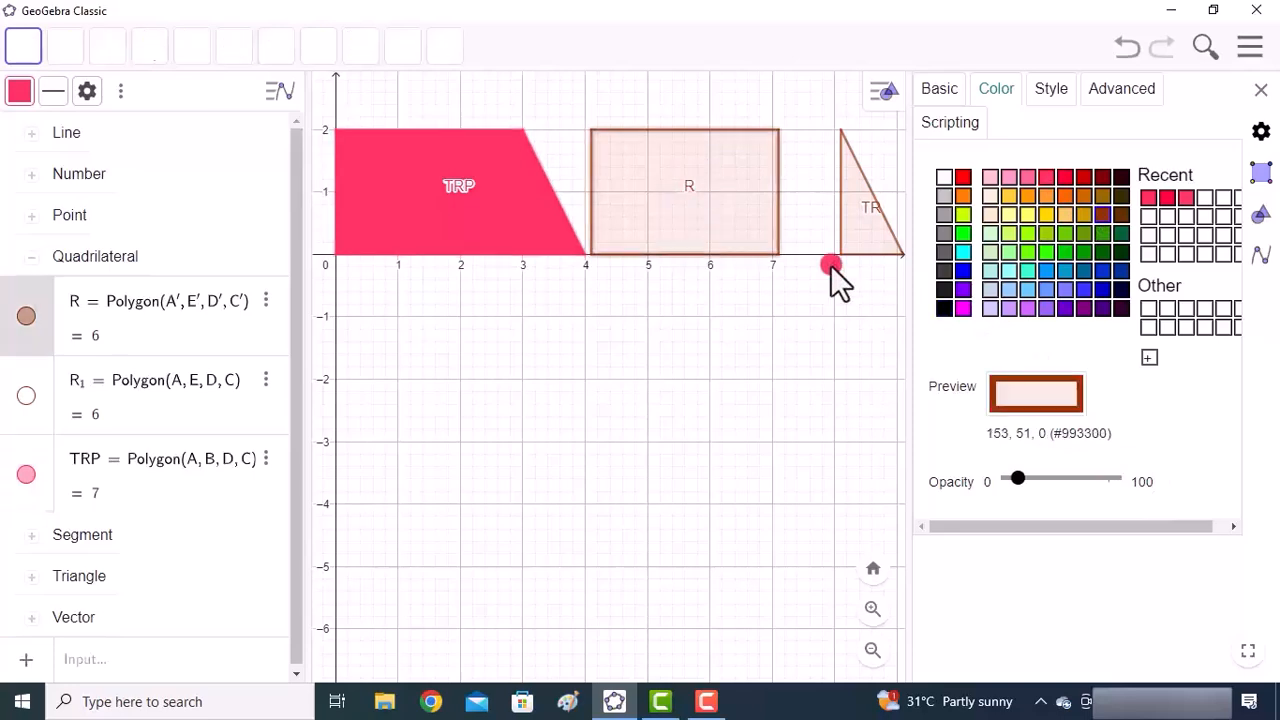
pyautogui.click(1084, 307)
pyautogui.moveTo(1010, 462); pyautogui.dragTo(1158, 490)
pyautogui.click(1101, 308)
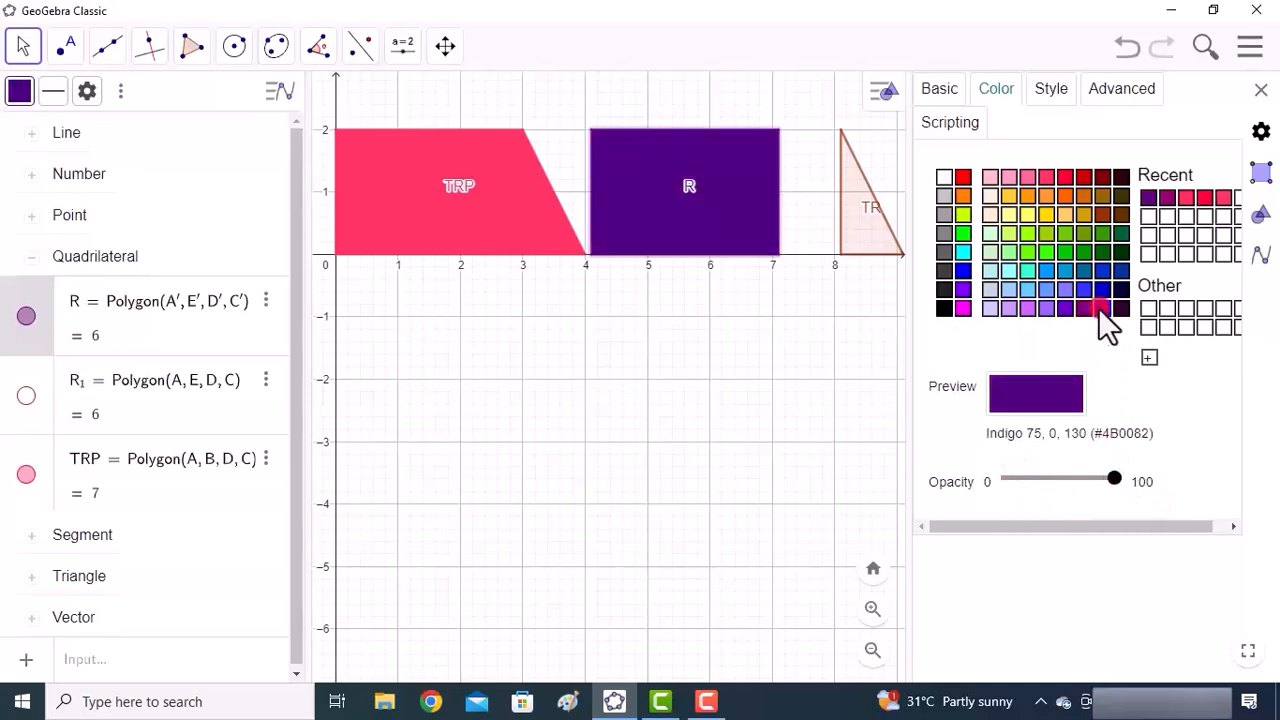
pyautogui.click(1080, 308)
# Step: Colour triangle TR blue (#0000FF), raise its fill opacity to 100 and close the object settings
pyautogui.click(964, 274)
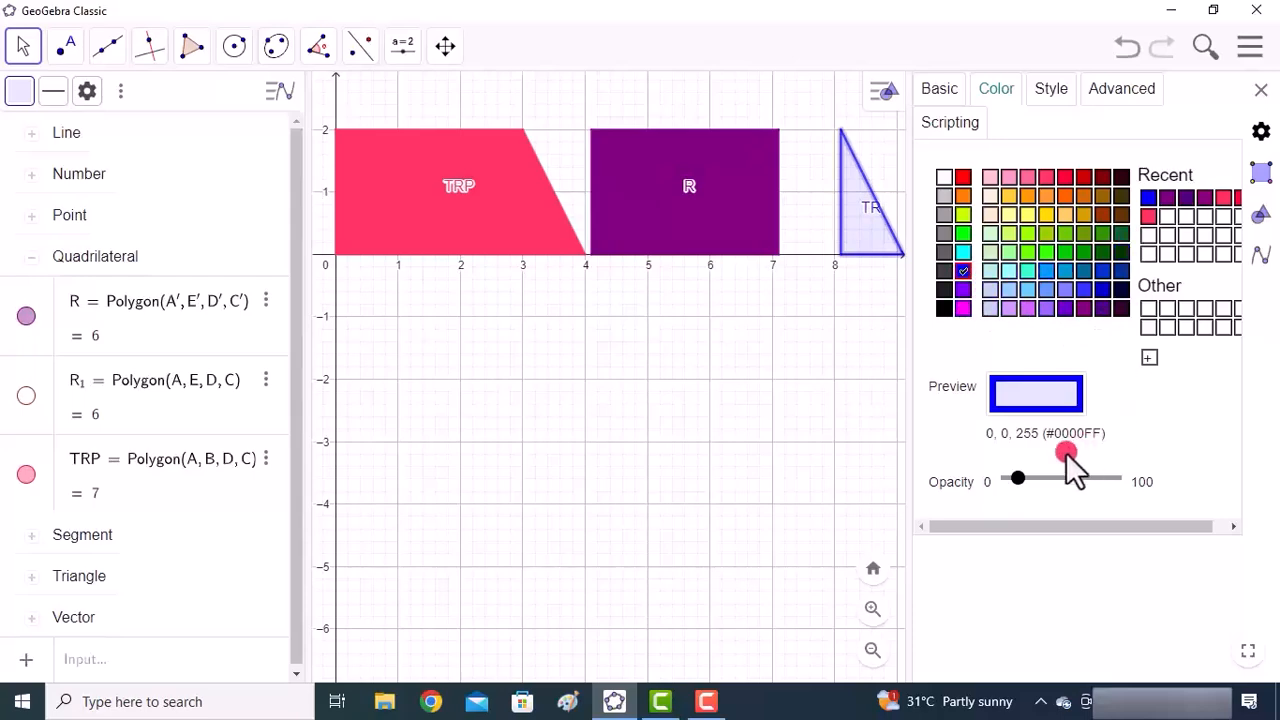
pyautogui.moveTo(1018, 478); pyautogui.dragTo(1136, 480)
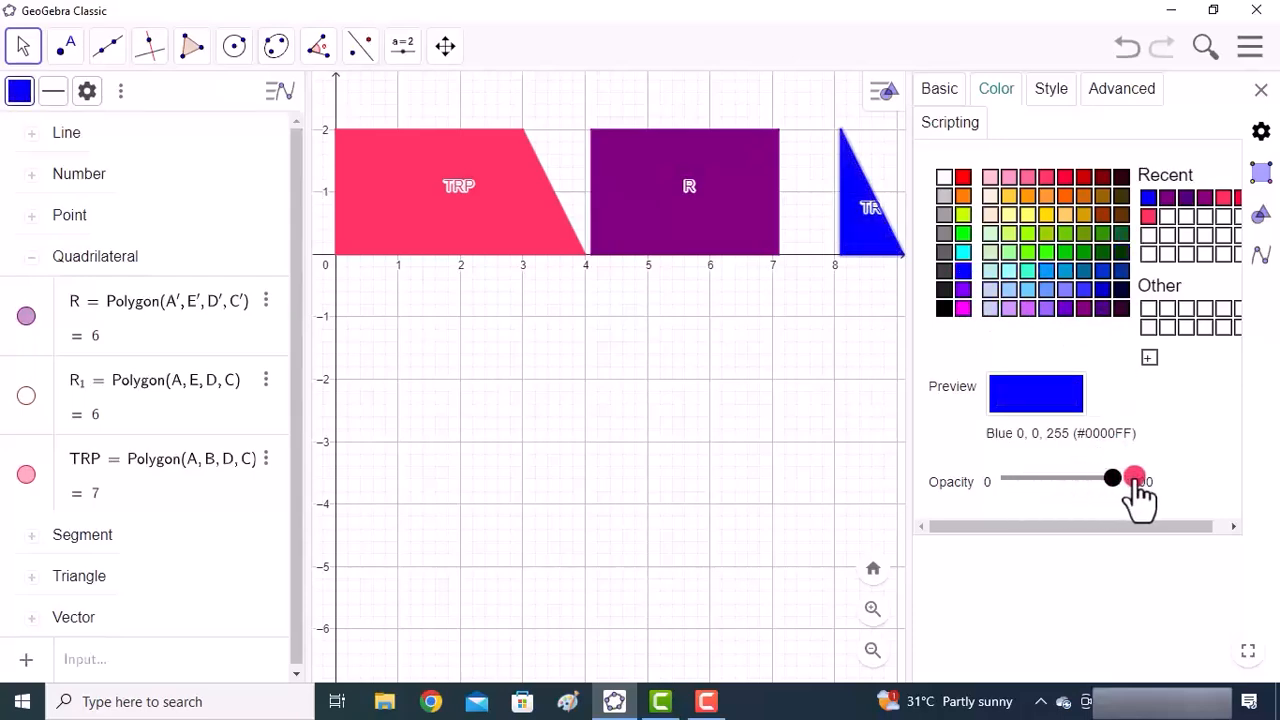
pyautogui.click(1258, 92)
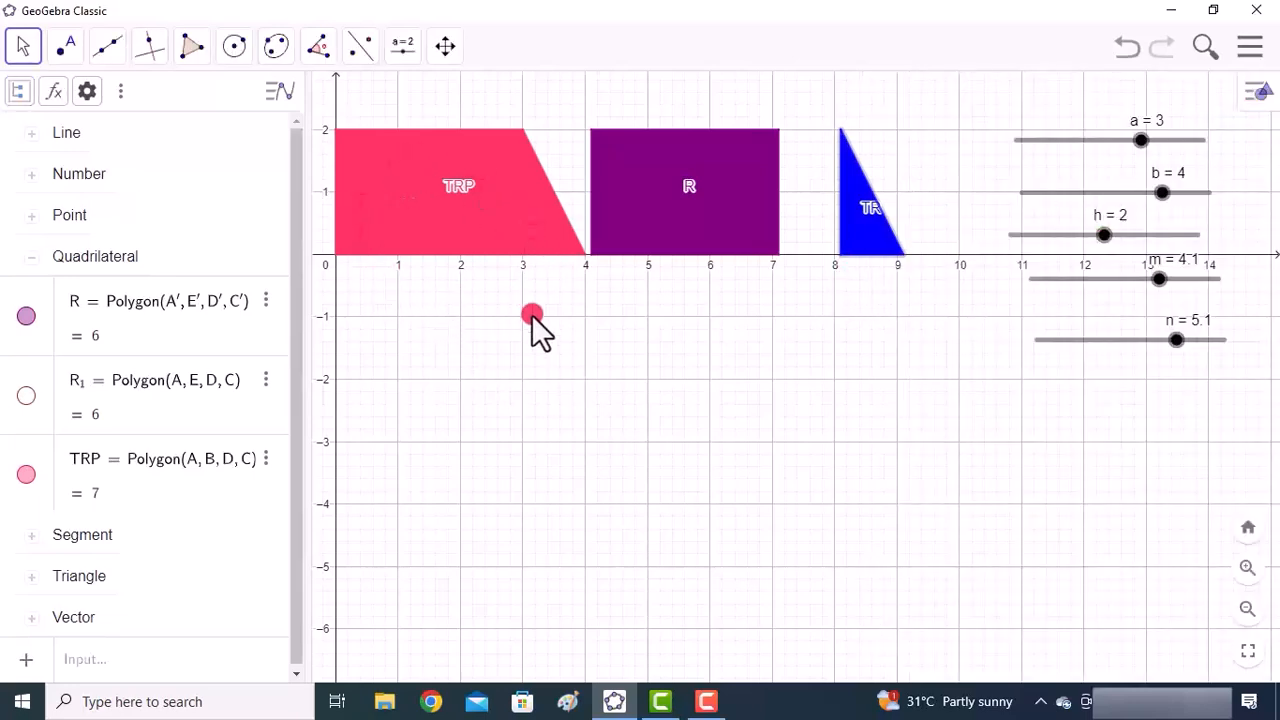
# Step: Hide the coordinate axes and set the graphics view to No Grid
pyautogui.rightClick(487, 338)
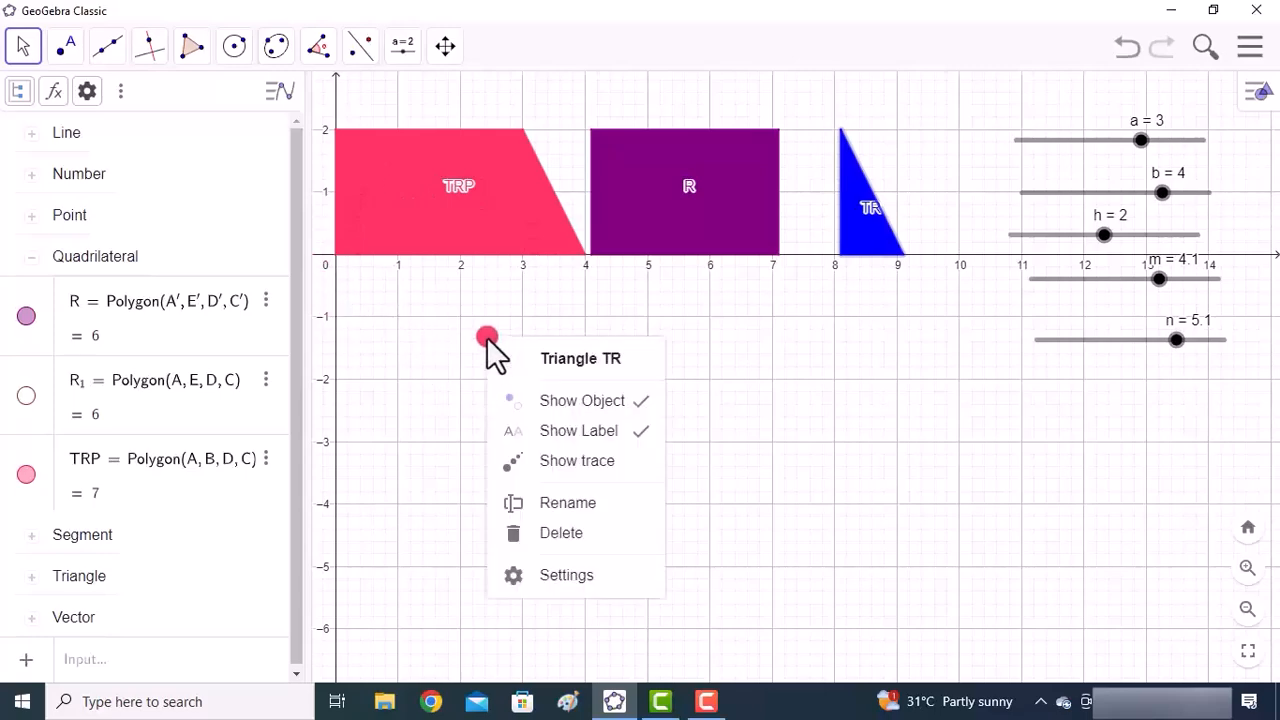
pyautogui.click(775, 378)
pyautogui.rightClick(716, 358)
pyautogui.click(795, 421)
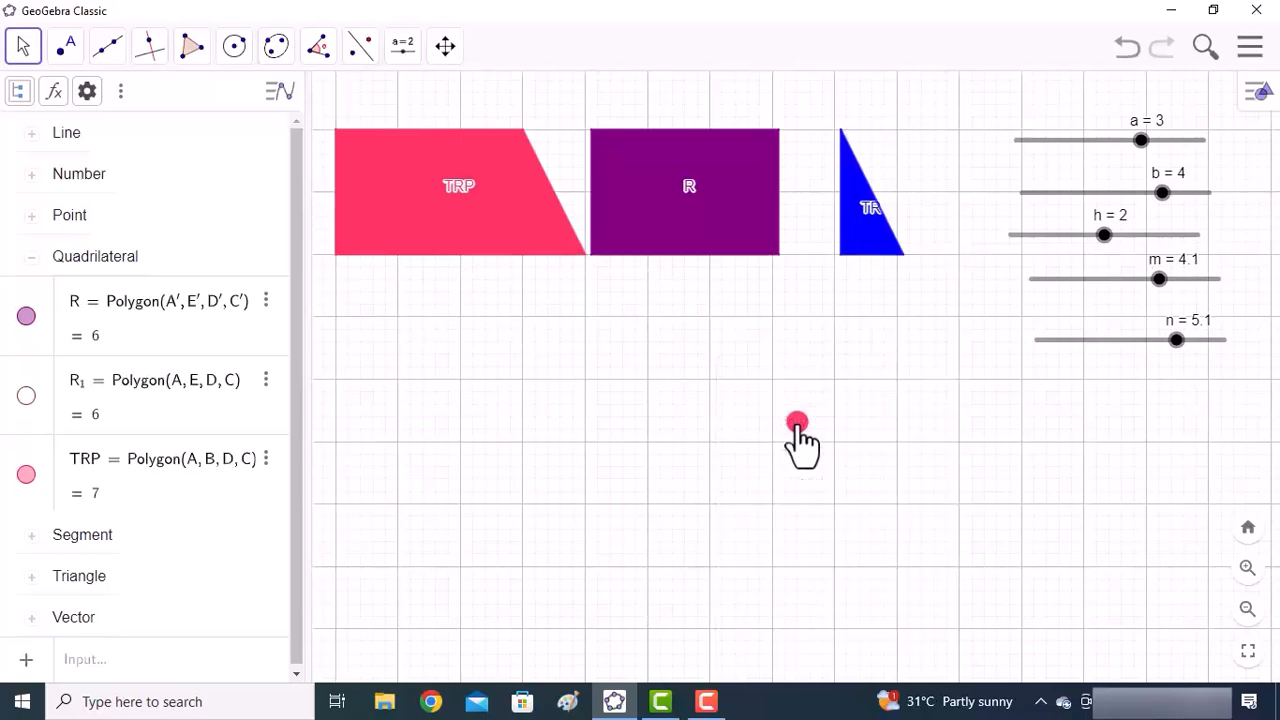
pyautogui.rightClick(574, 296)
pyautogui.click(705, 392)
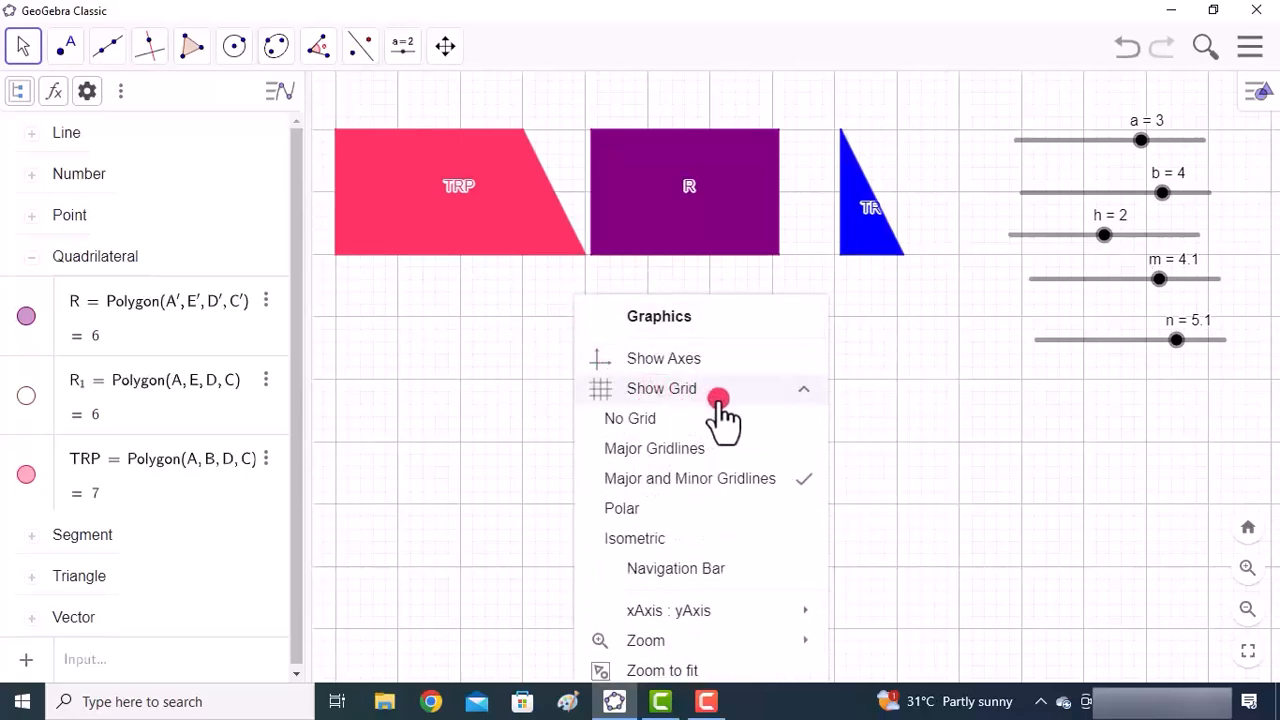
pyautogui.click(689, 417)
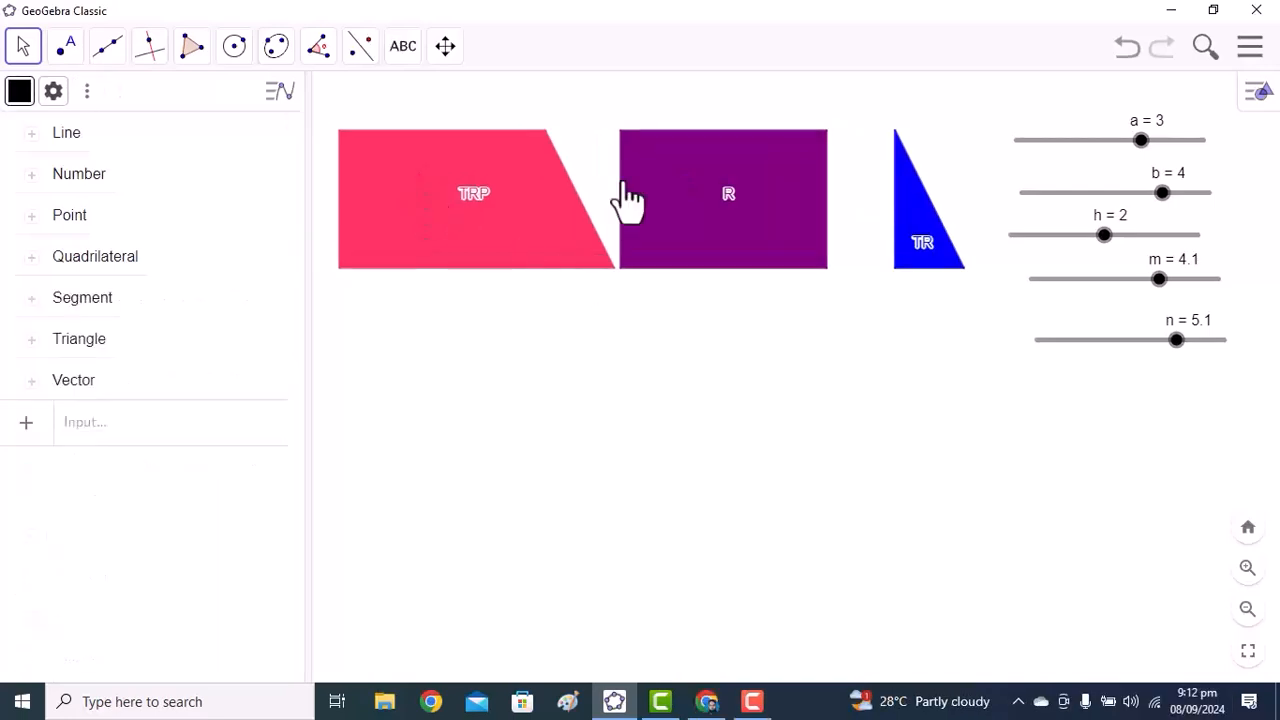
# Step: Add the text a above the trapezium's upper edge and the text b below its lower edge
pyautogui.click(403, 50)
pyautogui.click(429, 143)
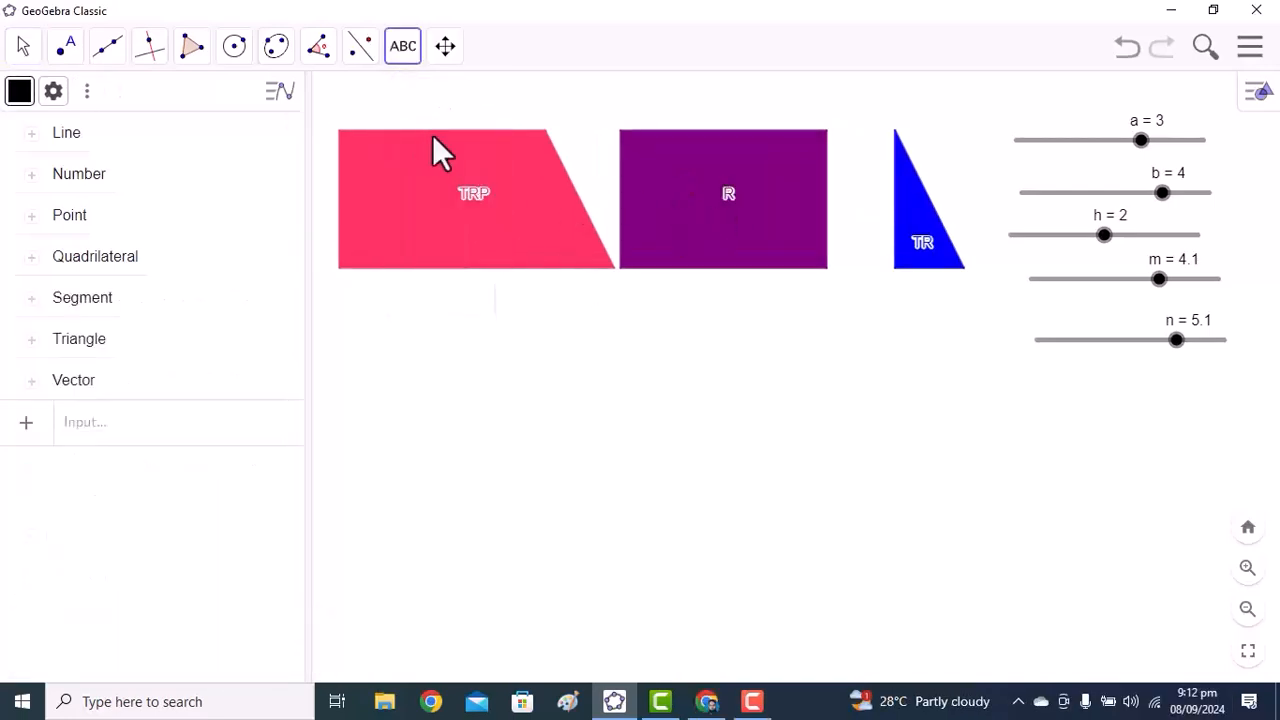
pyautogui.click(480, 213)
pyautogui.click(543, 337)
pyautogui.write('a')
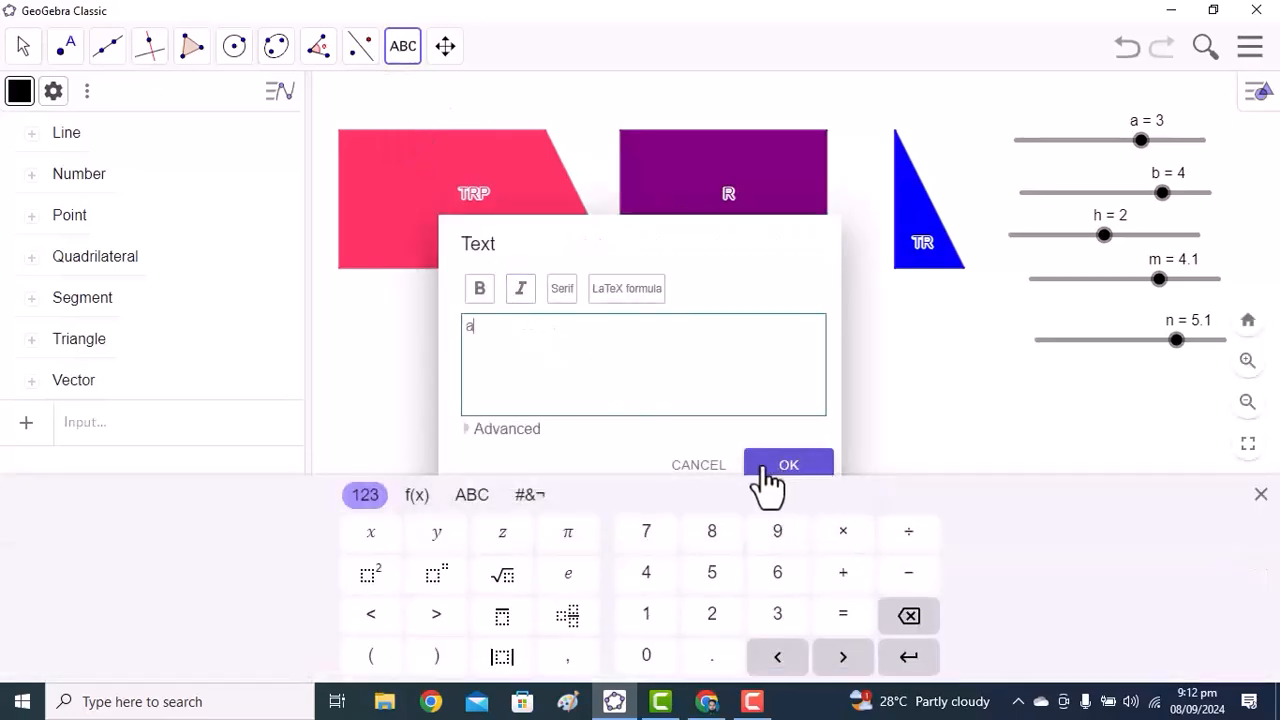
pyautogui.click(765, 468)
pyautogui.click(437, 281)
pyautogui.click(595, 333)
pyautogui.write('b')
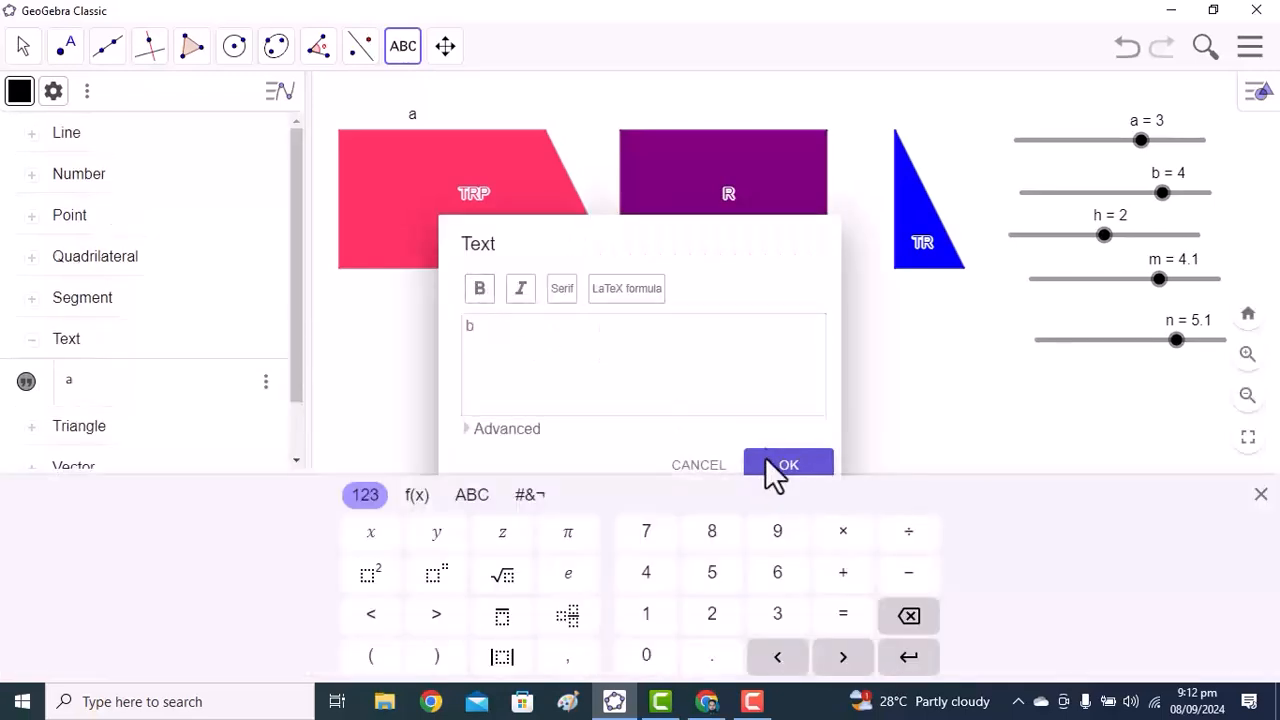
pyautogui.click(770, 465)
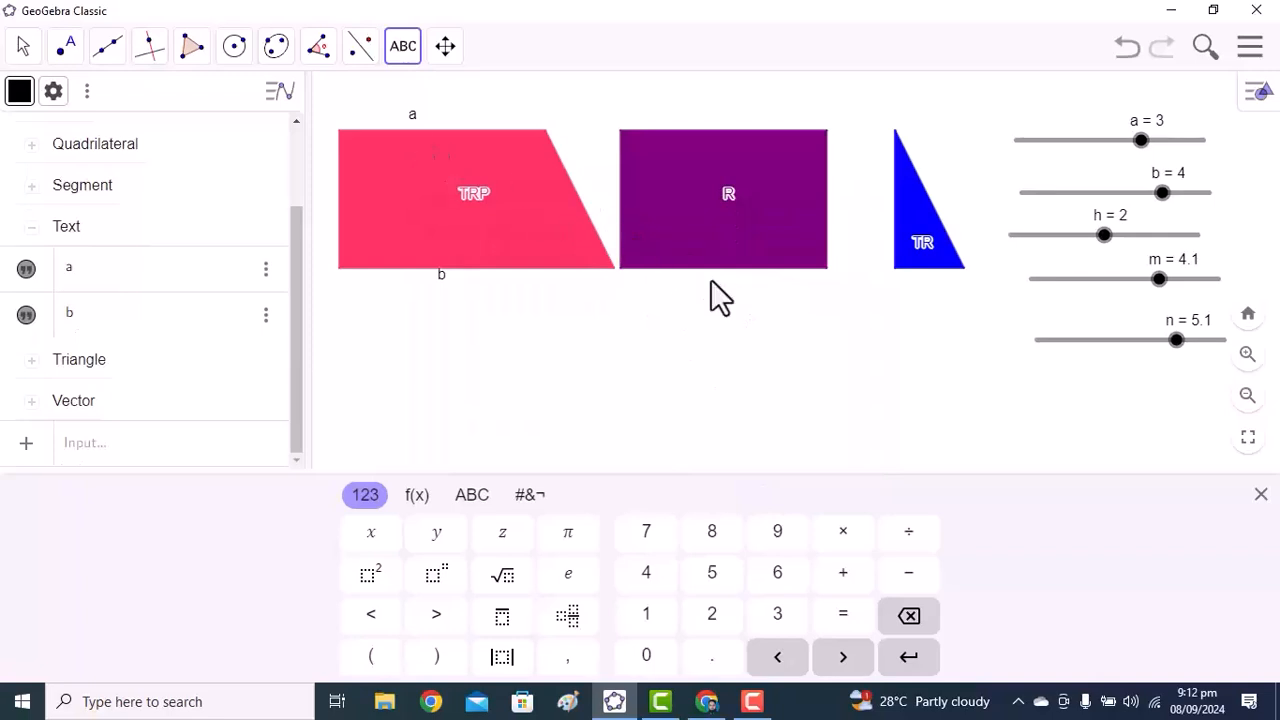
# Step: Add the text a below the purple rectangle and the text b-a below the blue triangle
pyautogui.click(711, 280)
pyautogui.click(608, 334)
pyautogui.write('a')
pyautogui.click(789, 465)
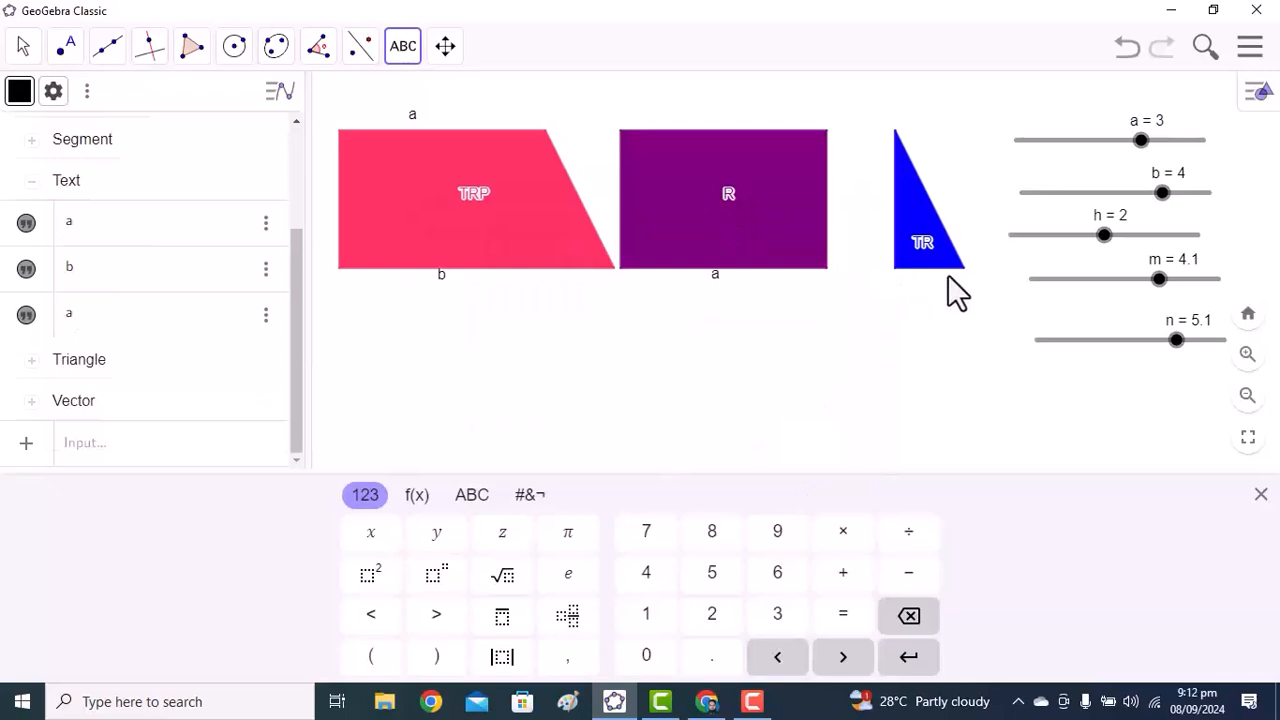
pyautogui.click(694, 366)
pyautogui.click(598, 334)
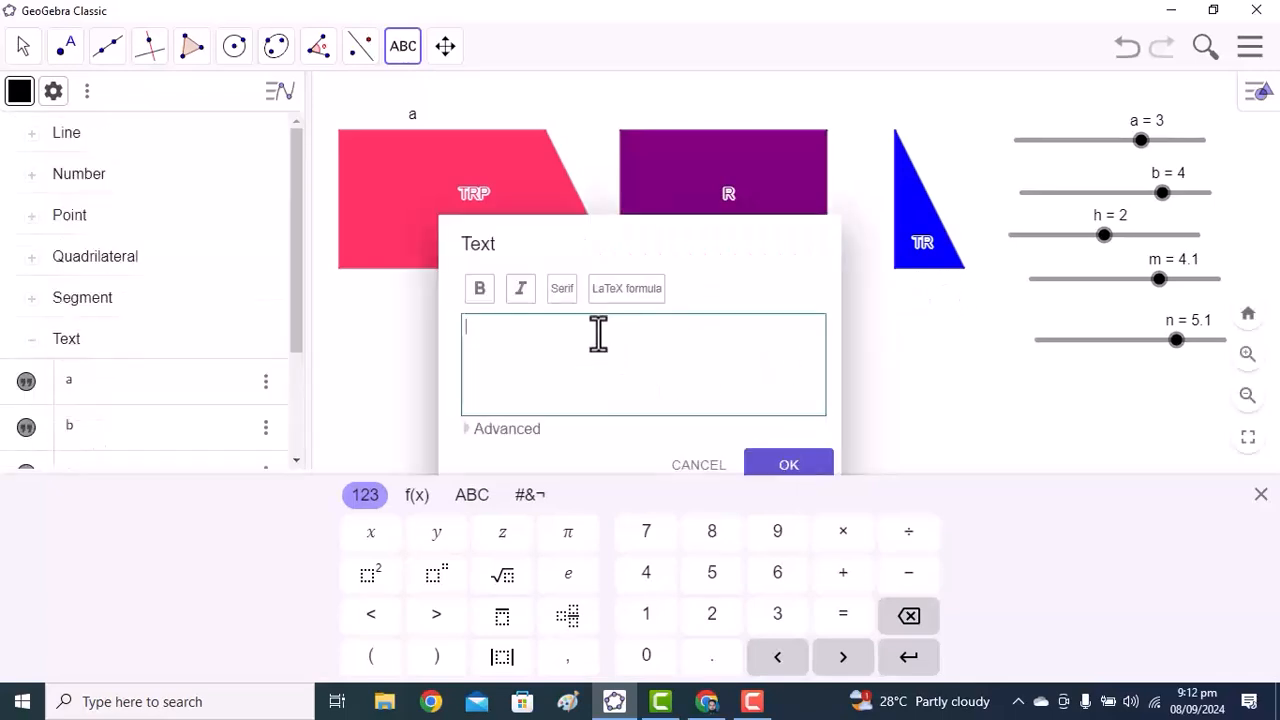
pyautogui.click(760, 466)
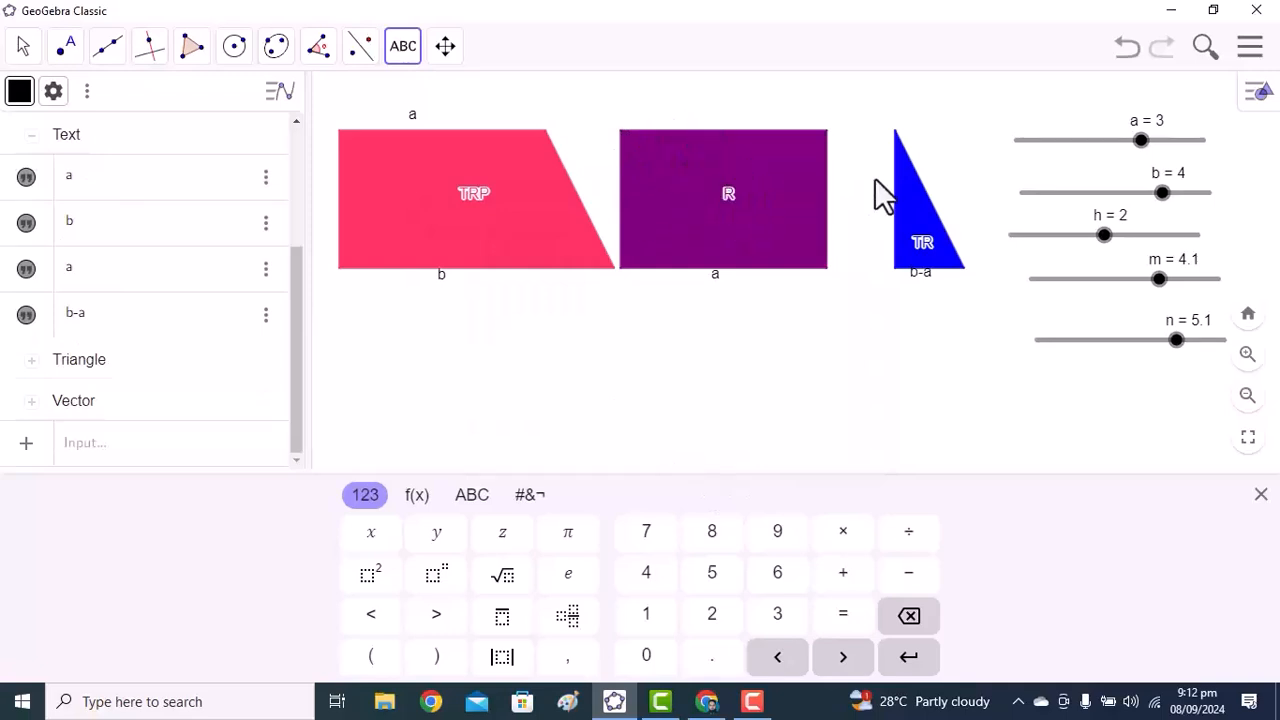
# Step: Add the area formula text A_1=bh above the purple rectangle, with the 1 as a subscript
pyautogui.click(654, 115)
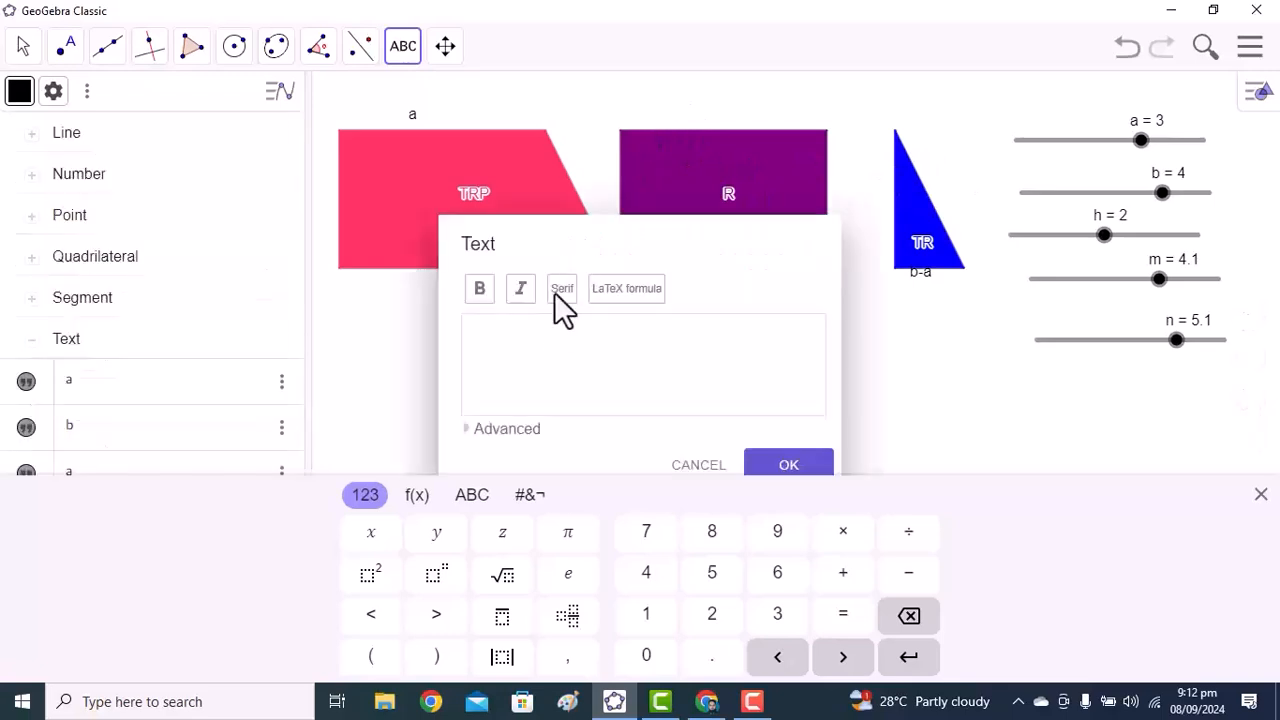
pyautogui.click(484, 430)
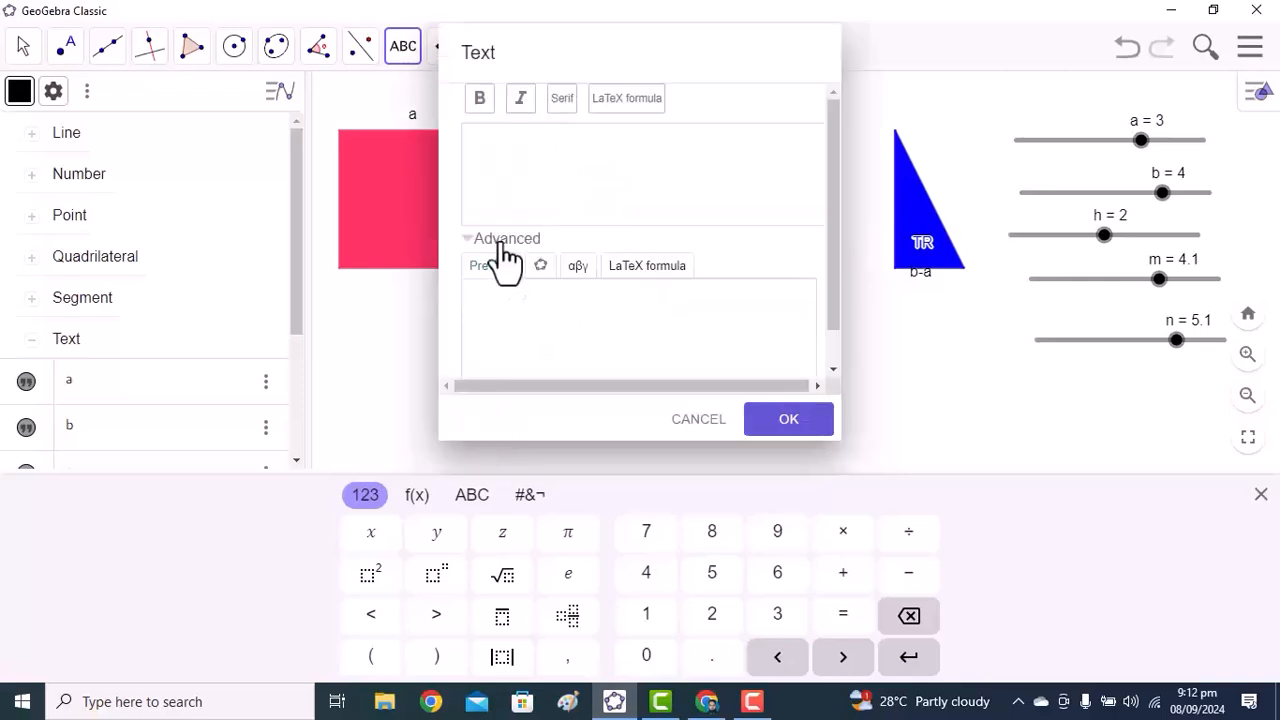
pyautogui.click(495, 145)
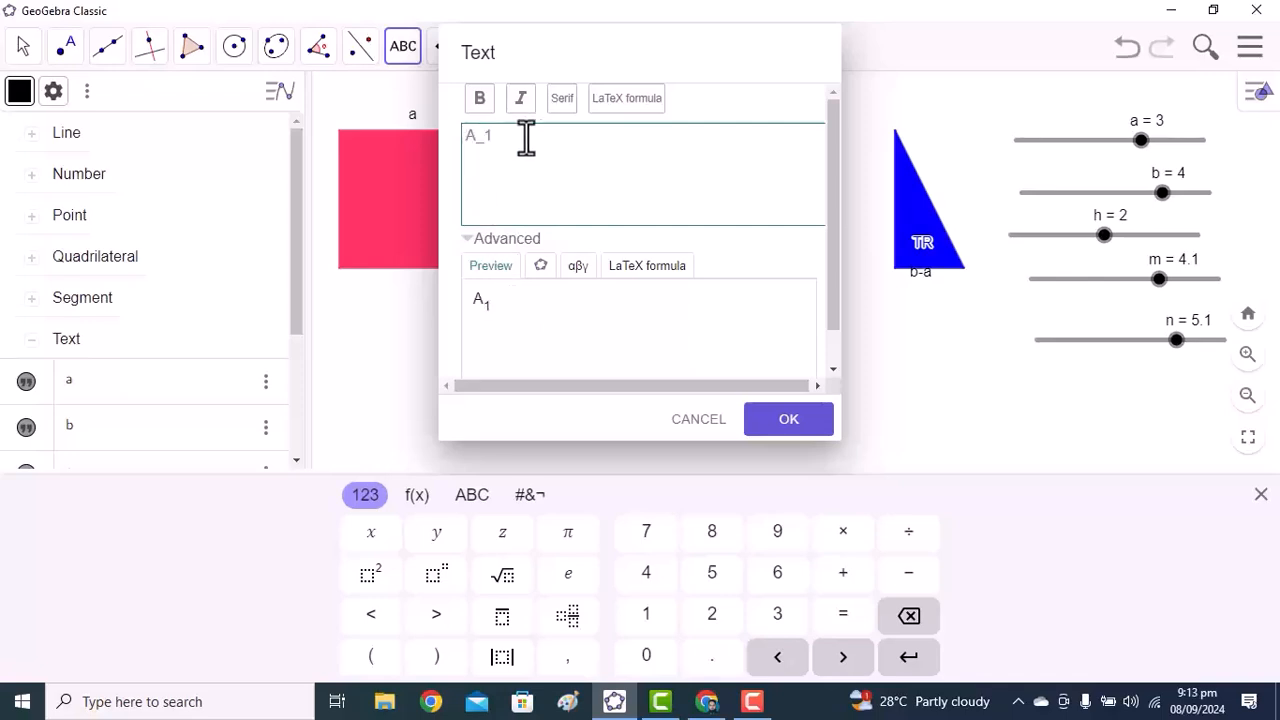
pyautogui.write('bh')
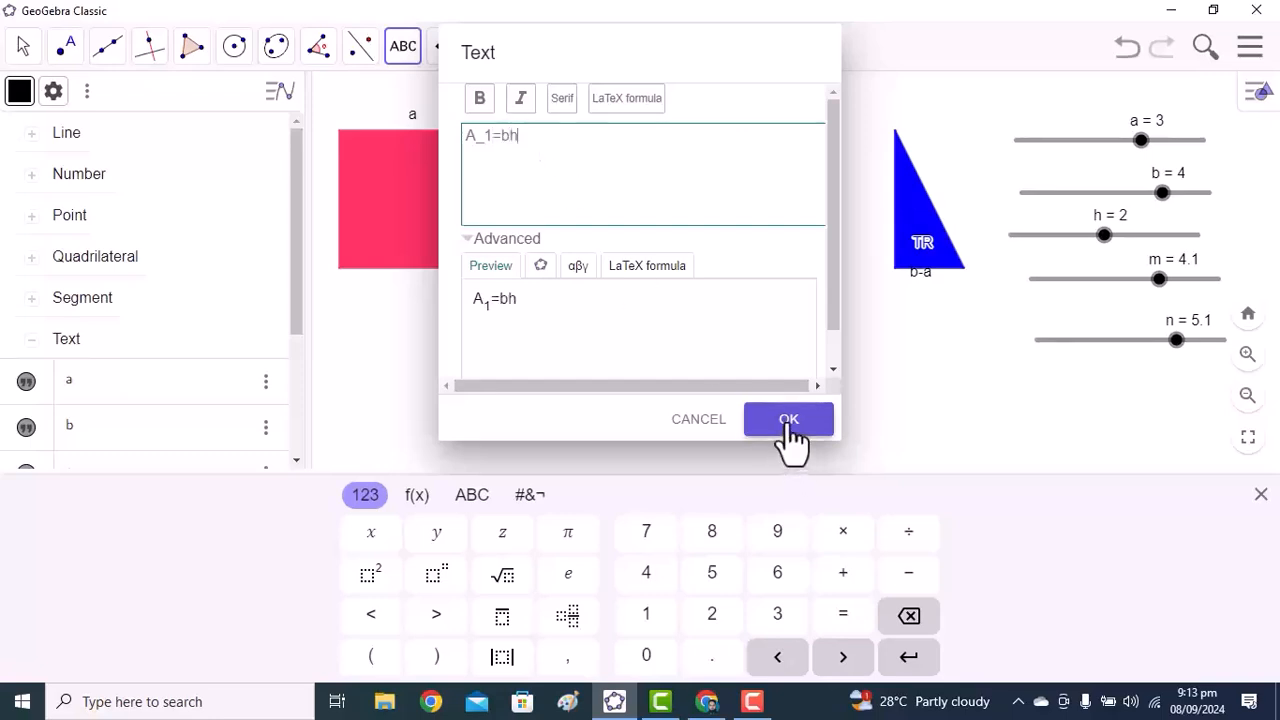
pyautogui.click(789, 420)
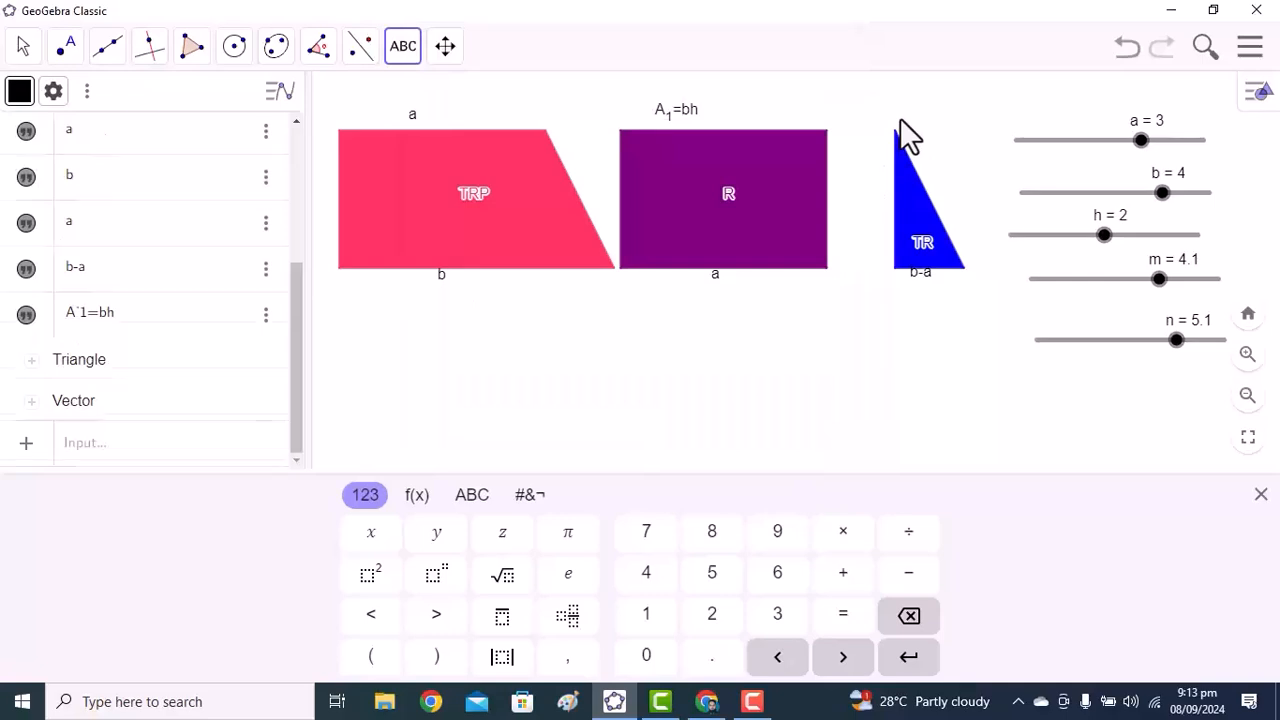
# Step: Add the area formula text A_2= 1/2 (b-a)h above the blue triangle
pyautogui.click(900, 120)
pyautogui.click(503, 257)
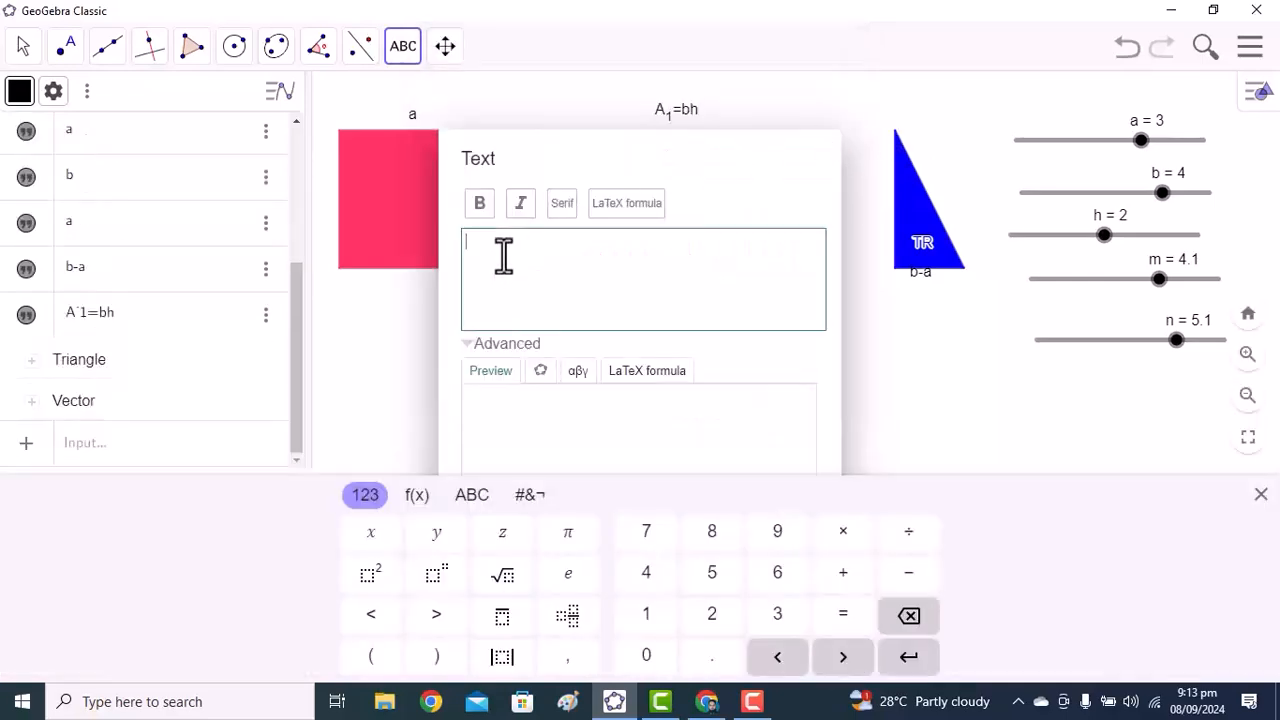
pyautogui.write('A_2= 1/')
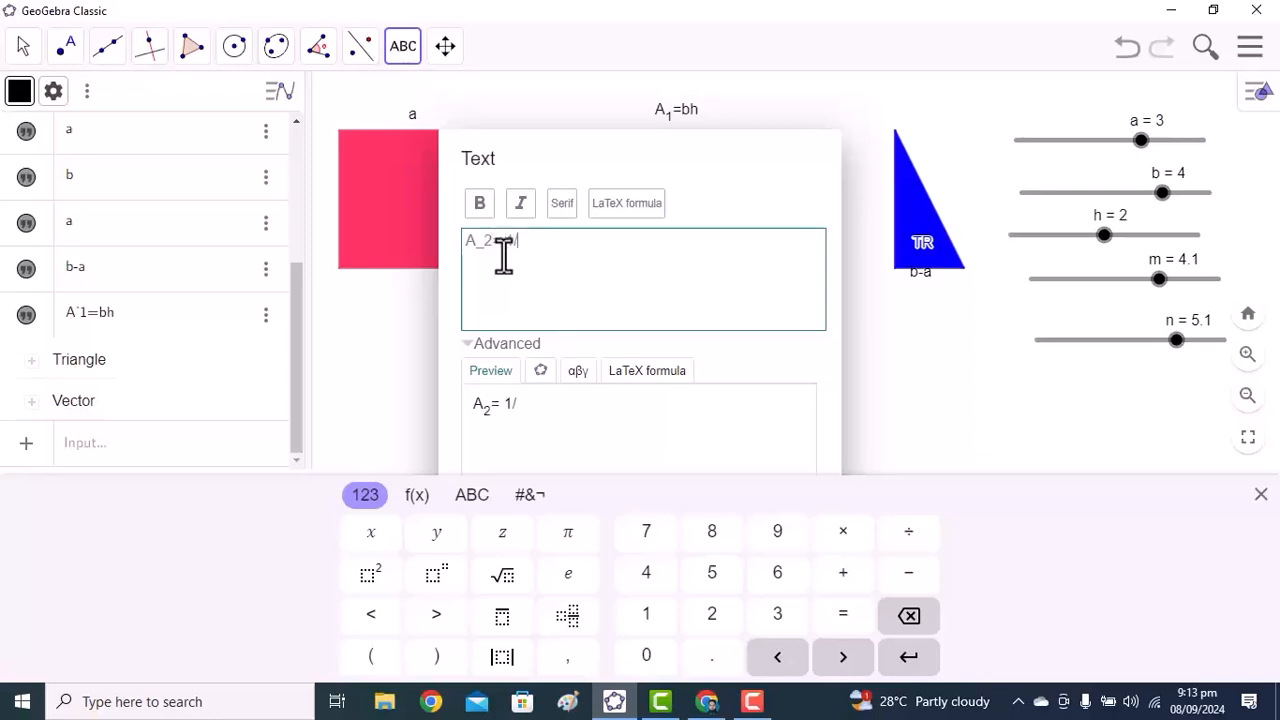
pyautogui.write('2 b')
pyautogui.press('BackSpace')
pyautogui.write('(')
pyautogui.click(596, 347)
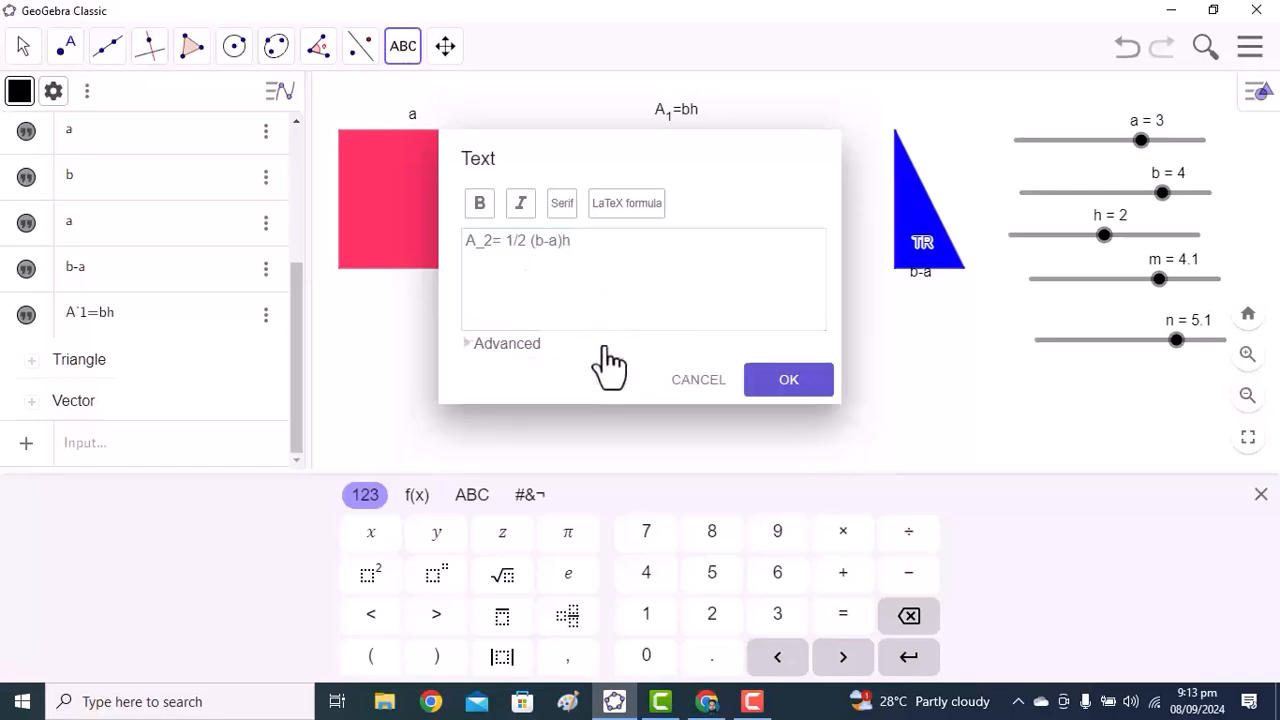
pyautogui.click(770, 387)
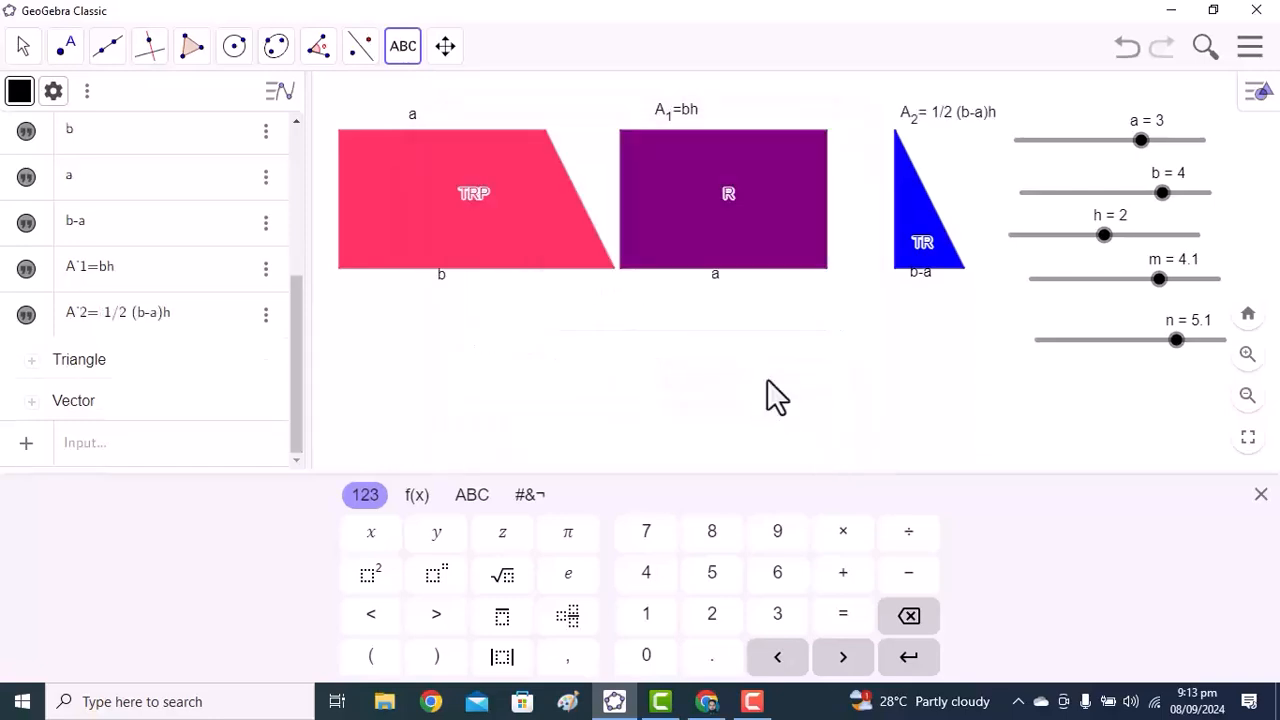
# Step: Move the b-a text under the triangle and the a text under the rectangle slightly down, clear of the shapes' edges
pyautogui.click(26, 48)
pyautogui.click(48, 100)
pyautogui.click(922, 280)
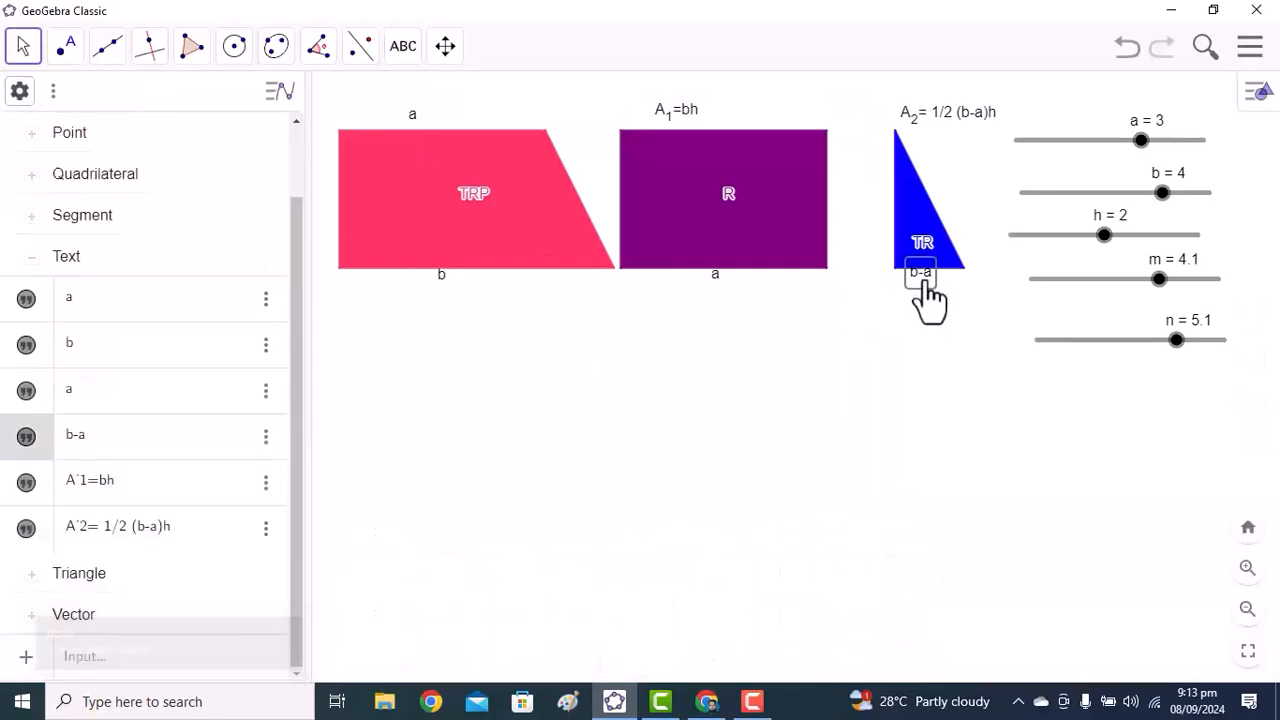
pyautogui.moveTo(717, 276); pyautogui.dragTo(720, 282)
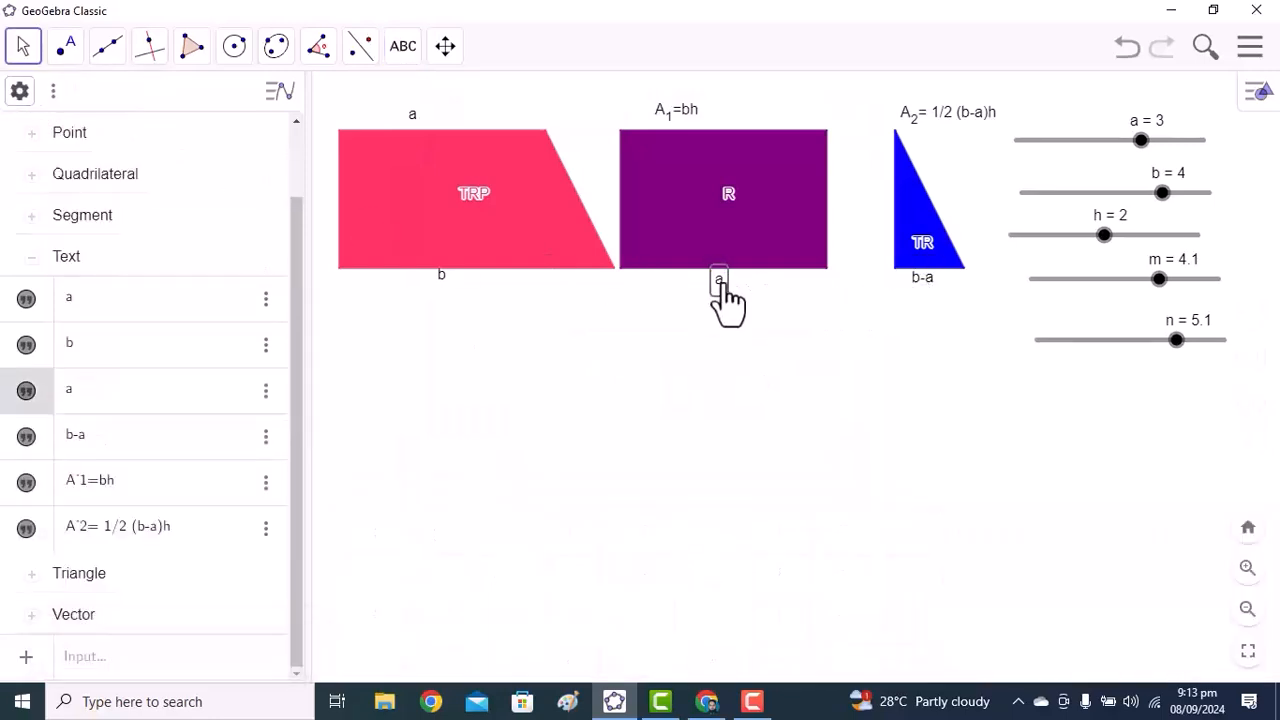
# Step: Select all six texts around the trapezium, rectangle and triangle together and make them bold
pyautogui.click(412, 115)
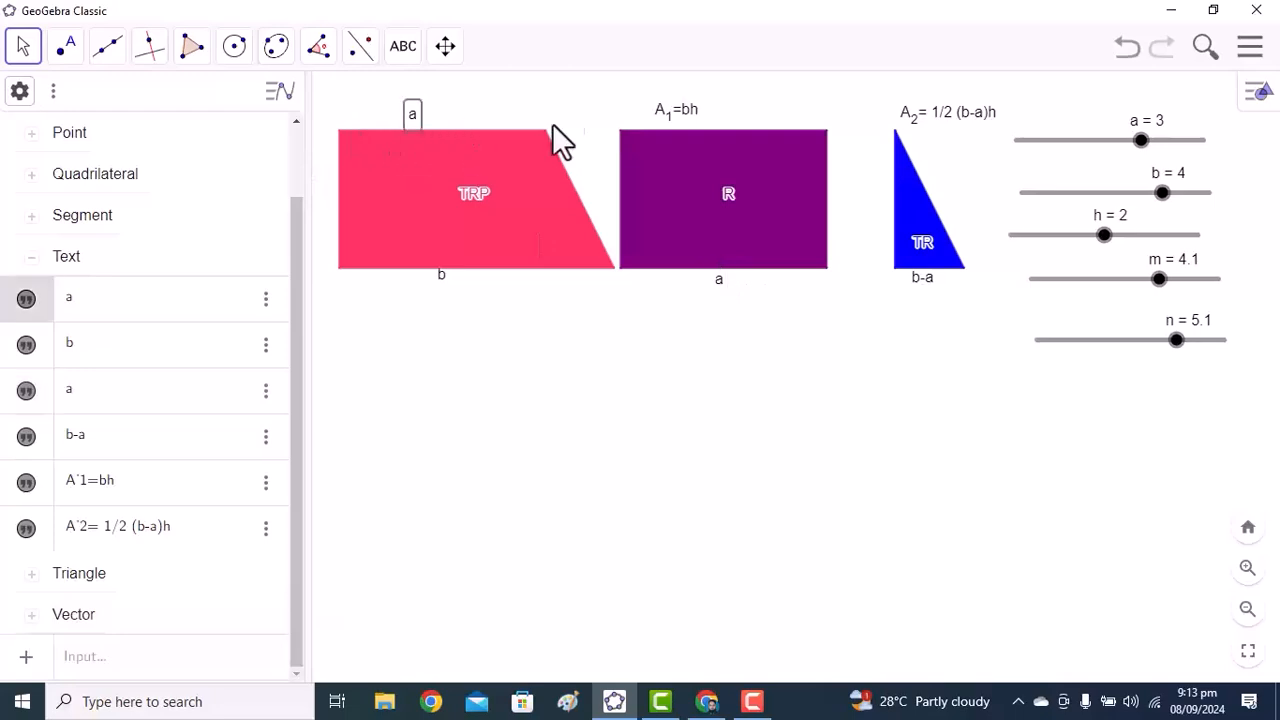
pyautogui.click(678, 112)
pyautogui.keyDown('ctrl'); pyautogui.click(951, 113); pyautogui.keyUp('ctrl')
pyautogui.keyDown('ctrl'); pyautogui.click(921, 278); pyautogui.keyUp('ctrl')
pyautogui.keyDown('ctrl'); pyautogui.click(718, 280); pyautogui.keyUp('ctrl')
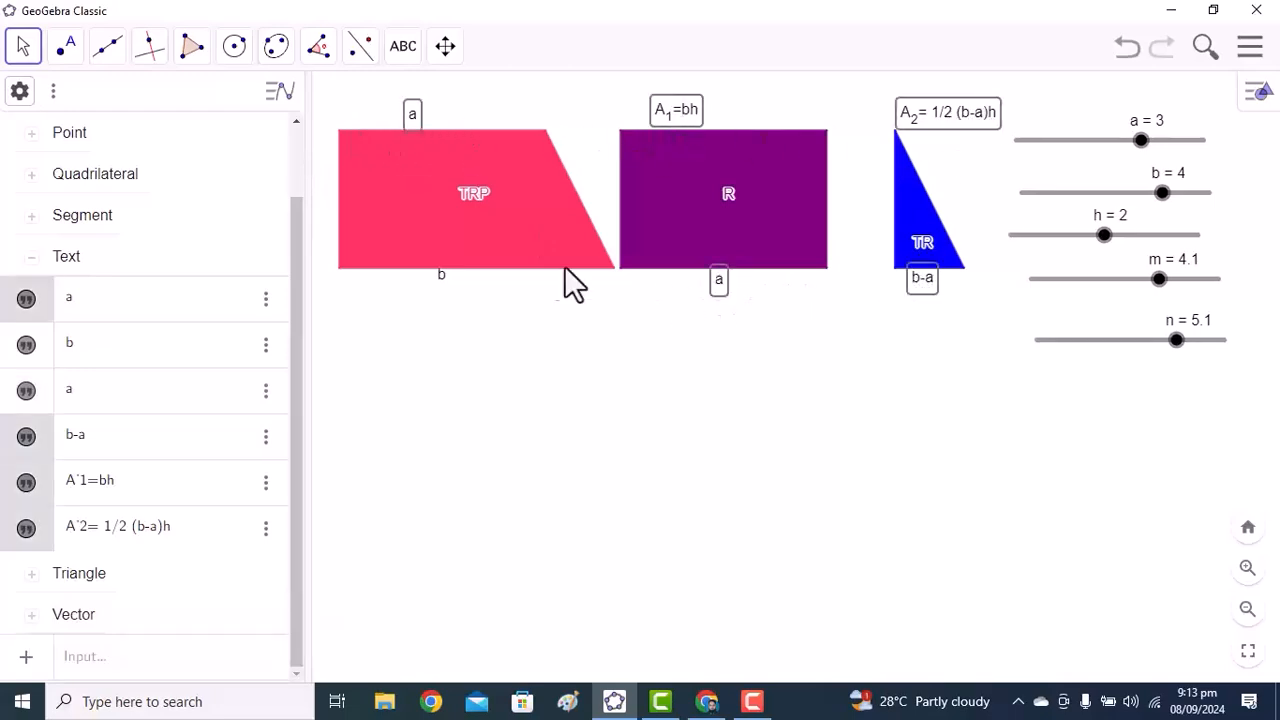
pyautogui.keyDown('ctrl'); pyautogui.click(439, 275); pyautogui.keyUp('ctrl')
pyautogui.rightClick(439, 276)
pyautogui.click(500, 484)
pyautogui.click(1110, 100)
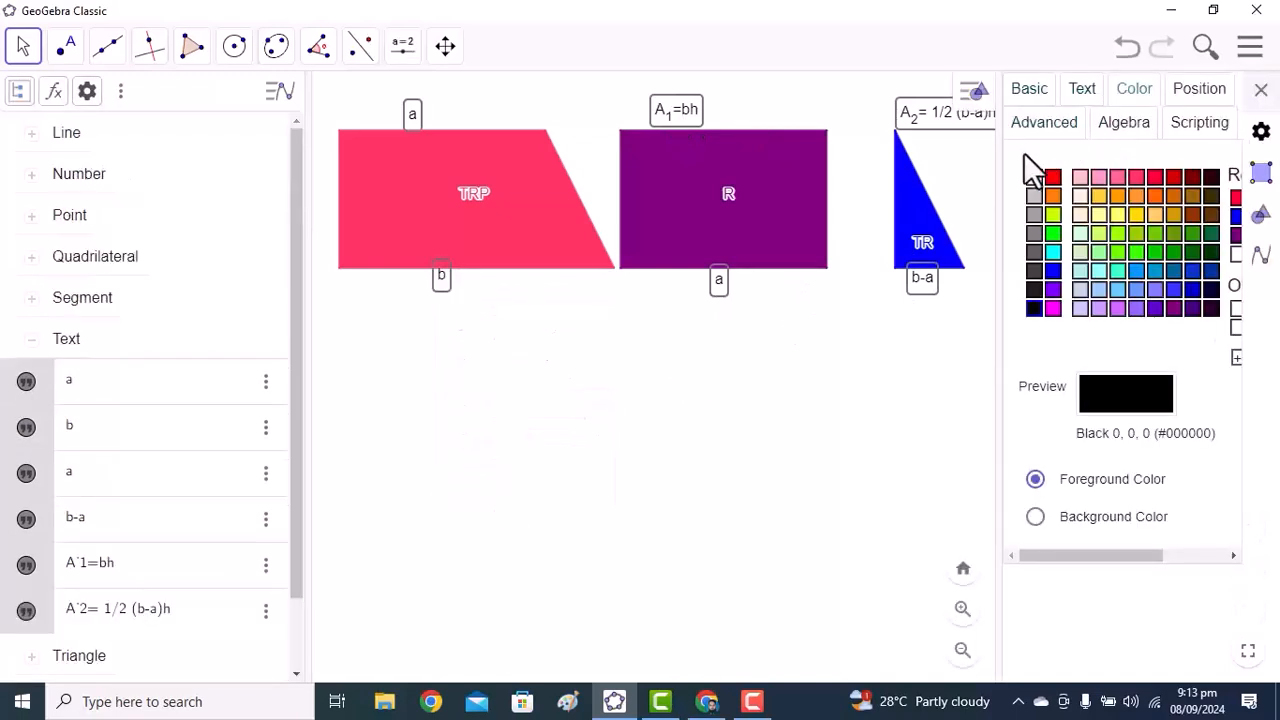
pyautogui.click(1076, 98)
pyautogui.click(1150, 205)
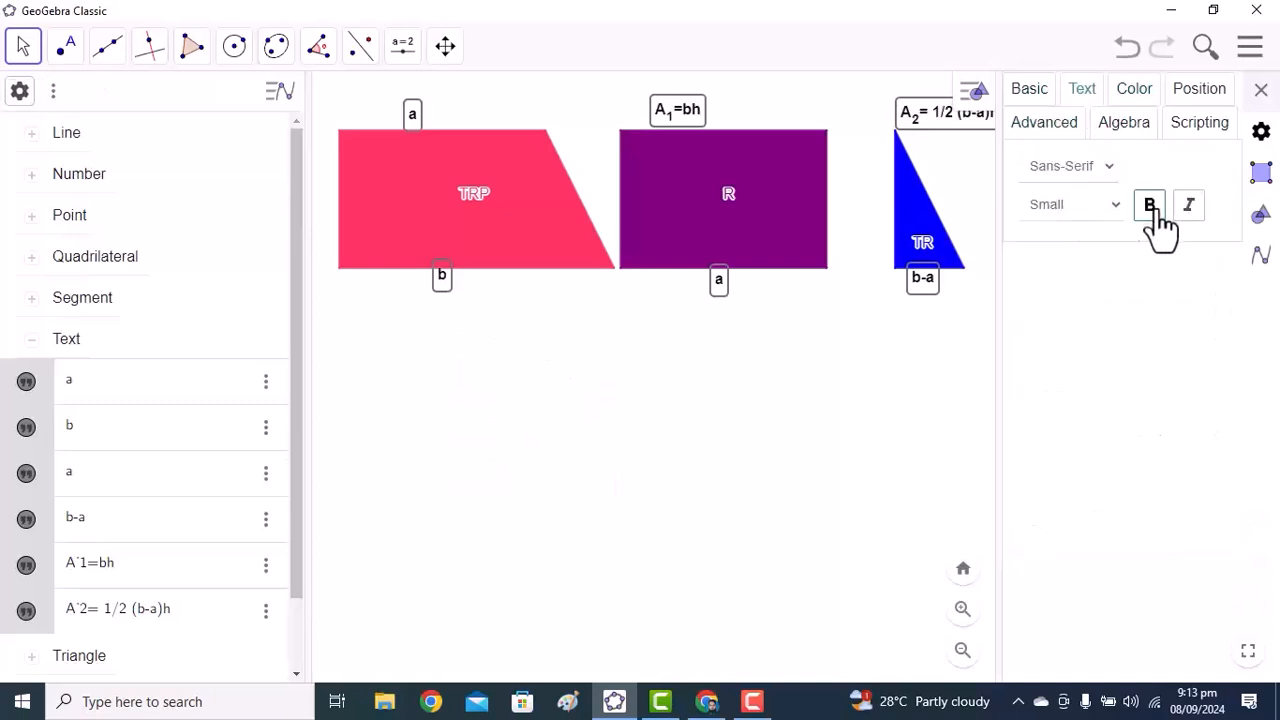
pyautogui.click(1261, 91)
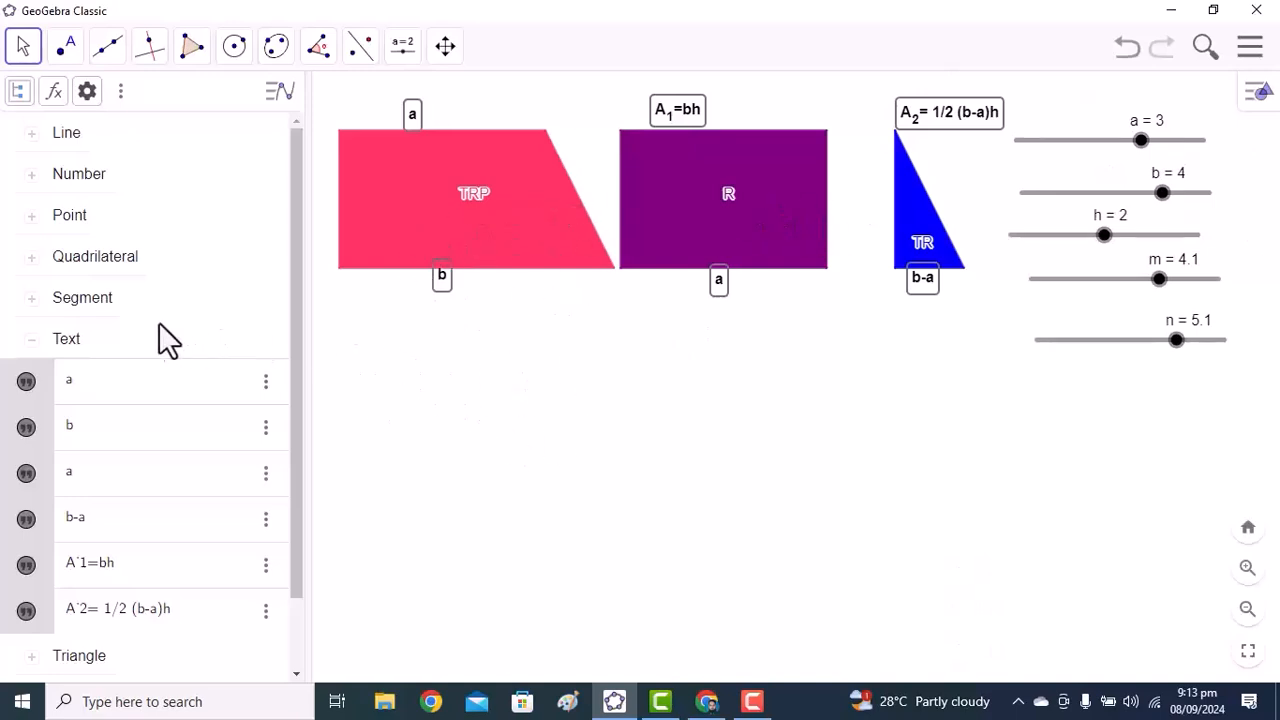
# Step: Collapse the Text group and calculate the trapezium's area by entering Area(TRP)
pyautogui.click(36, 343)
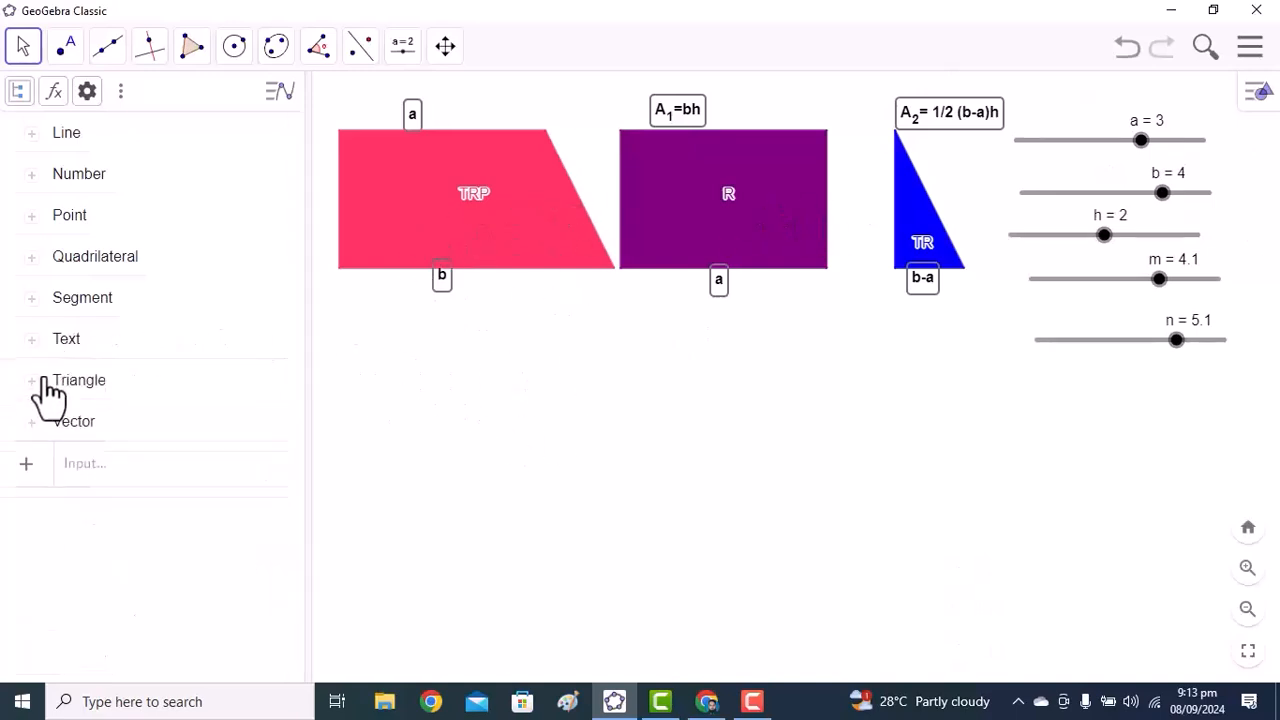
pyautogui.click(106, 468)
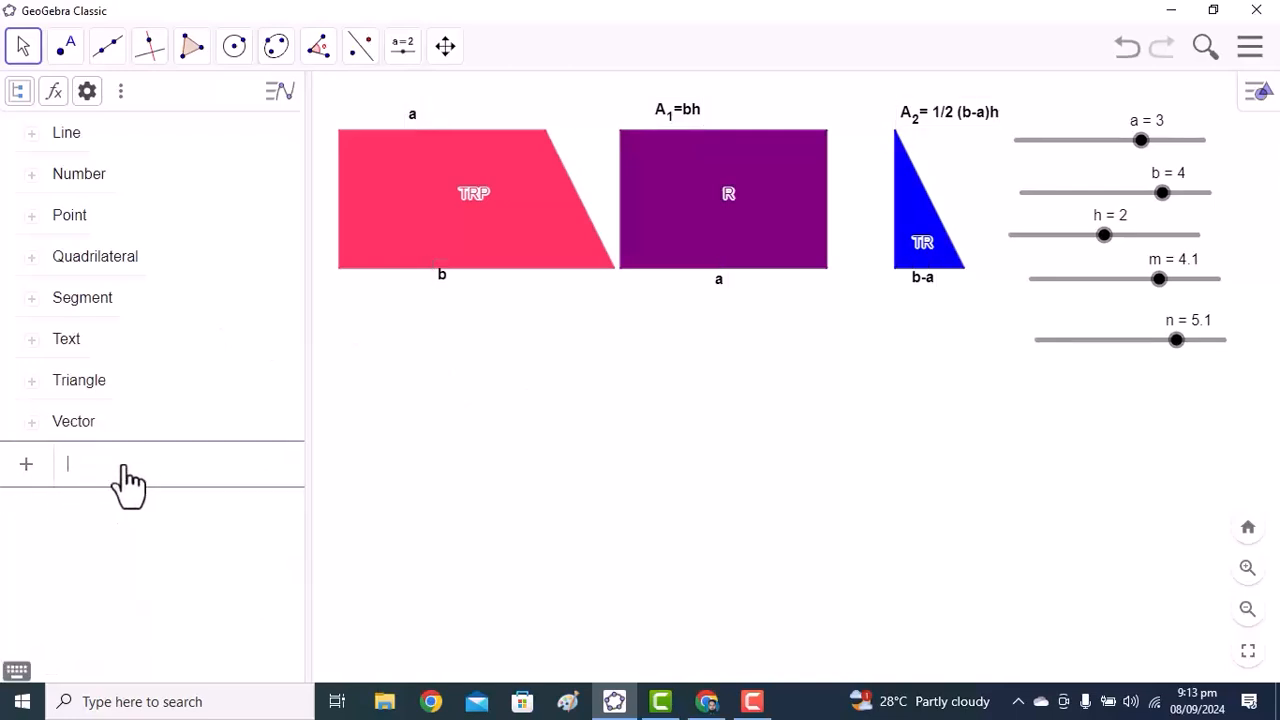
pyautogui.write('area')
pyautogui.moveTo(180, 540)
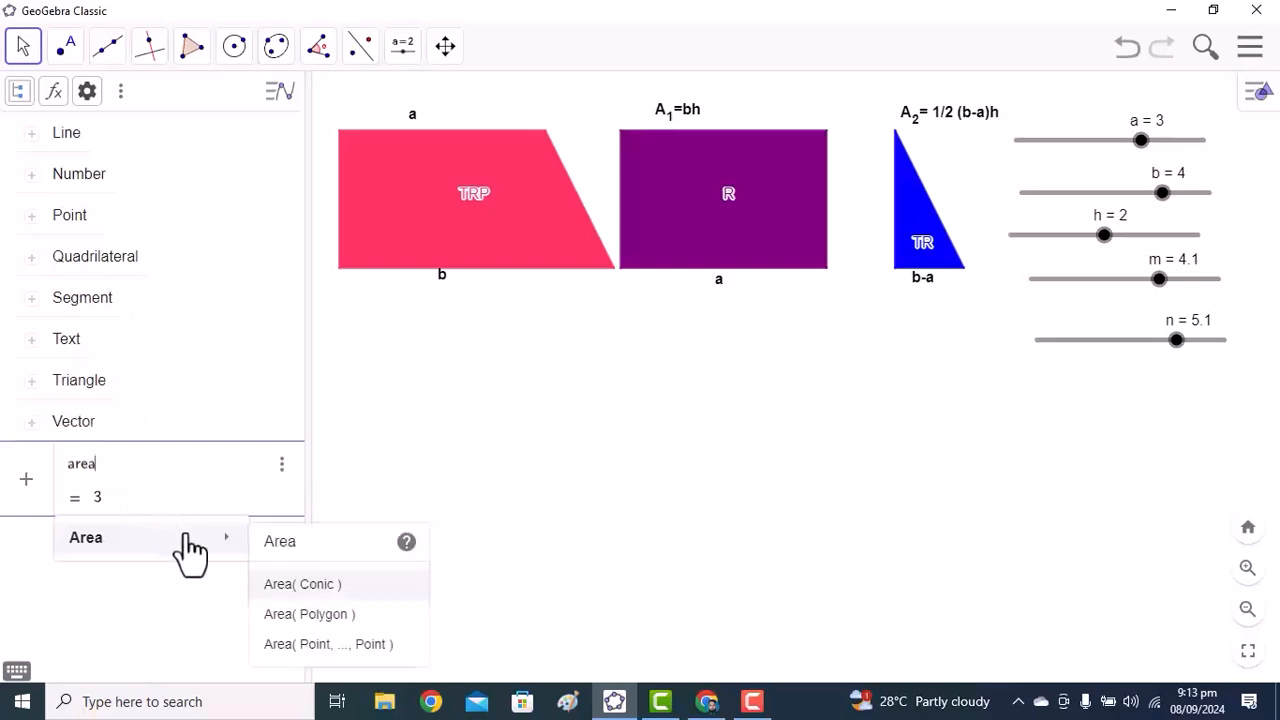
pyautogui.click(300, 614)
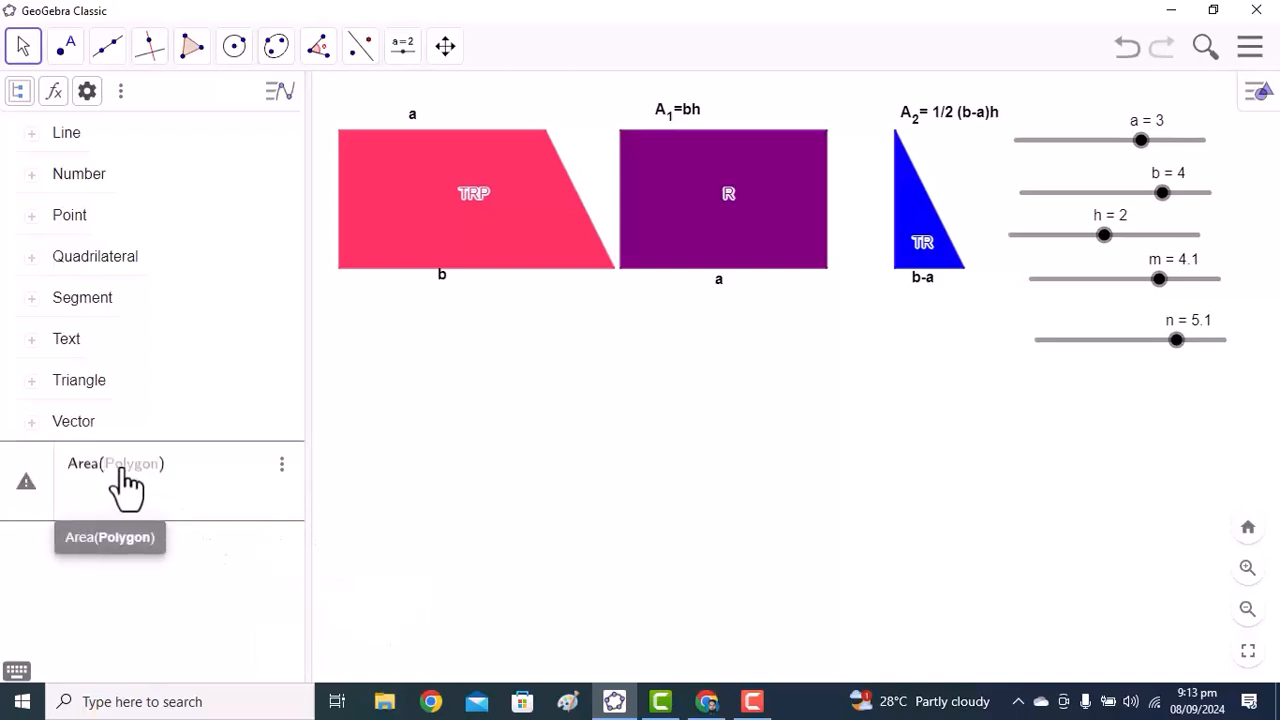
pyautogui.write('R')
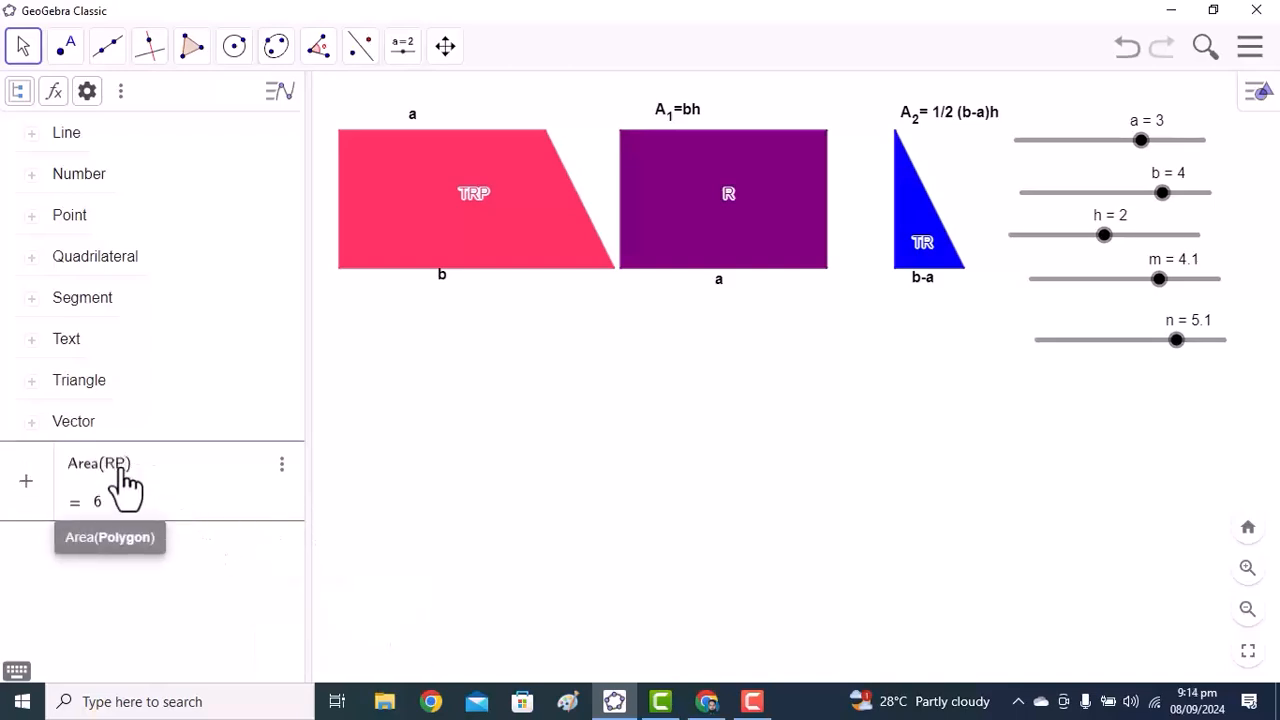
pyautogui.write('P')
pyautogui.press('BackSpace')
pyautogui.press('BackSpace')
pyautogui.write('TRP')
pyautogui.press('Return')
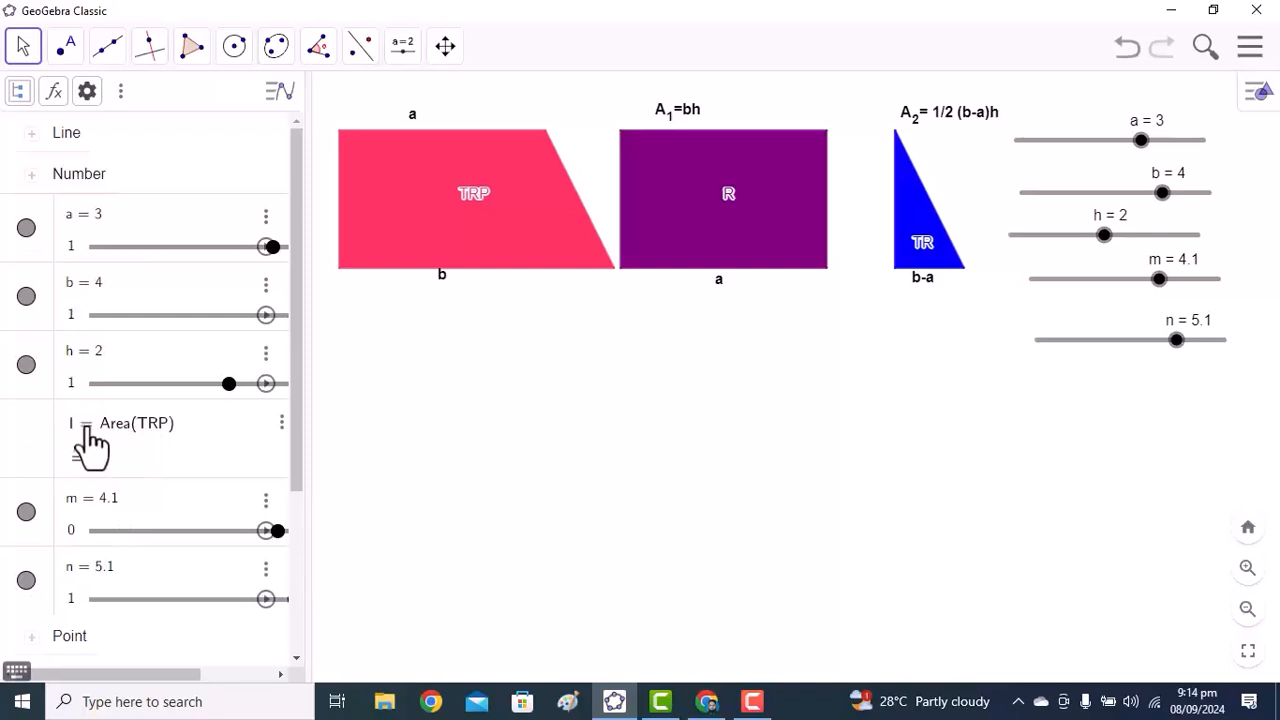
# Step: Rename the number holding the trapezium's area as L
pyautogui.click(43, 441)
pyautogui.rightClick(44, 428)
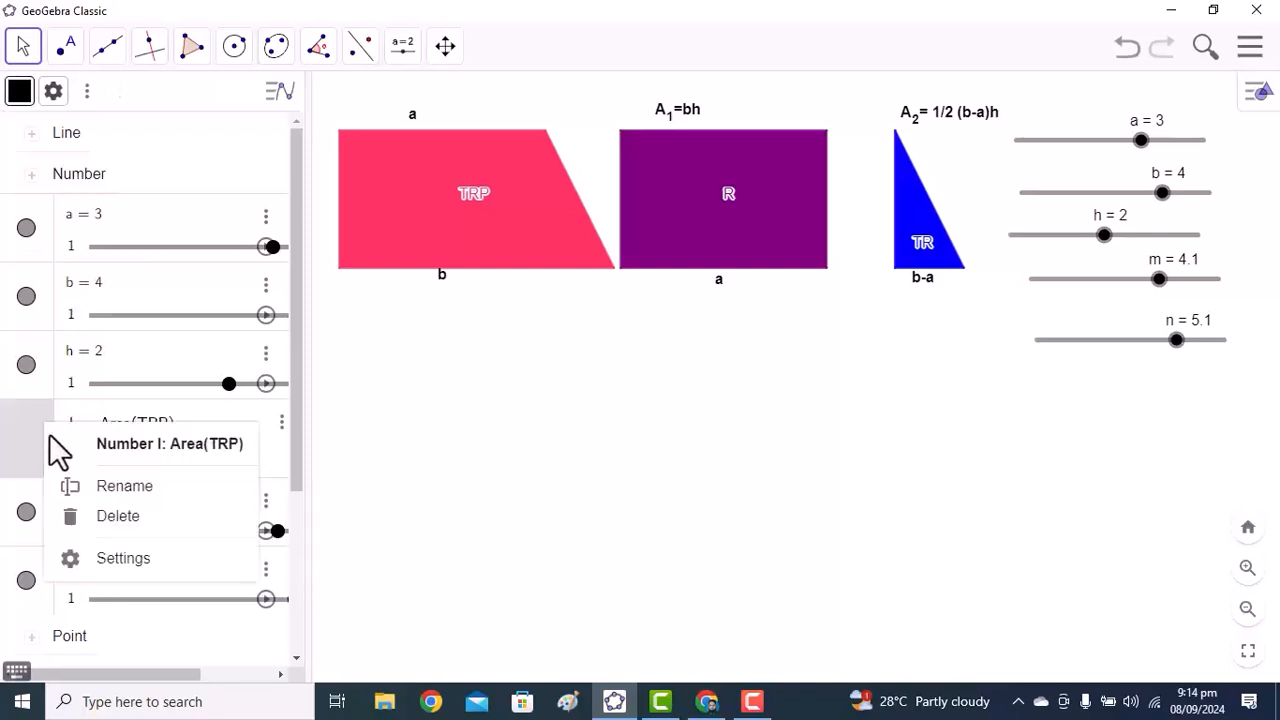
pyautogui.click(103, 500)
pyautogui.write('L')
pyautogui.press('Return')
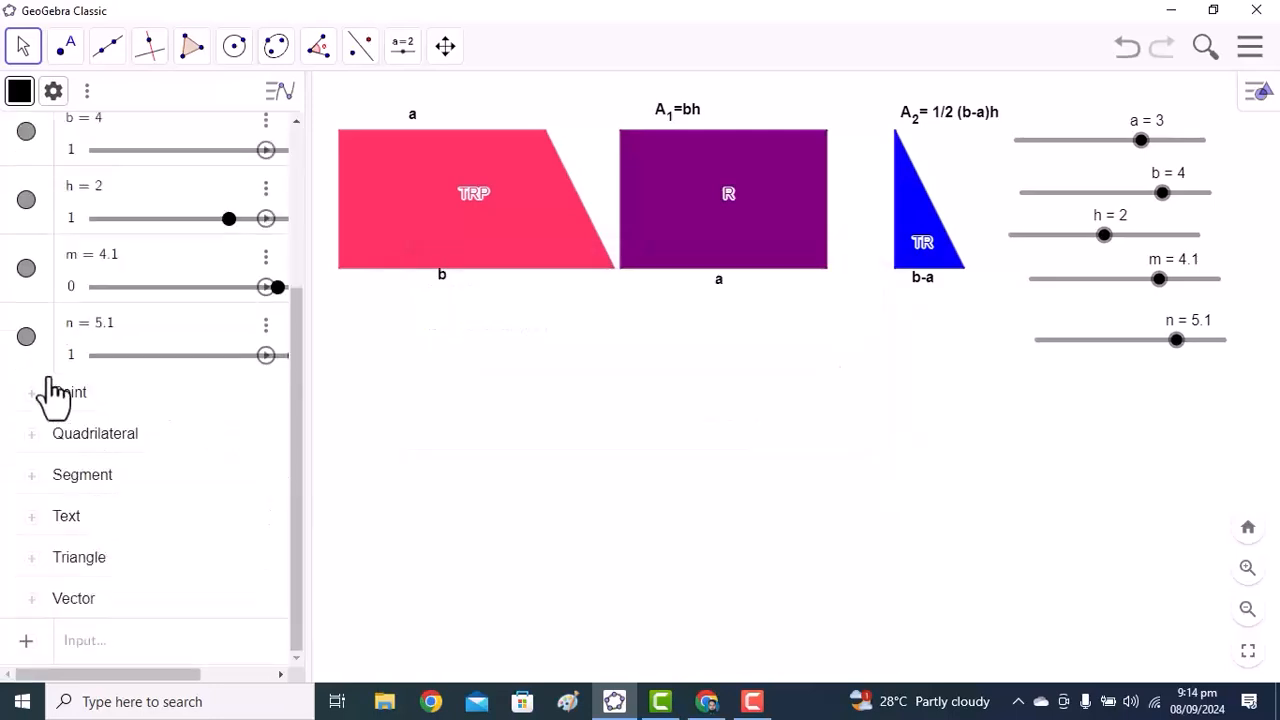
# Step: Collapse the Number group and calculate the purple rectangle's area by entering Area(R)
pyautogui.scroll(3, 20, 214)
pyautogui.click(31, 192)
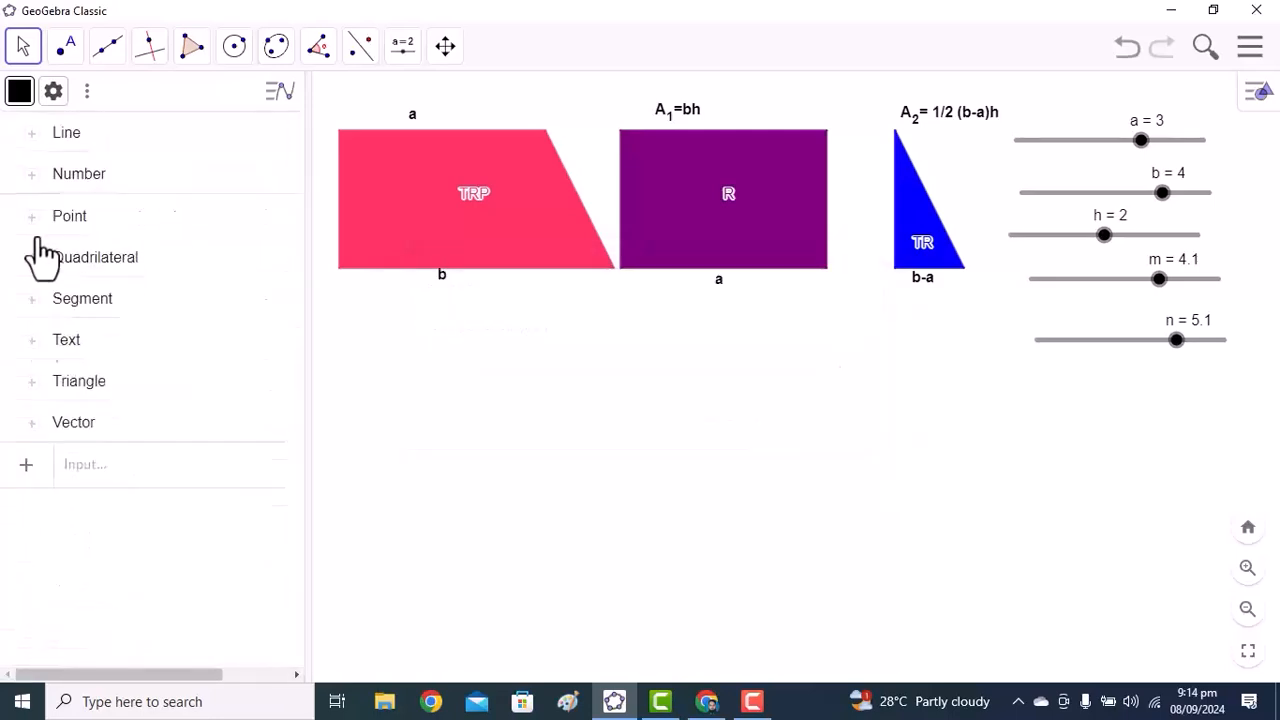
pyautogui.click(74, 462)
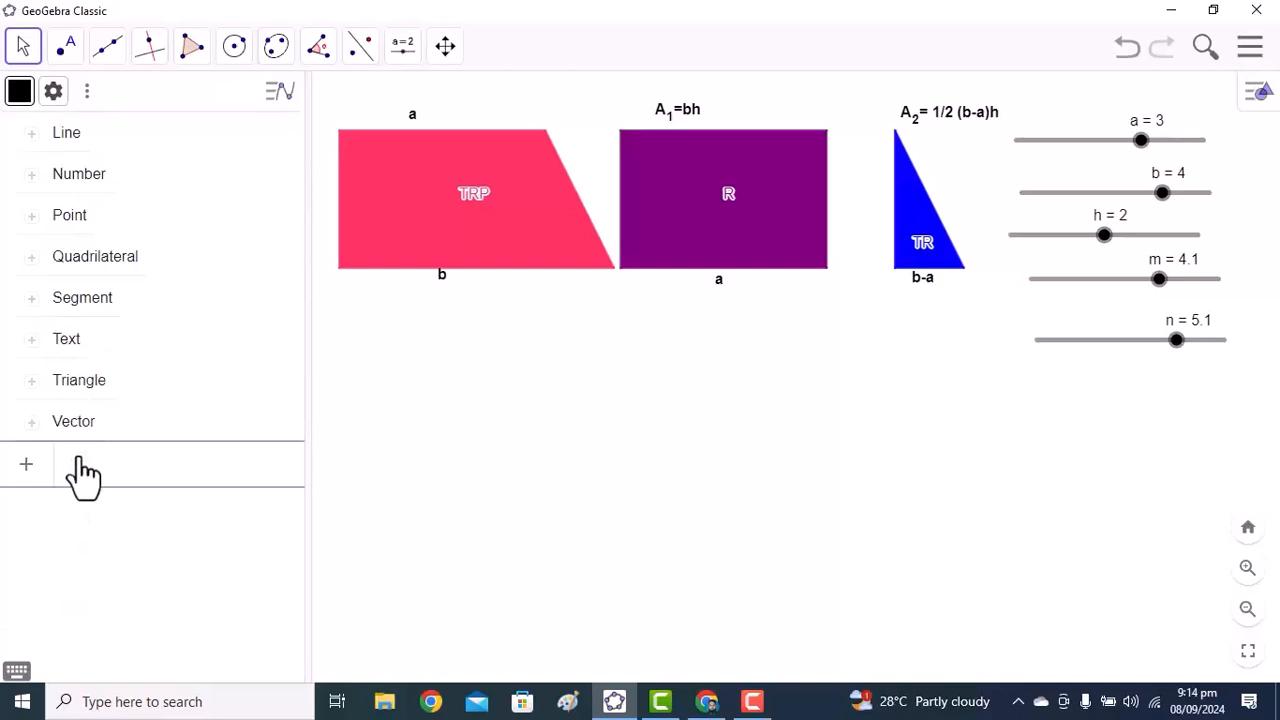
pyautogui.write('area')
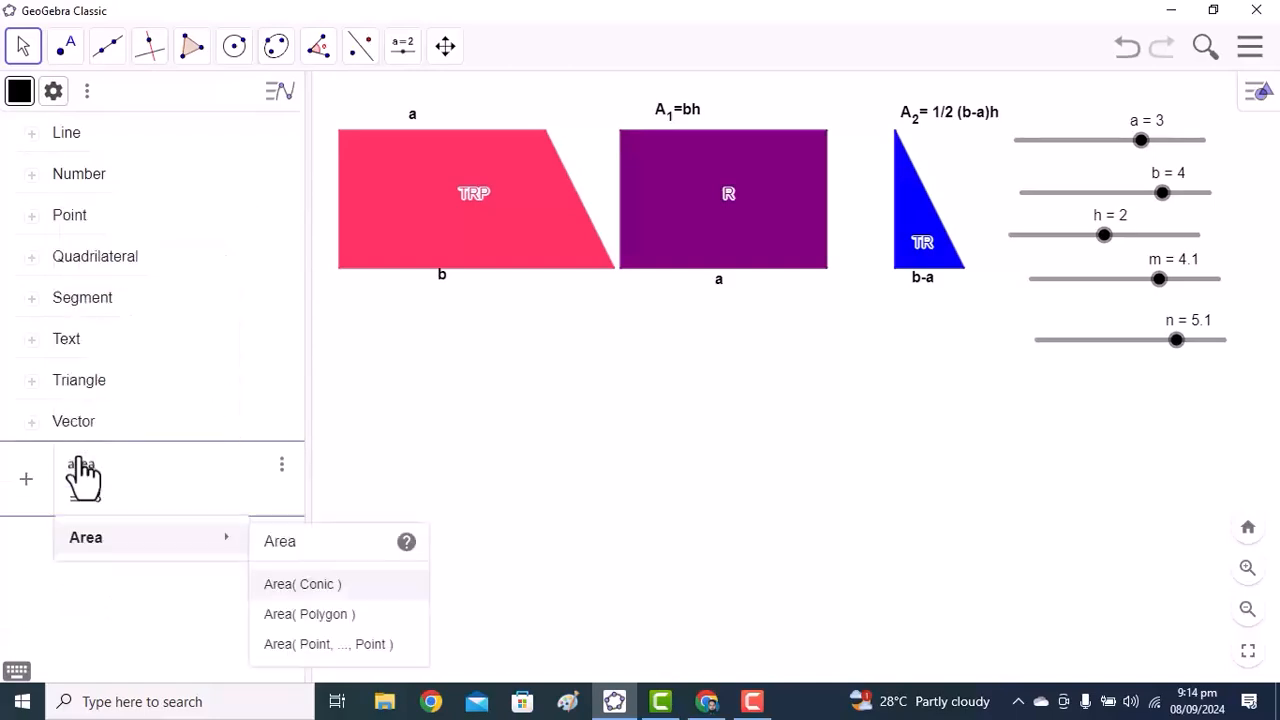
pyautogui.press('Up')
pyautogui.press('Return')
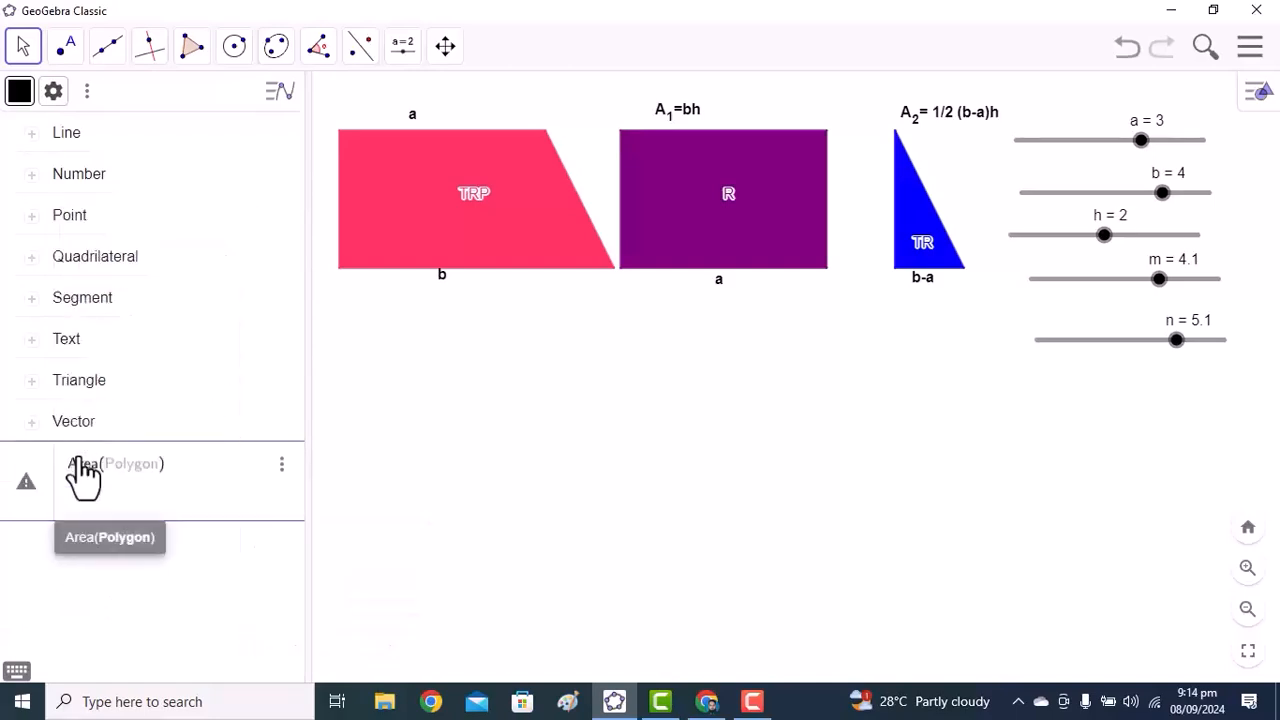
pyautogui.write('R')
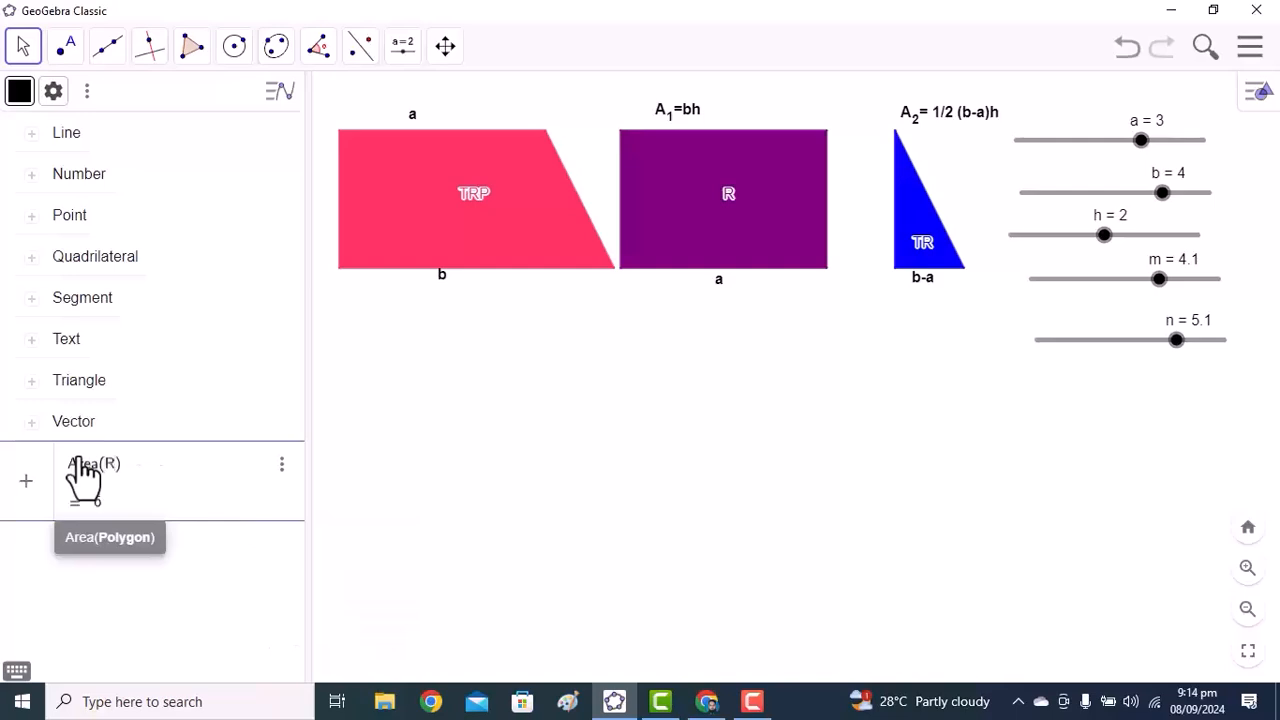
pyautogui.press('Return')
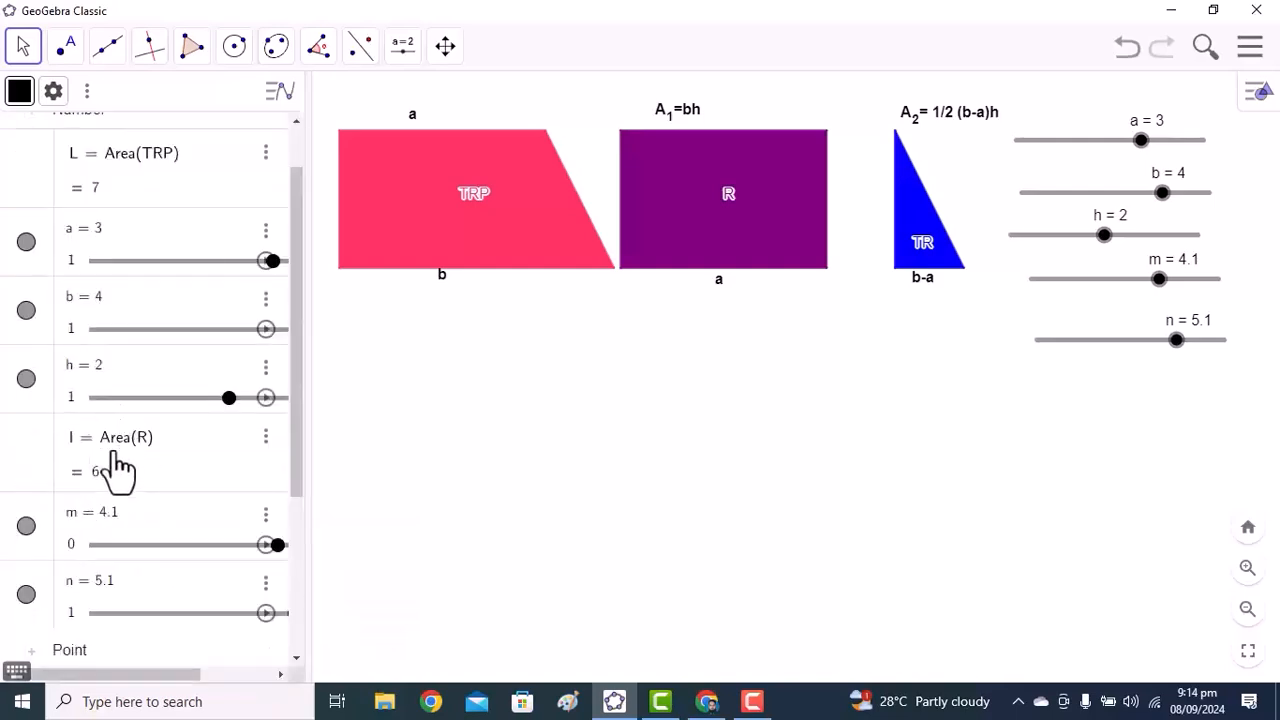
# Step: Rename the number holding the rectangle's area as M
pyautogui.rightClick(27, 445)
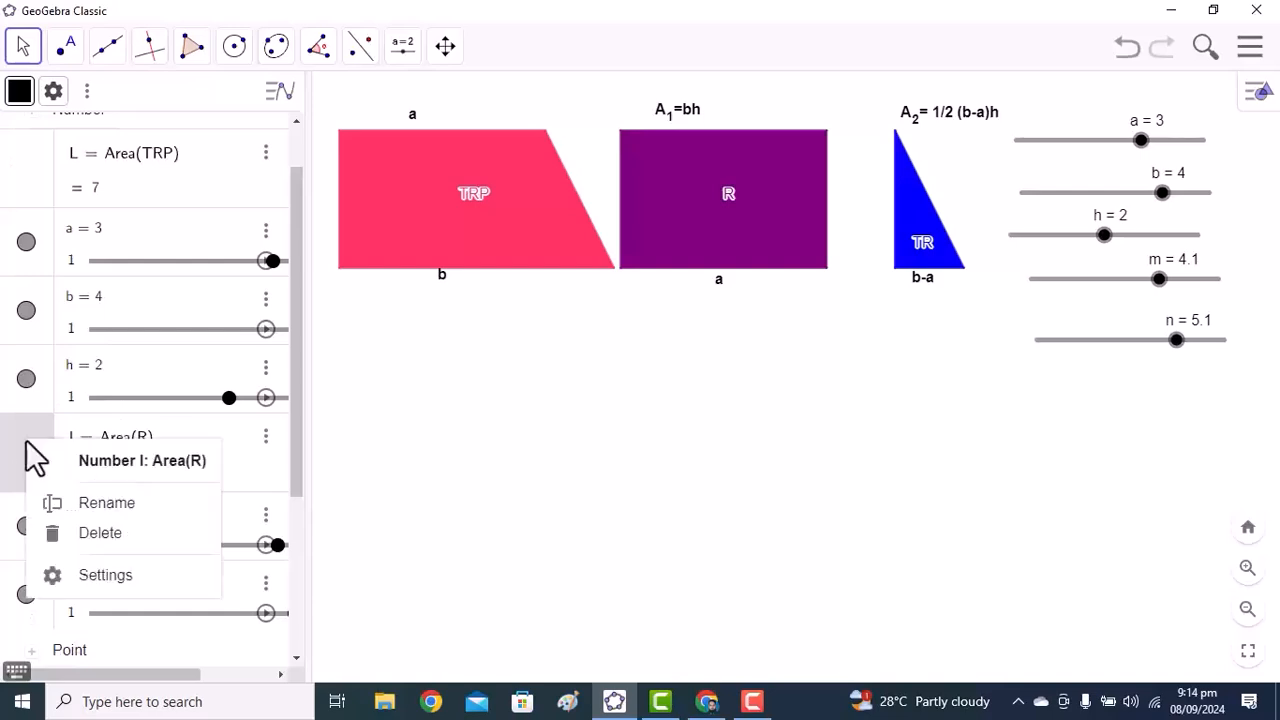
pyautogui.click(84, 505)
pyautogui.press('BackSpace')
pyautogui.write('M')
pyautogui.press('Return')
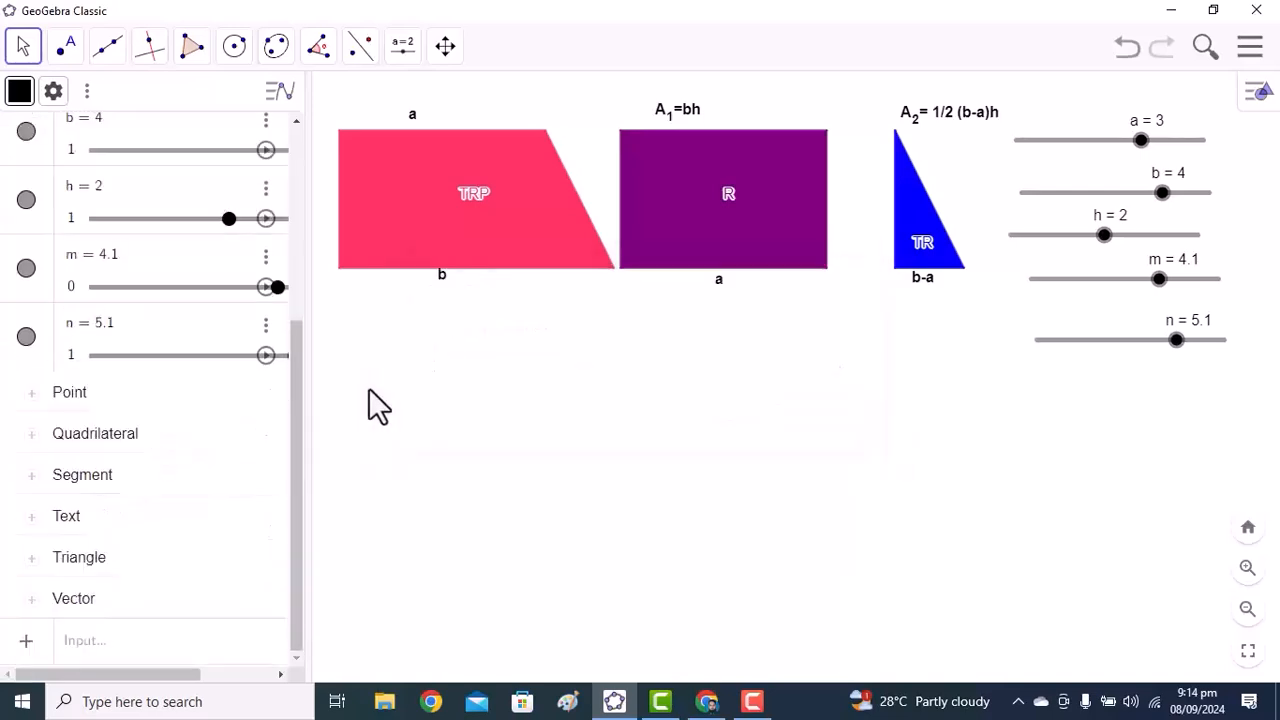
# Step: Collapse the Number group again and calculate the blue triangle's area by entering Area(TR)
pyautogui.scroll(3, 71, 286)
pyautogui.scroll(1, 37, 183)
pyautogui.click(31, 140)
pyautogui.click(100, 468)
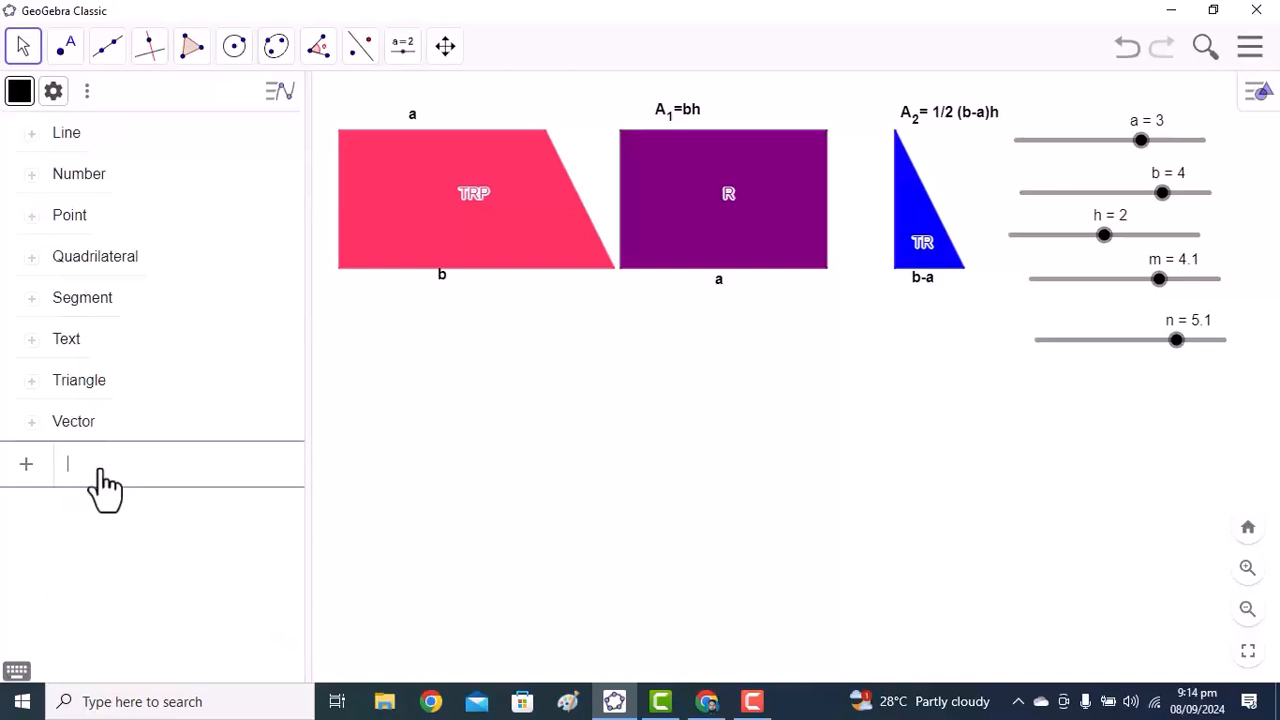
pyautogui.write('area')
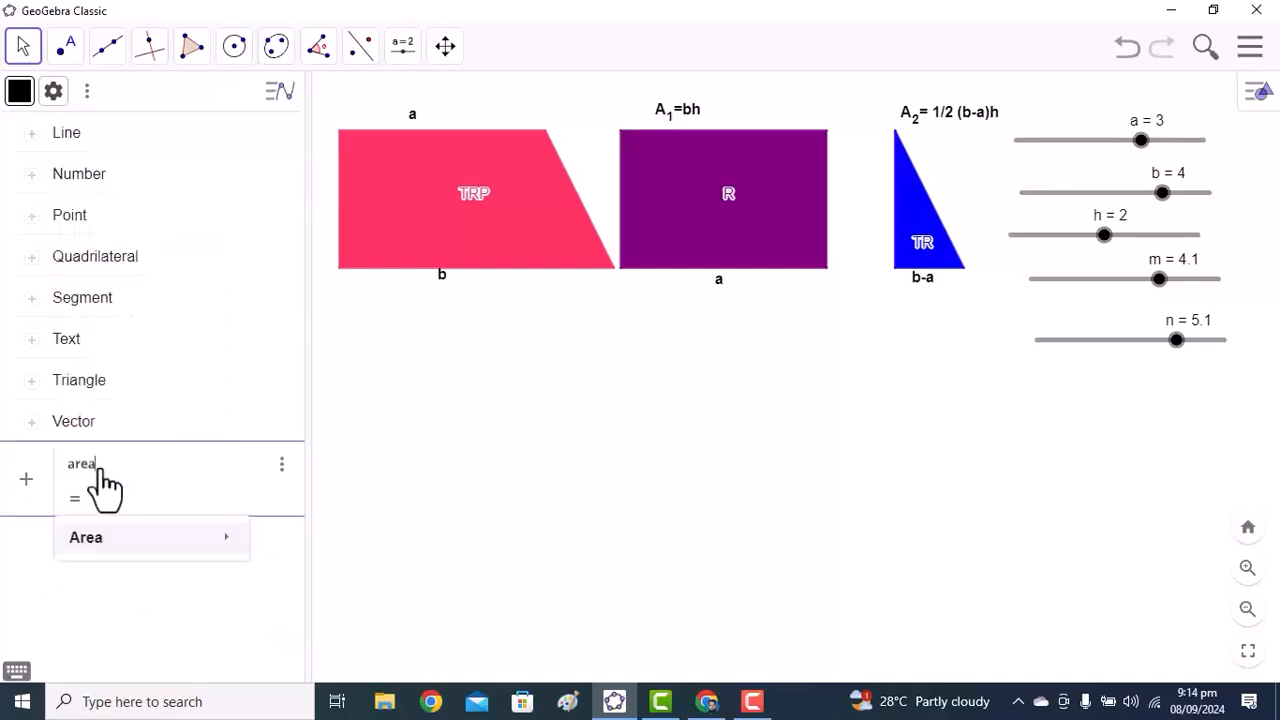
pyautogui.press('Right')
pyautogui.press('Down')
pyautogui.press('Return')
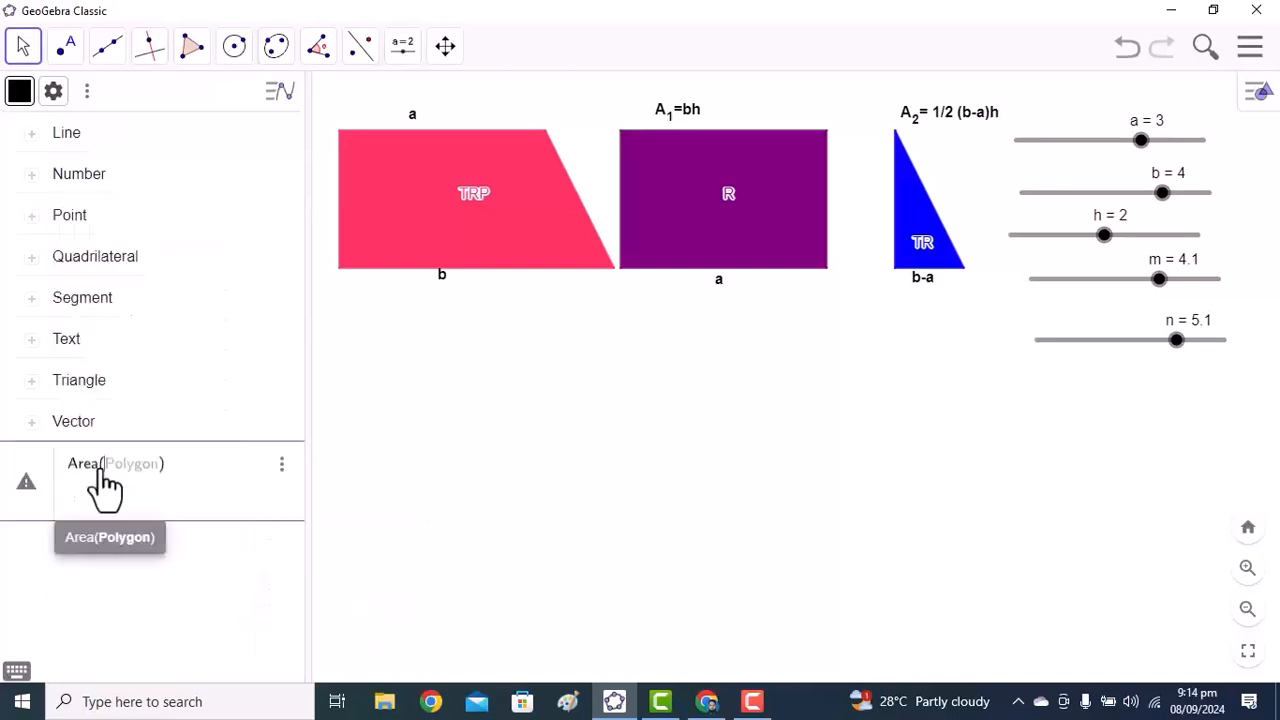
pyautogui.write('TR')
pyautogui.press('Return')
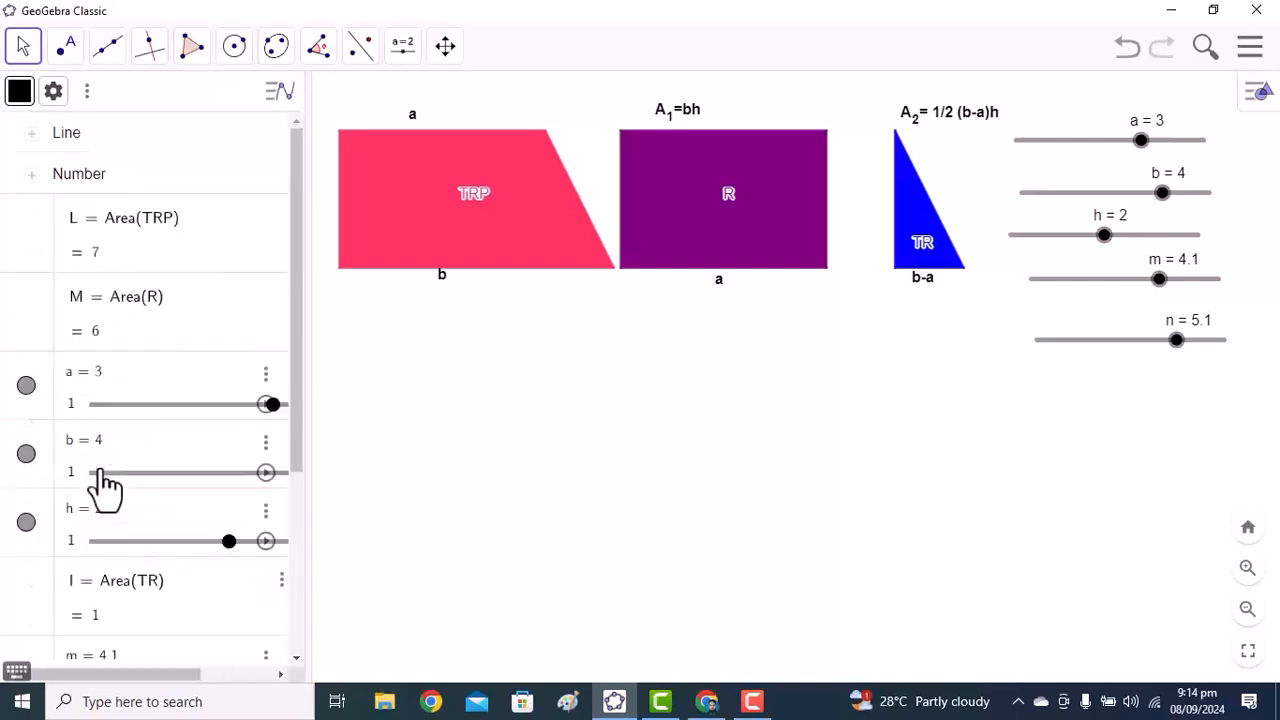
# Step: Rename the number holding the triangle's area as N and collapse the Number group
pyautogui.scroll(-3, 86, 534)
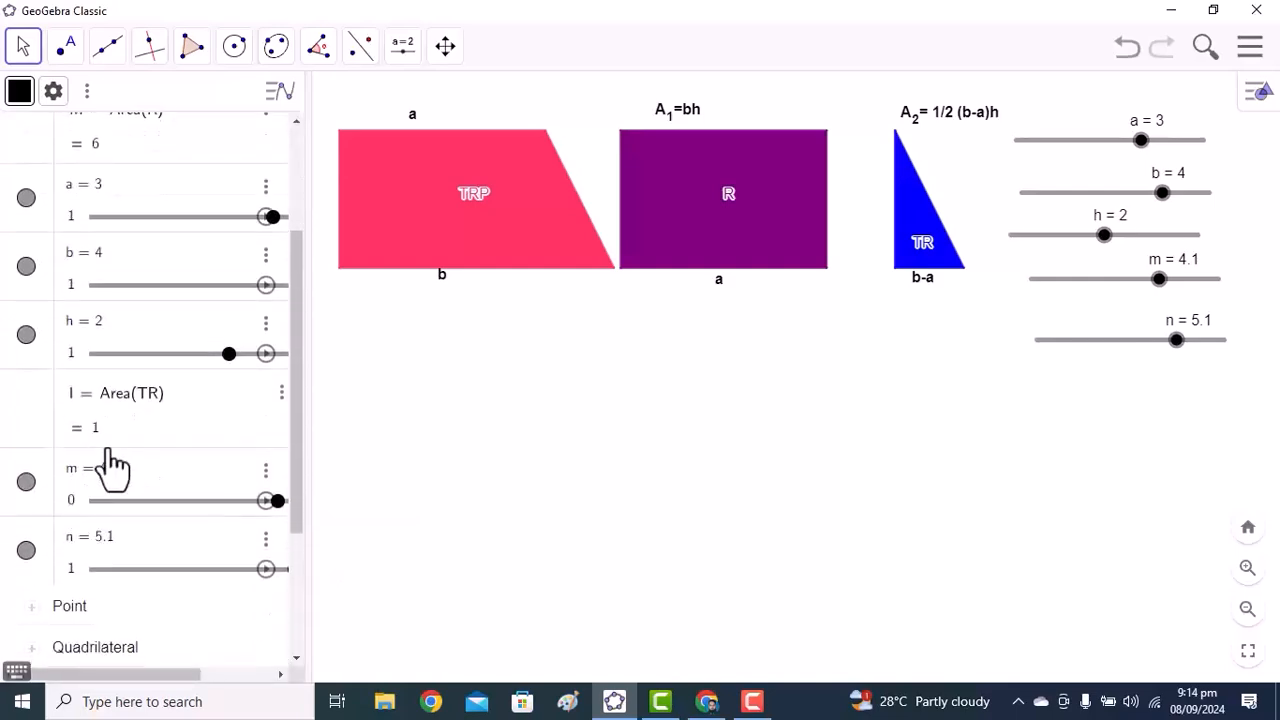
pyautogui.rightClick(42, 402)
pyautogui.click(90, 462)
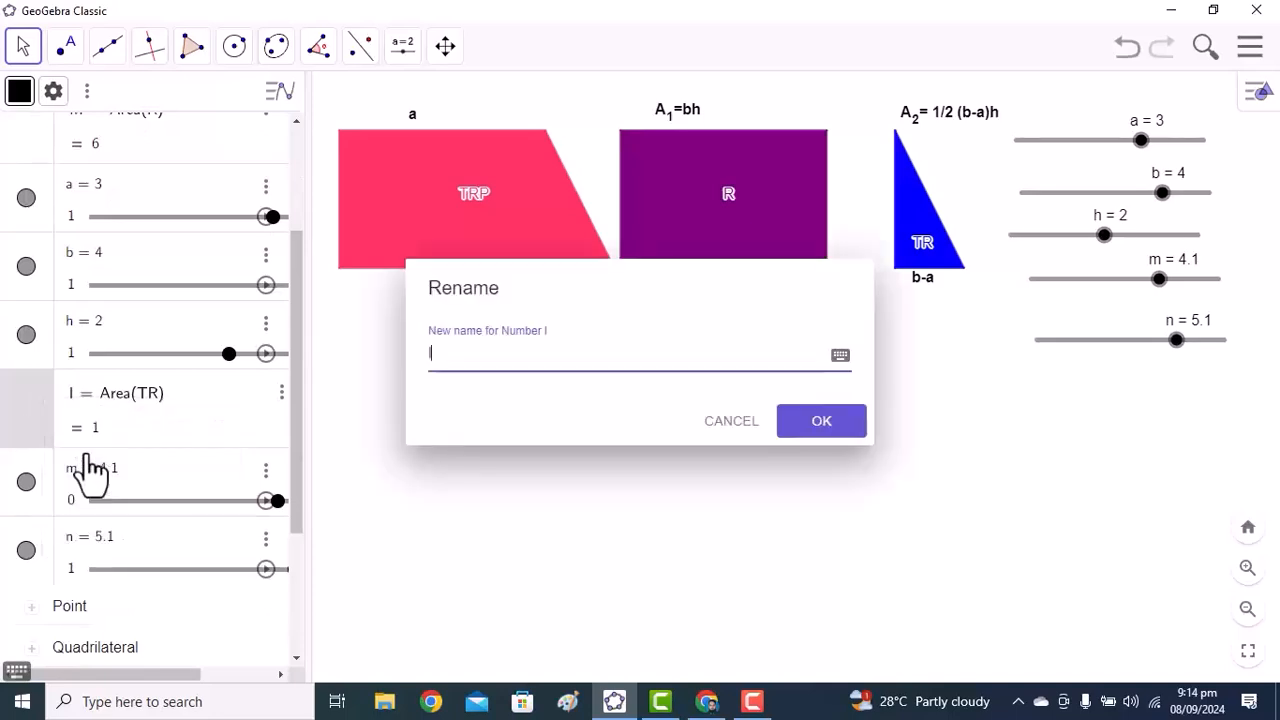
pyautogui.write('N')
pyautogui.press('Return')
pyautogui.scroll(-3, 88, 472)
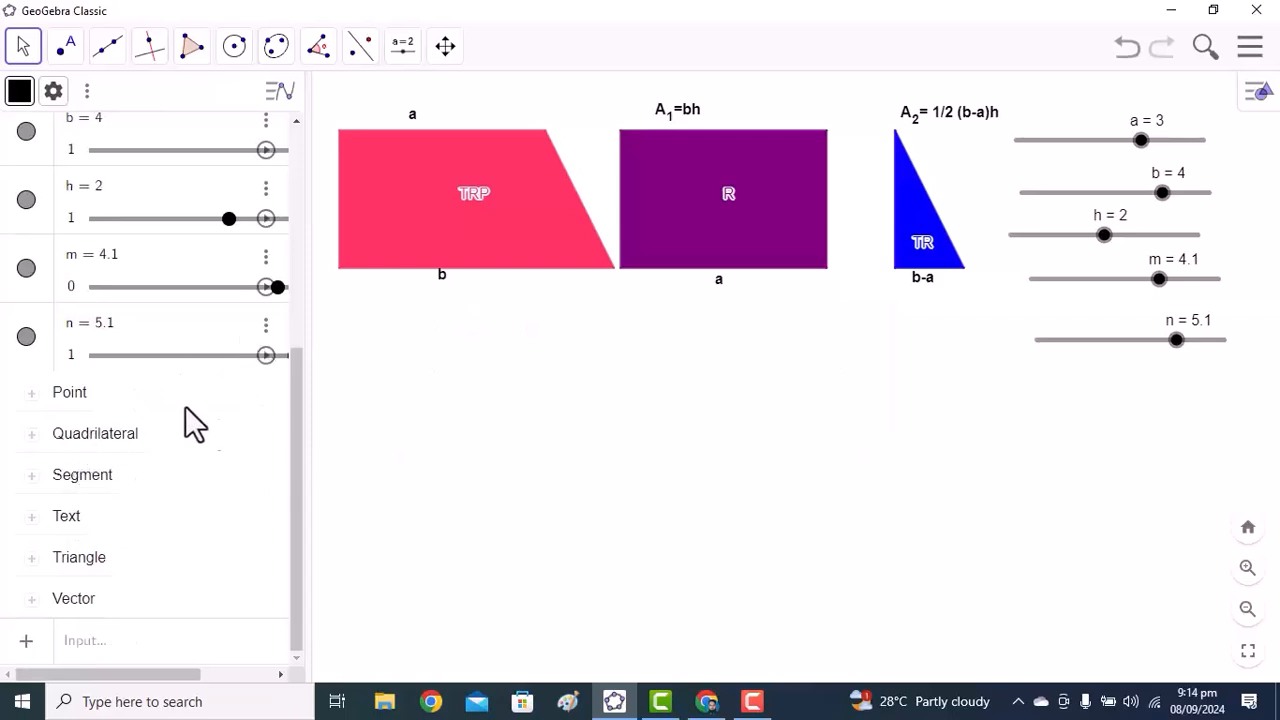
pyautogui.scroll(5, 45, 225)
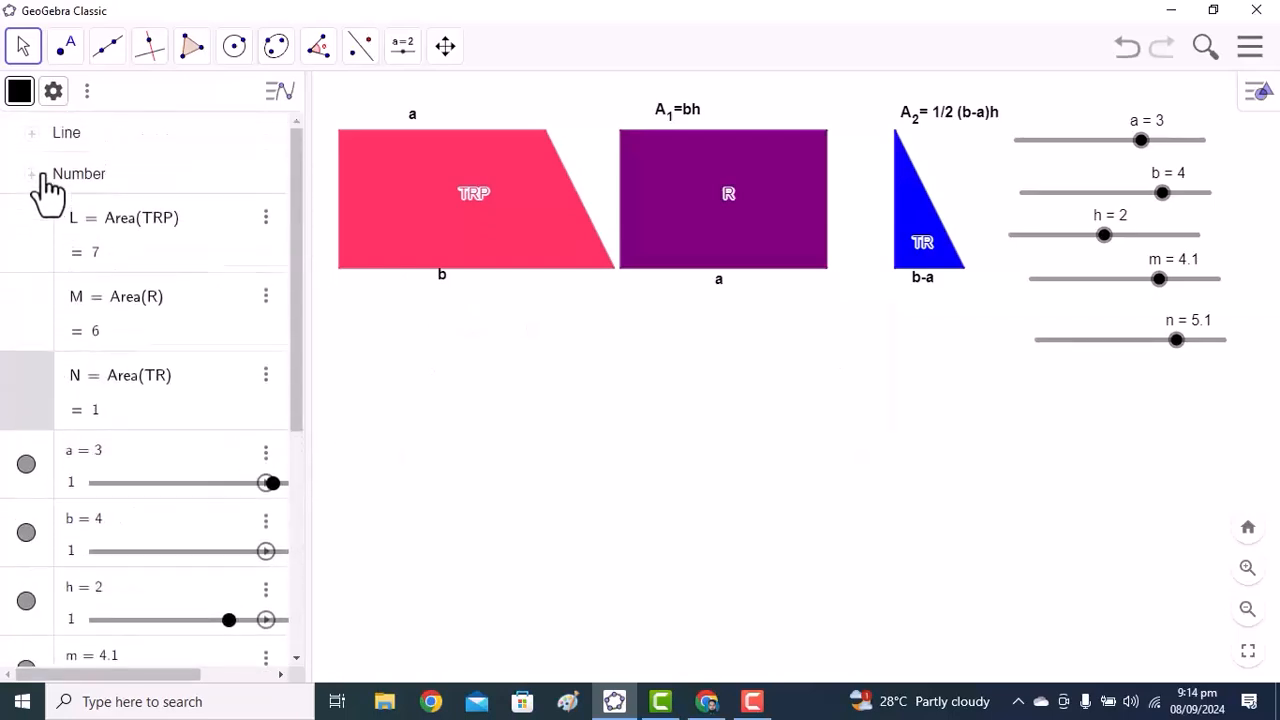
pyautogui.click(43, 172)
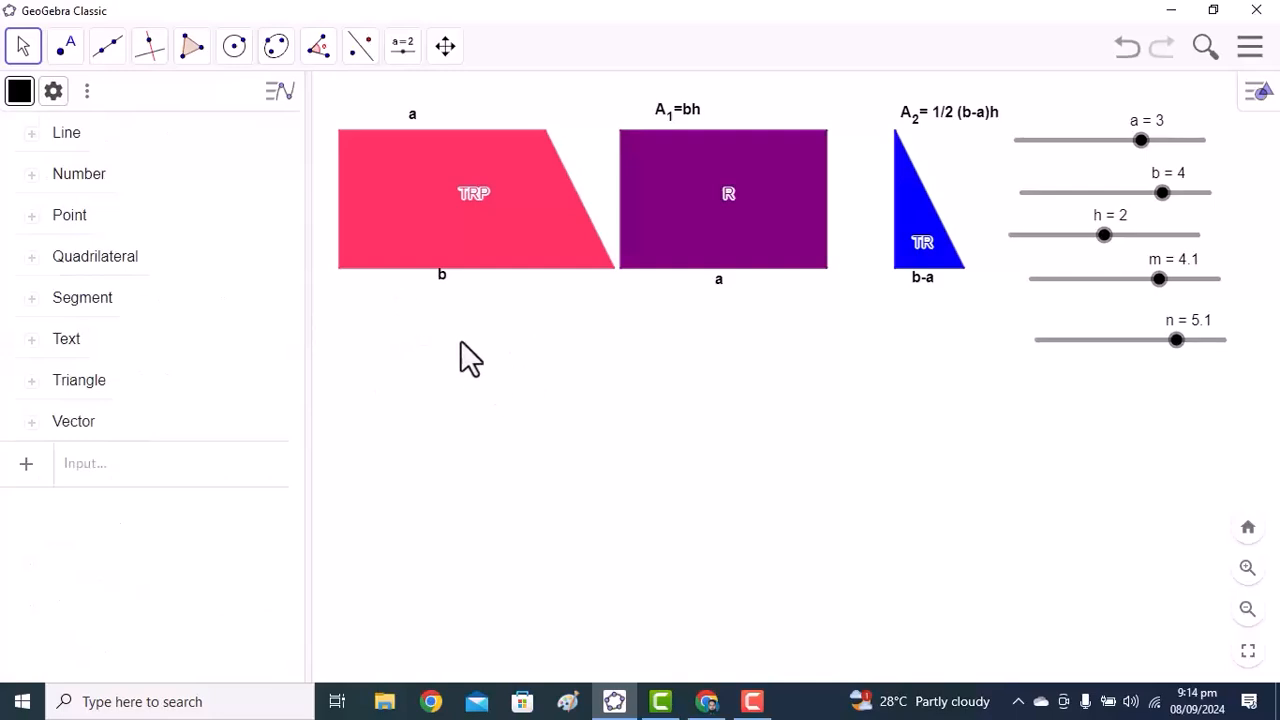
# Step: Add the text Area below the trapezium's lower edge, dismissing the stray rename request for number N
pyautogui.click(402, 46)
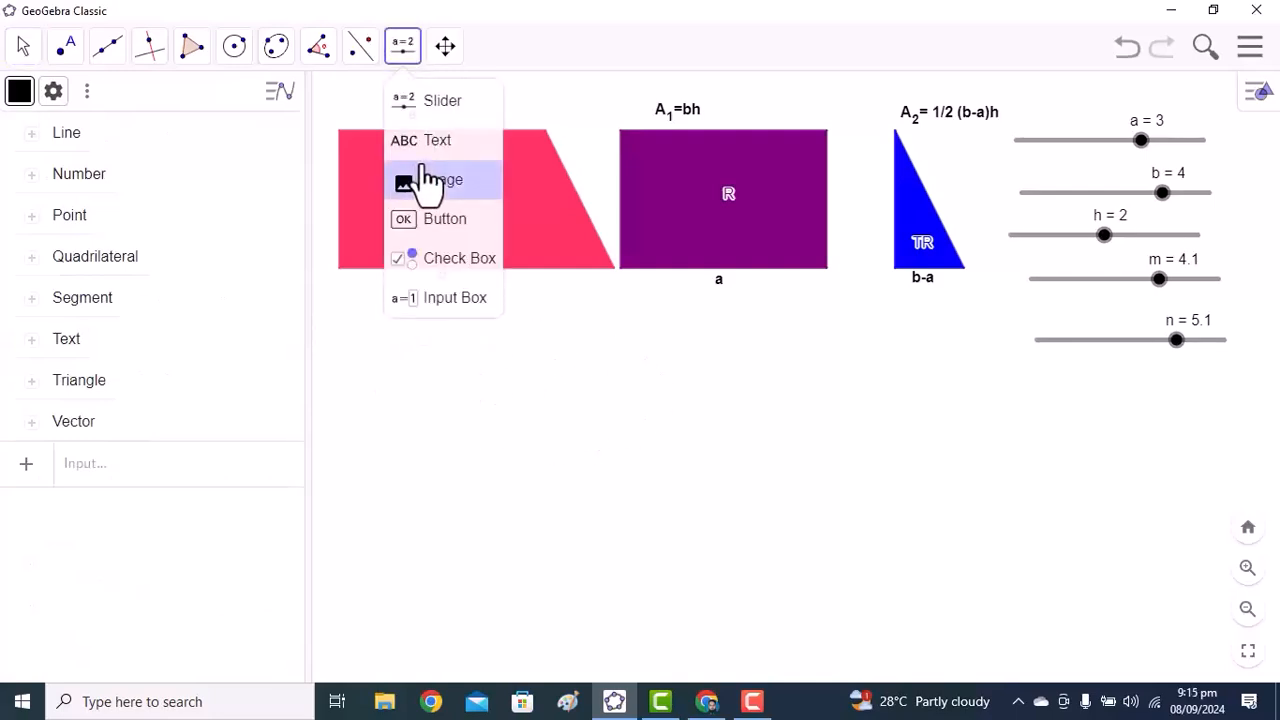
pyautogui.click(425, 143)
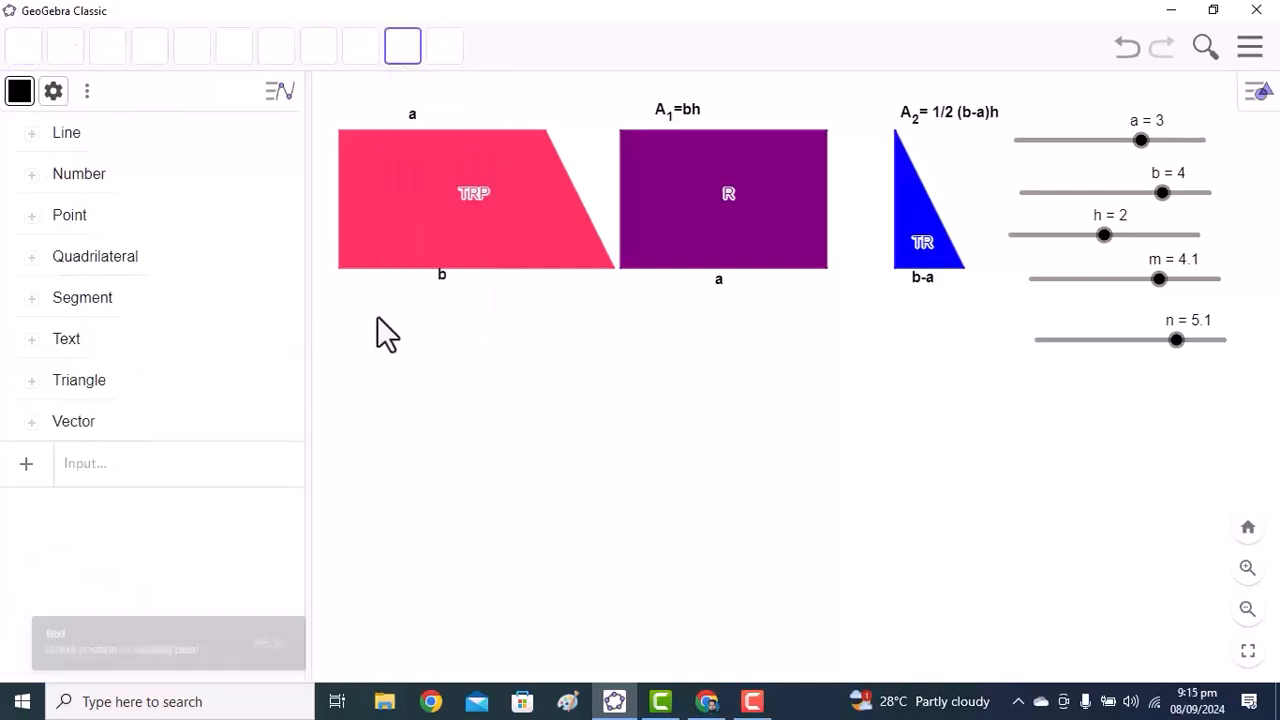
pyautogui.click(385, 331)
pyautogui.write('Are')
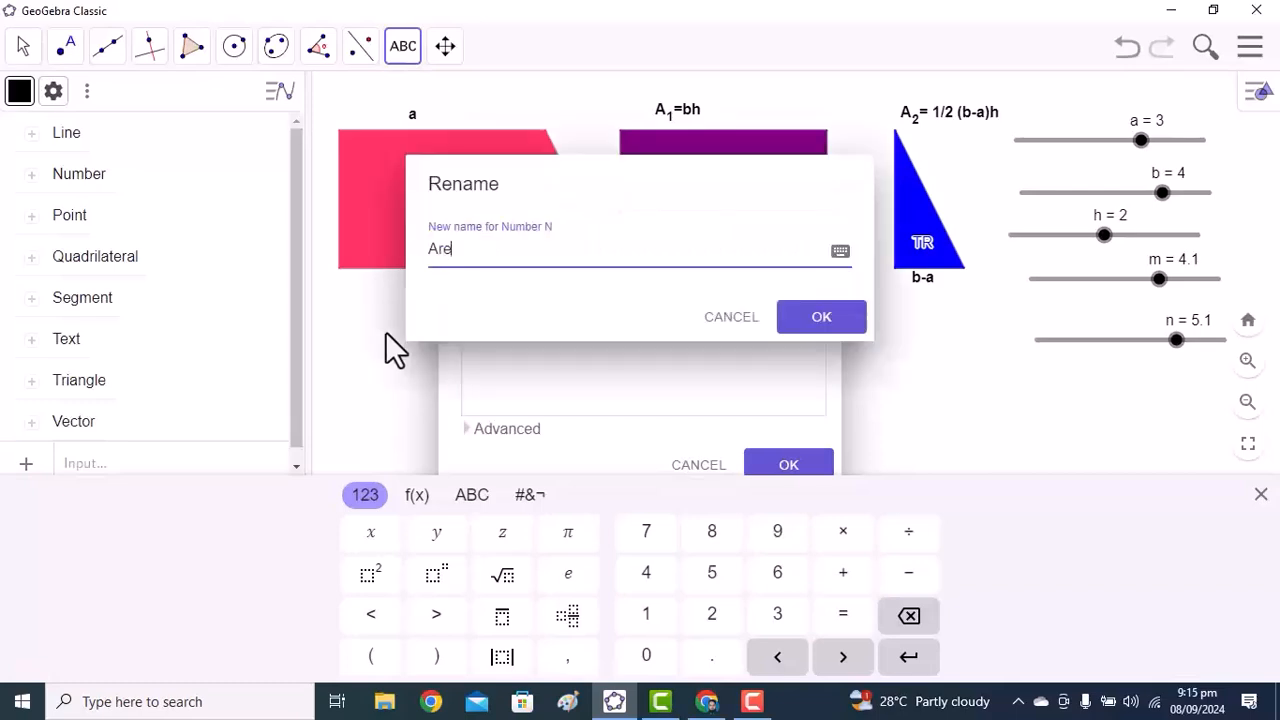
pyautogui.click(728, 320)
pyautogui.click(540, 345)
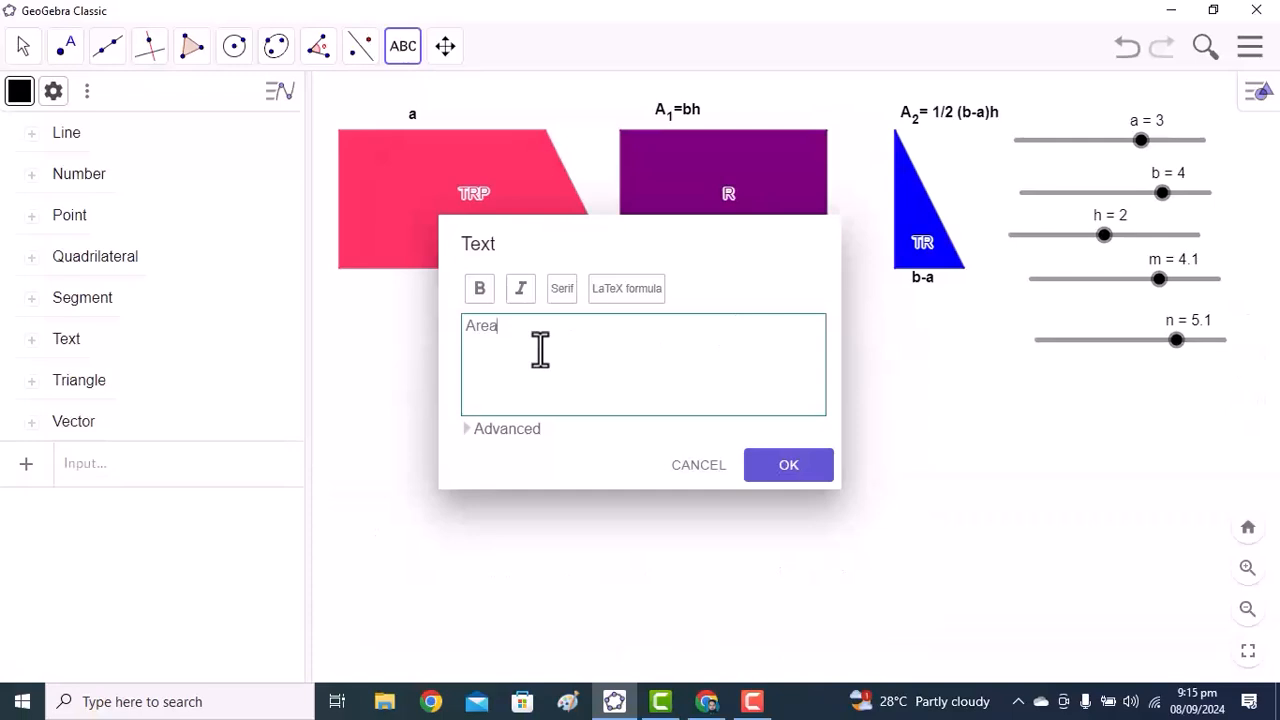
pyautogui.click(800, 475)
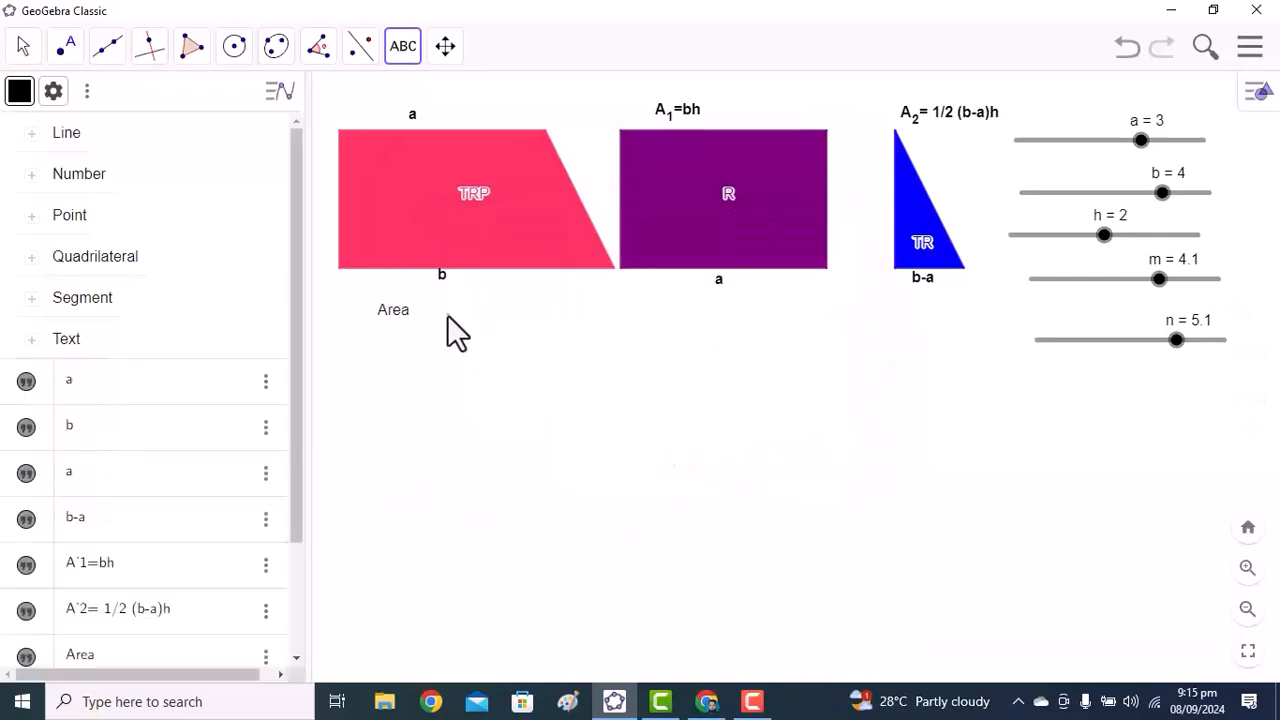
# Step: Place the texts "=" and "A_1" in a row after the Area label below the trapezoid
pyautogui.click(428, 316)
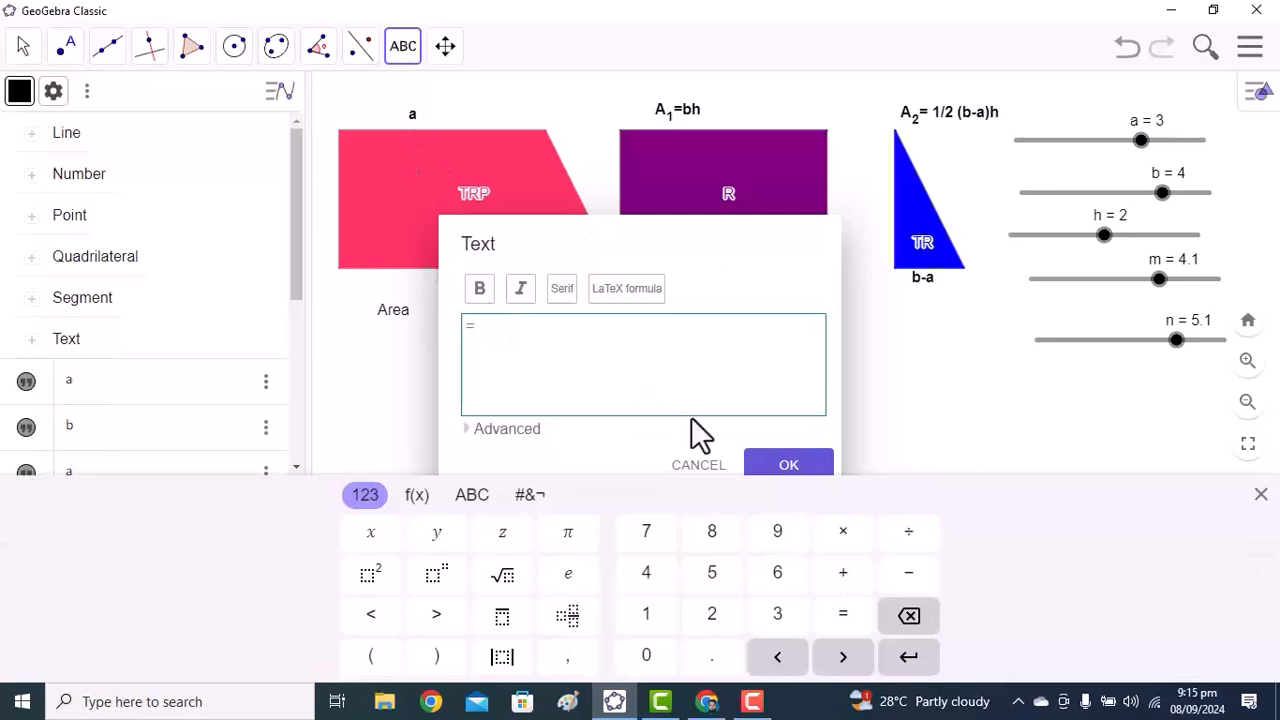
pyautogui.click(766, 466)
pyautogui.click(450, 310)
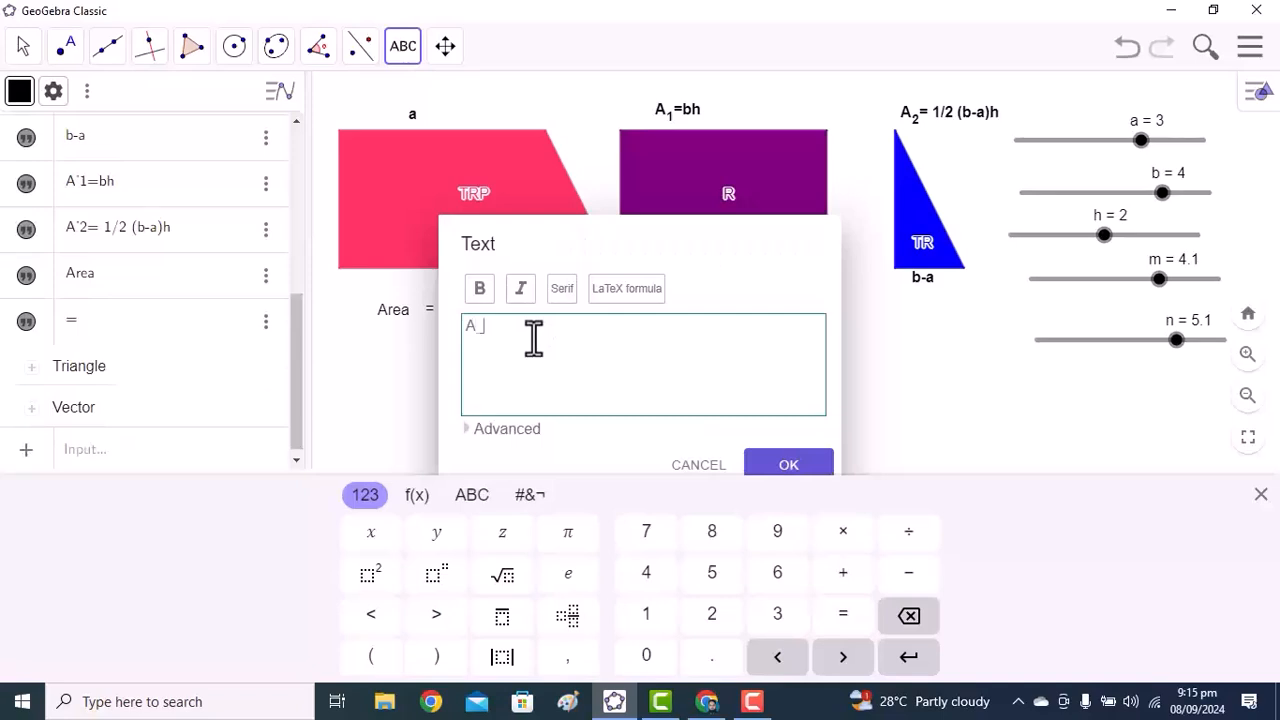
pyautogui.click(780, 466)
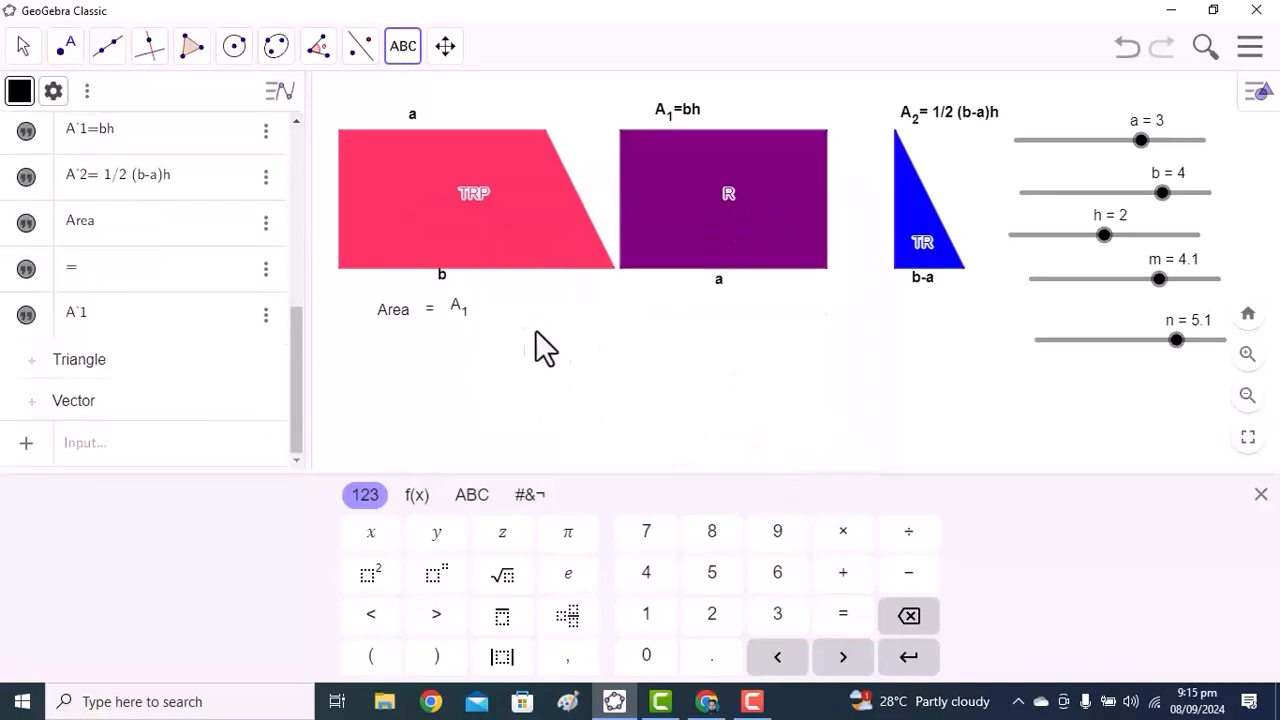
# Step: Continue the area equation with the texts "+" and "A_2" after A_1
pyautogui.click(480, 315)
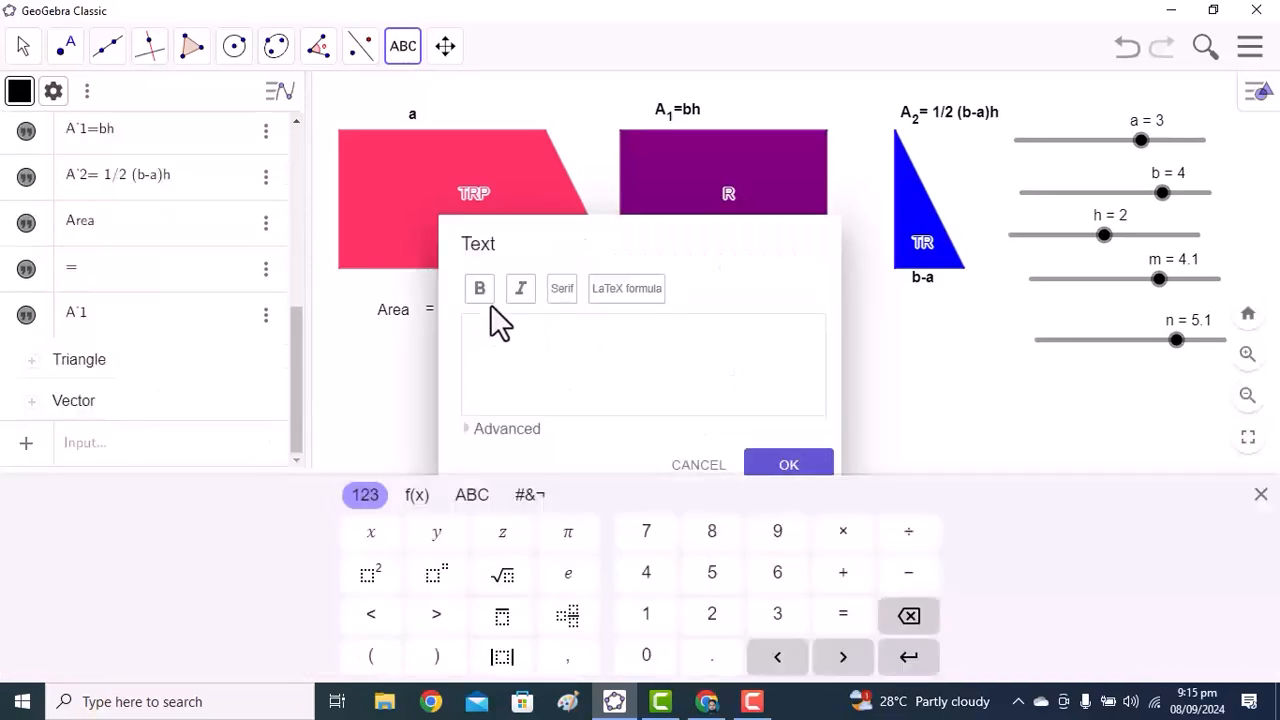
pyautogui.click(484, 346)
pyautogui.write('+')
pyautogui.click(766, 470)
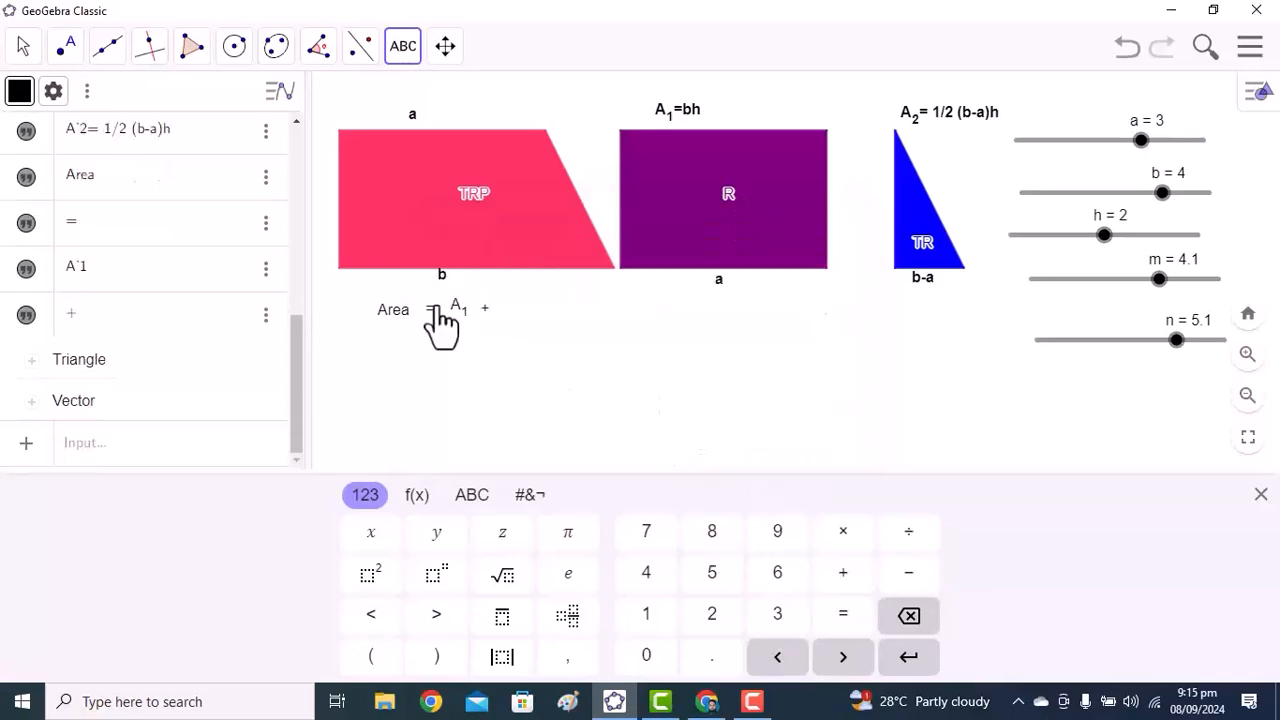
pyautogui.click(512, 313)
pyautogui.click(499, 337)
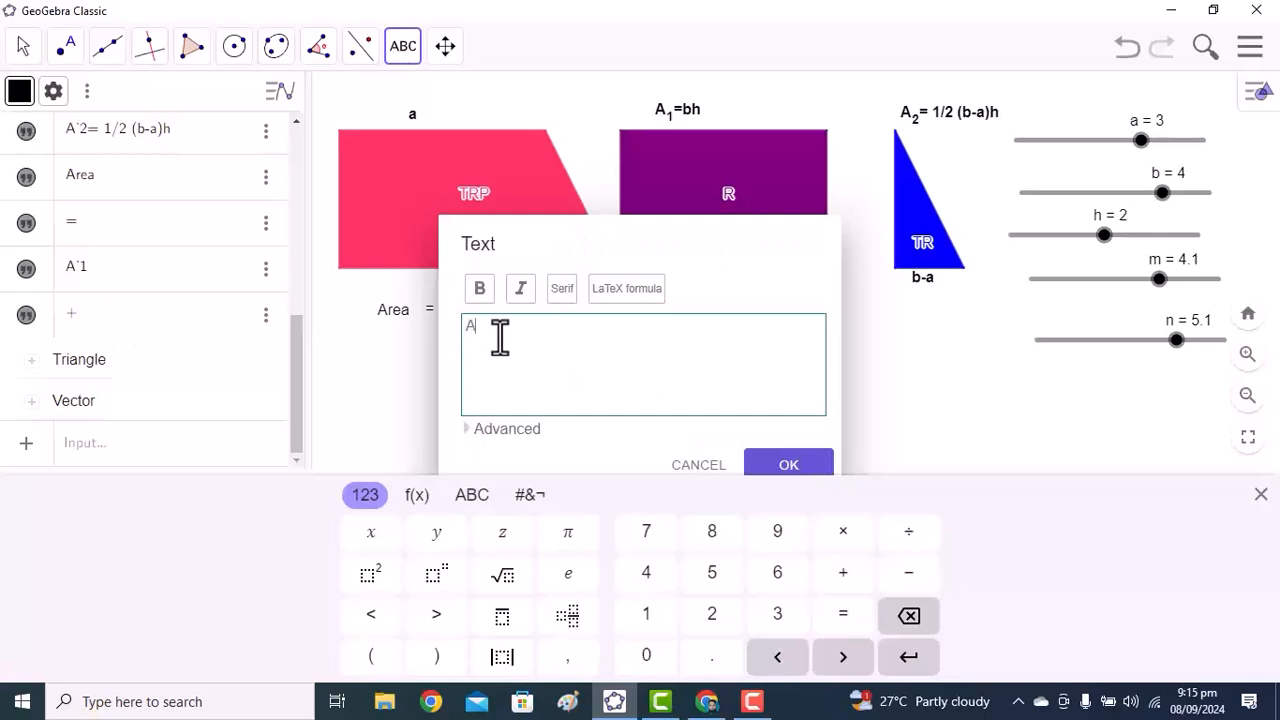
pyautogui.click(788, 463)
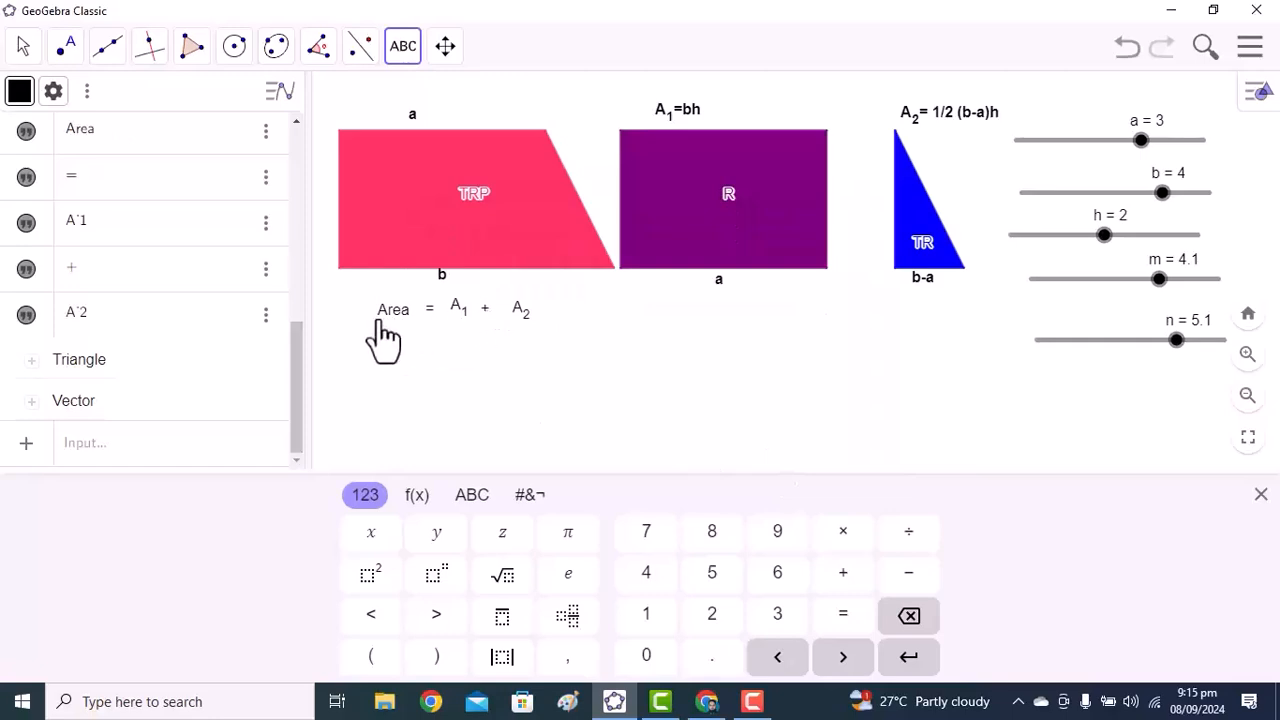
# Step: Insert a dynamic text linked to object L directly beneath the Area label
pyautogui.click(403, 46)
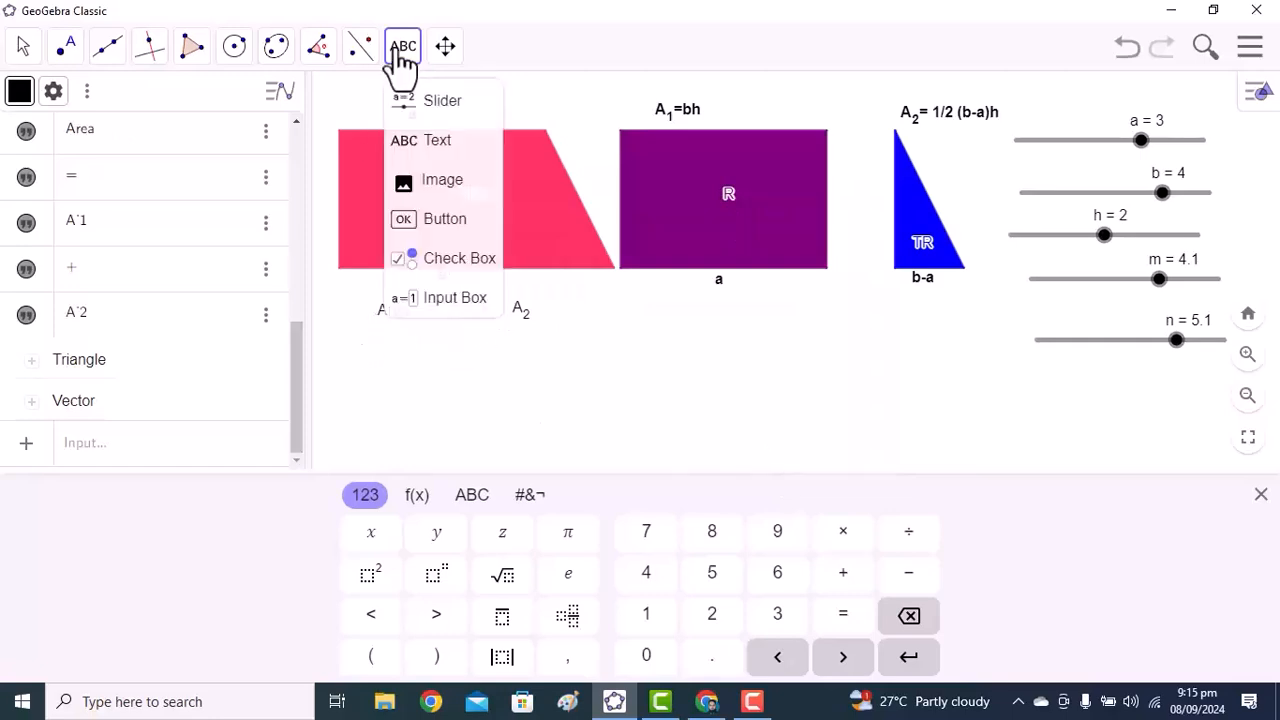
pyautogui.click(420, 150)
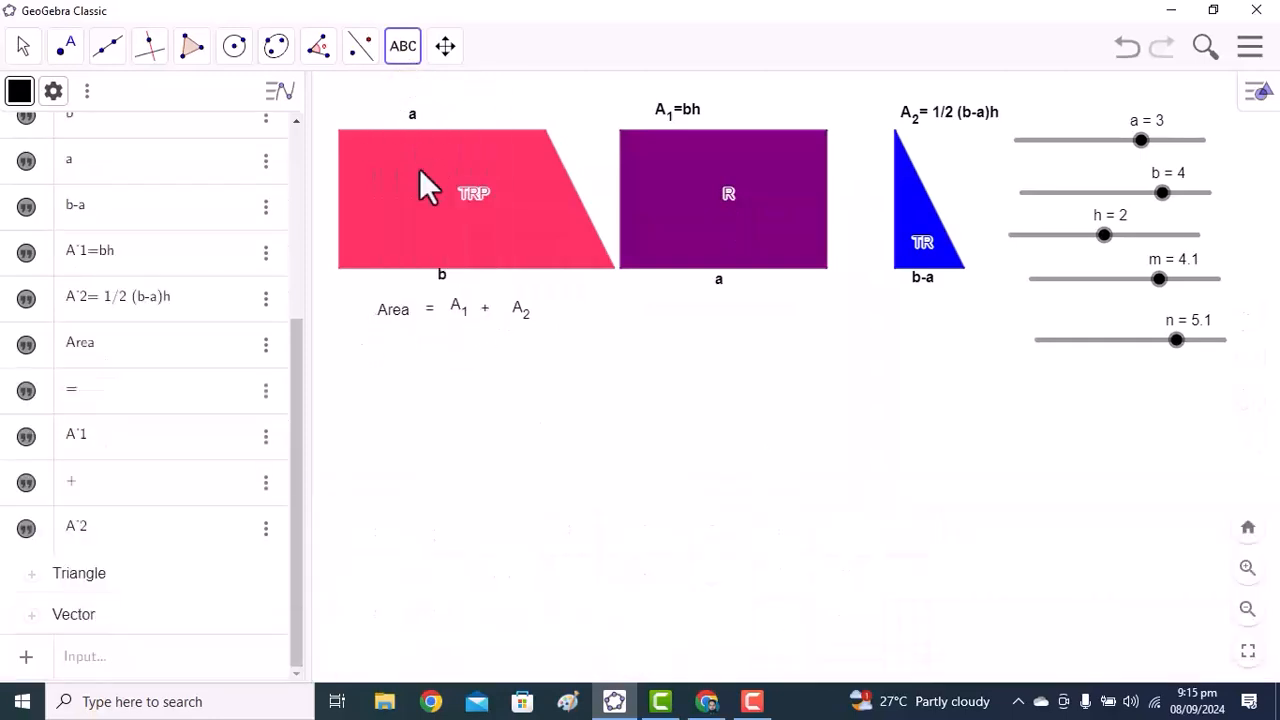
pyautogui.click(389, 330)
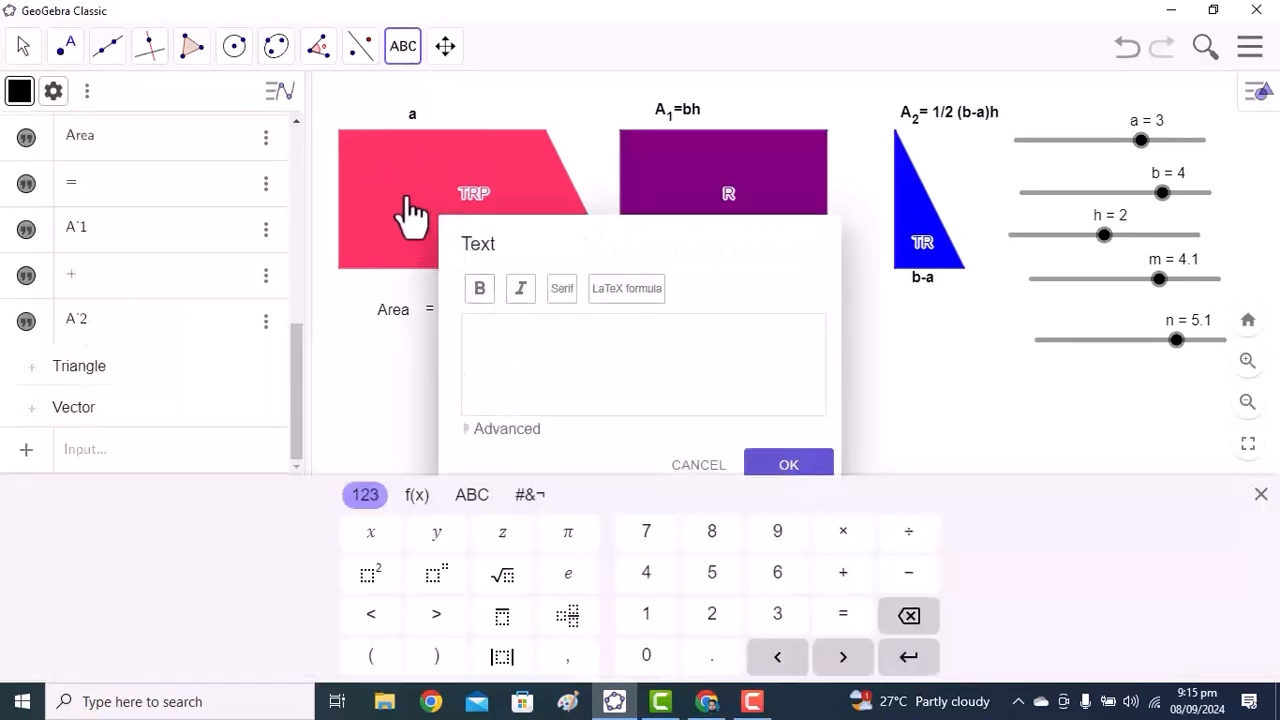
pyautogui.click(488, 432)
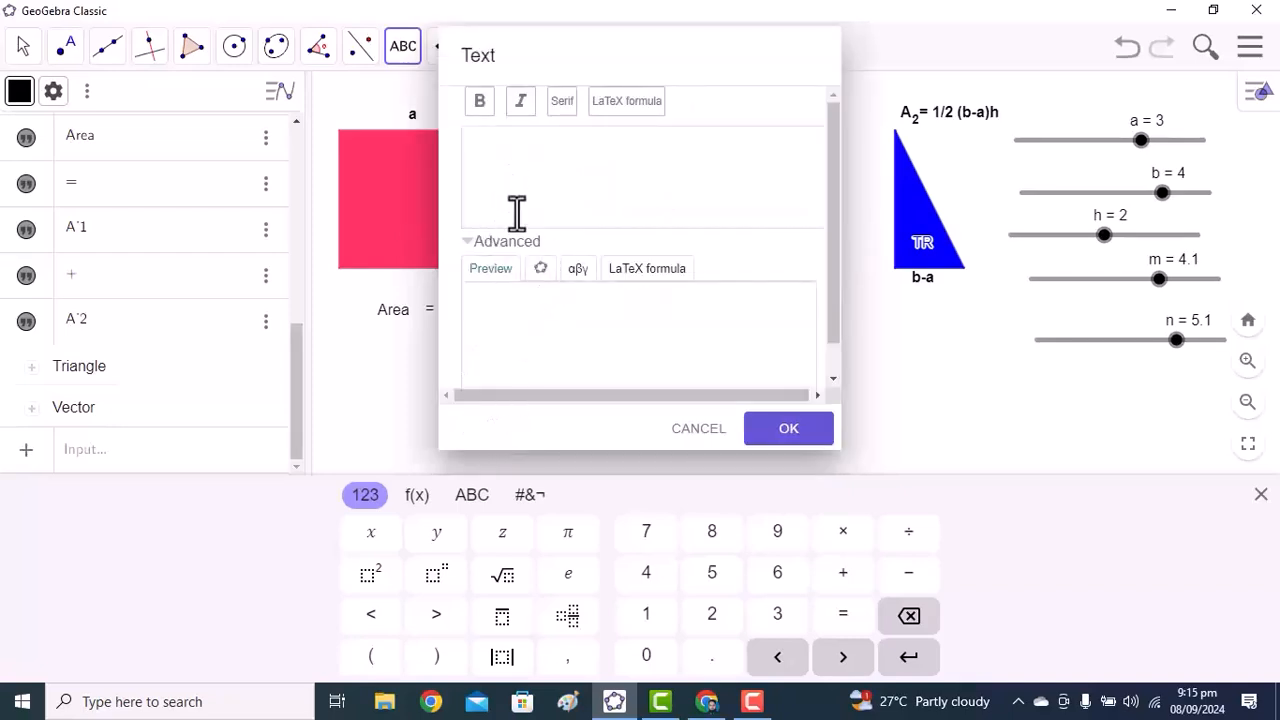
pyautogui.click(541, 270)
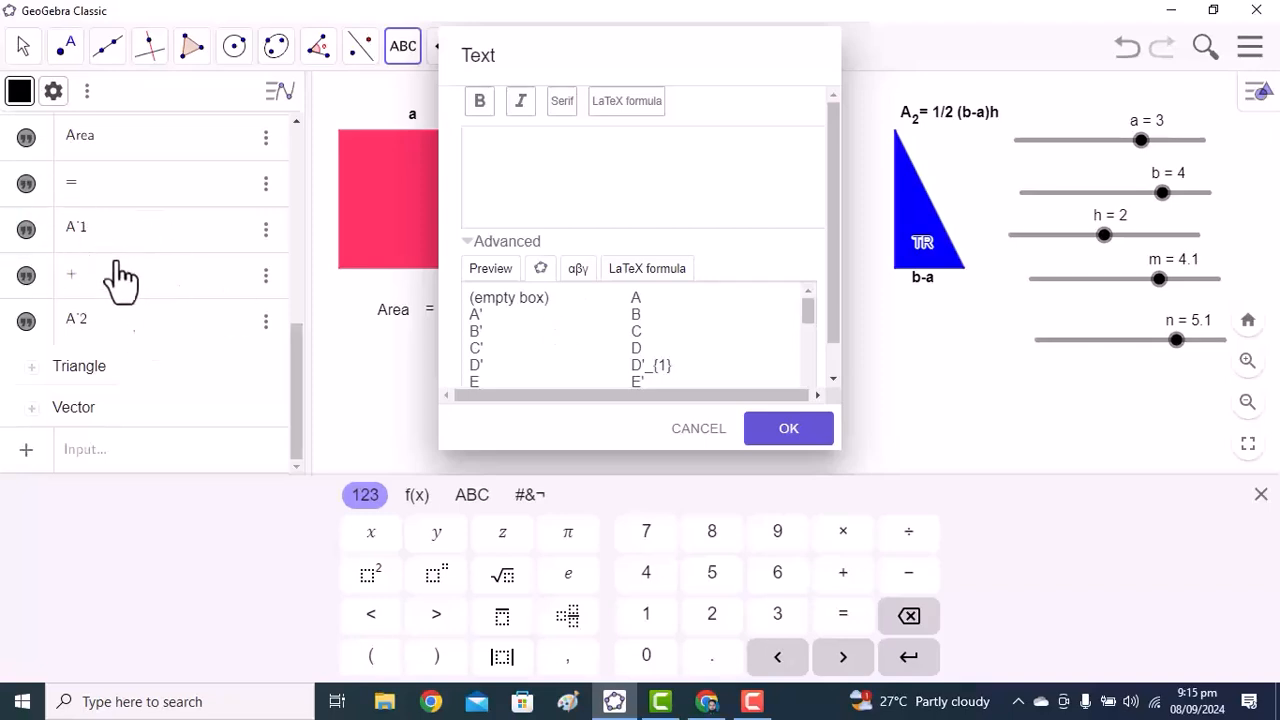
pyautogui.scroll(-3, 591, 340)
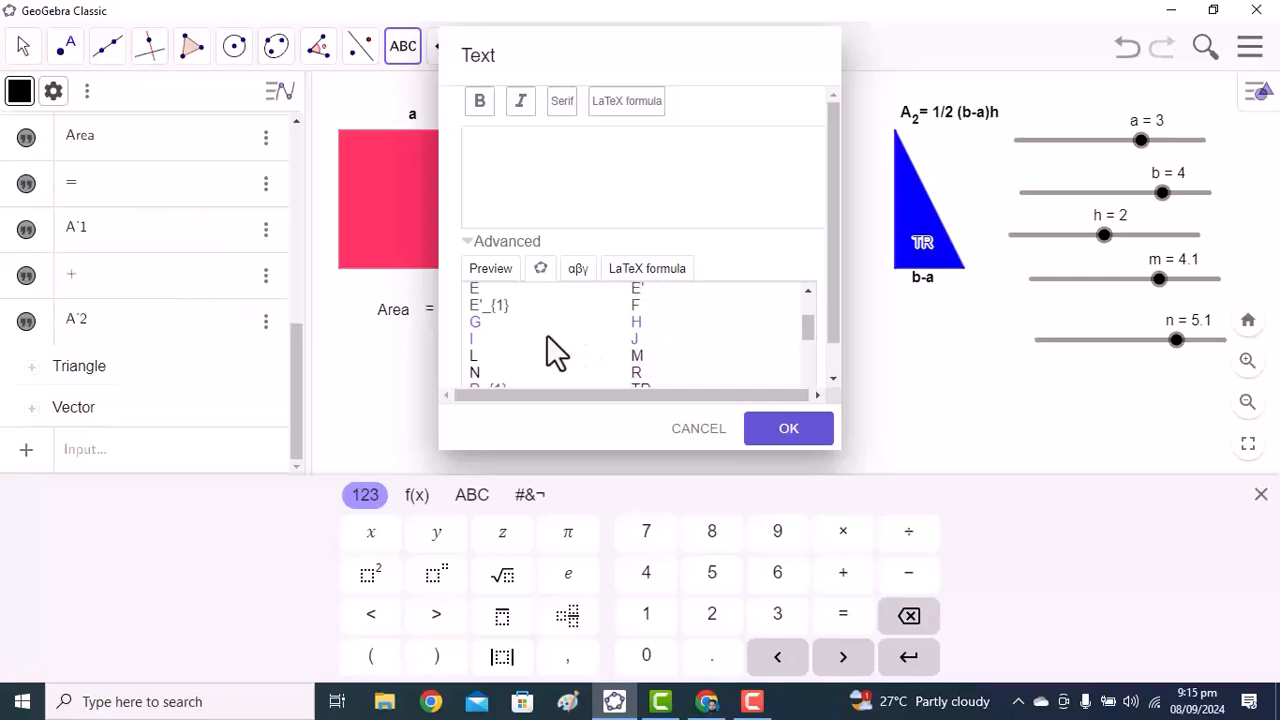
pyautogui.click(473, 356)
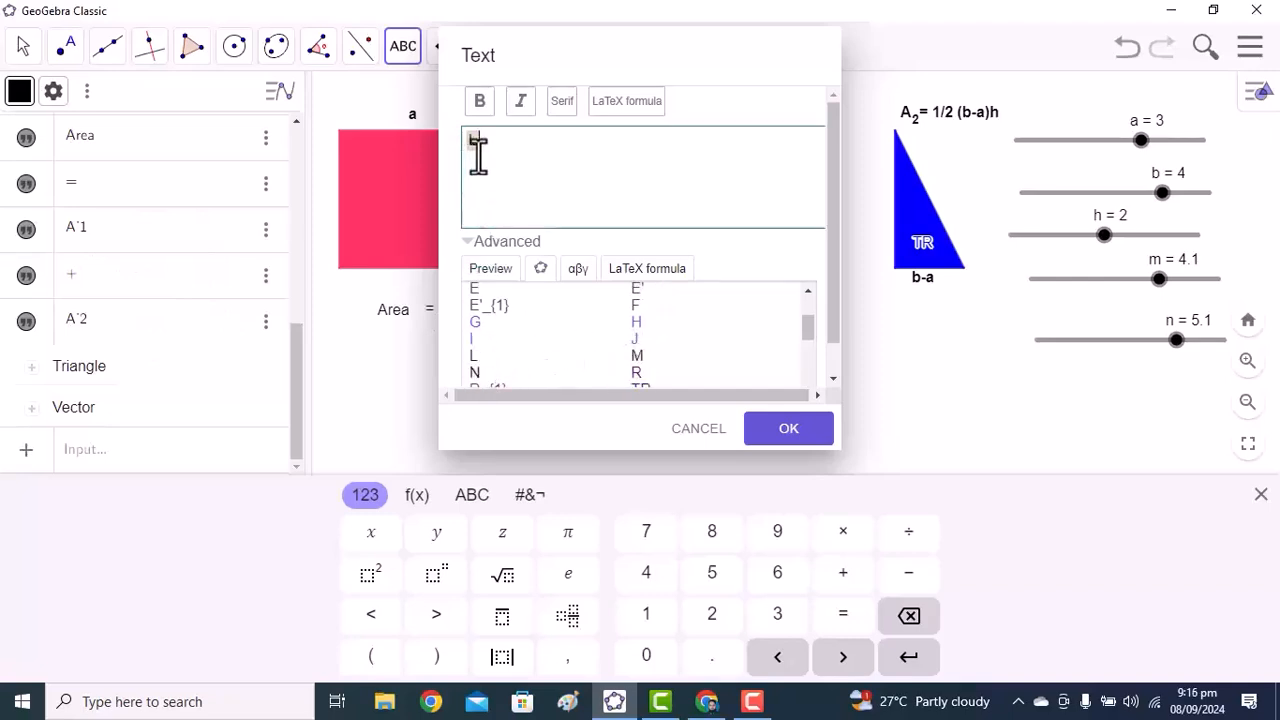
pyautogui.click(498, 274)
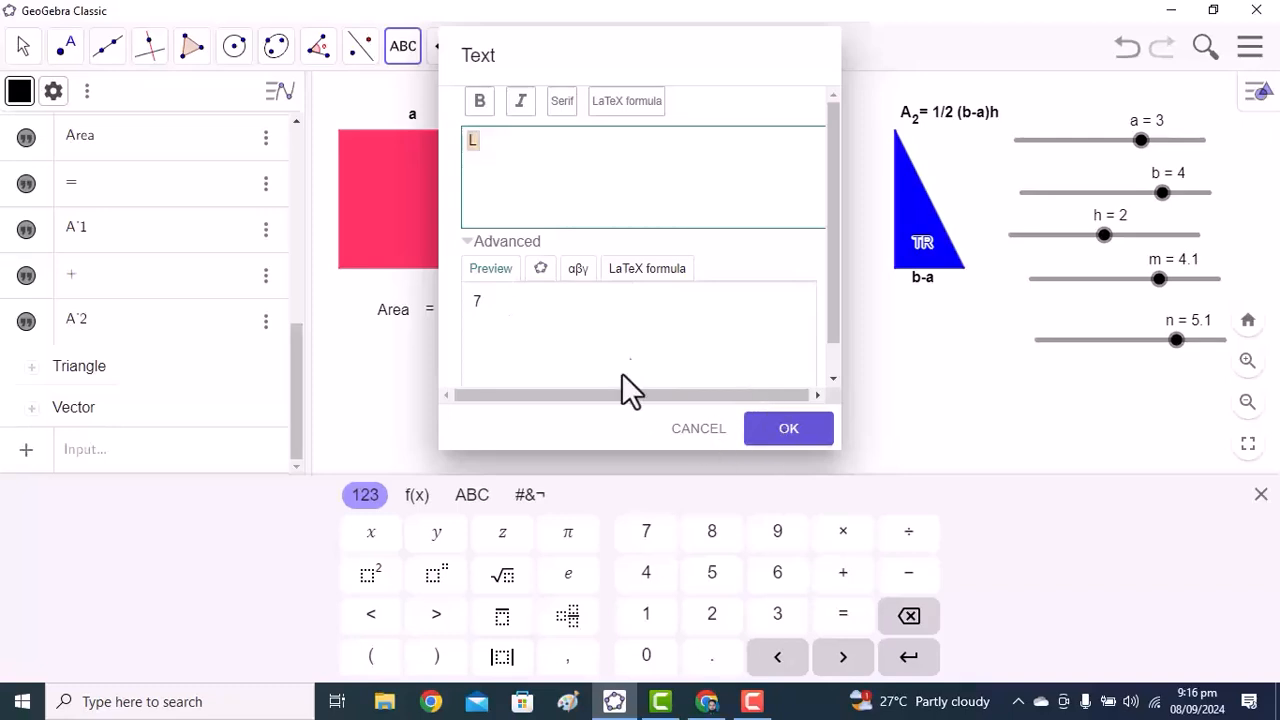
pyautogui.click(752, 430)
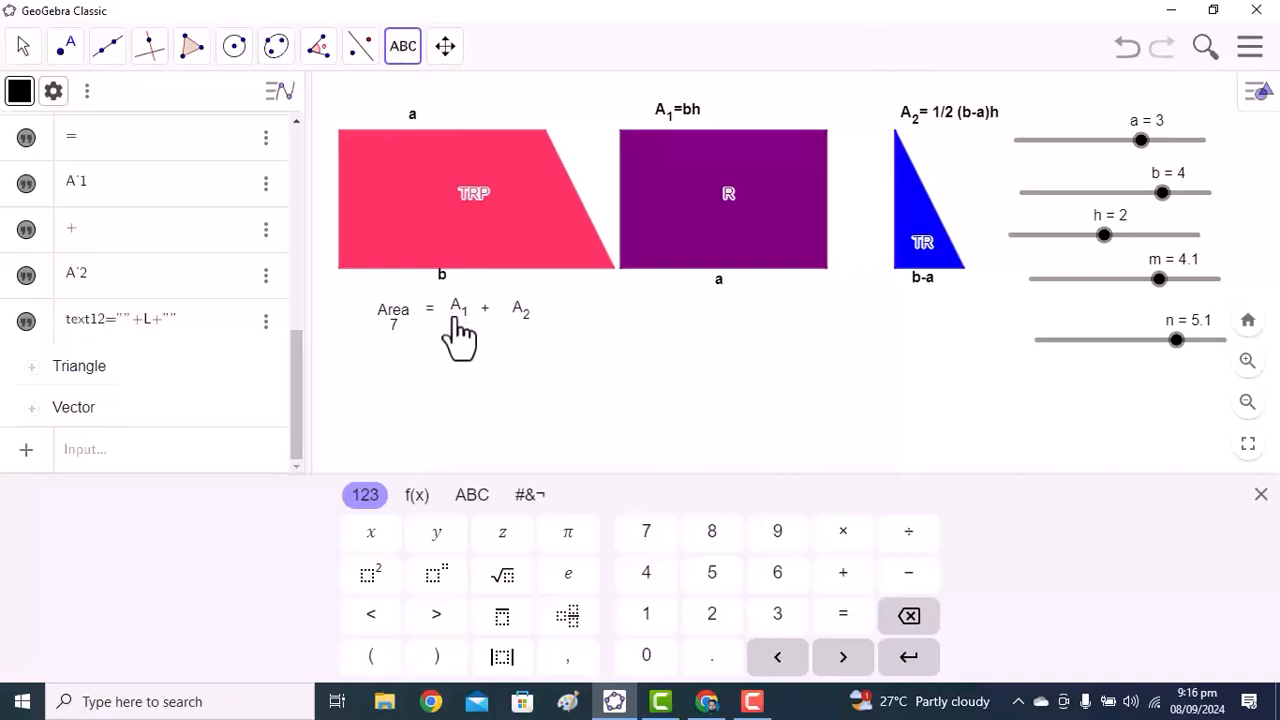
# Step: Insert a dynamic text linked to object M beneath the A_1 term
pyautogui.click(500, 325)
pyautogui.click(539, 371)
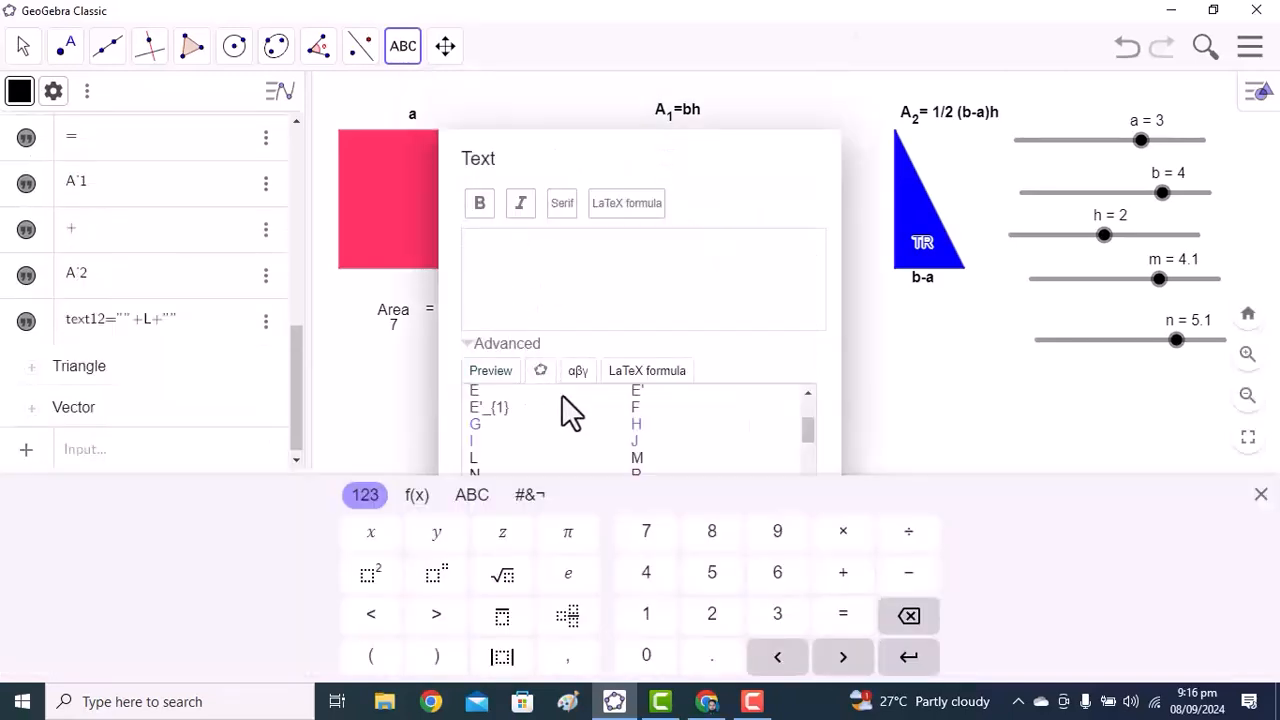
pyautogui.scroll(-3, 563, 440)
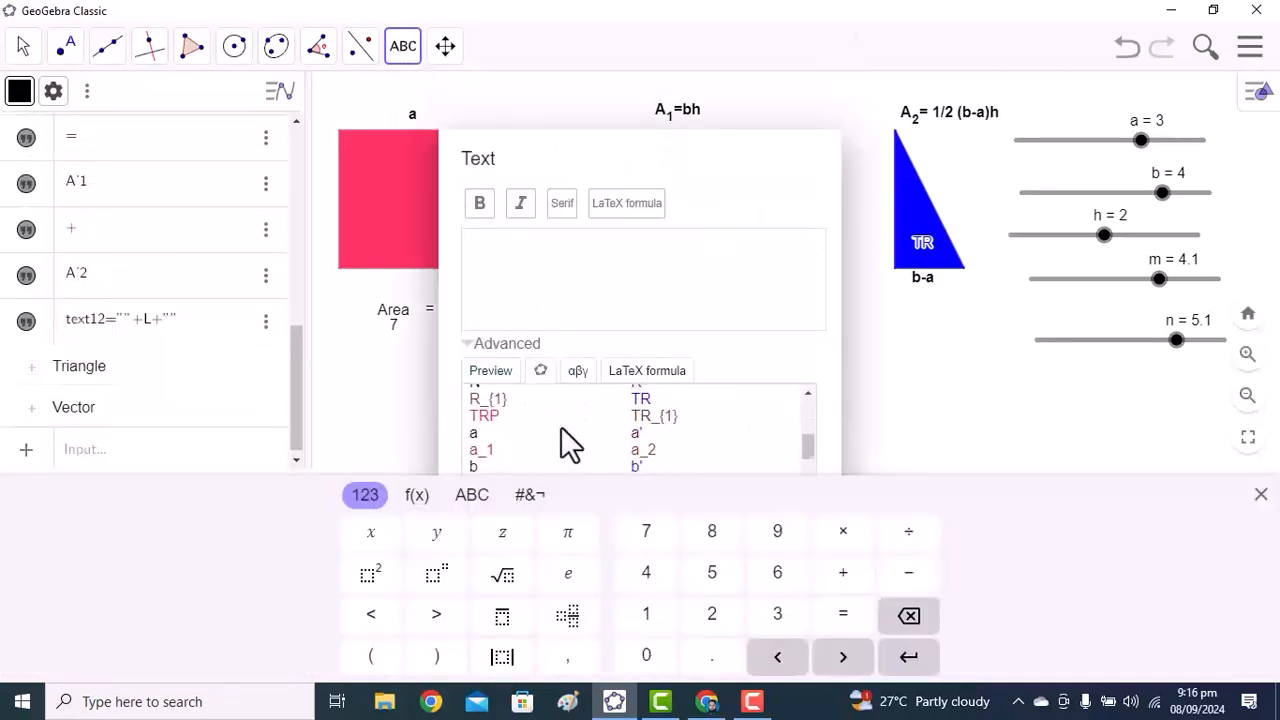
pyautogui.scroll(3, 590, 432)
pyautogui.click(636, 457)
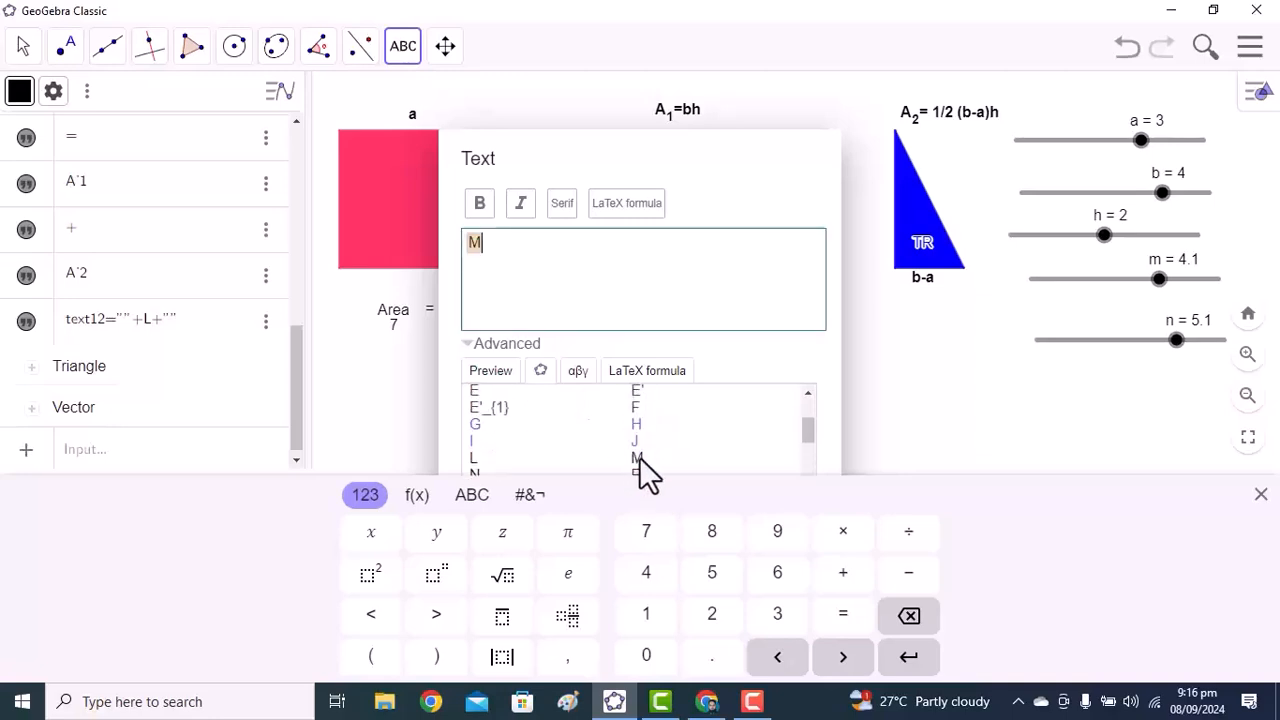
pyautogui.click(770, 382)
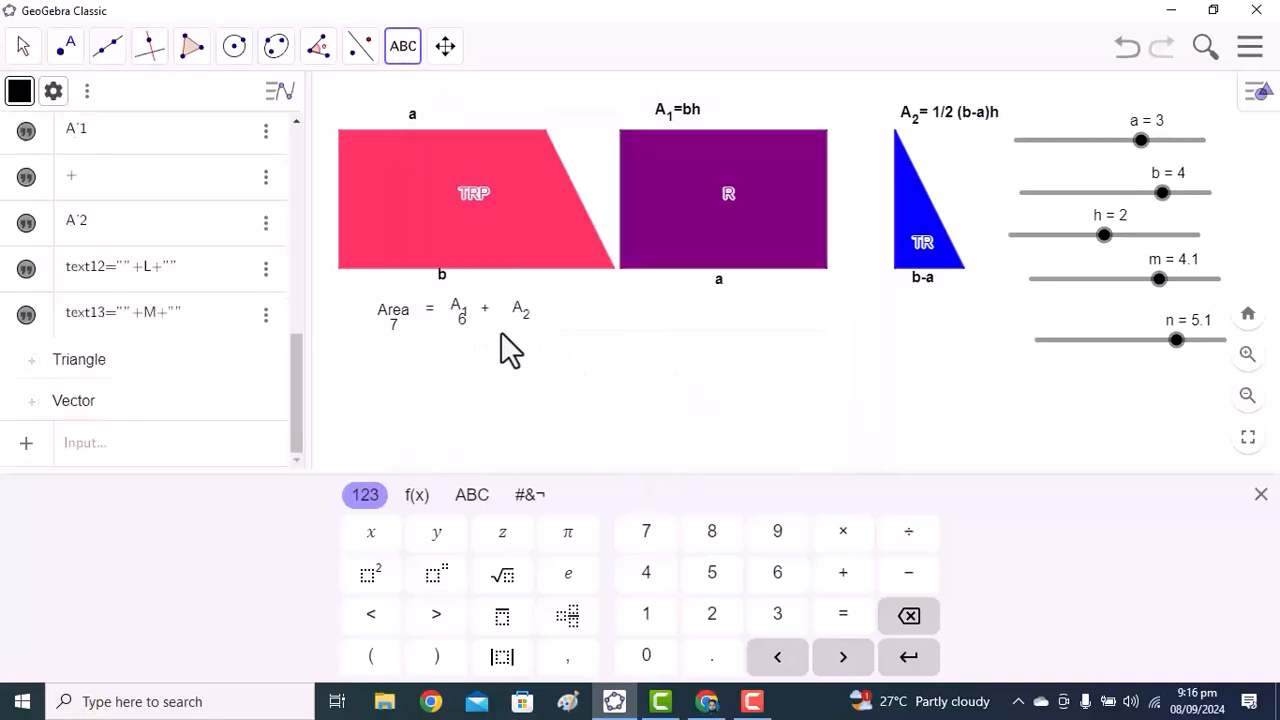
# Step: Insert a dynamic text linked to object N beneath the A_2 term and line up the three values in a row
pyautogui.click(517, 325)
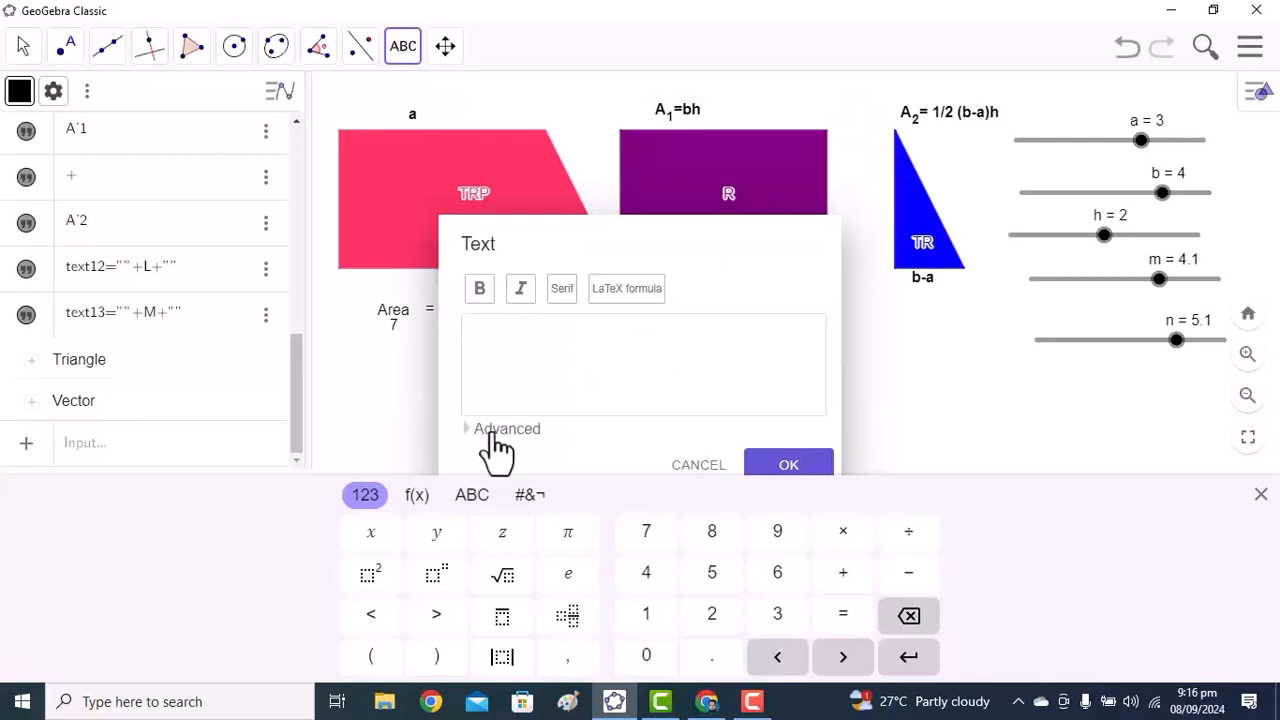
pyautogui.click(488, 429)
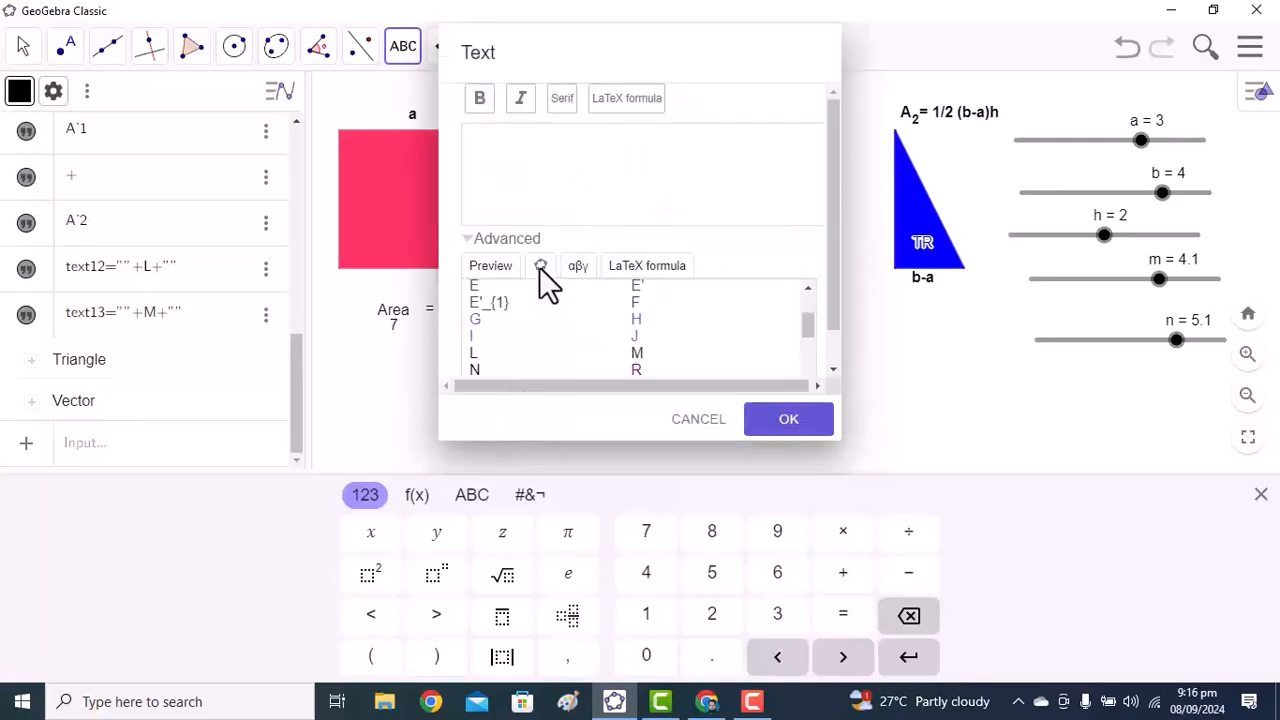
pyautogui.click(475, 369)
pyautogui.click(777, 420)
pyautogui.click(23, 46)
pyautogui.click(45, 104)
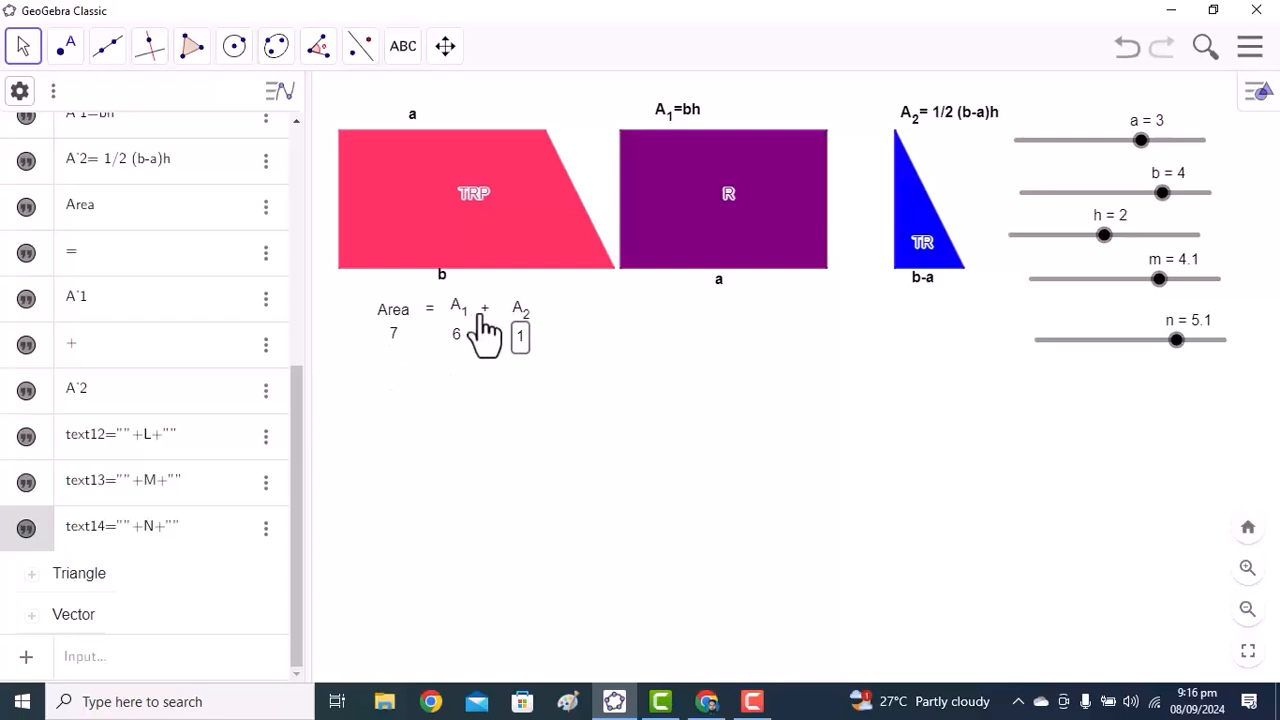
# Step: Add a second "Area" text below the row of values, under the first Area label
pyautogui.click(403, 46)
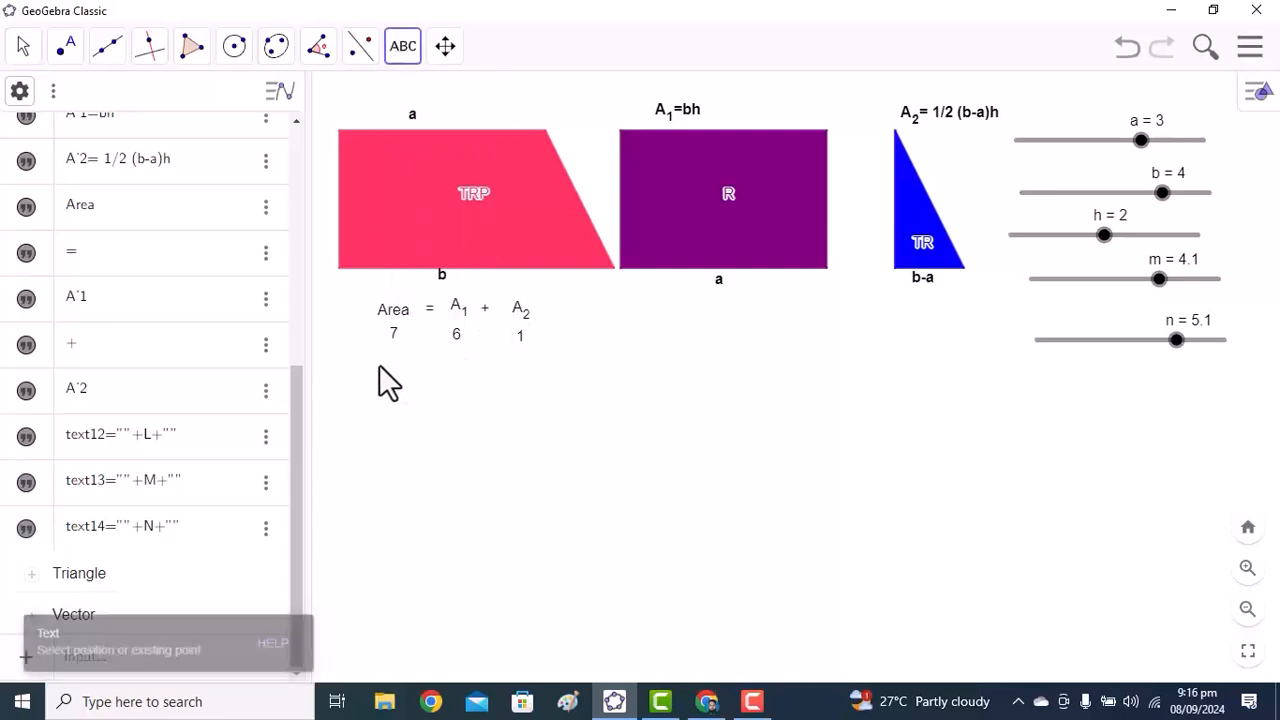
pyautogui.click(380, 368)
pyautogui.click(494, 140)
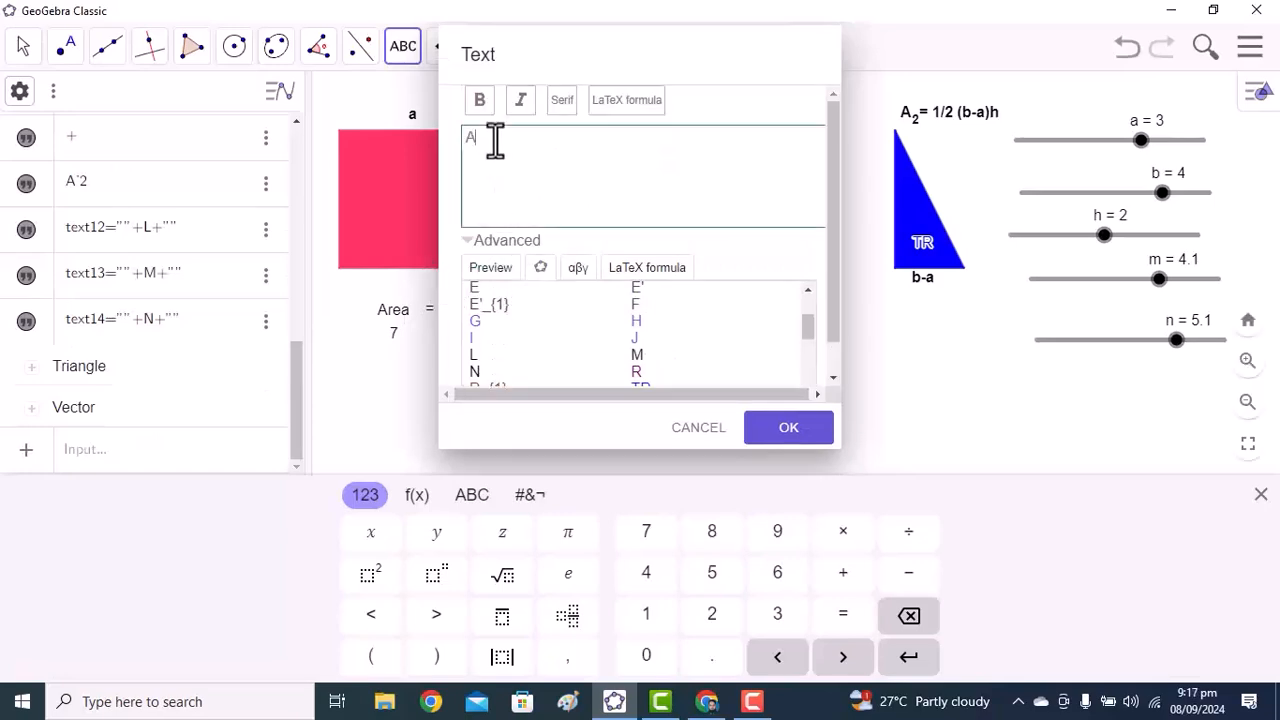
pyautogui.write('Area')
pyautogui.click(786, 429)
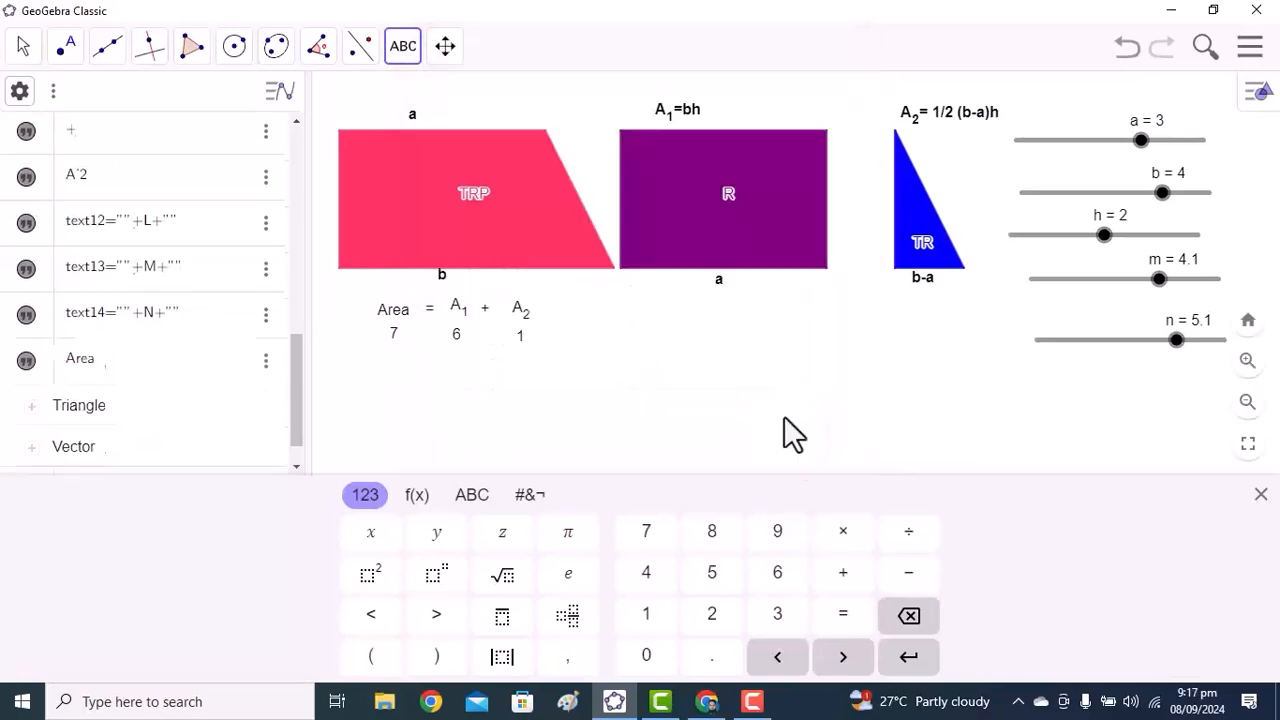
# Step: Duplicate the "=" text and place the copy beside the second Area label
pyautogui.click(23, 46)
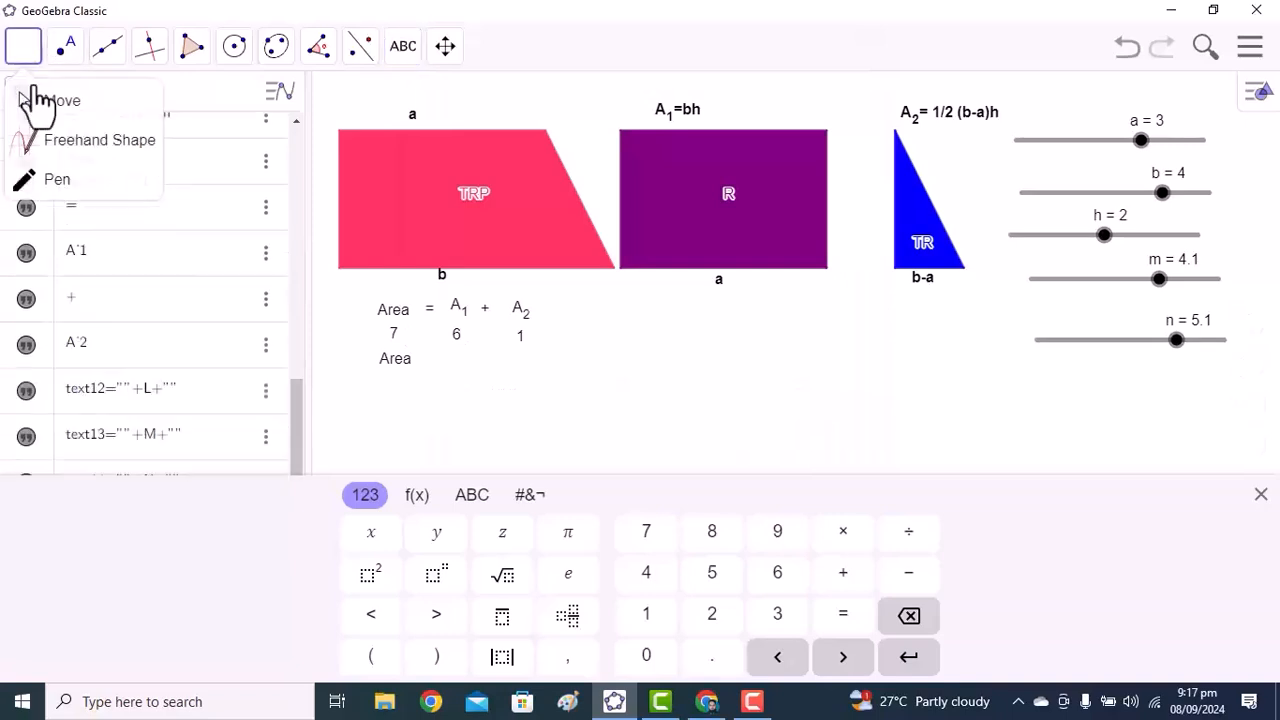
pyautogui.click(40, 120)
pyautogui.click(428, 315)
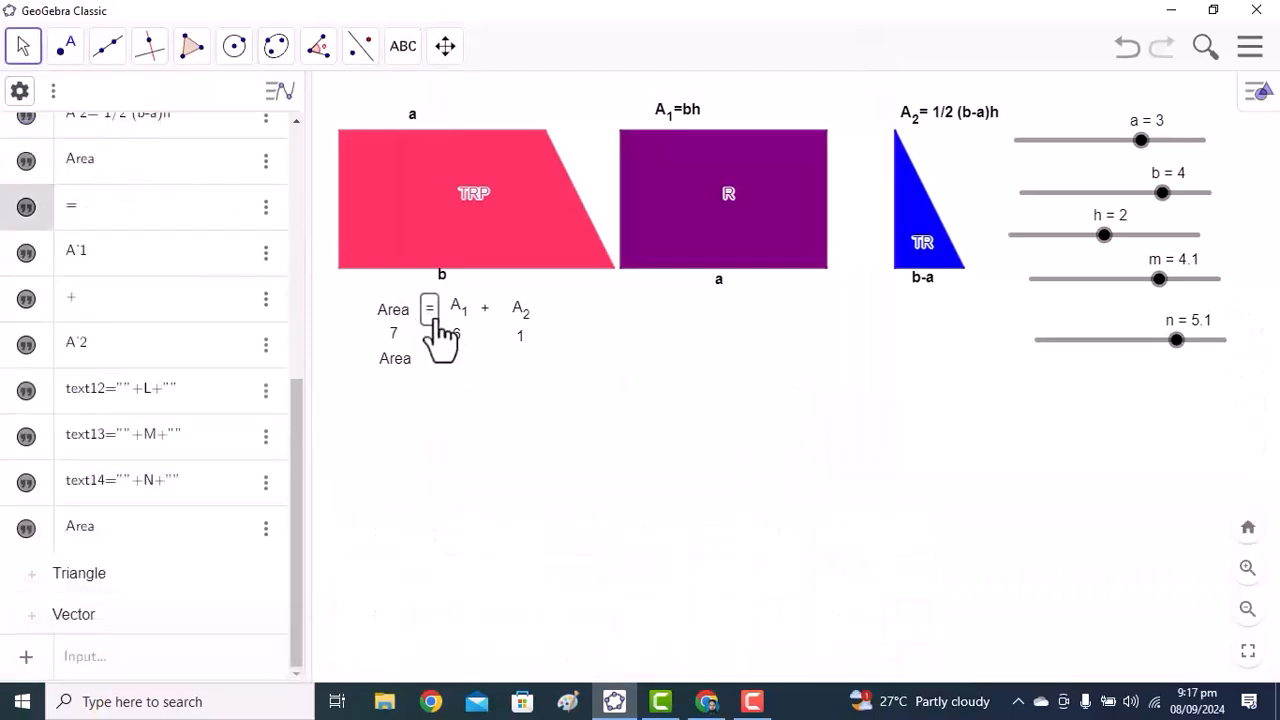
pyautogui.hotkey('ctrl', 'c')
pyautogui.hotkey('ctrl', 'v')
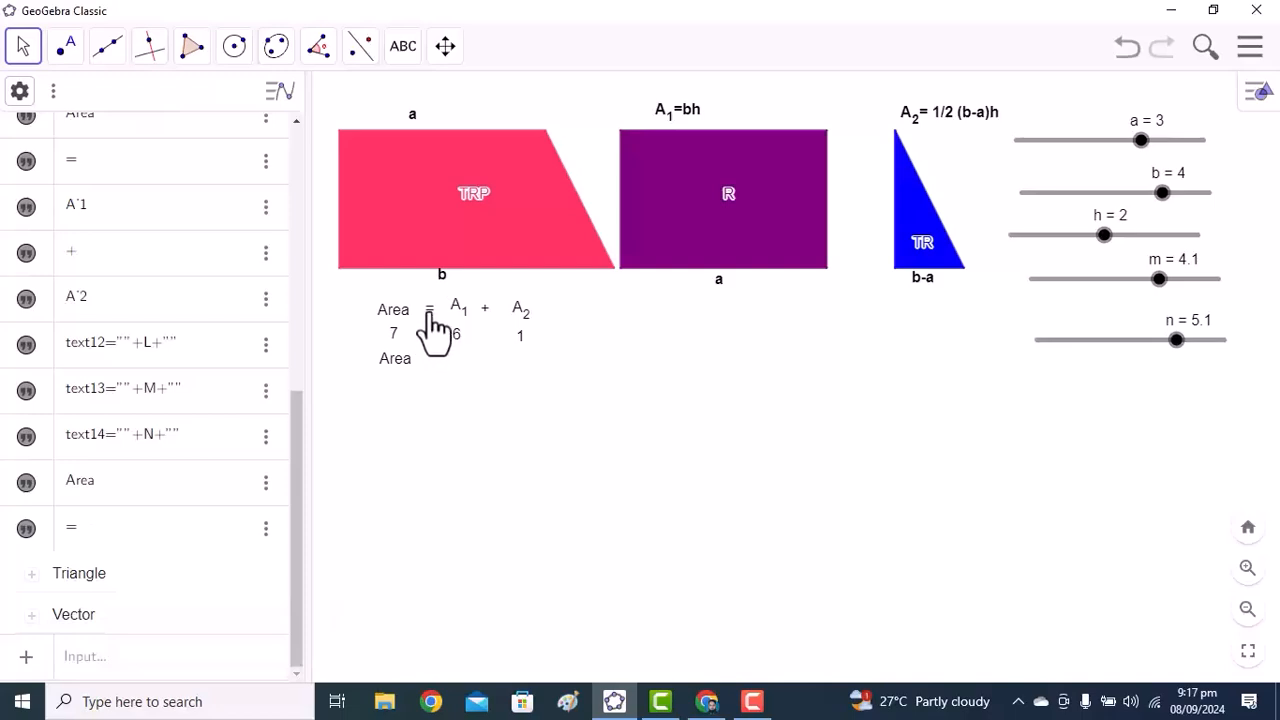
pyautogui.moveTo(429, 312); pyautogui.dragTo(432, 352)
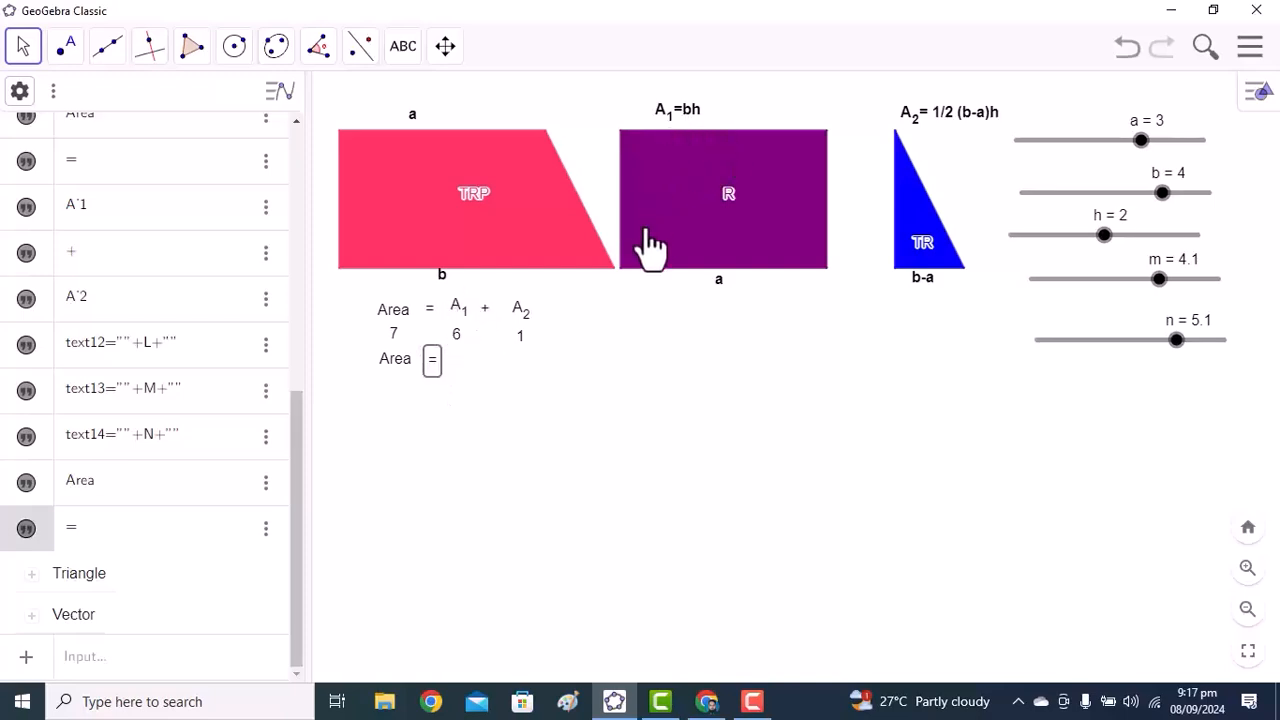
# Step: Add the text "bh" after the second equals sign
pyautogui.click(403, 46)
pyautogui.click(410, 140)
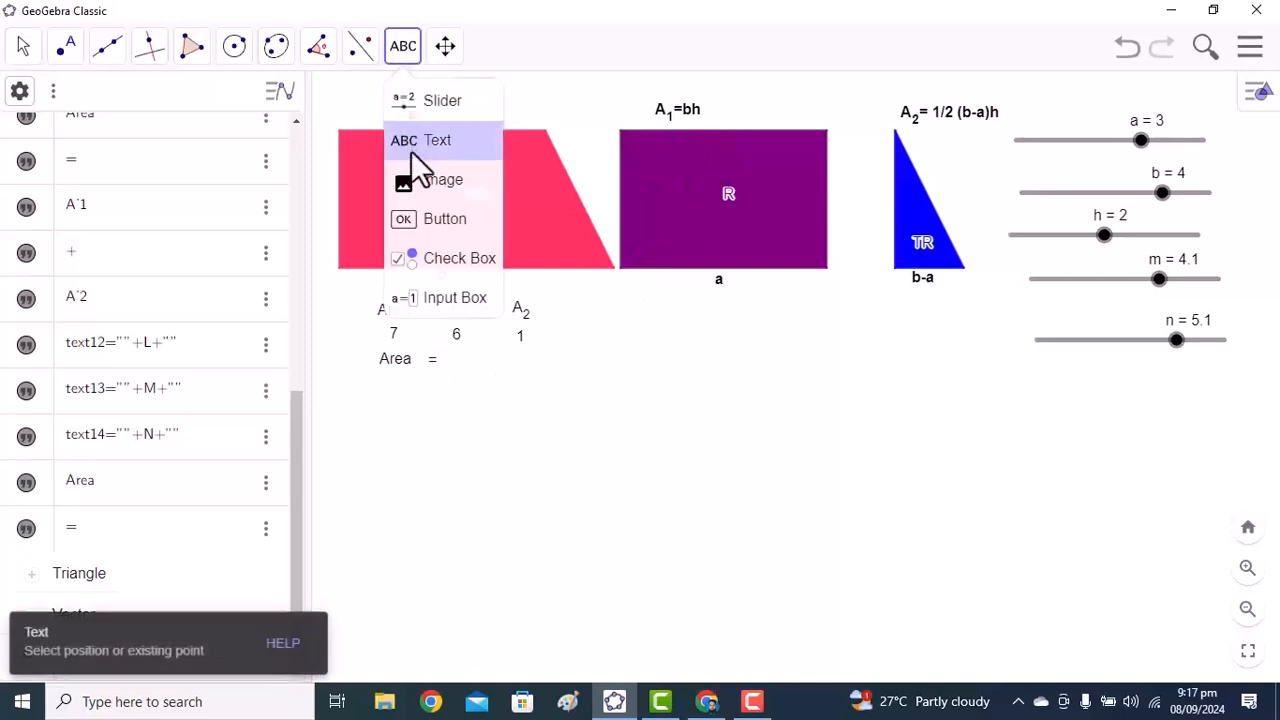
pyautogui.click(461, 352)
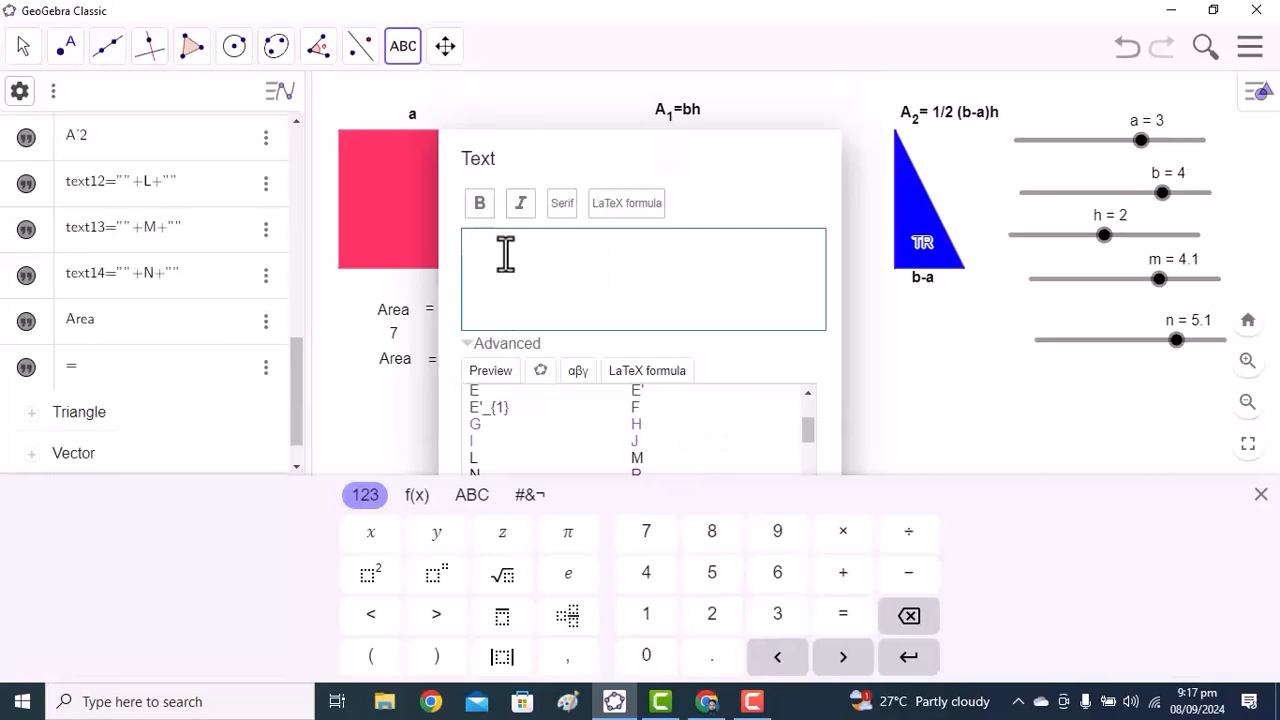
pyautogui.write('bh')
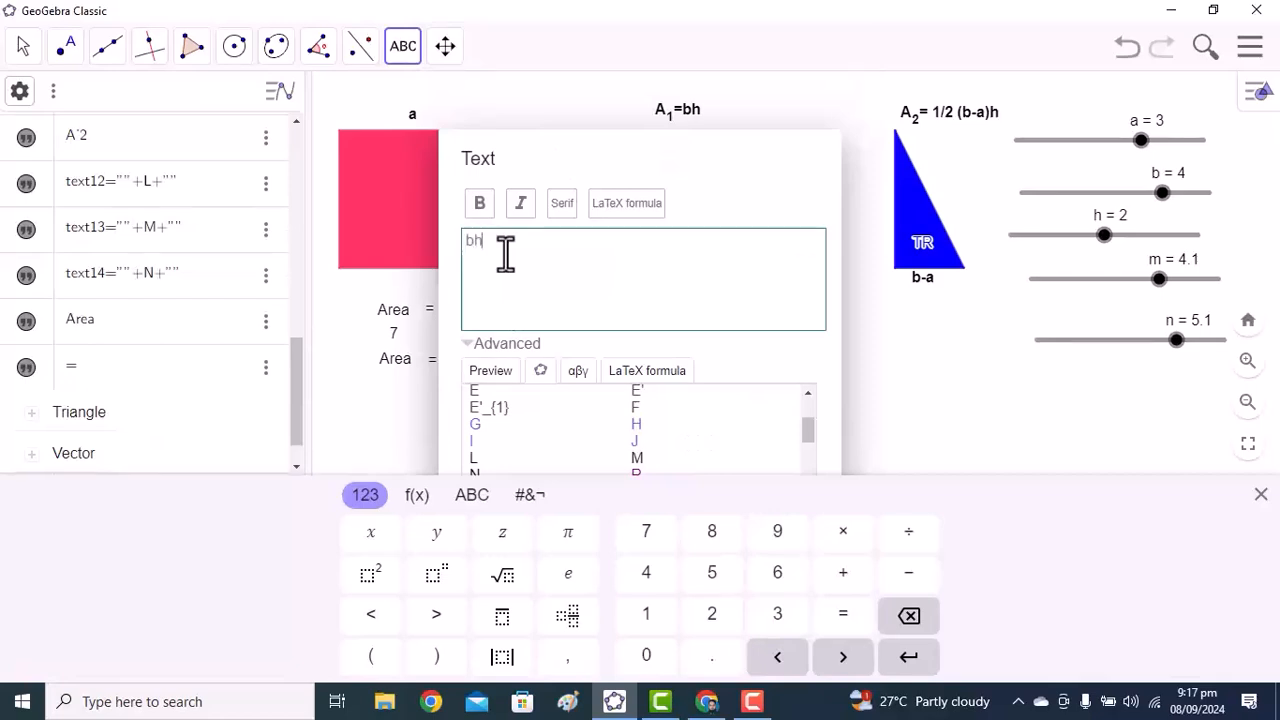
pyautogui.click(657, 355)
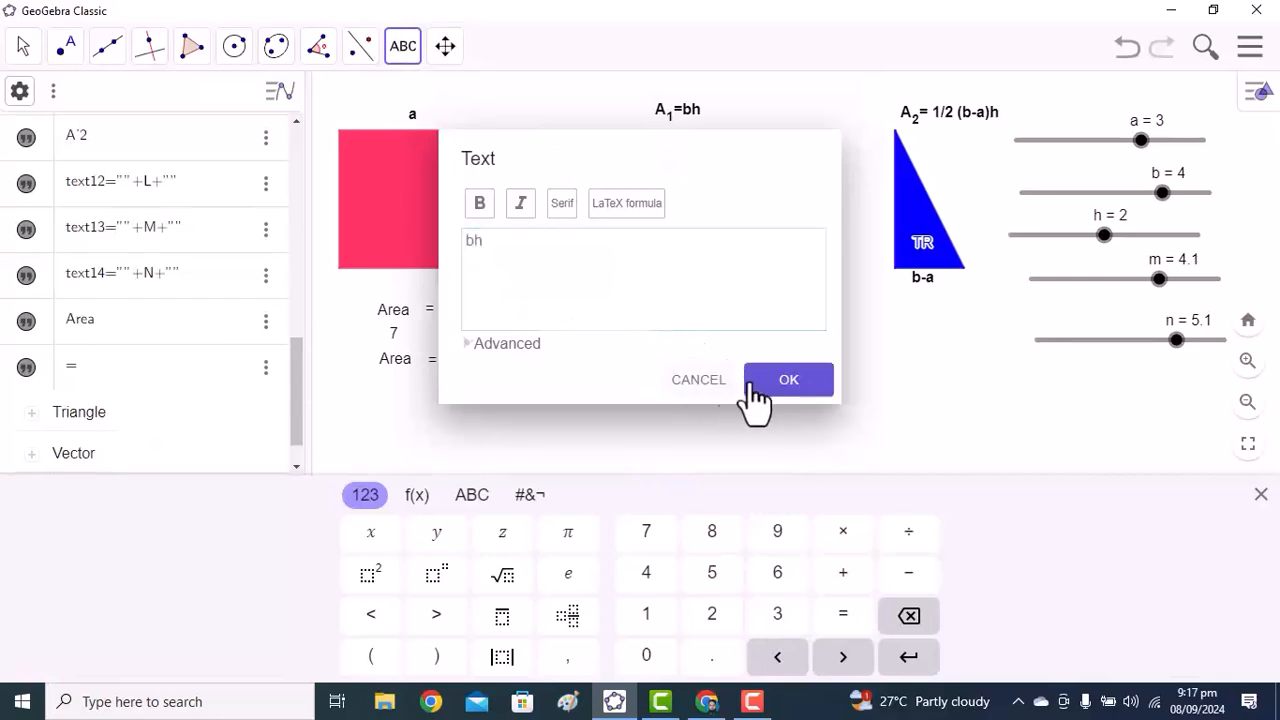
pyautogui.click(760, 380)
# Step: Add a "+" text after the "bh" term of the second area equation
pyautogui.click(491, 352)
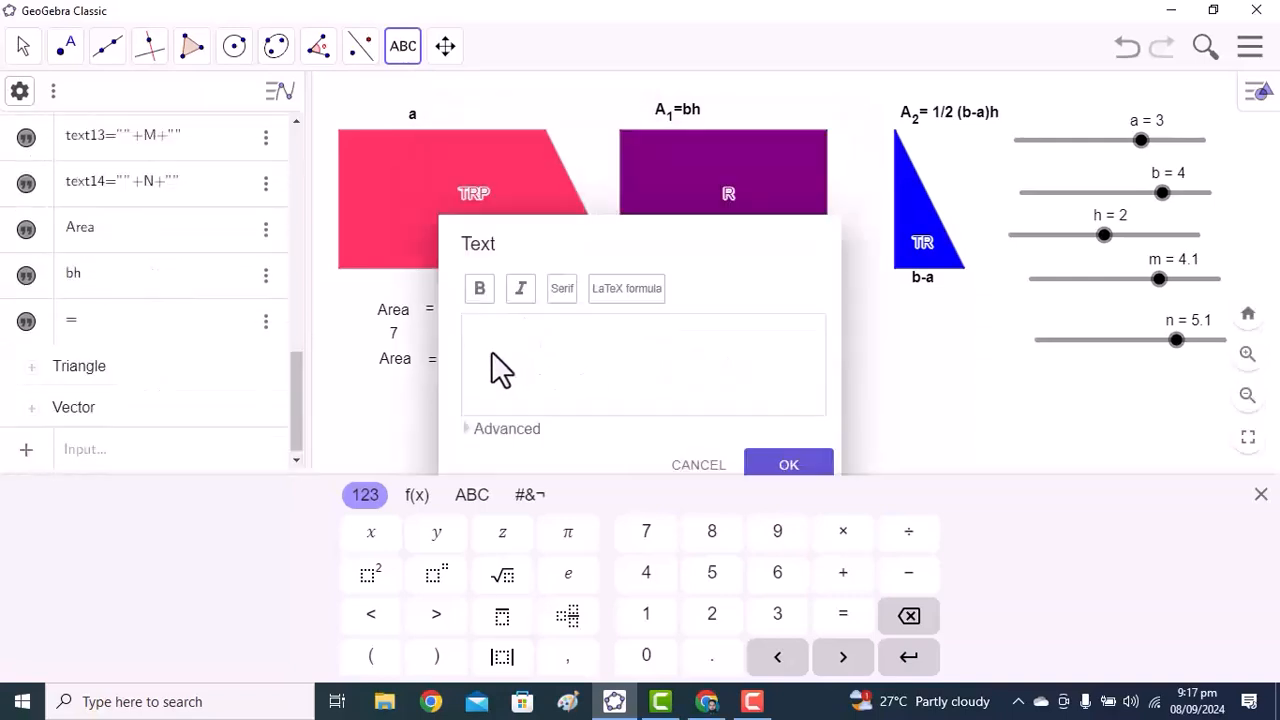
pyautogui.click(491, 352)
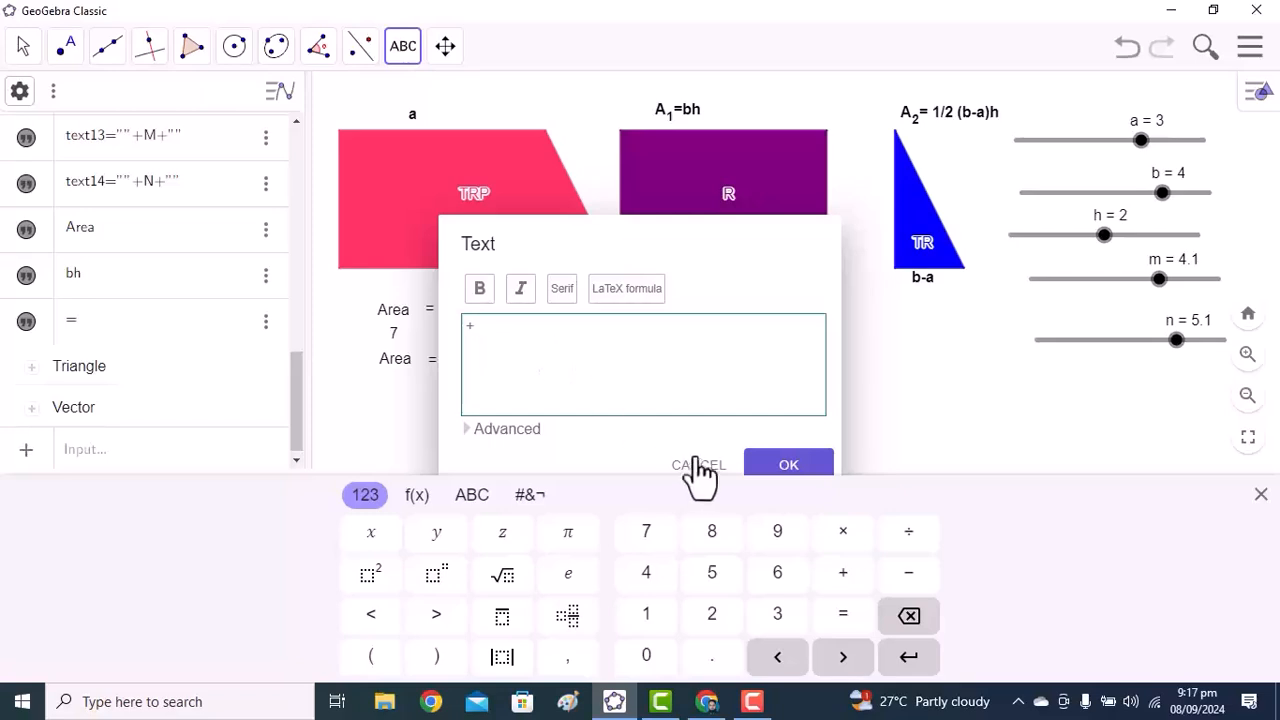
pyautogui.click(768, 466)
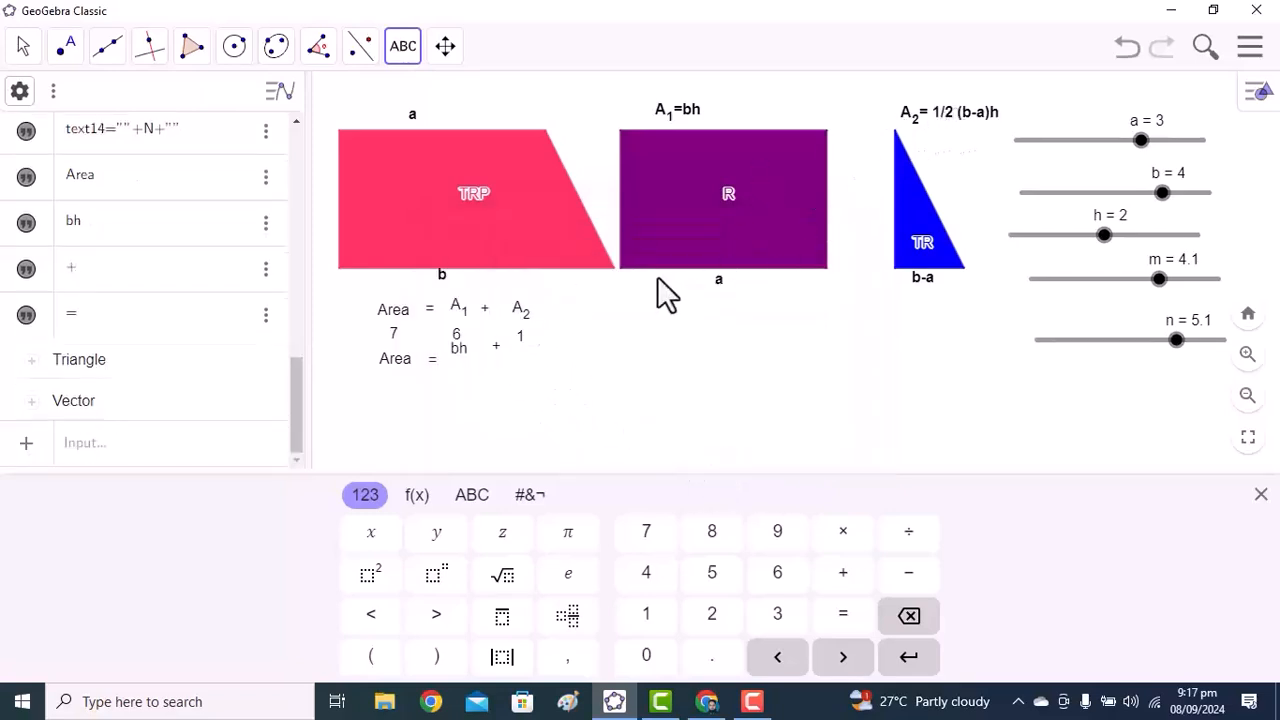
# Step: Add a LaTeX text showing the fraction 1/2 followed by "bh" after the second equation's plus sign
pyautogui.click(513, 362)
pyautogui.click(523, 337)
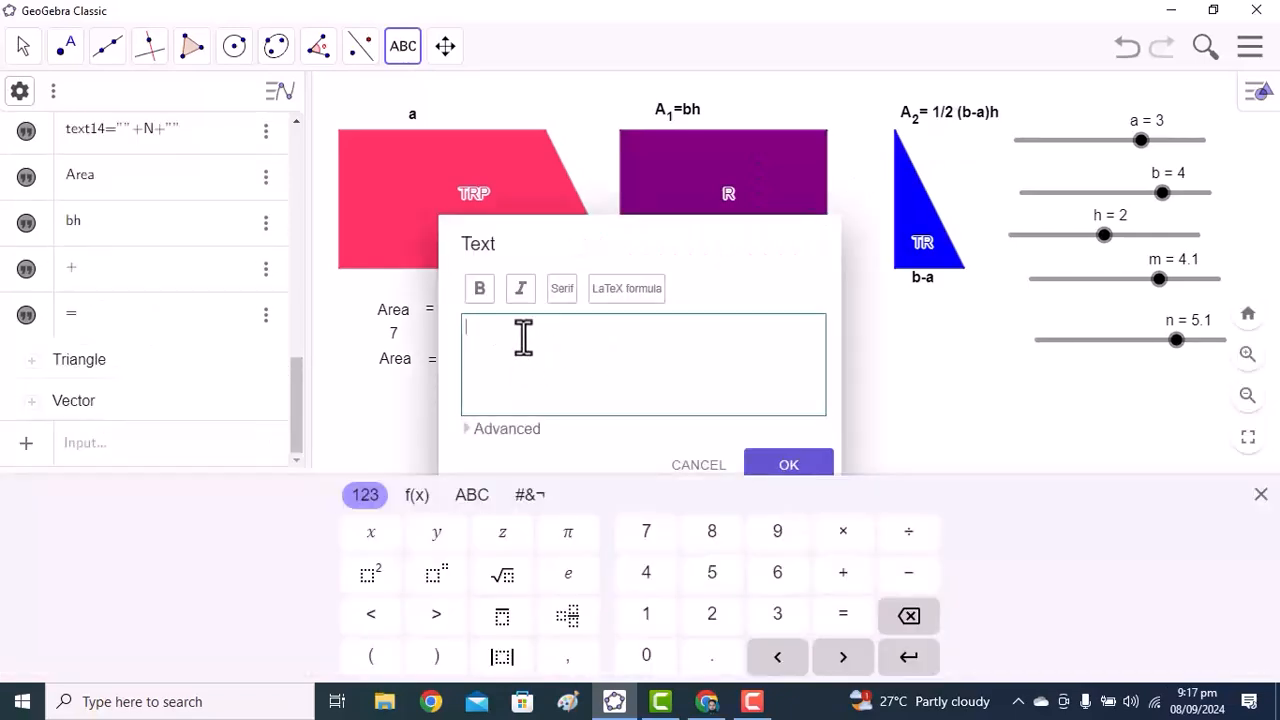
pyautogui.click(478, 432)
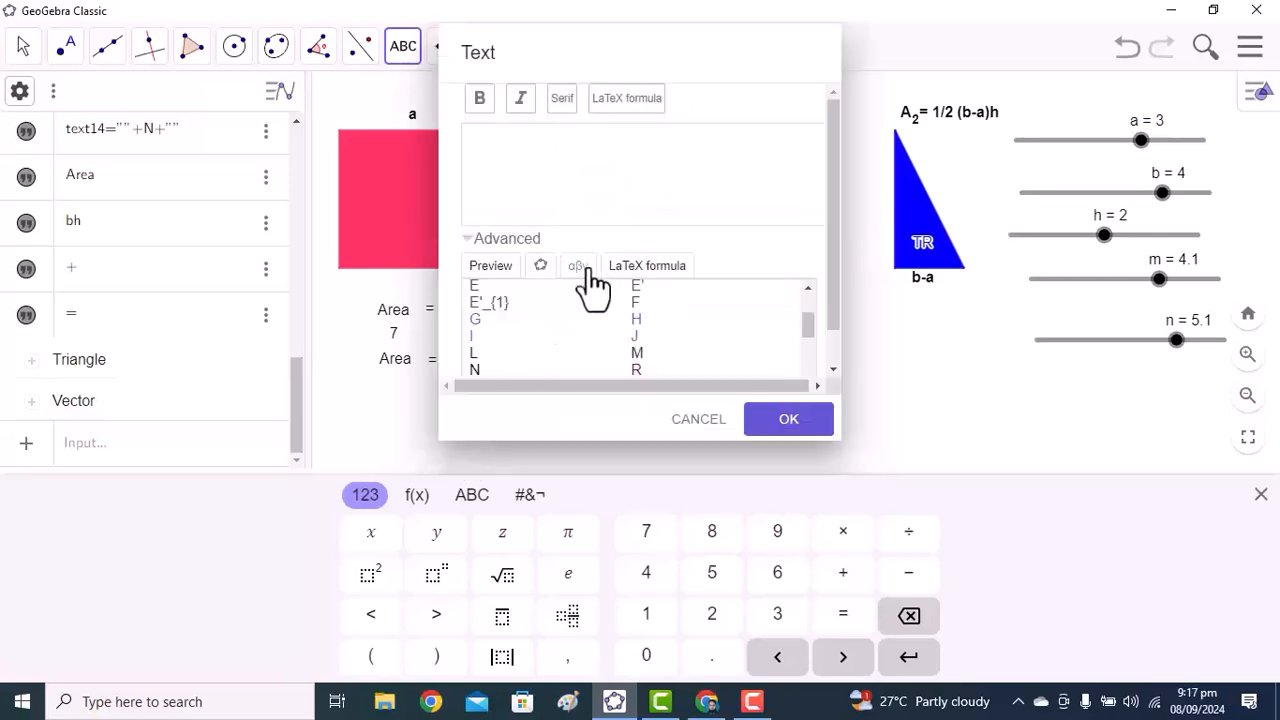
pyautogui.click(646, 266)
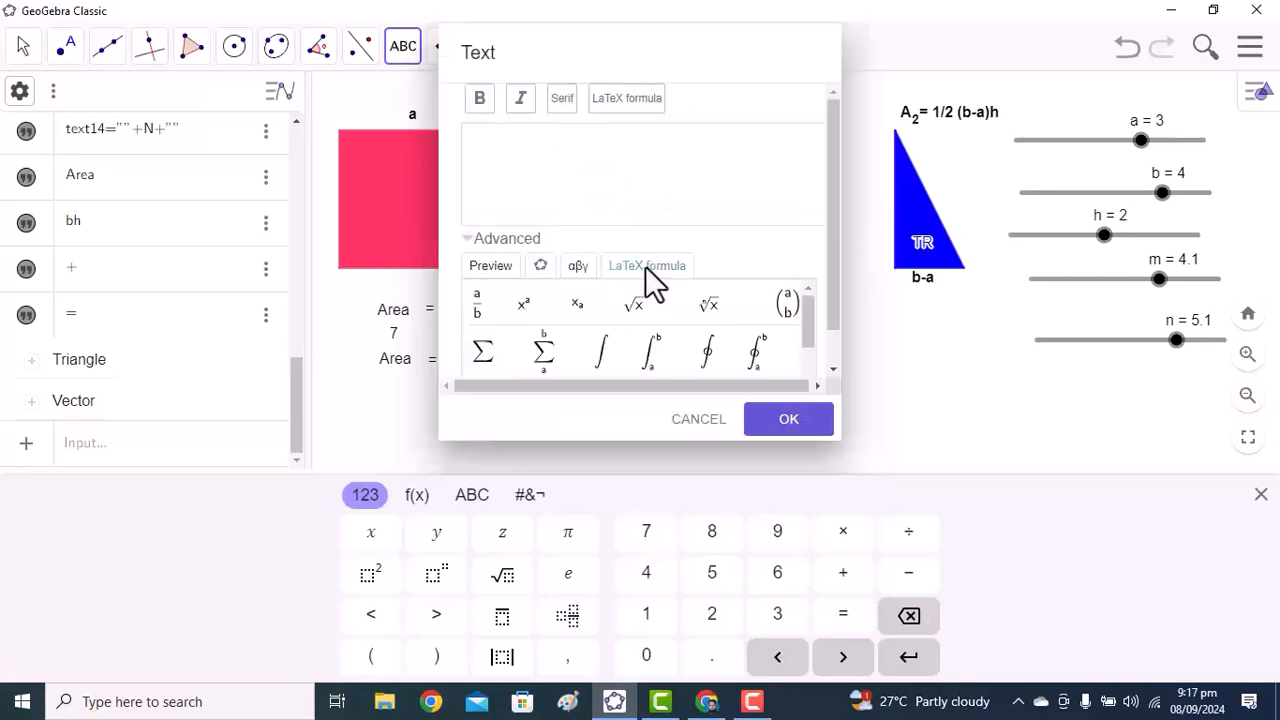
pyautogui.click(481, 306)
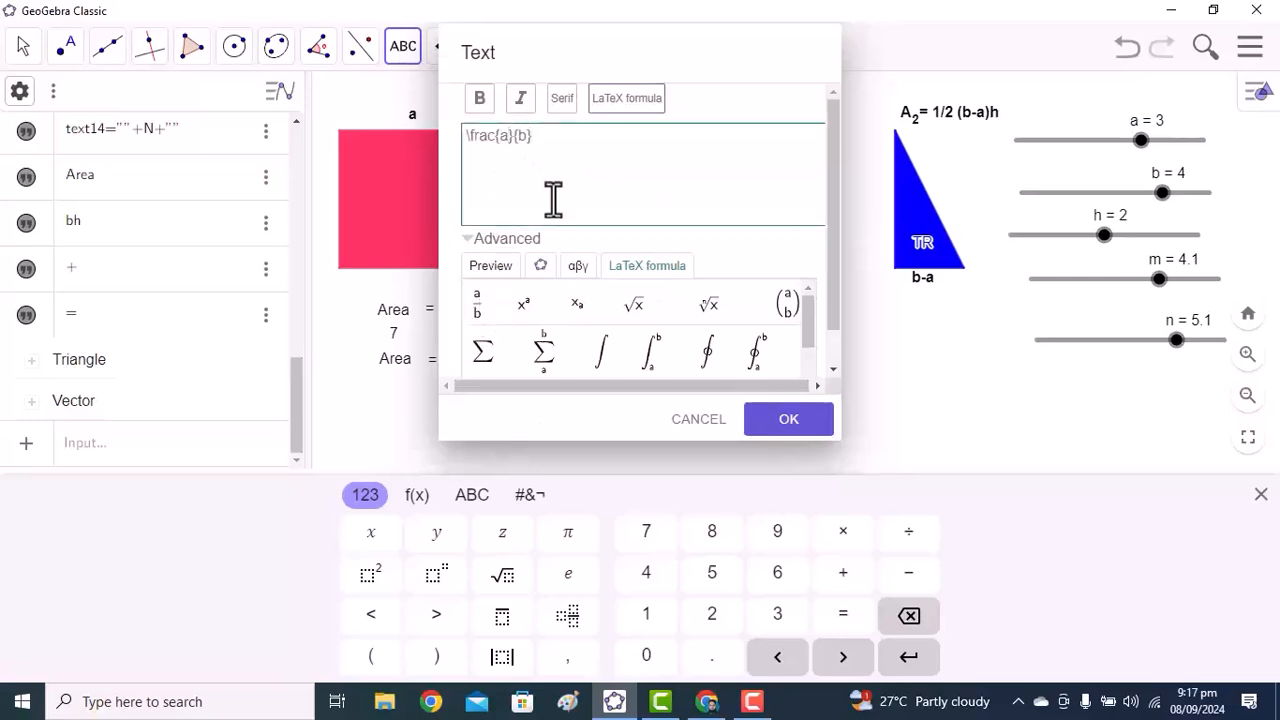
pyautogui.write('1}{2')
pyautogui.click(486, 268)
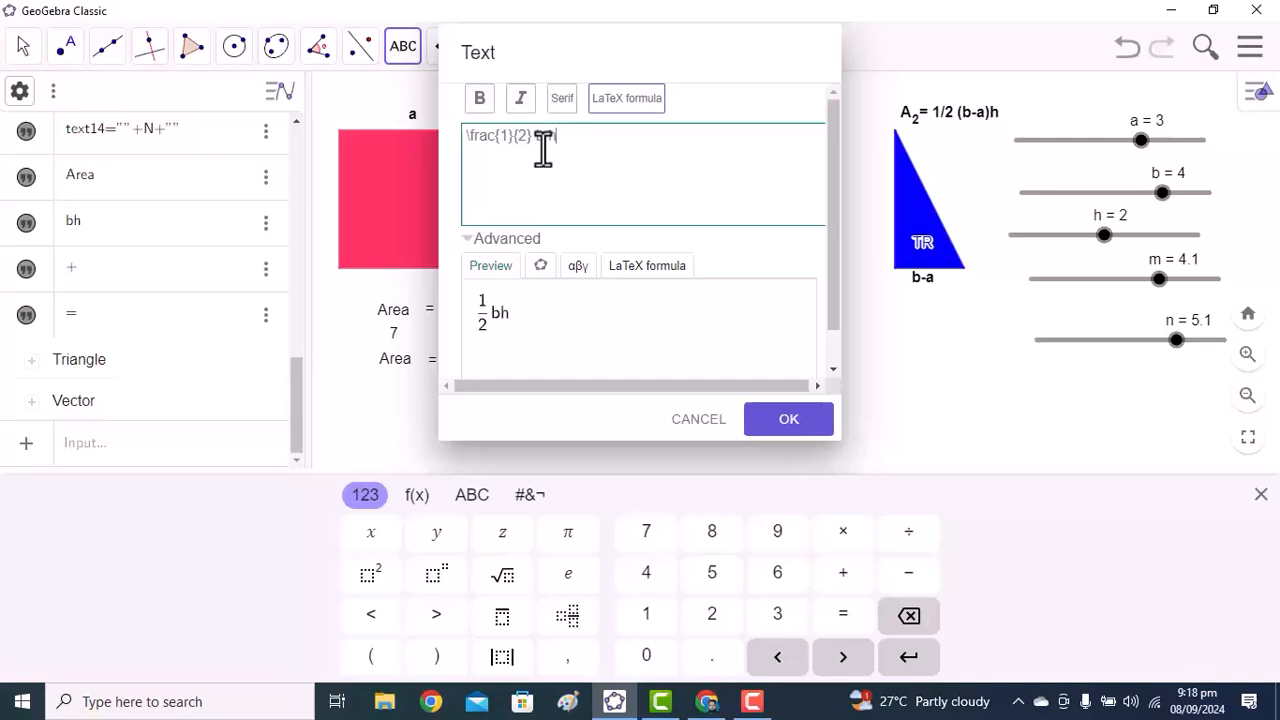
pyautogui.click(789, 432)
# Step: Line up the "Area", "=", "bh", "+" and "1/2 bh" texts in one row to form the second equation
pyautogui.press('Escape')
pyautogui.moveTo(457, 352); pyautogui.dragTo(458, 368)
pyautogui.moveTo(533, 388); pyautogui.dragTo(538, 367)
pyautogui.moveTo(496, 348); pyautogui.dragTo(497, 370)
pyautogui.moveTo(402, 364); pyautogui.dragTo(430, 370)
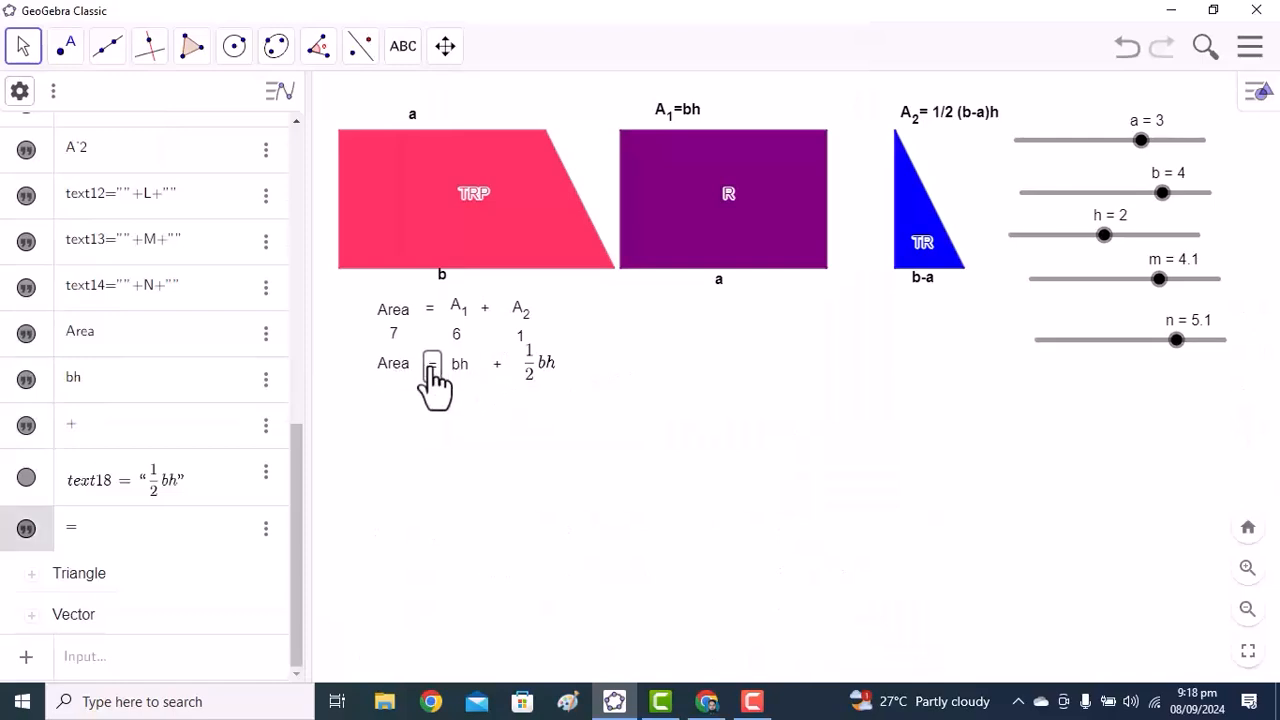
# Step: Insert a dynamic text linked to object L beneath the second Area label
pyautogui.click(403, 46)
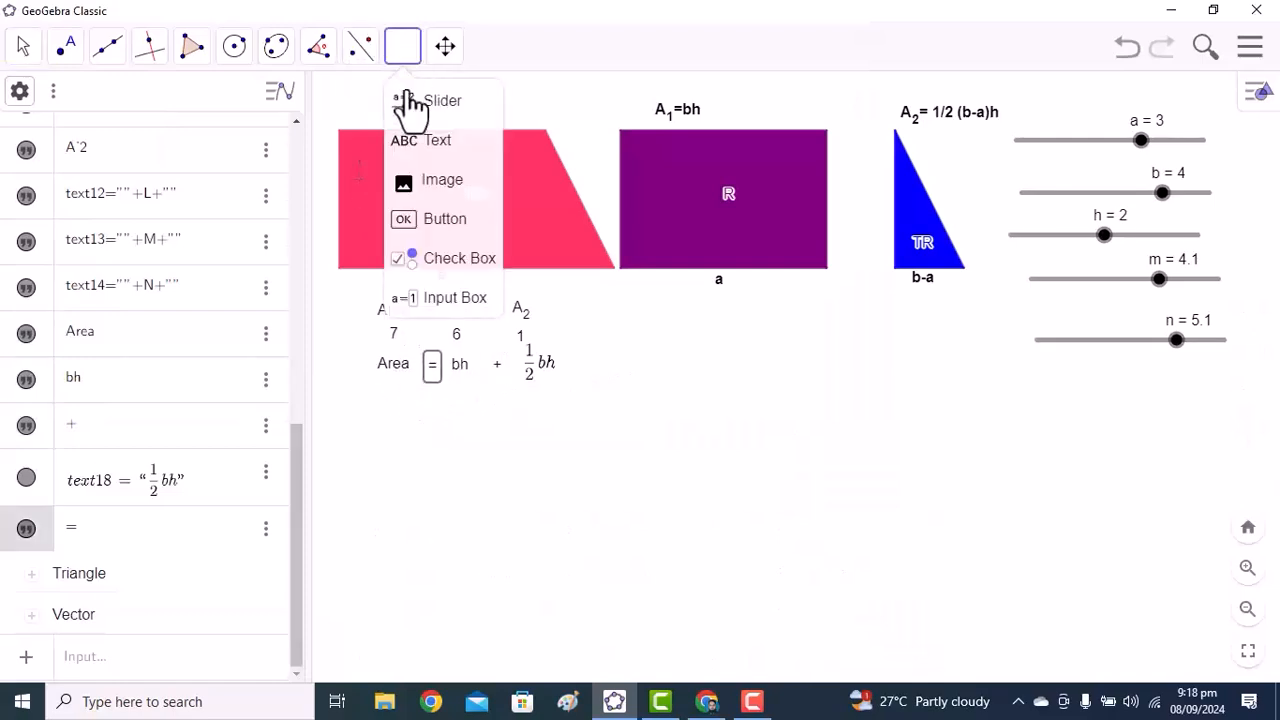
pyautogui.click(418, 140)
pyautogui.click(384, 395)
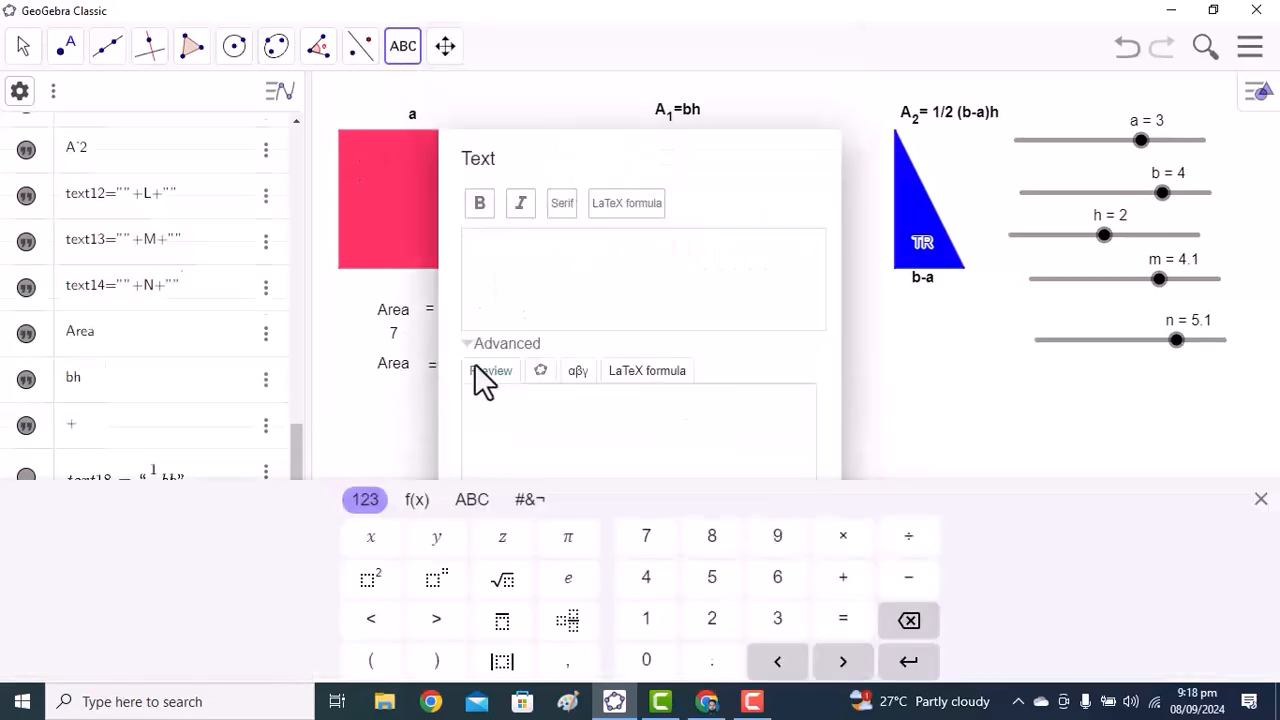
pyautogui.click(520, 262)
pyautogui.click(541, 370)
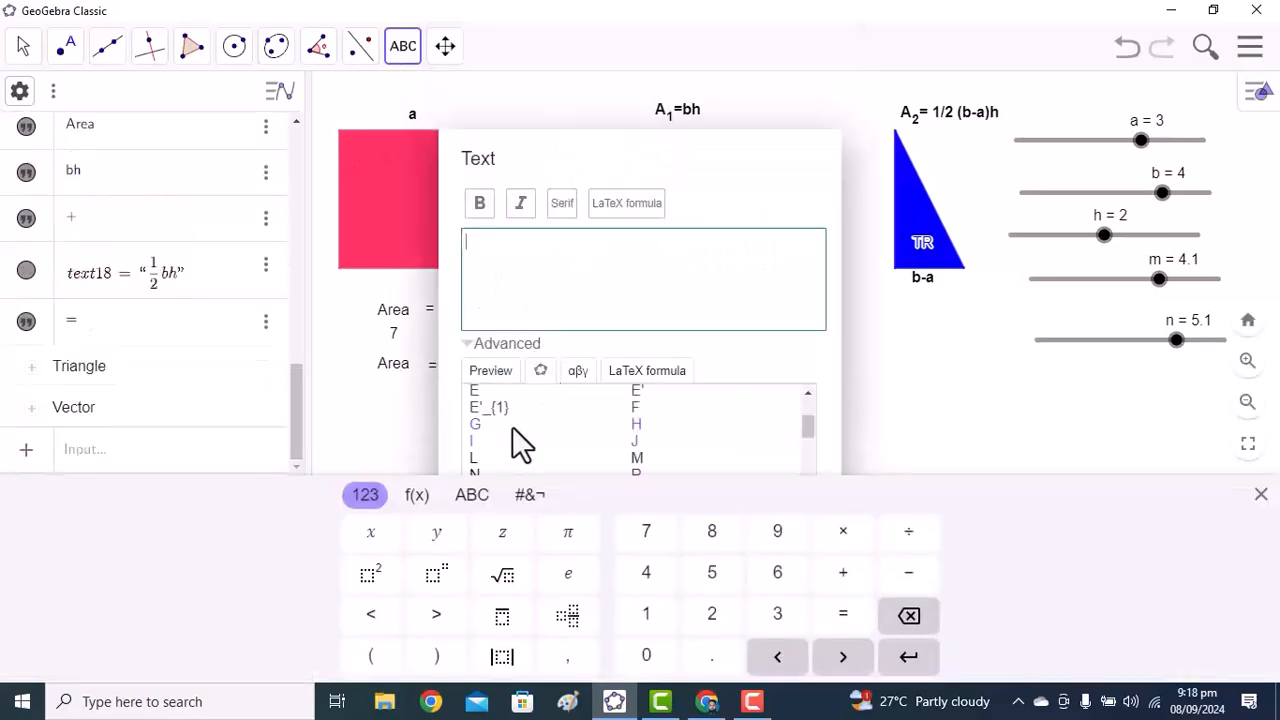
pyautogui.click(472, 456)
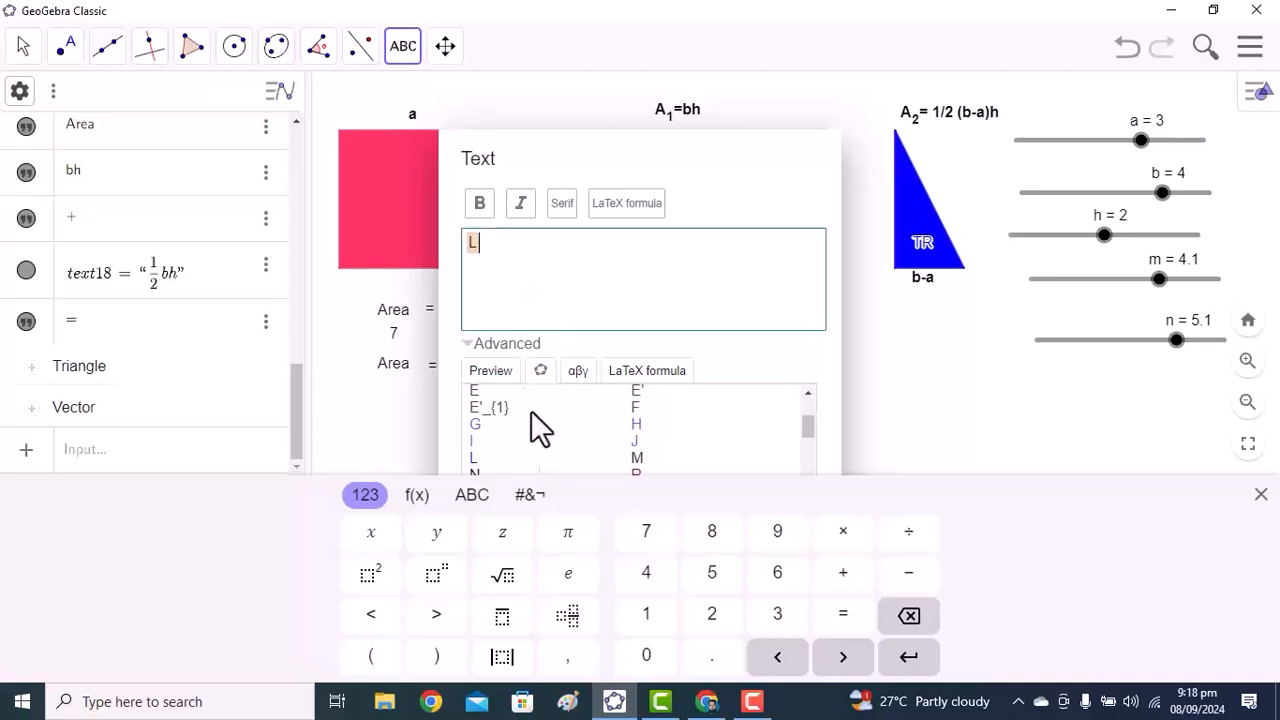
pyautogui.click(572, 345)
pyautogui.click(779, 383)
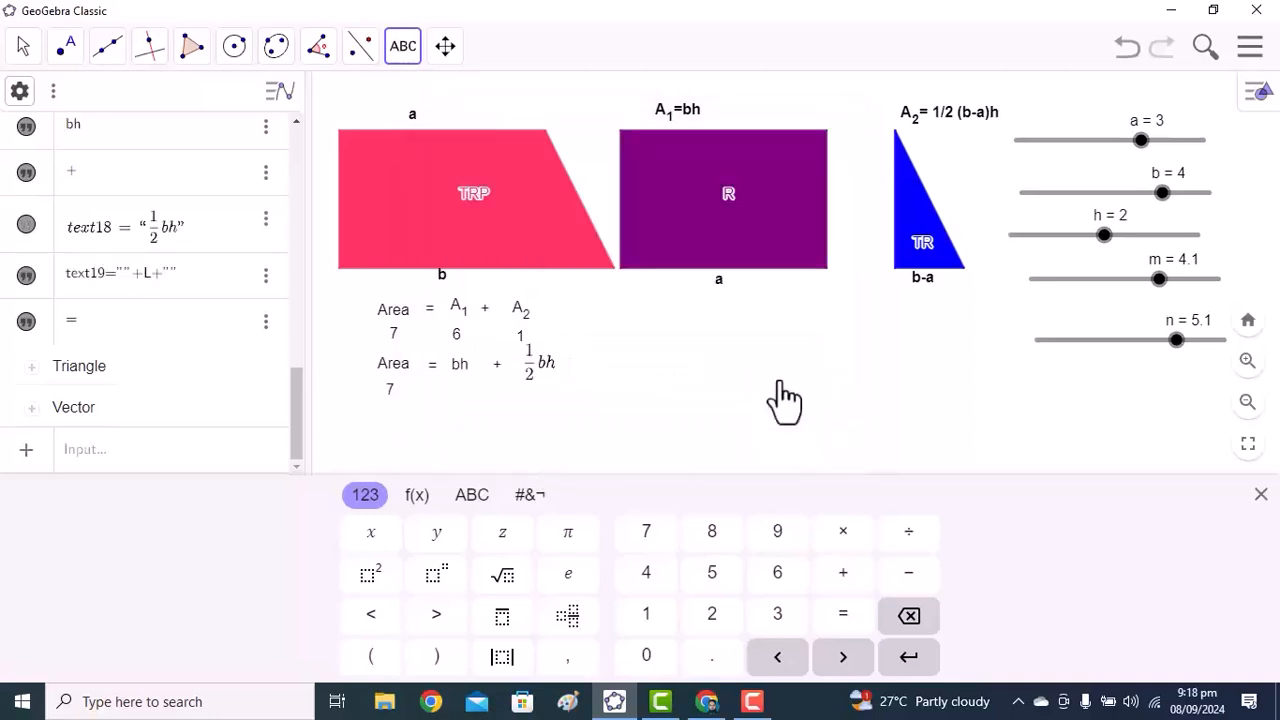
# Step: Insert a dynamic text beneath "bh" that links objects b and h with a "×" sign between them
pyautogui.click(457, 400)
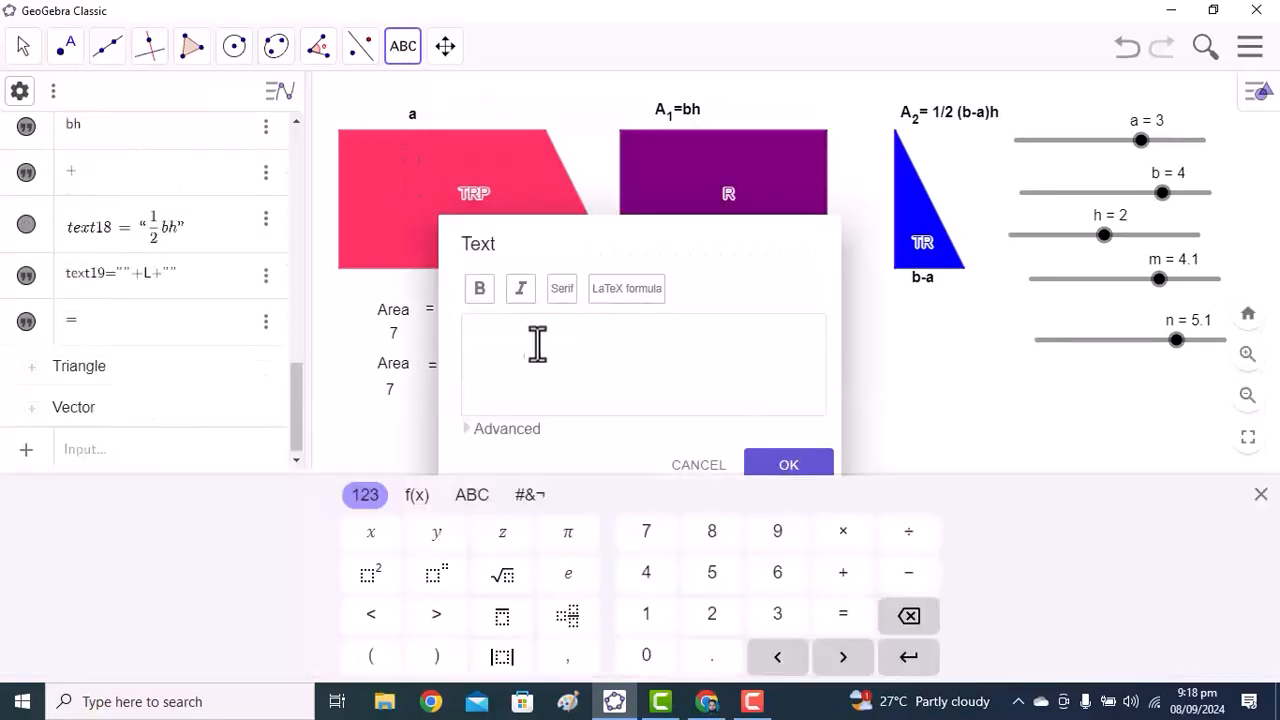
pyautogui.click(476, 429)
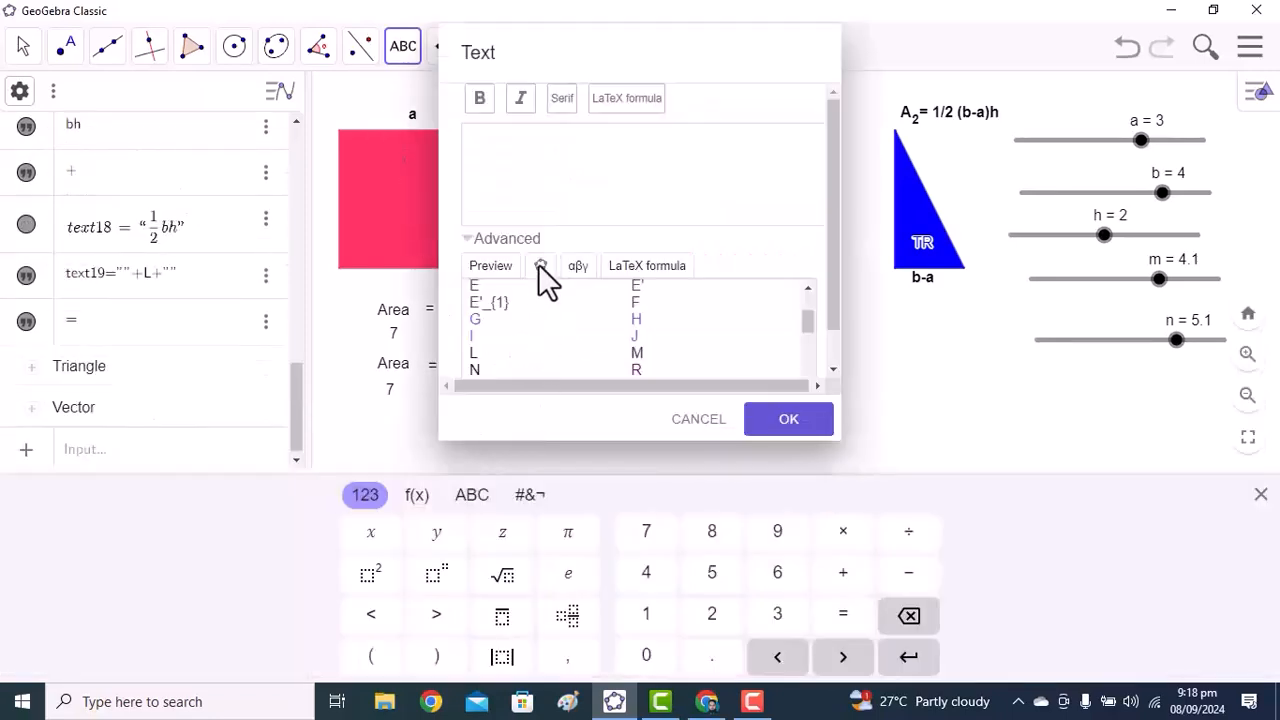
pyautogui.scroll(3, 508, 342)
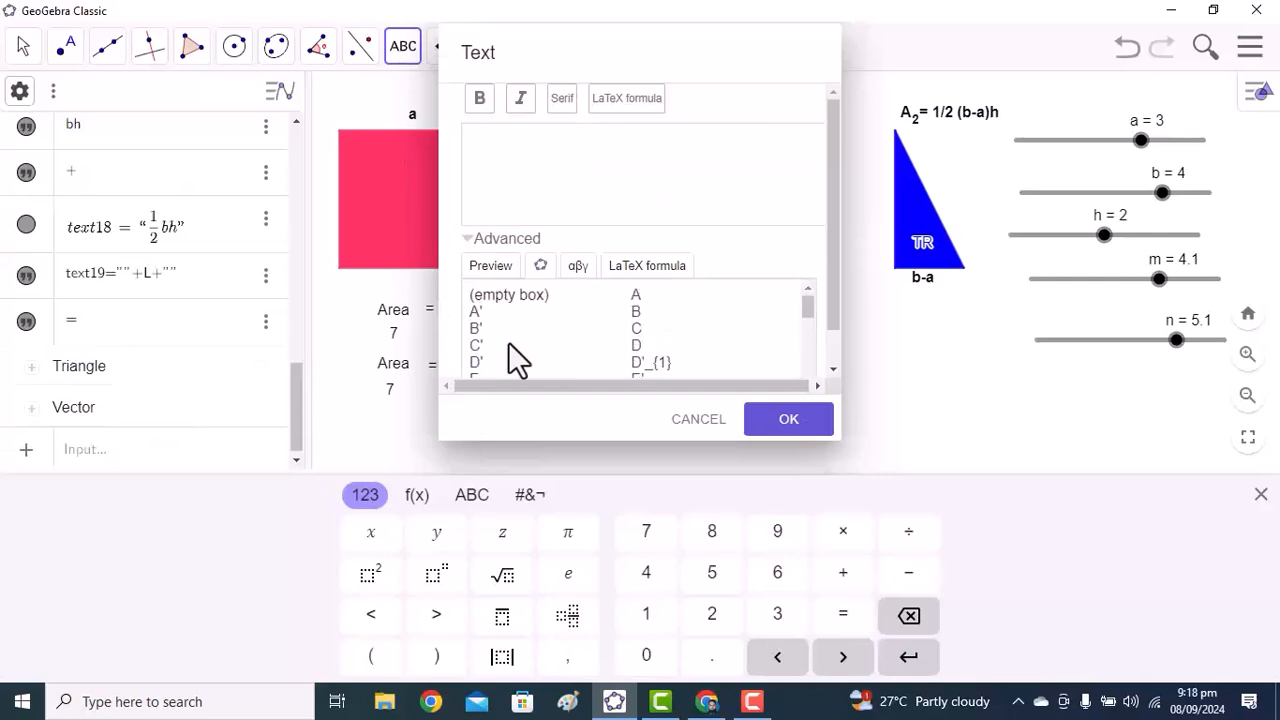
pyautogui.scroll(-10, 508, 342)
pyautogui.click(474, 362)
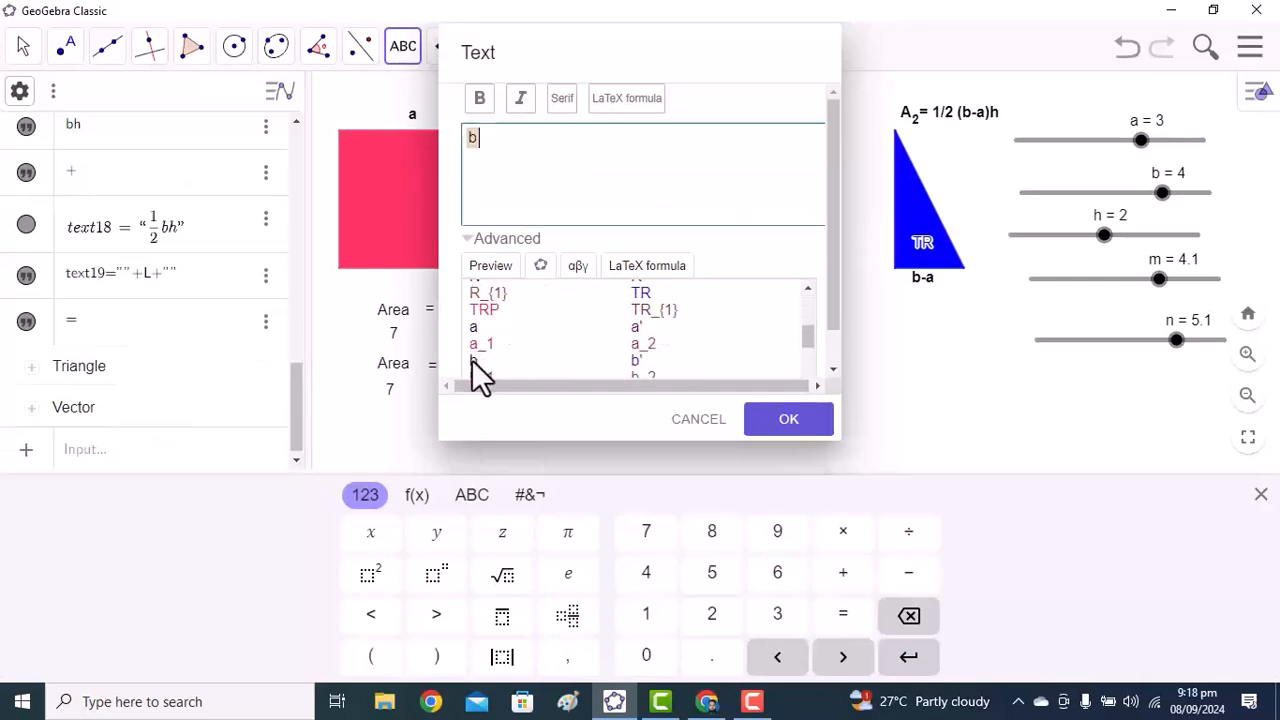
pyautogui.click(578, 266)
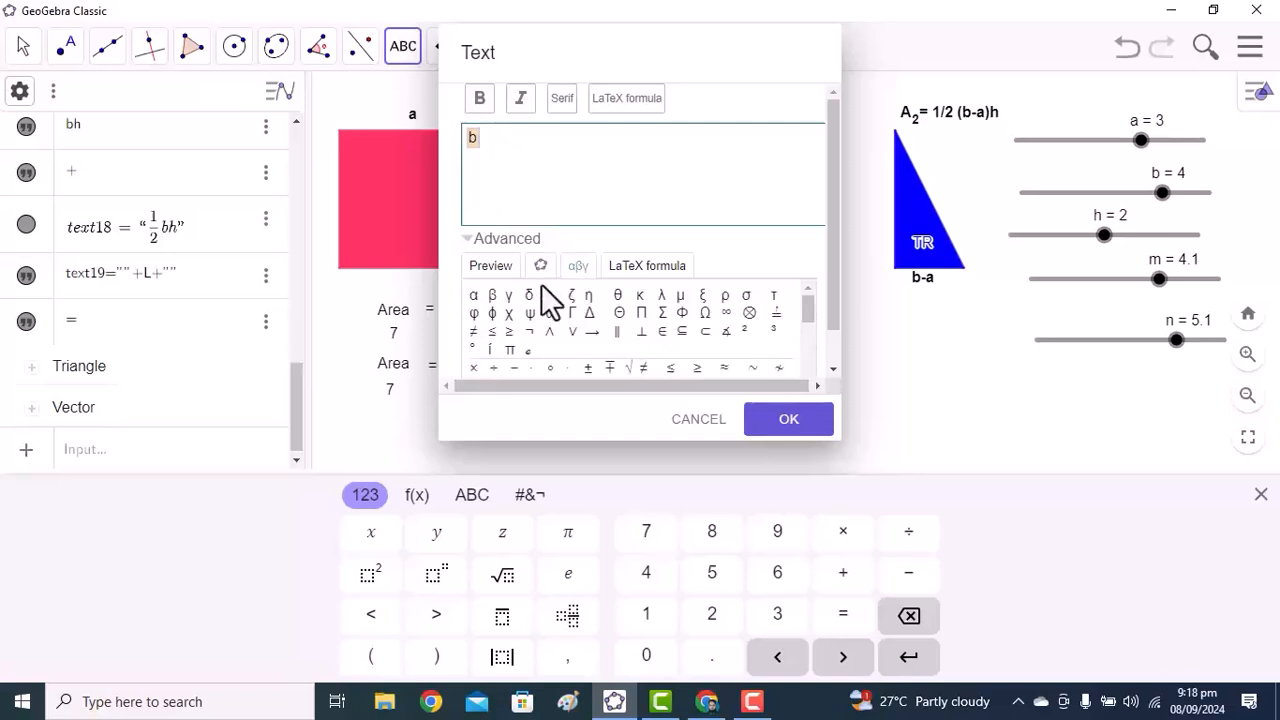
pyautogui.click(474, 368)
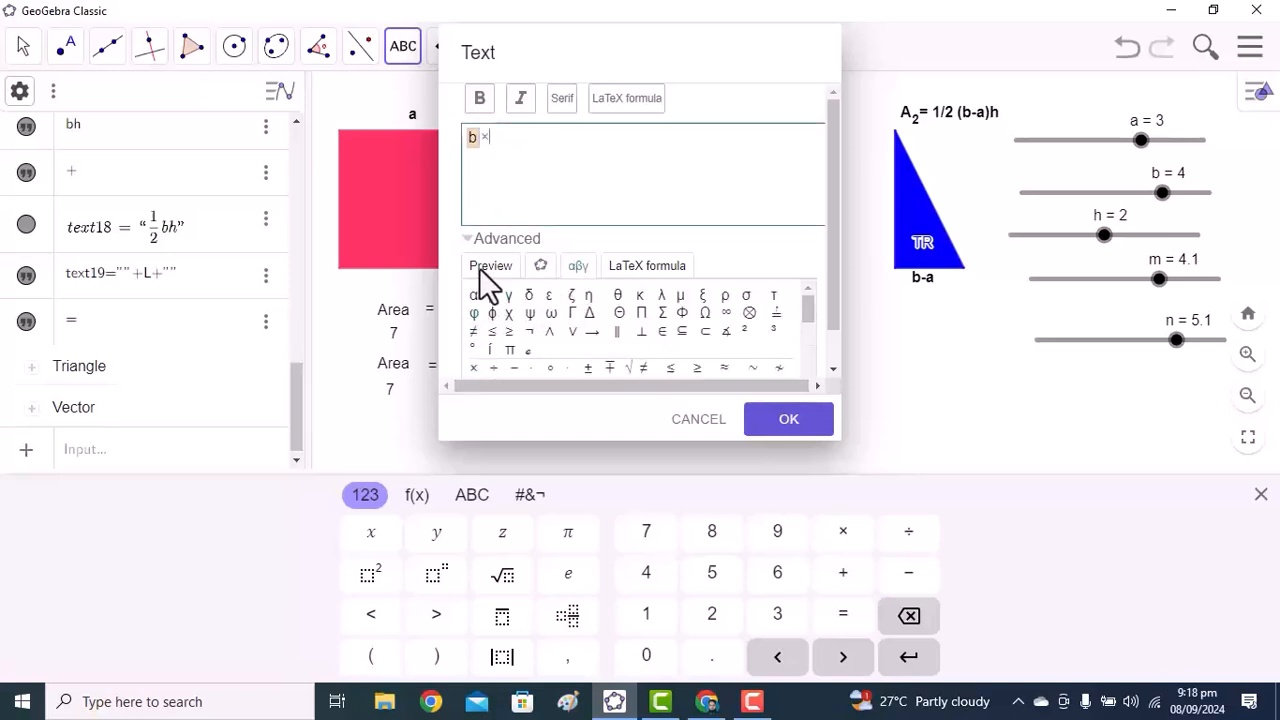
pyautogui.click(542, 267)
pyautogui.scroll(-2, 484, 318)
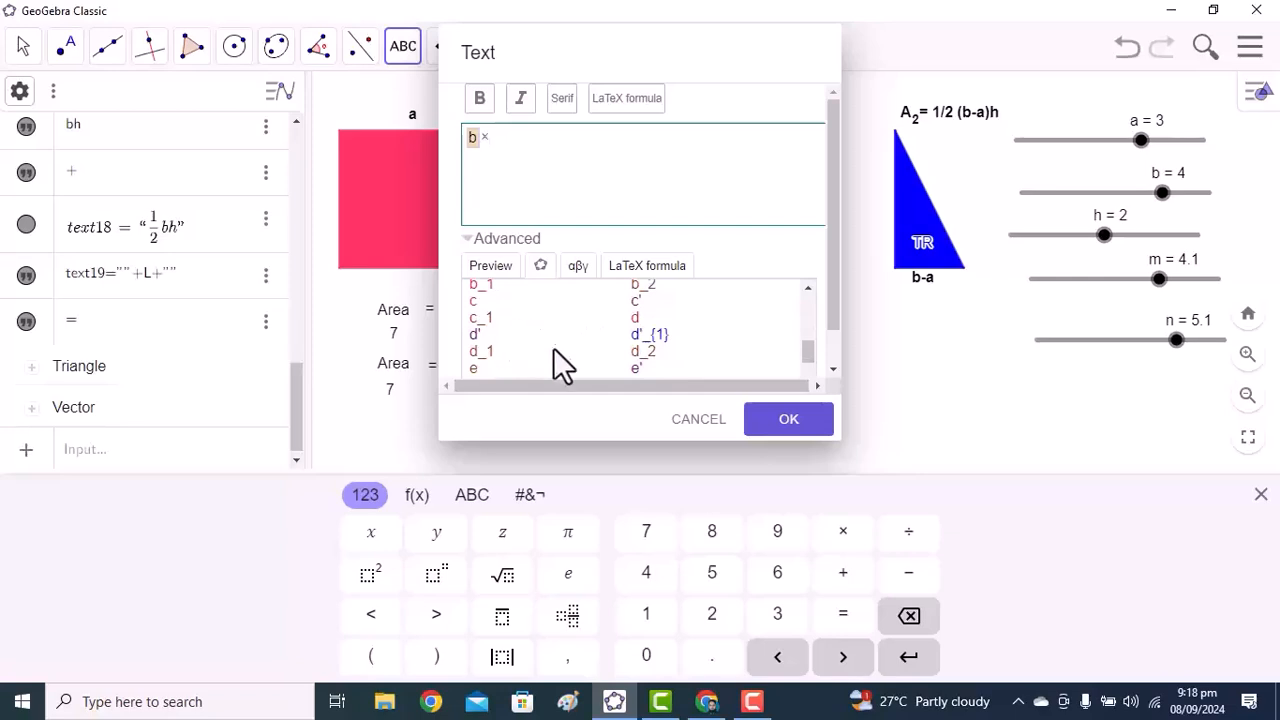
pyautogui.scroll(-2, 553, 347)
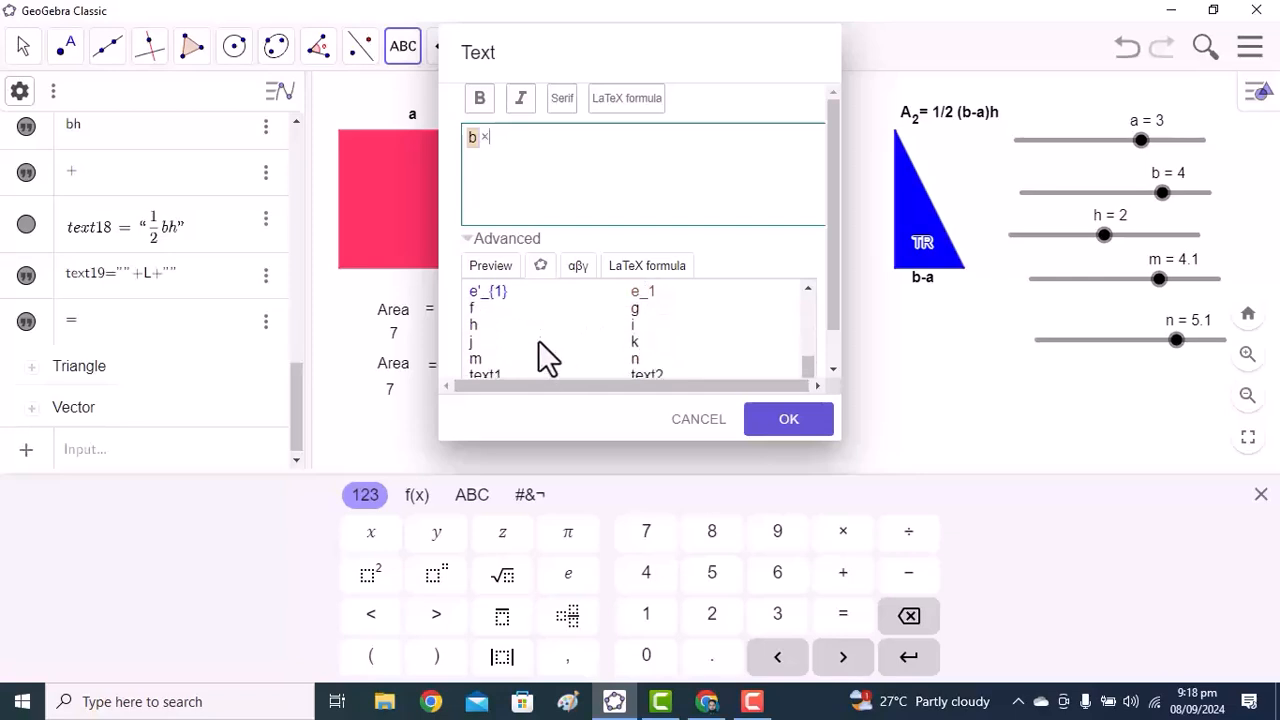
pyautogui.click(474, 325)
pyautogui.click(780, 424)
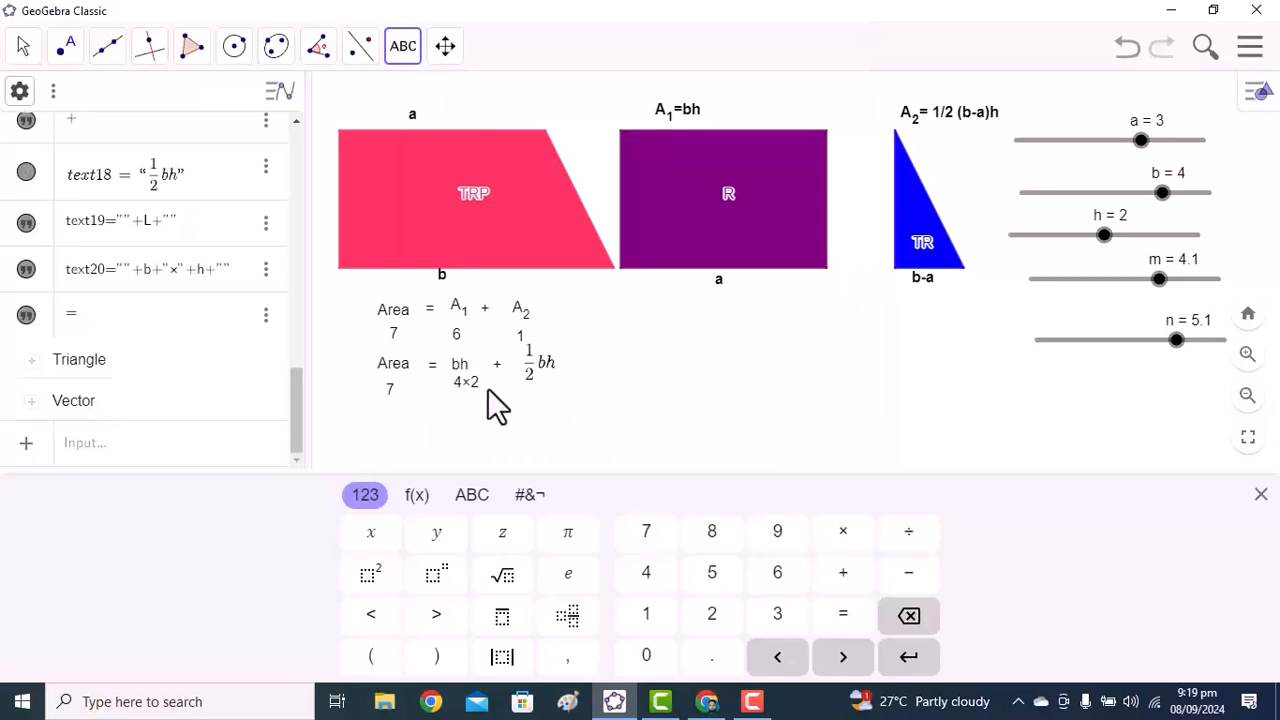
# Step: Test the dynamic texts by moving slider b to 5, varying slider h, and returning b to 4
pyautogui.click(23, 46)
pyautogui.click(40, 97)
pyautogui.moveTo(1162, 193); pyautogui.dragTo(1208, 193)
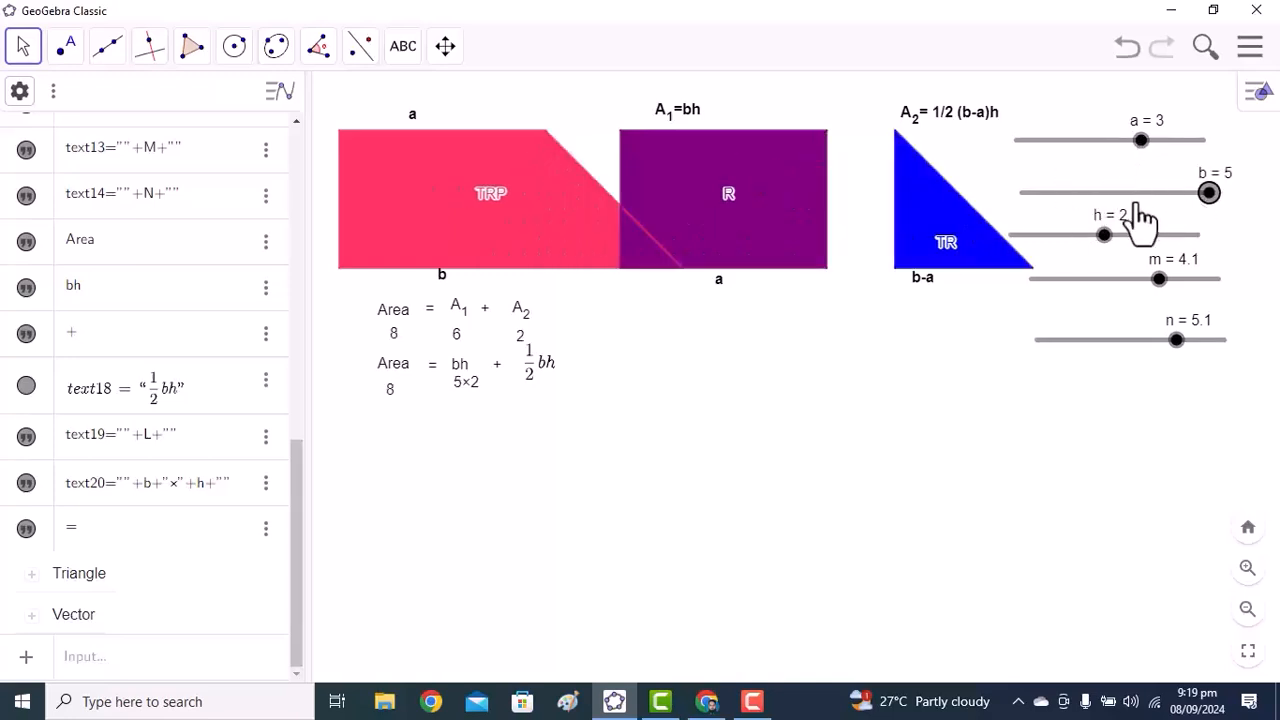
pyautogui.moveTo(1107, 242); pyautogui.dragTo(1137, 246)
pyautogui.moveTo(1209, 195); pyautogui.dragTo(1165, 197)
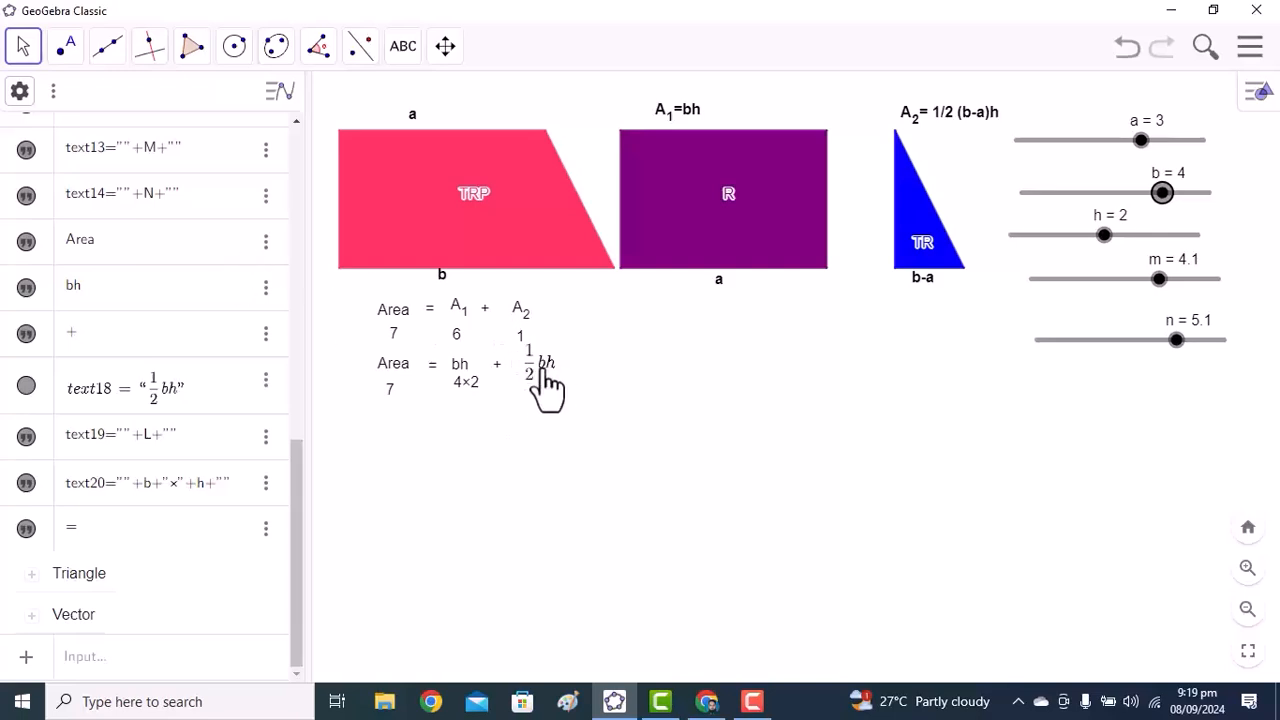
# Step: Edit the "1/2 bh" text so the formula reads 1/2 (b-a)h
pyautogui.doubleClick(545, 385)
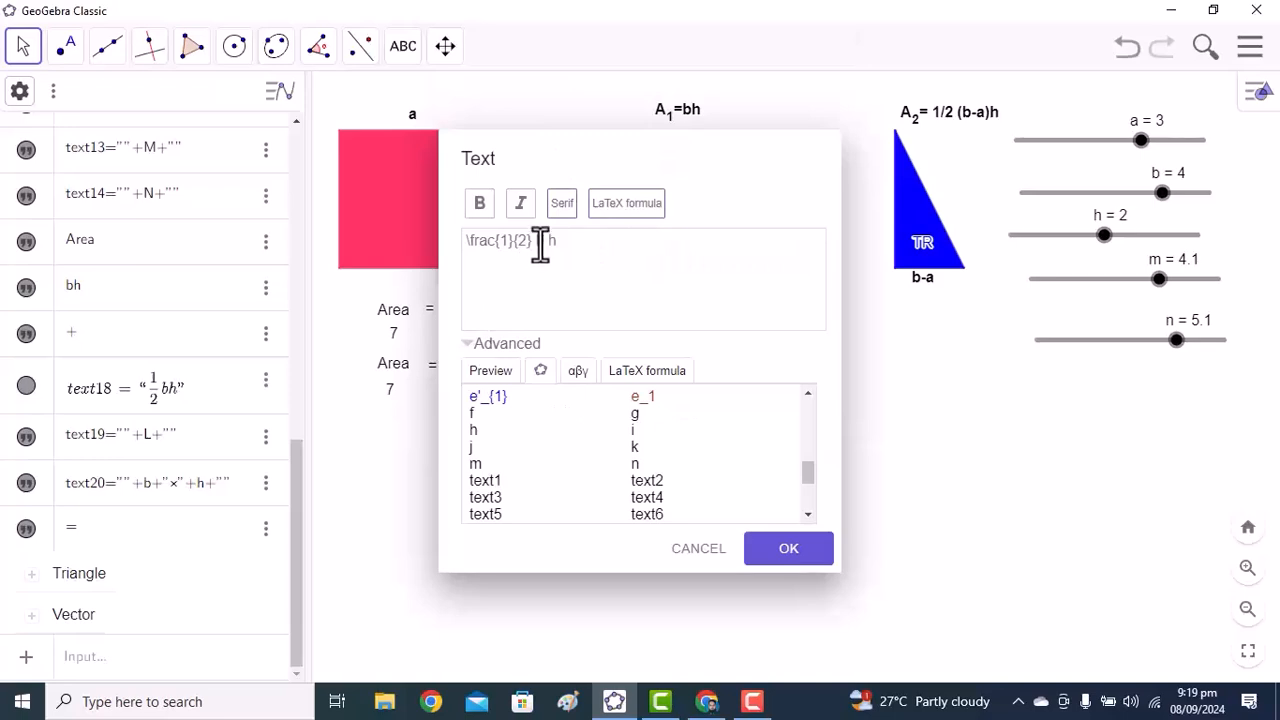
pyautogui.click(537, 254)
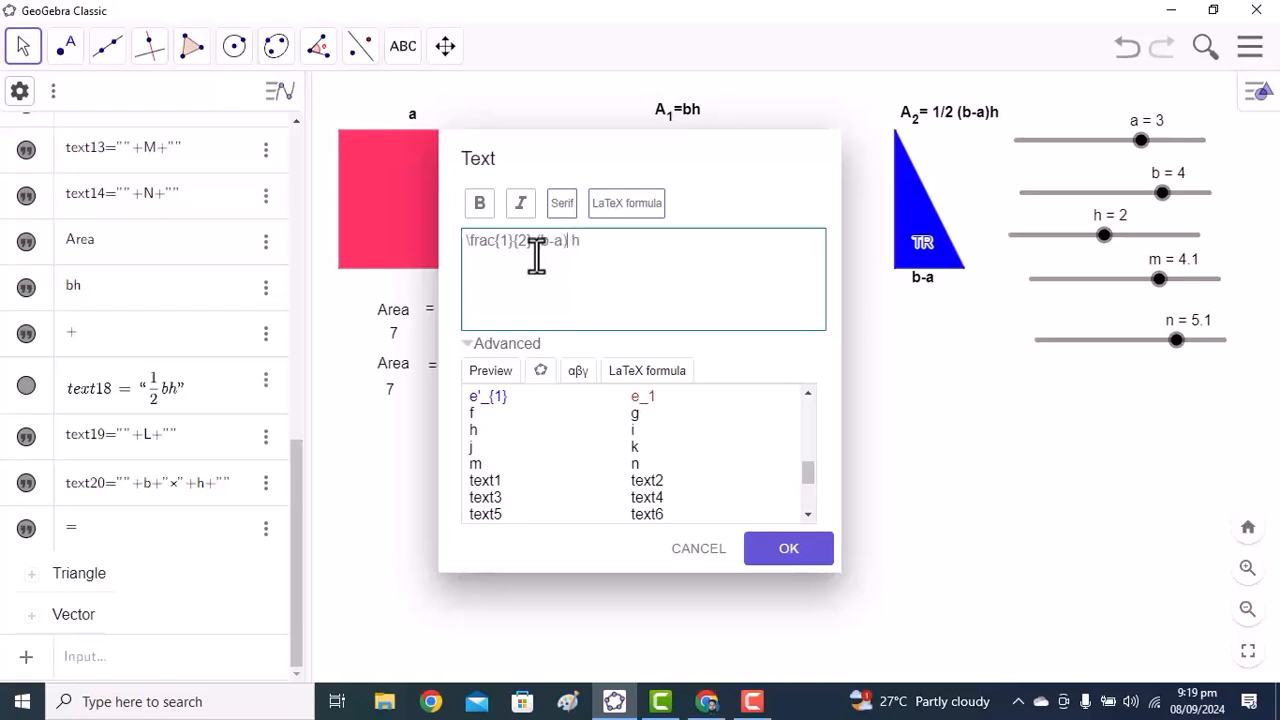
pyautogui.click(780, 548)
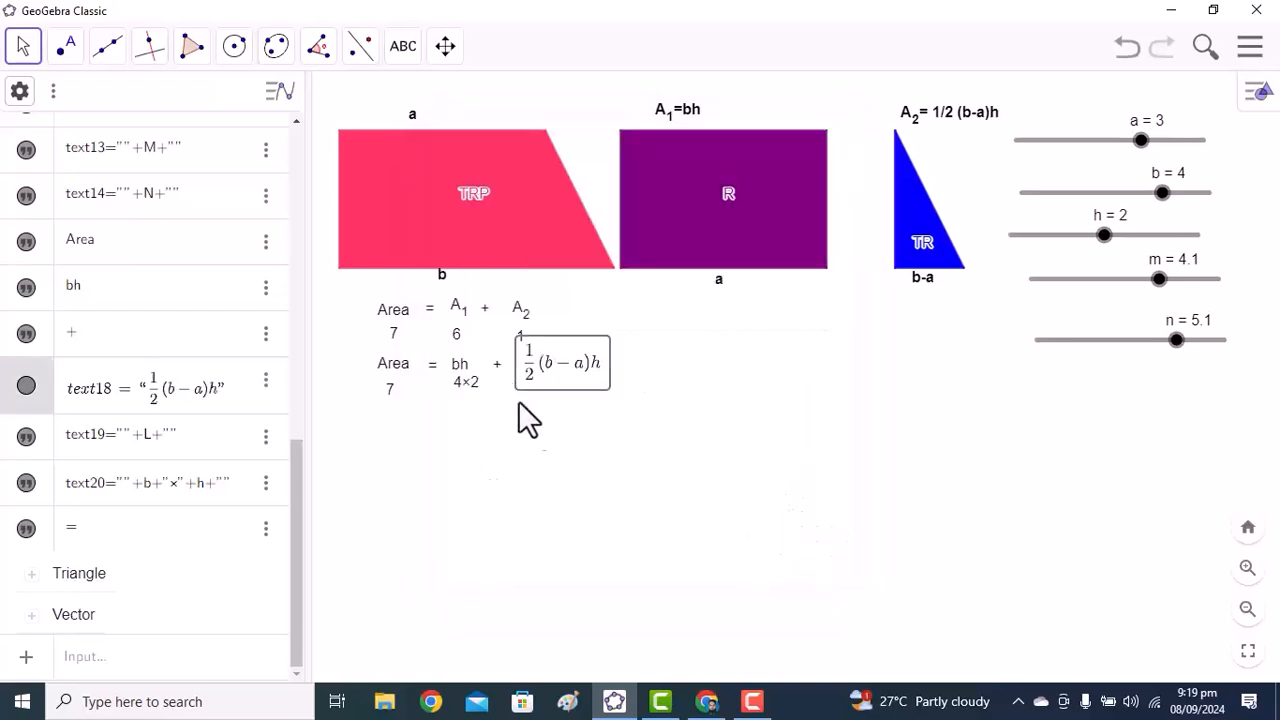
# Step: Lower the area value and b×h texts into a row below the second equation and place a copied "+" after the product
pyautogui.click(386, 404)
pyautogui.moveTo(466, 386); pyautogui.dragTo(461, 407)
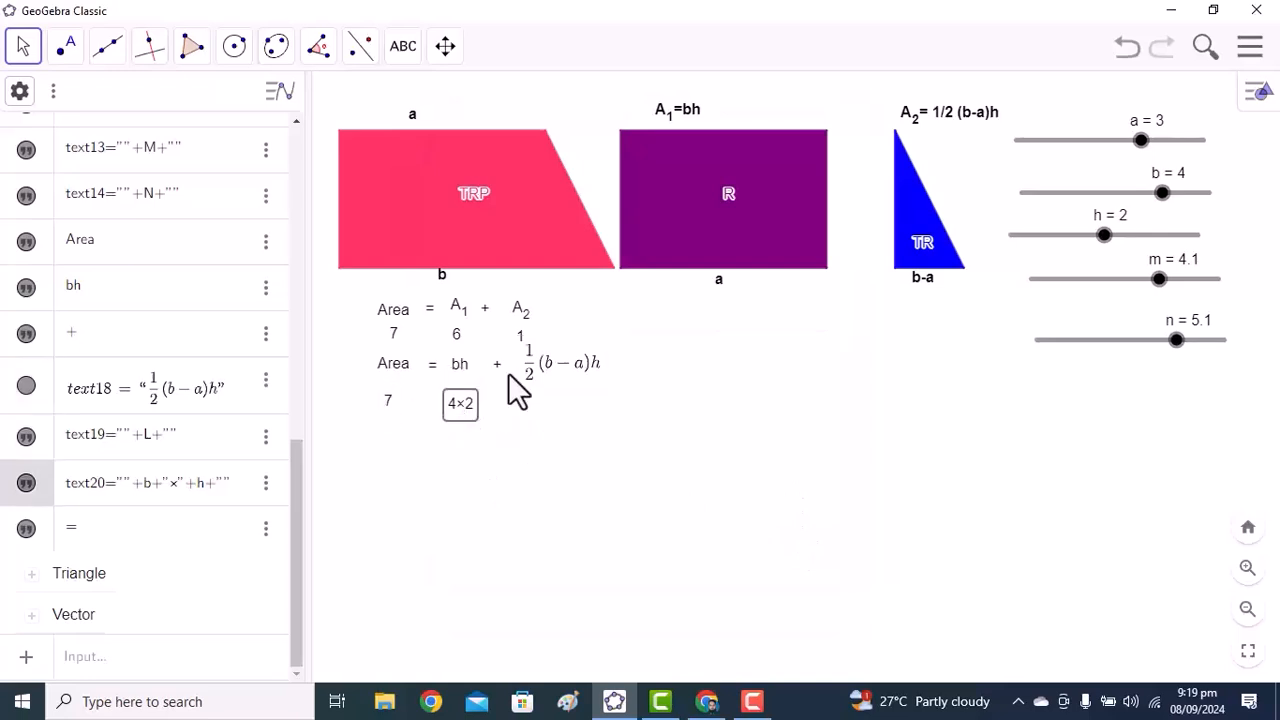
pyautogui.click(497, 368)
pyautogui.hotkey('ctrl', 'c')
pyautogui.hotkey('ctrl', 'v')
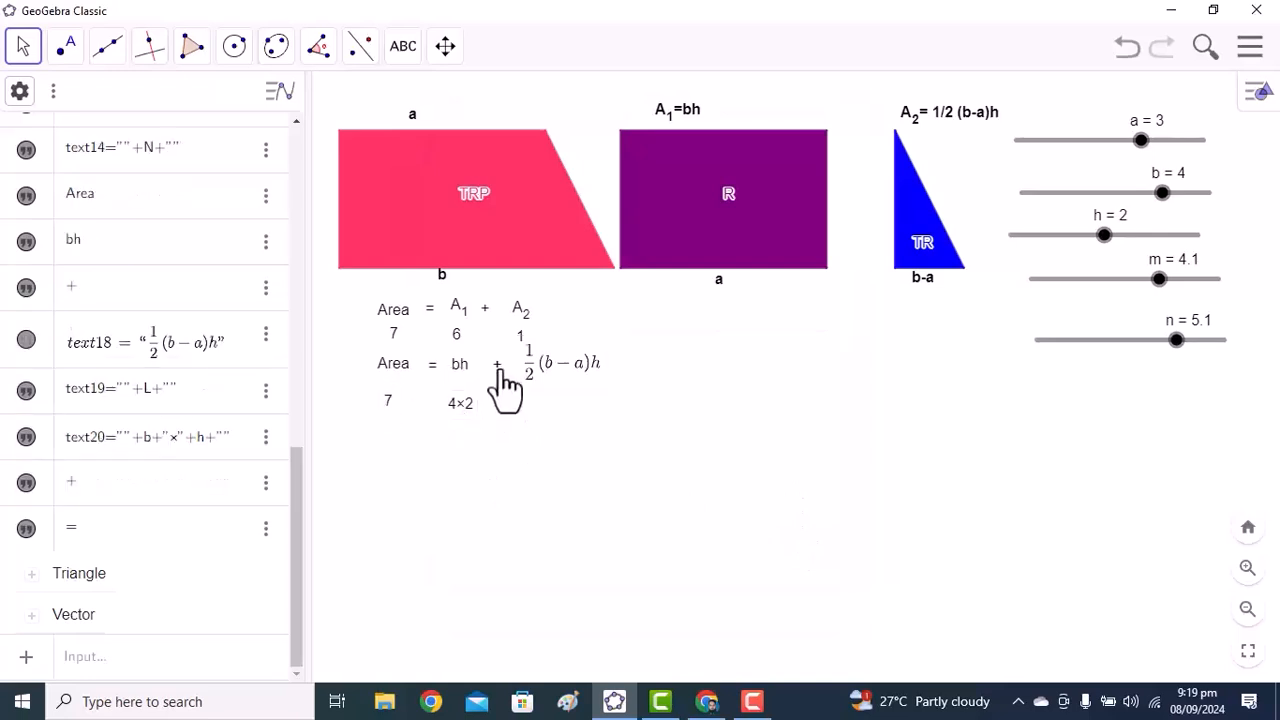
pyautogui.click(501, 420)
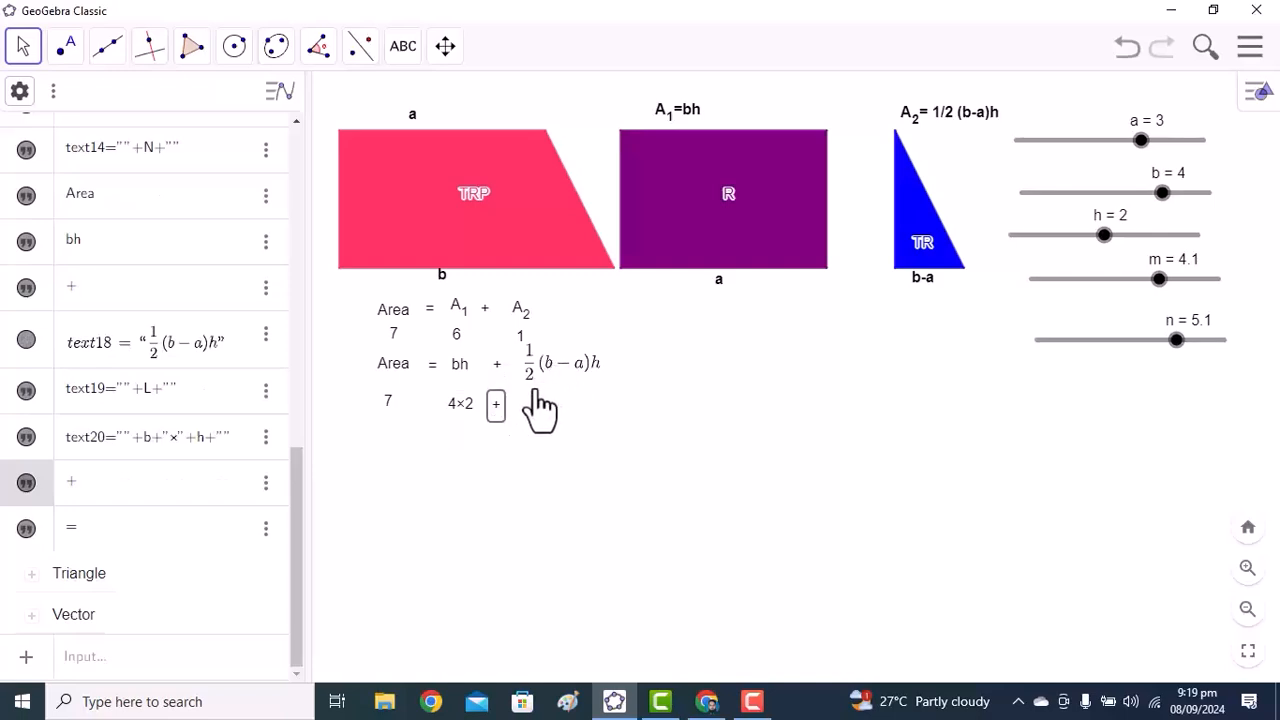
# Step: Start a new LaTeX text after the "+" in the substituted-values row, beginning with the fraction \frac{1}{2}
pyautogui.click(403, 46)
pyautogui.click(415, 145)
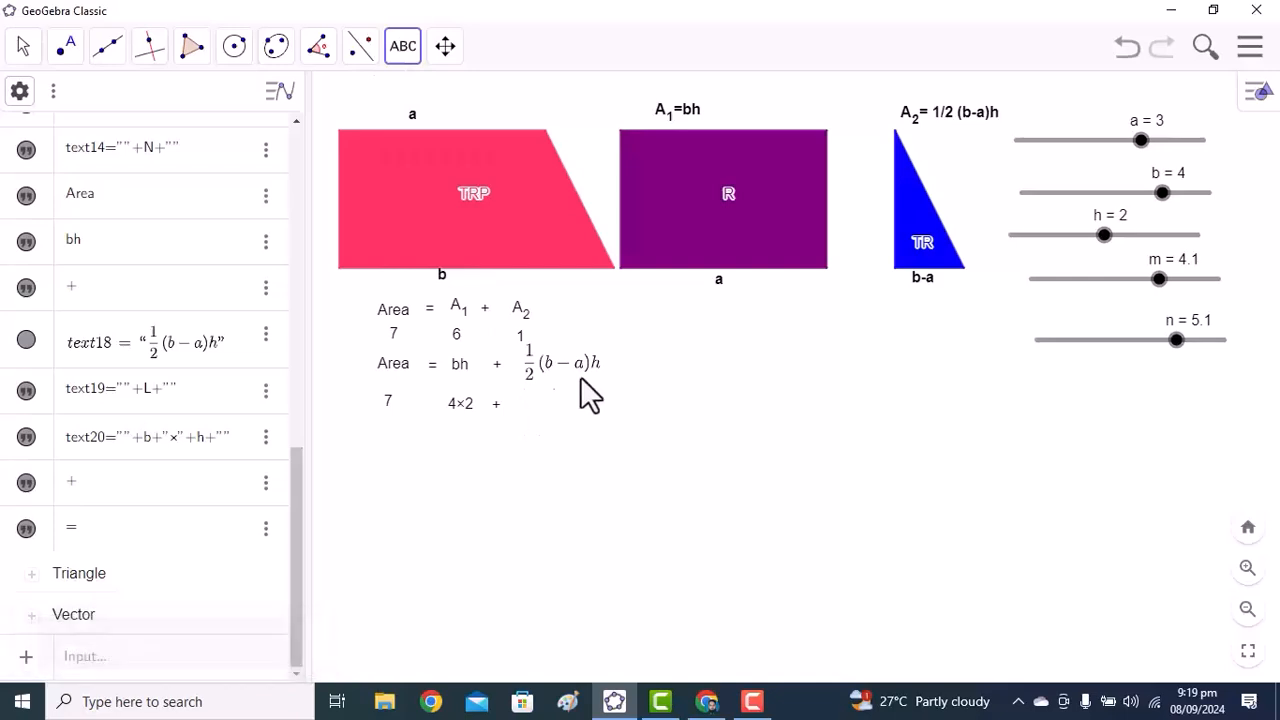
pyautogui.click(565, 398)
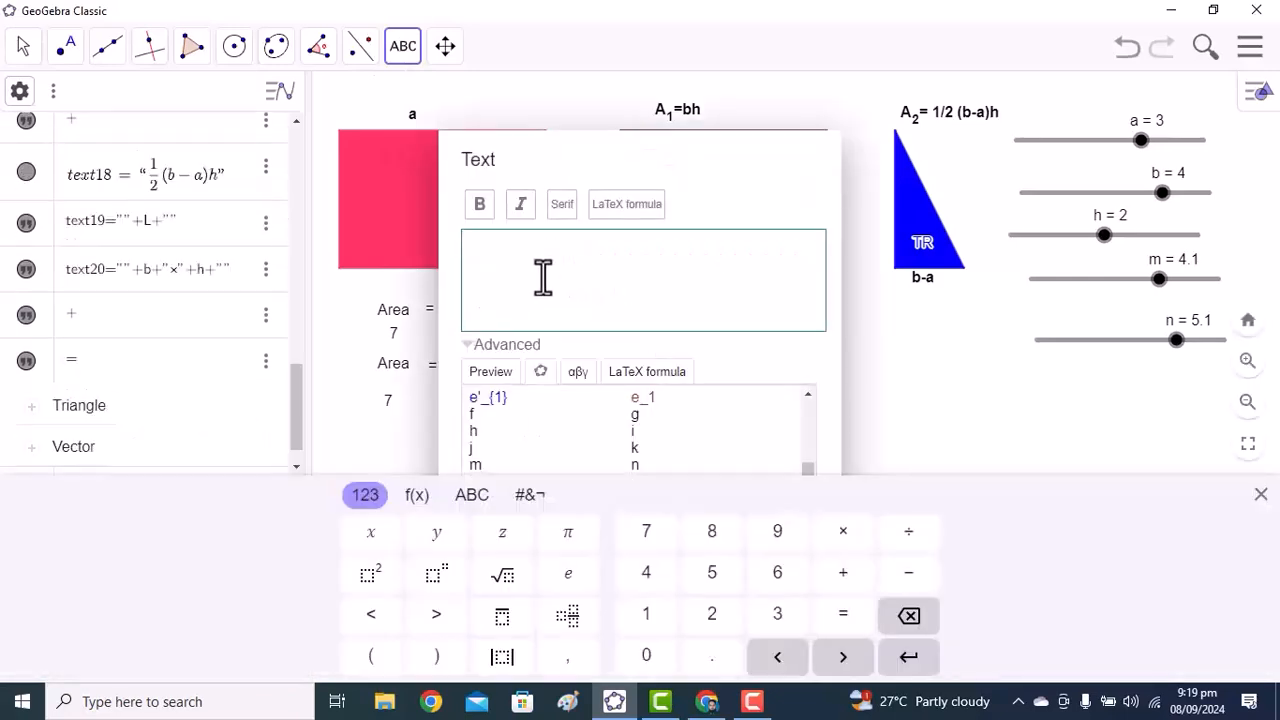
pyautogui.click(618, 373)
pyautogui.click(479, 409)
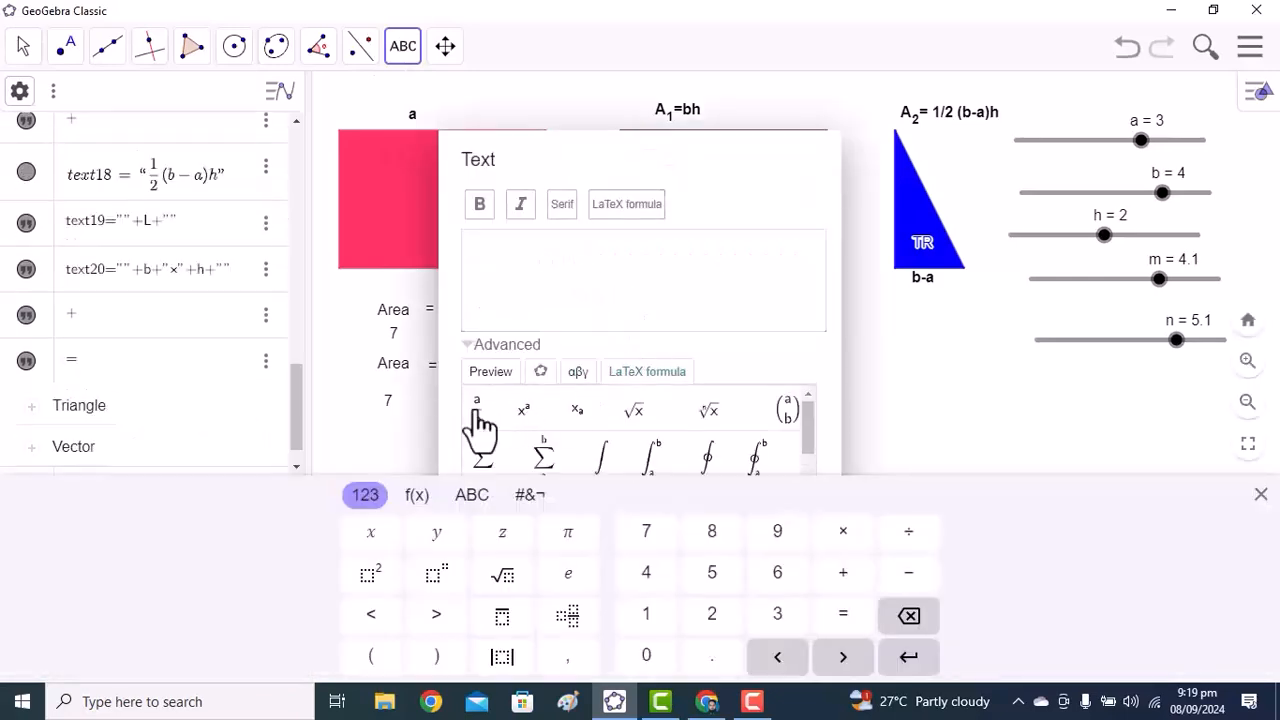
pyautogui.write('1}{b}')
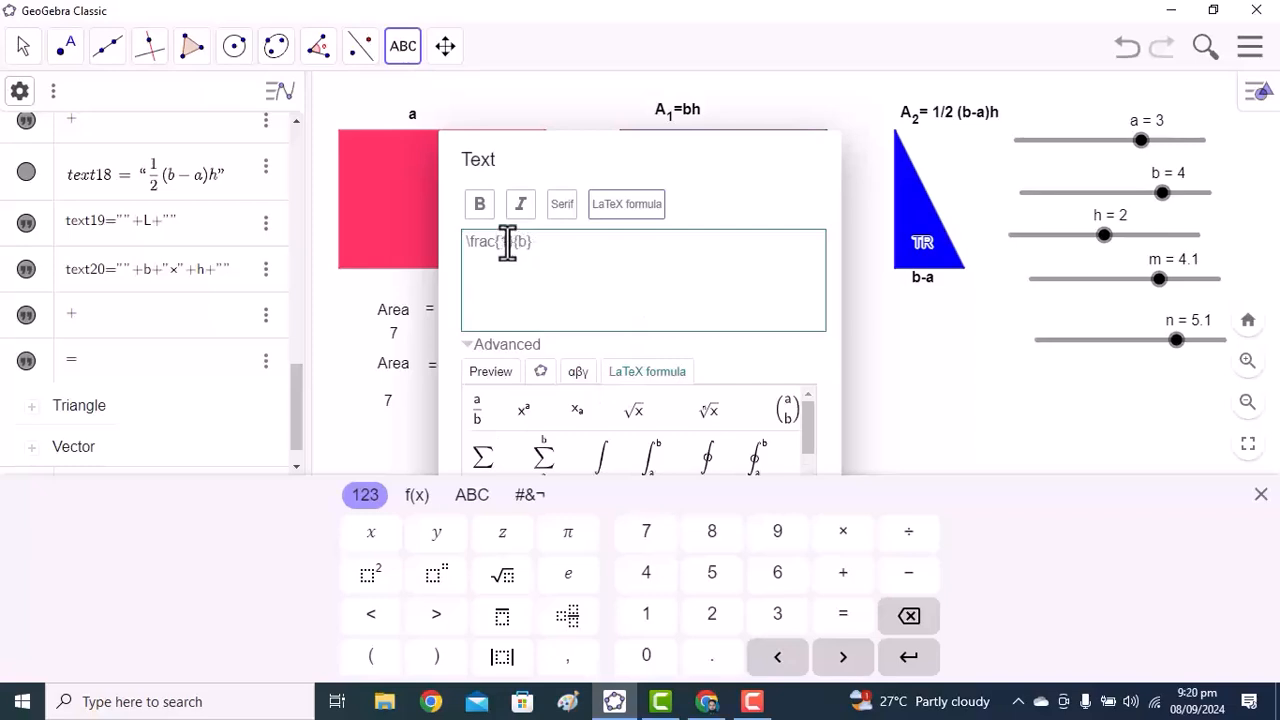
pyautogui.press('BackSpace')
pyautogui.write('2')
# Step: Complete the text as \frac{1}{2} (b-a)h, with b, a and h as linked objects, and insert it
pyautogui.click(551, 373)
pyautogui.scroll(-3, 529, 450)
pyautogui.scroll(5, 523, 451)
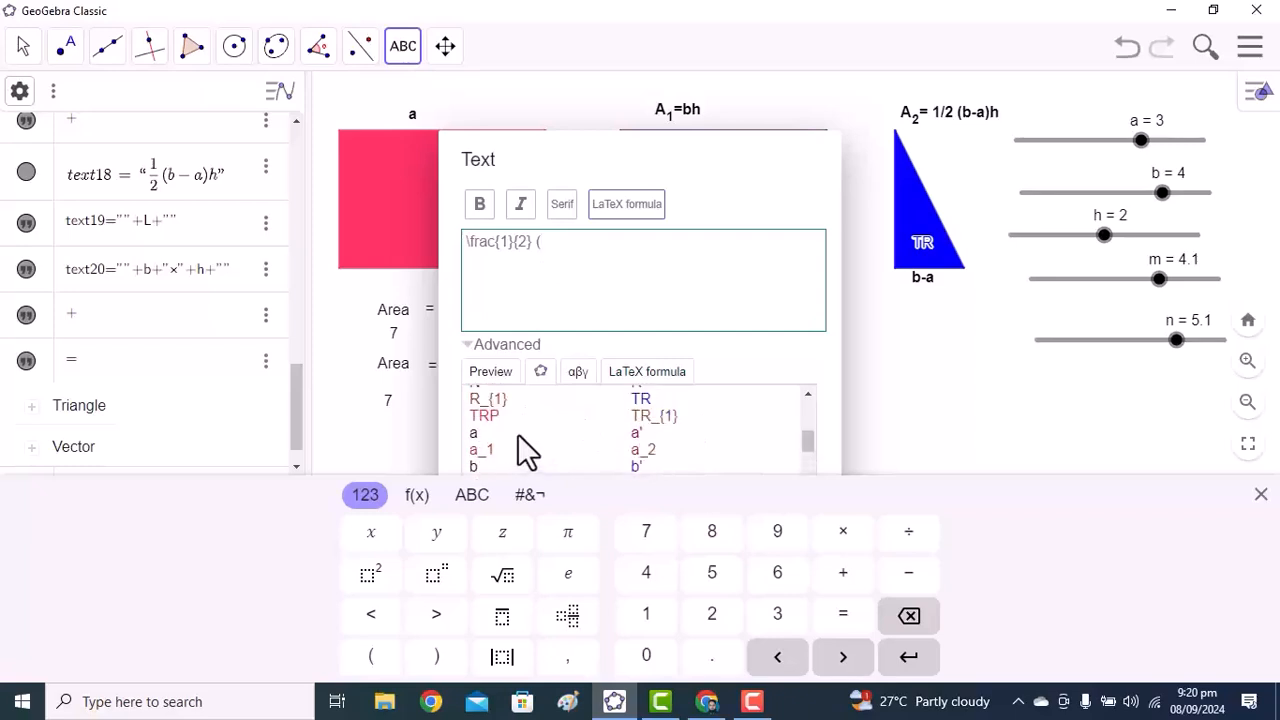
pyautogui.click(475, 465)
pyautogui.click(474, 436)
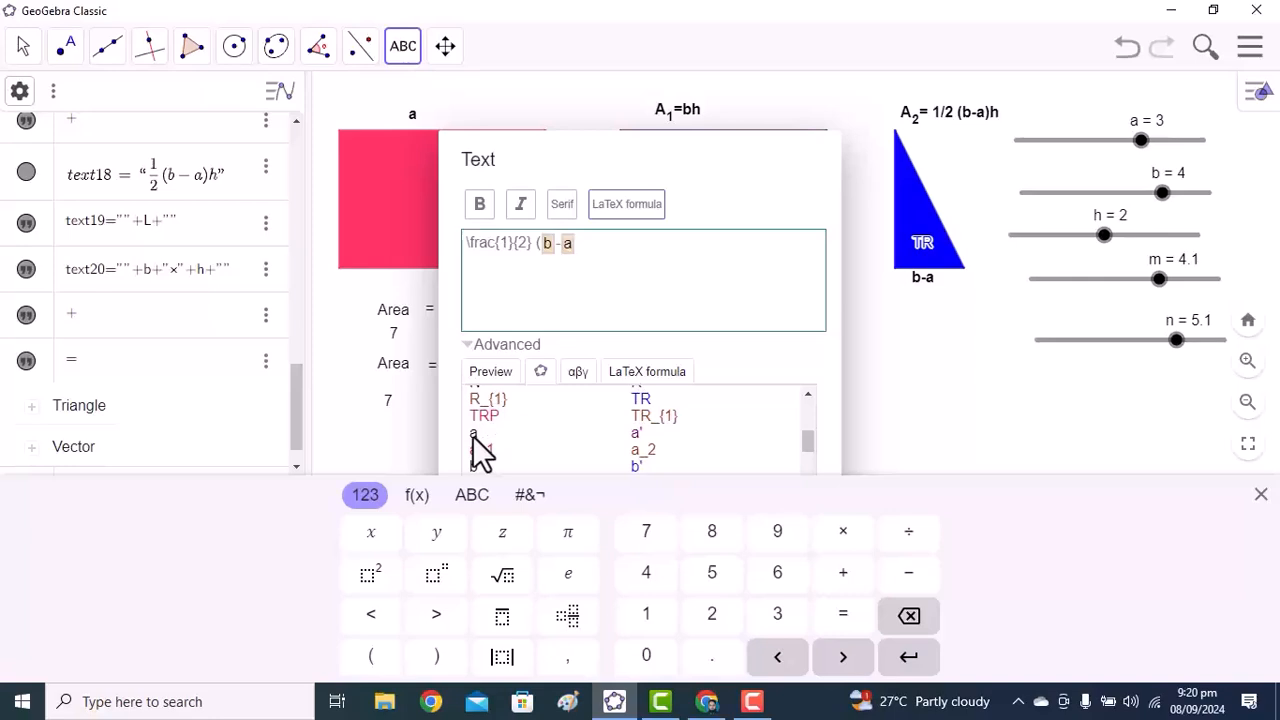
pyautogui.scroll(-5, 540, 455)
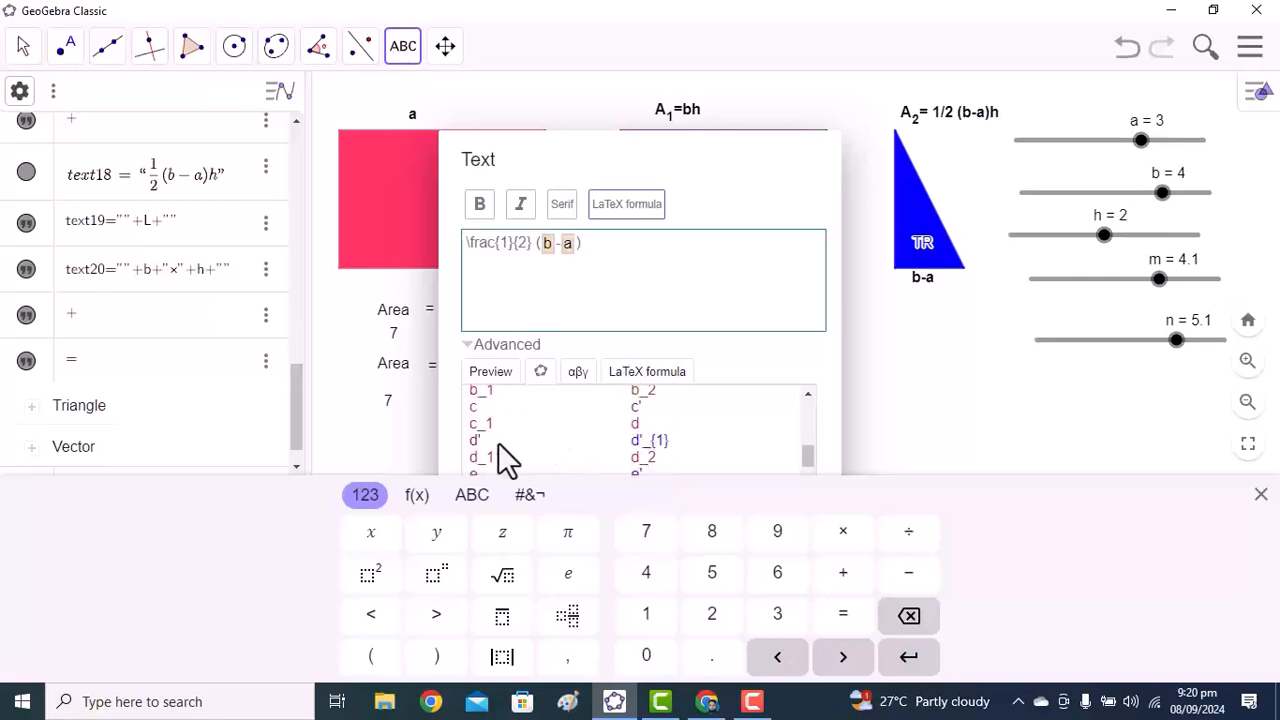
pyautogui.click(473, 431)
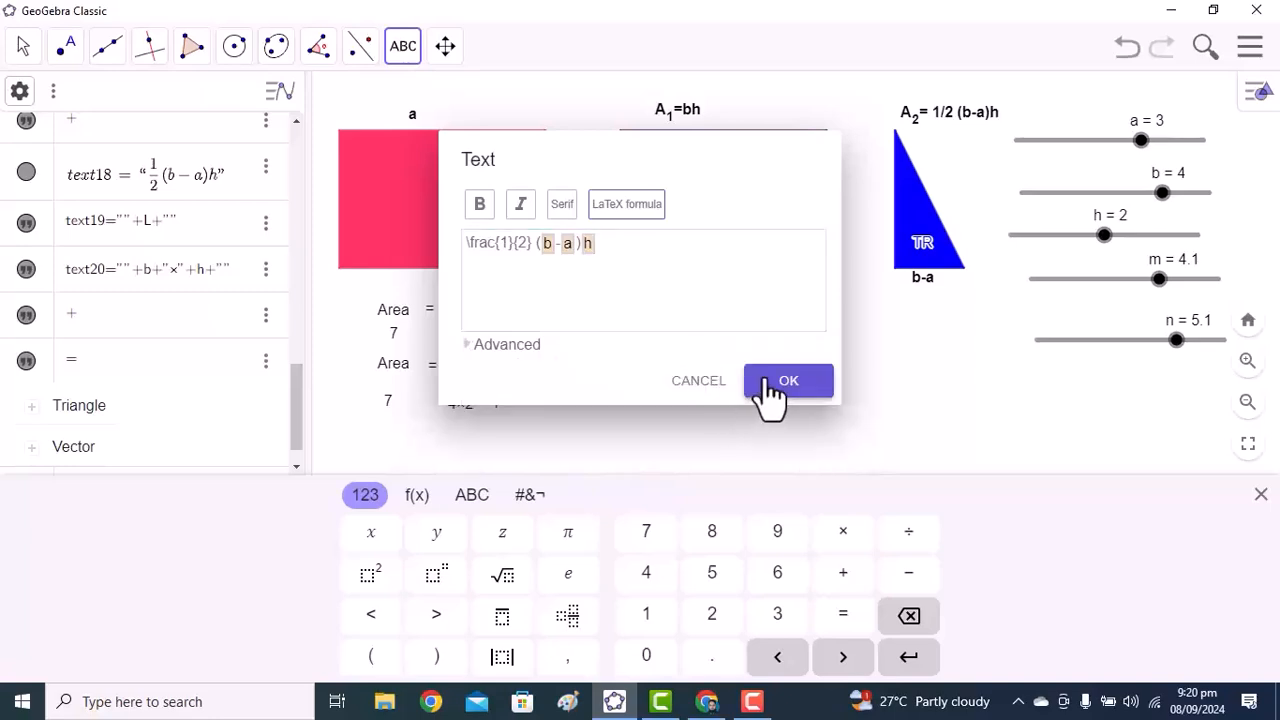
pyautogui.click(766, 384)
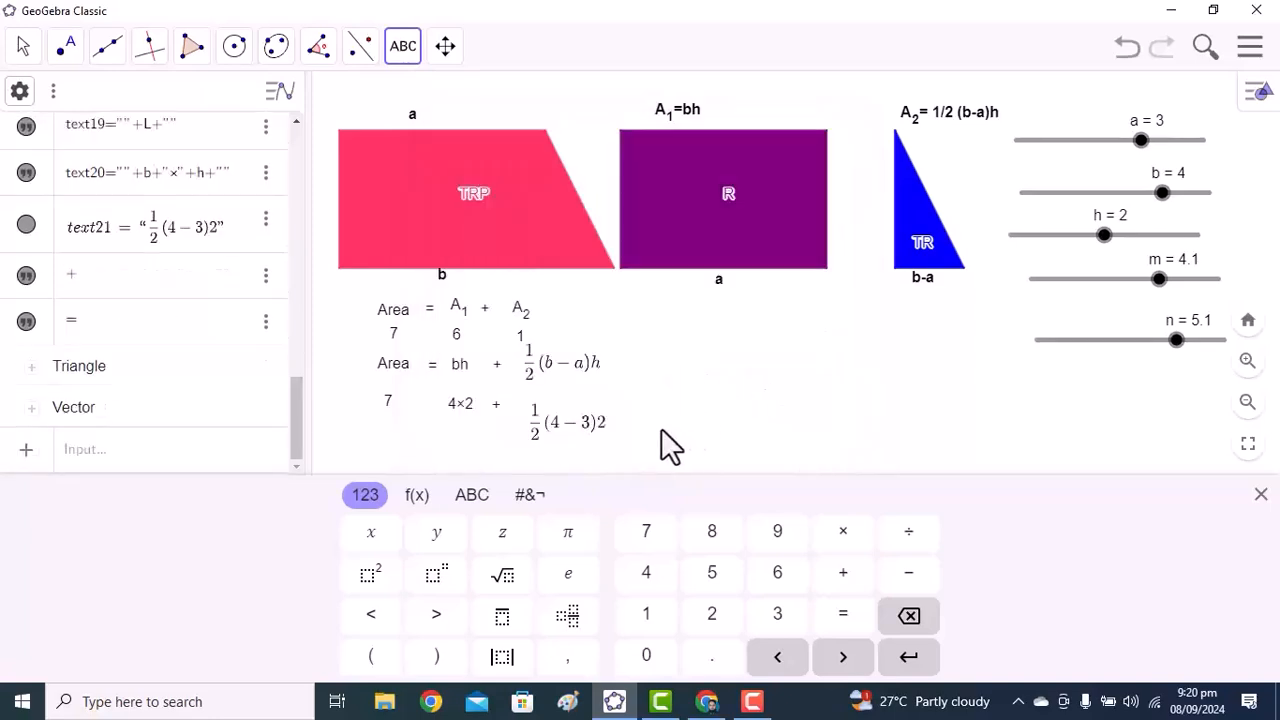
# Step: Align the substituted 1/2 (b-a)h text with its row and place a copied "=" before the b×h product
pyautogui.click(28, 48)
pyautogui.click(52, 101)
pyautogui.moveTo(571, 423); pyautogui.dragTo(567, 402)
pyautogui.click(432, 365)
pyautogui.moveTo(434, 392); pyautogui.dragTo(429, 403)
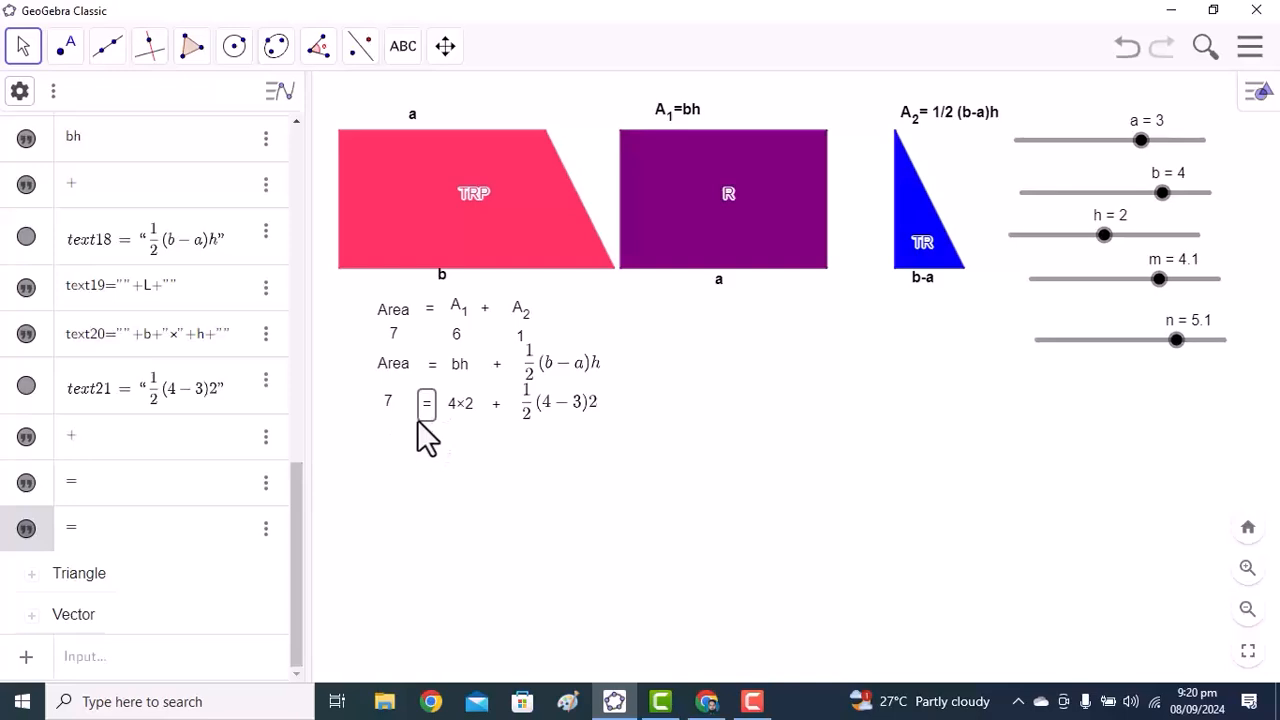
# Step: Insert an "Area" text beneath the substituted-values row, followed by a separate "=" text
pyautogui.click(403, 46)
pyautogui.click(427, 140)
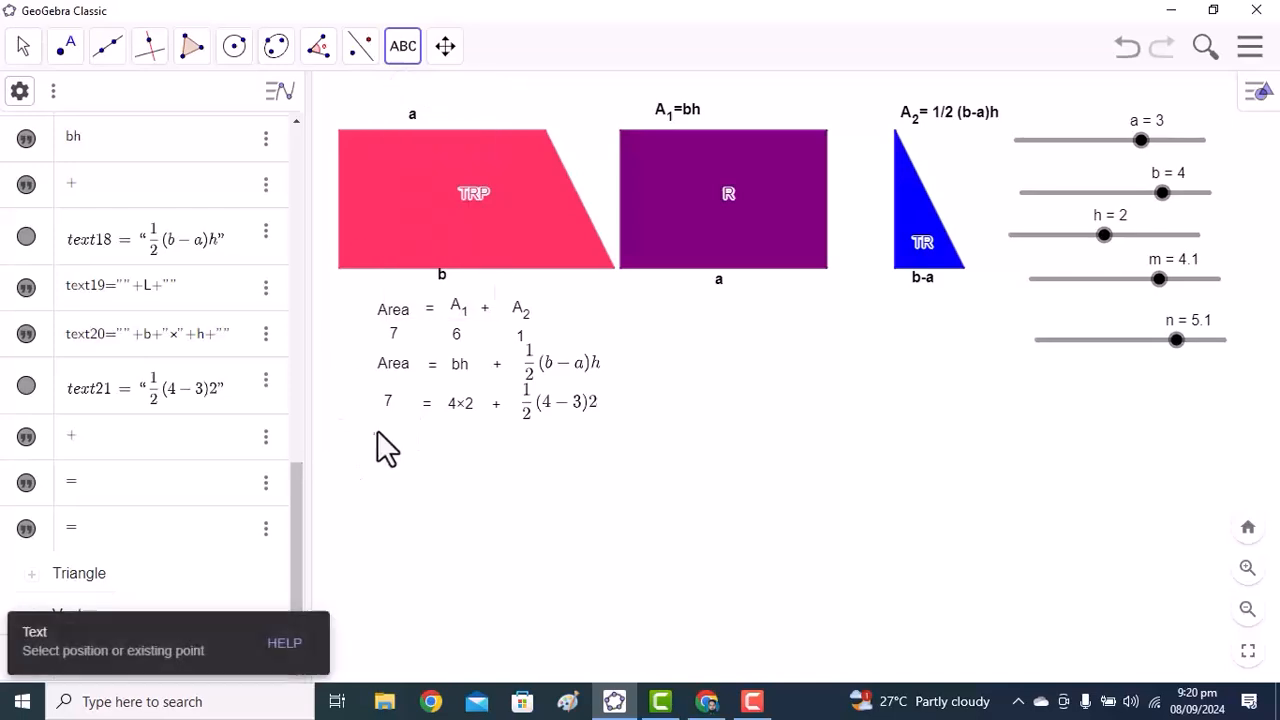
pyautogui.click(395, 430)
pyautogui.click(490, 346)
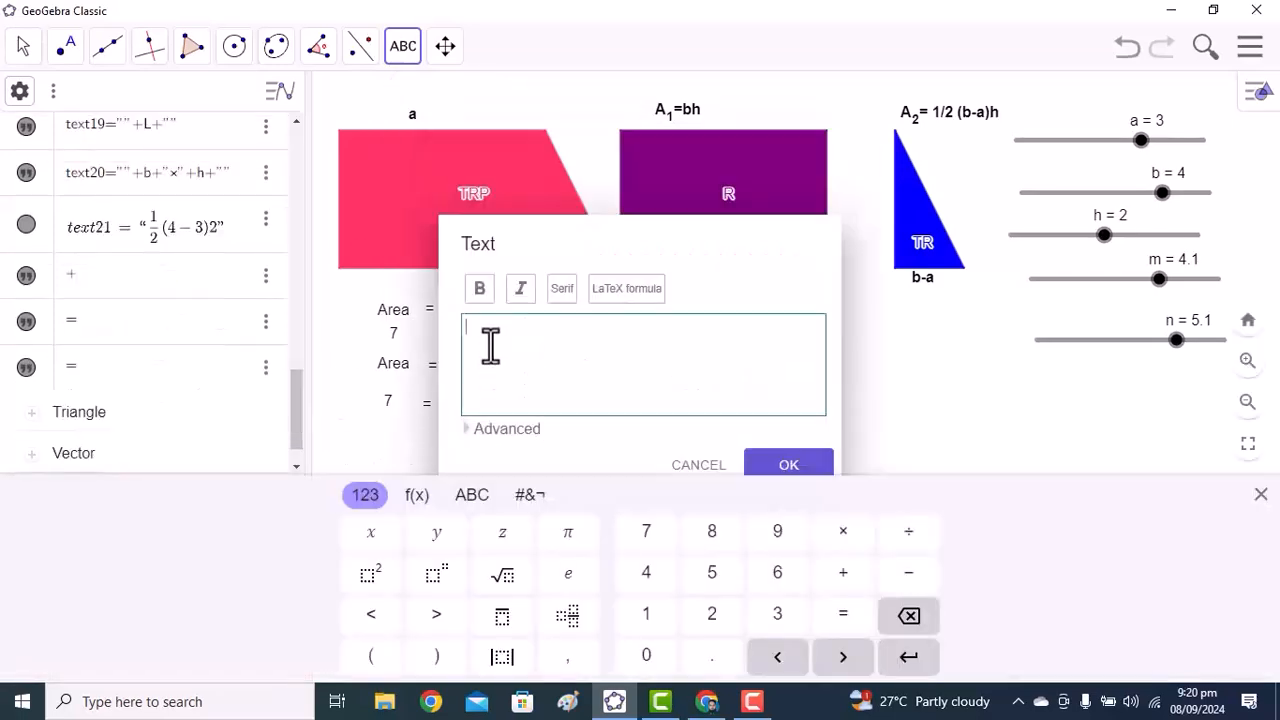
pyautogui.write('Area')
pyautogui.click(787, 468)
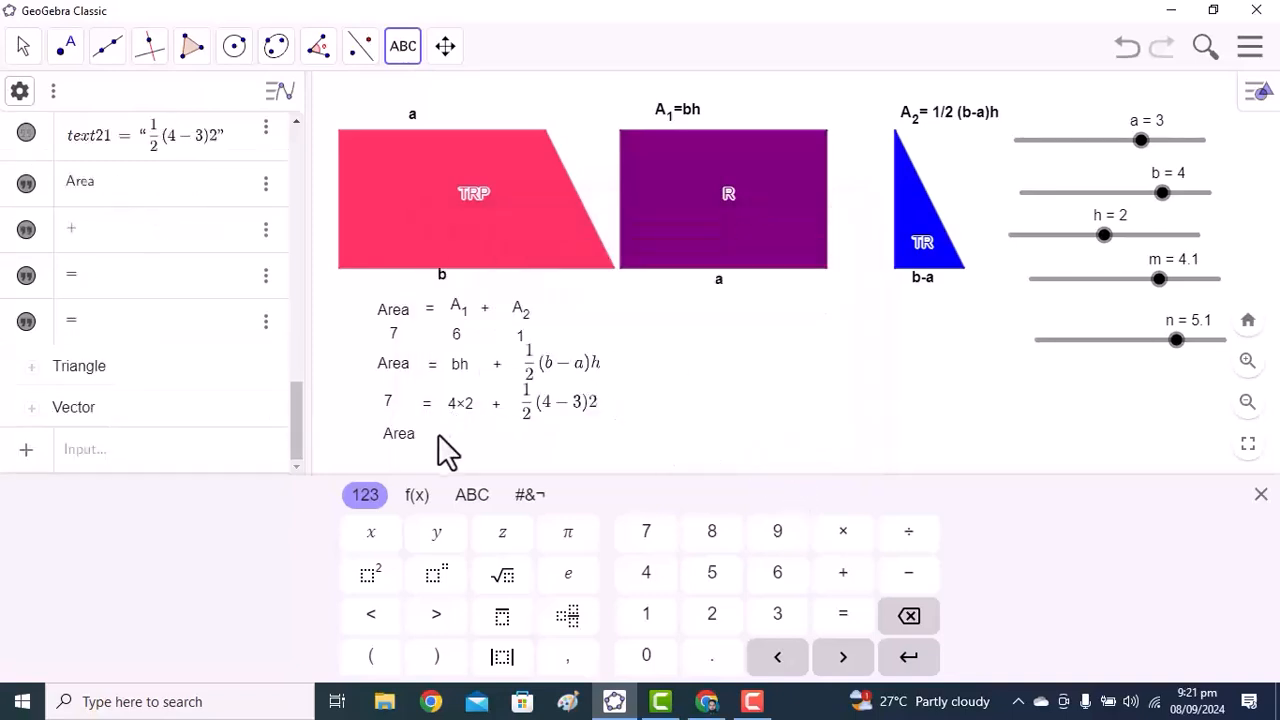
pyautogui.click(438, 436)
pyautogui.click(497, 347)
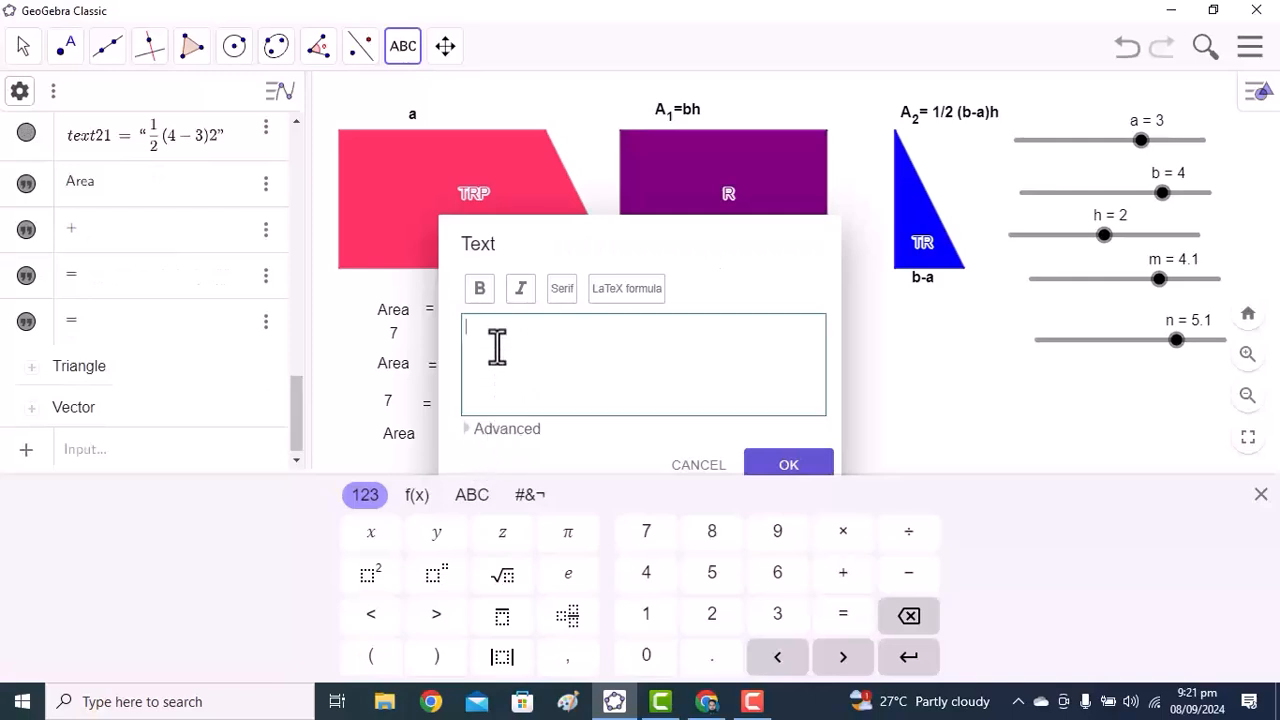
pyautogui.click(779, 468)
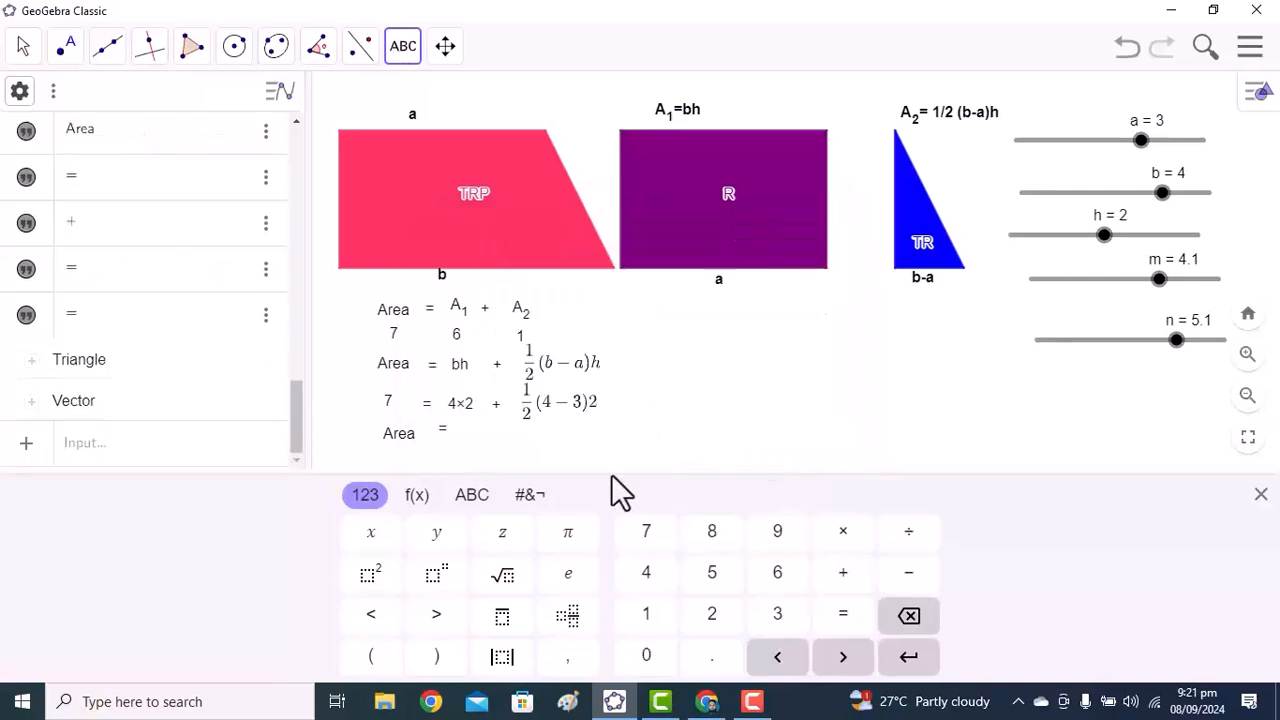
# Step: Add separate "ah" and "+" texts after the equals sign in the new "Area" row
pyautogui.click(472, 436)
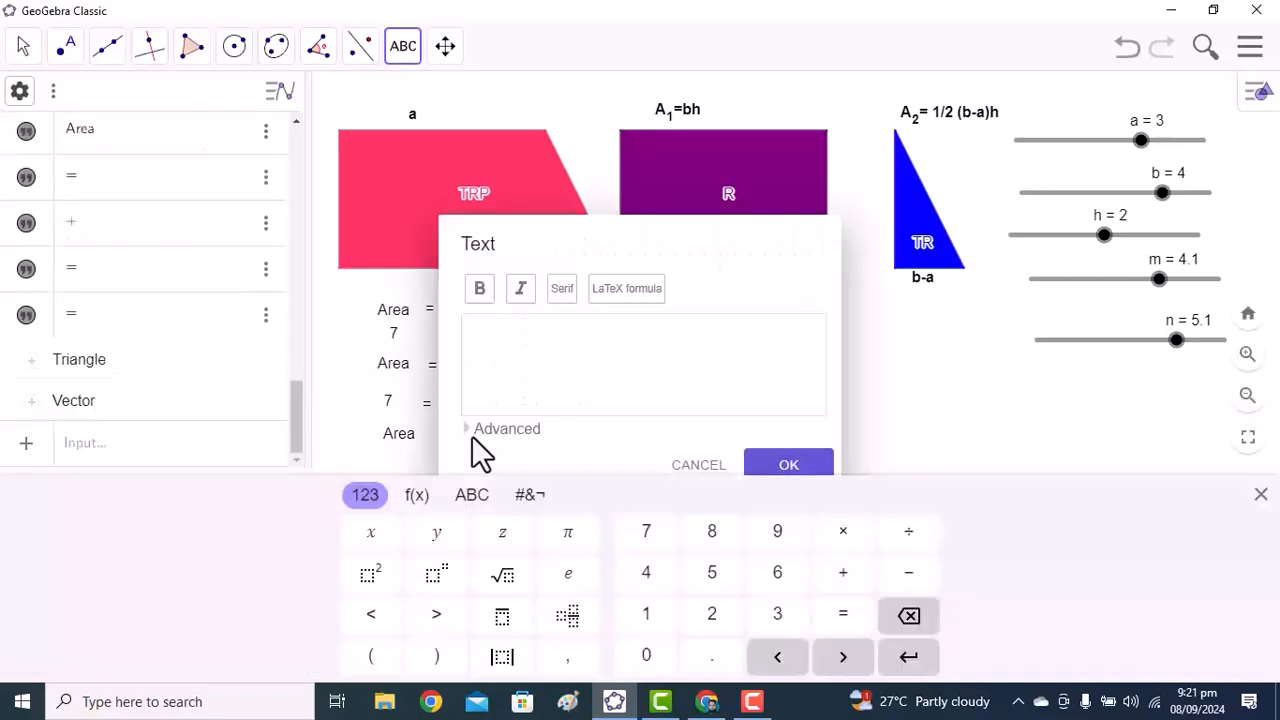
pyautogui.click(516, 335)
pyautogui.write('ah')
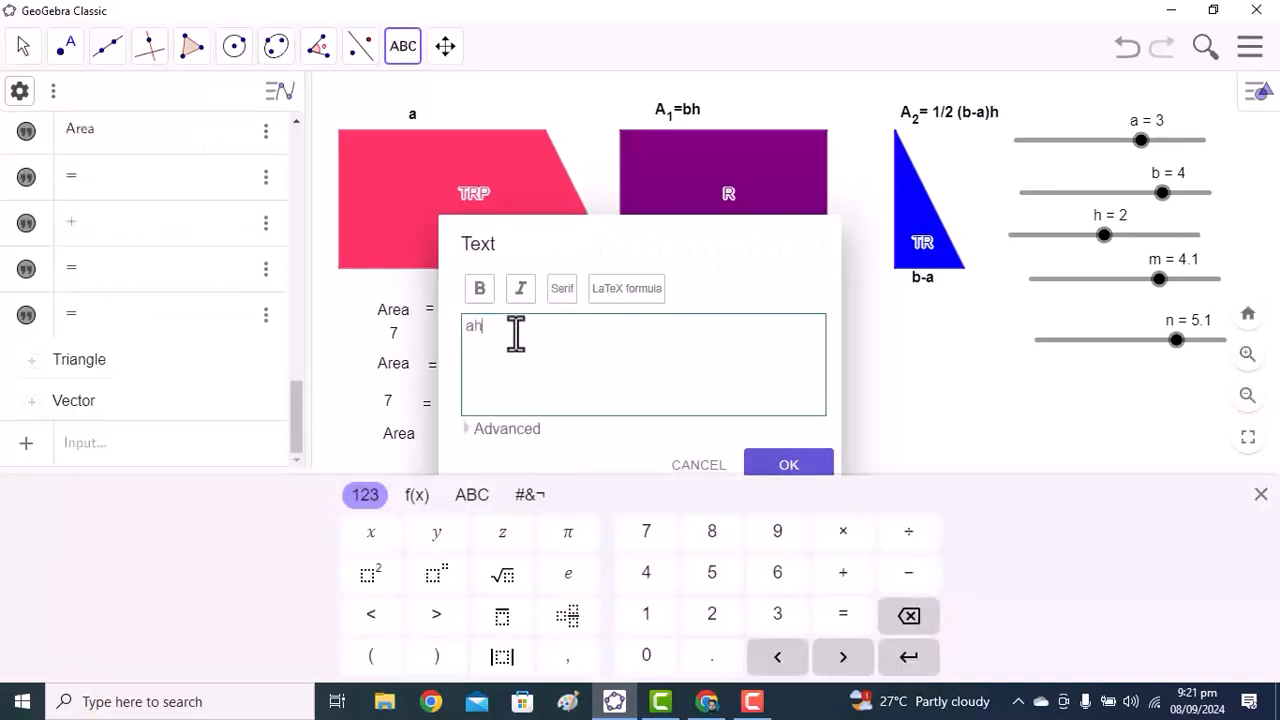
pyautogui.click(770, 464)
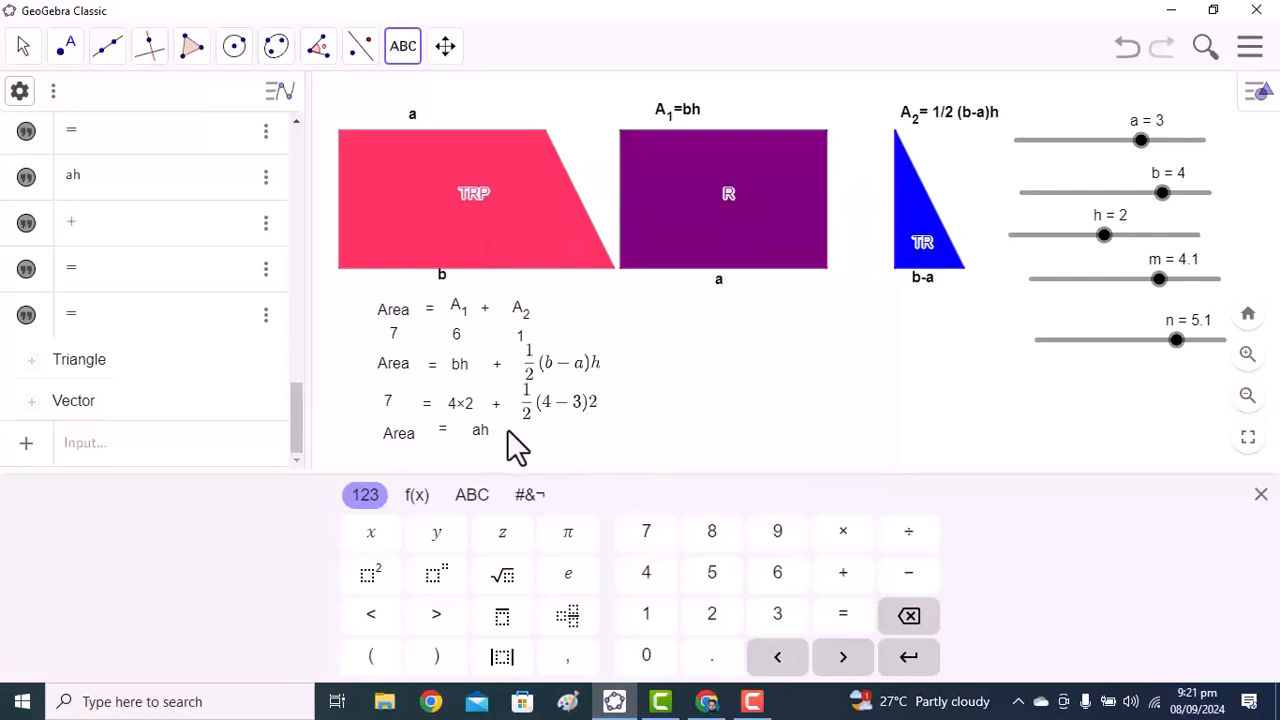
pyautogui.click(507, 429)
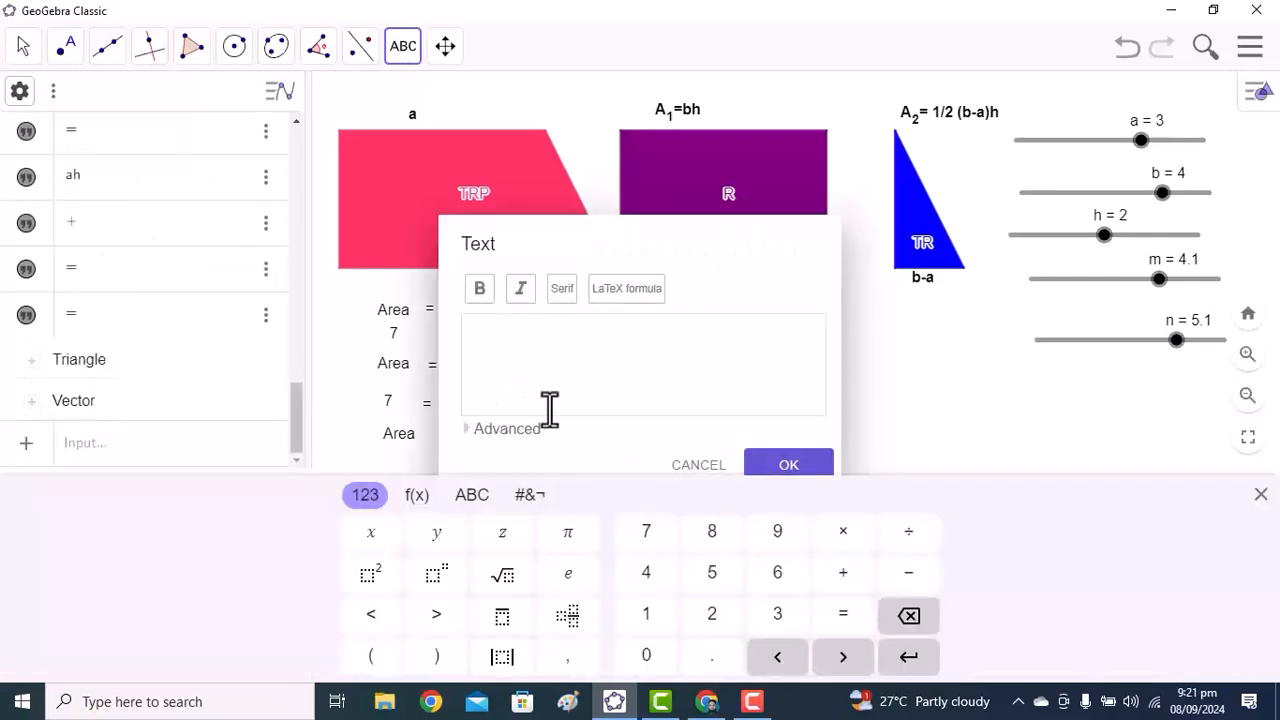
pyautogui.click(514, 375)
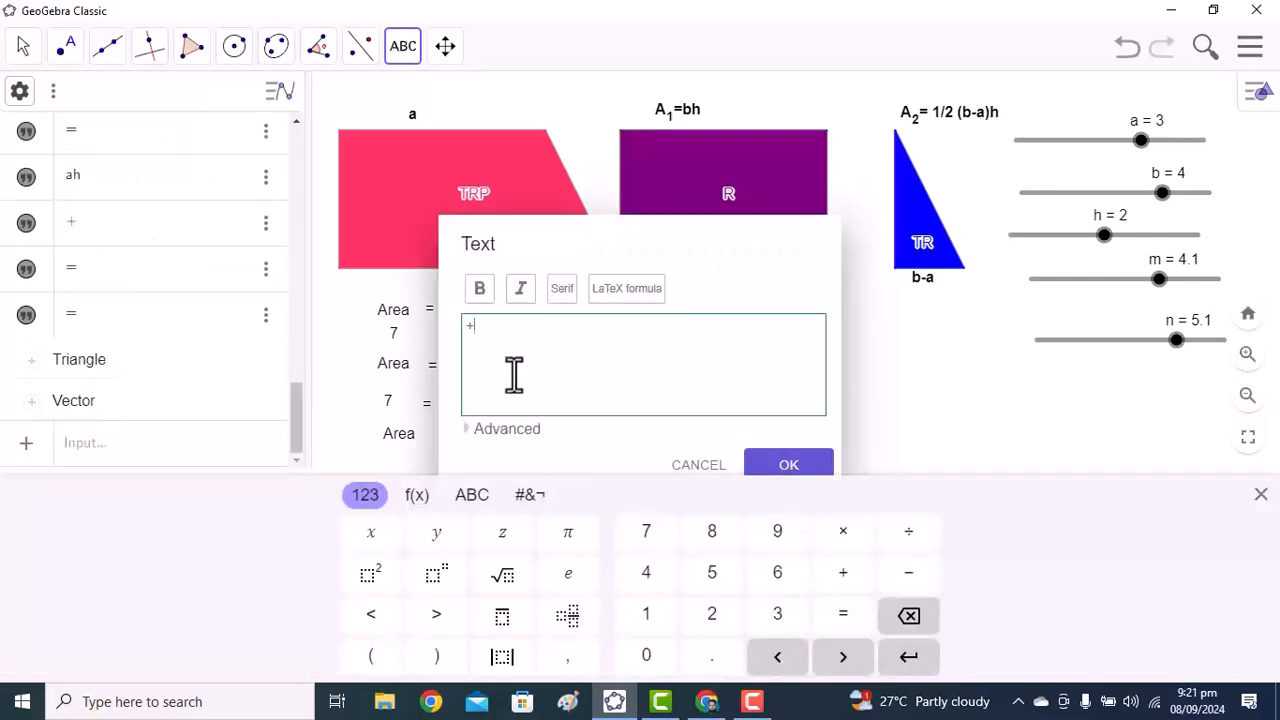
pyautogui.click(768, 466)
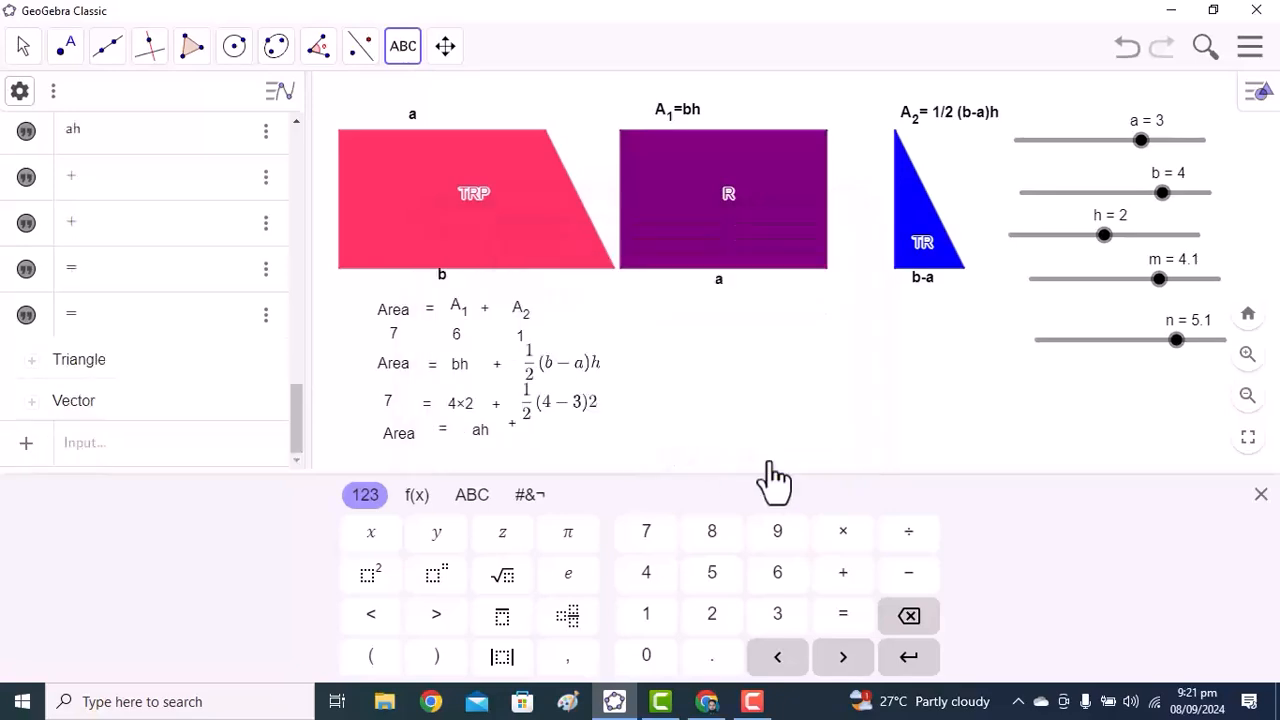
# Step: Start a LaTeX text after the new row's "+" with the expression \frac{1}{2} bh-
pyautogui.click(536, 441)
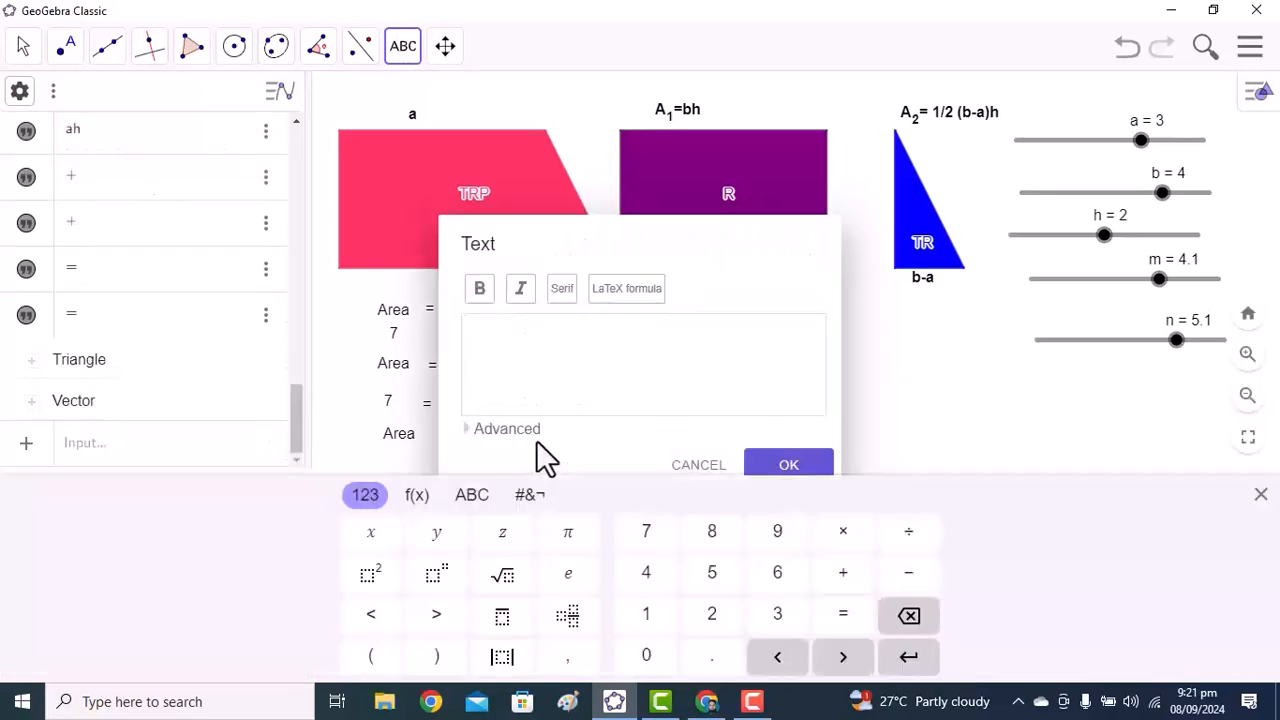
pyautogui.click(530, 334)
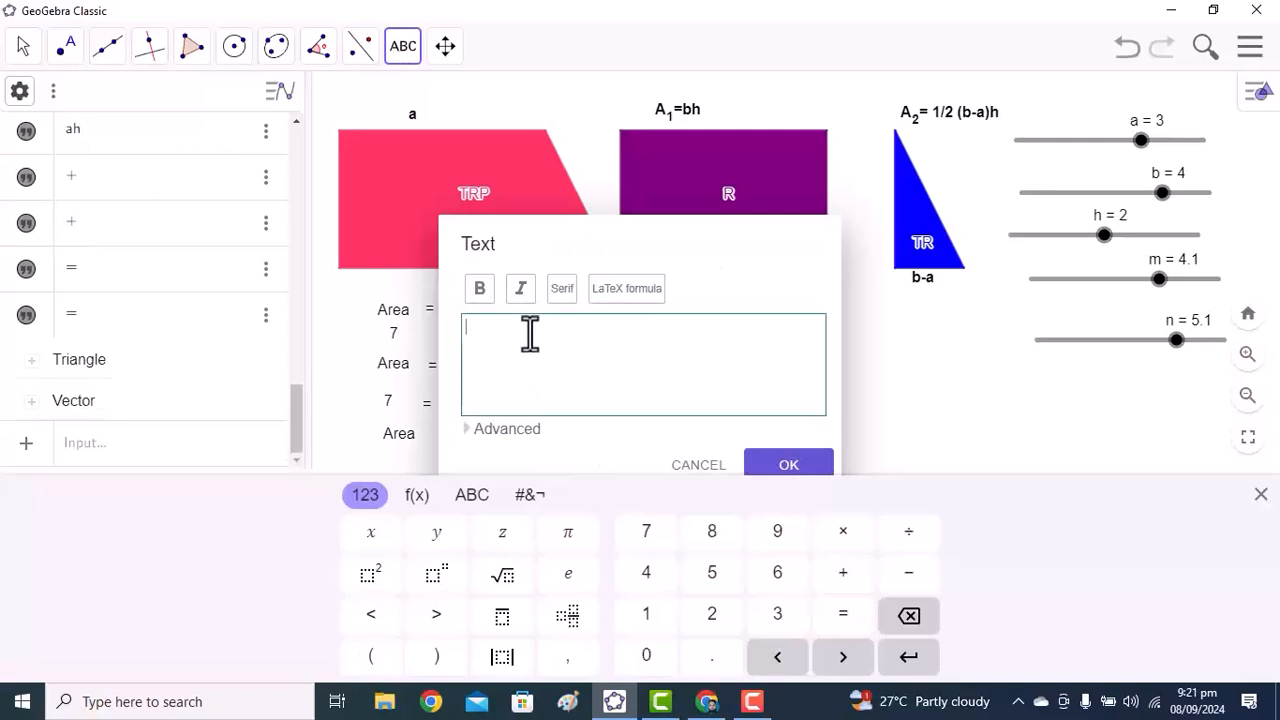
pyautogui.click(507, 430)
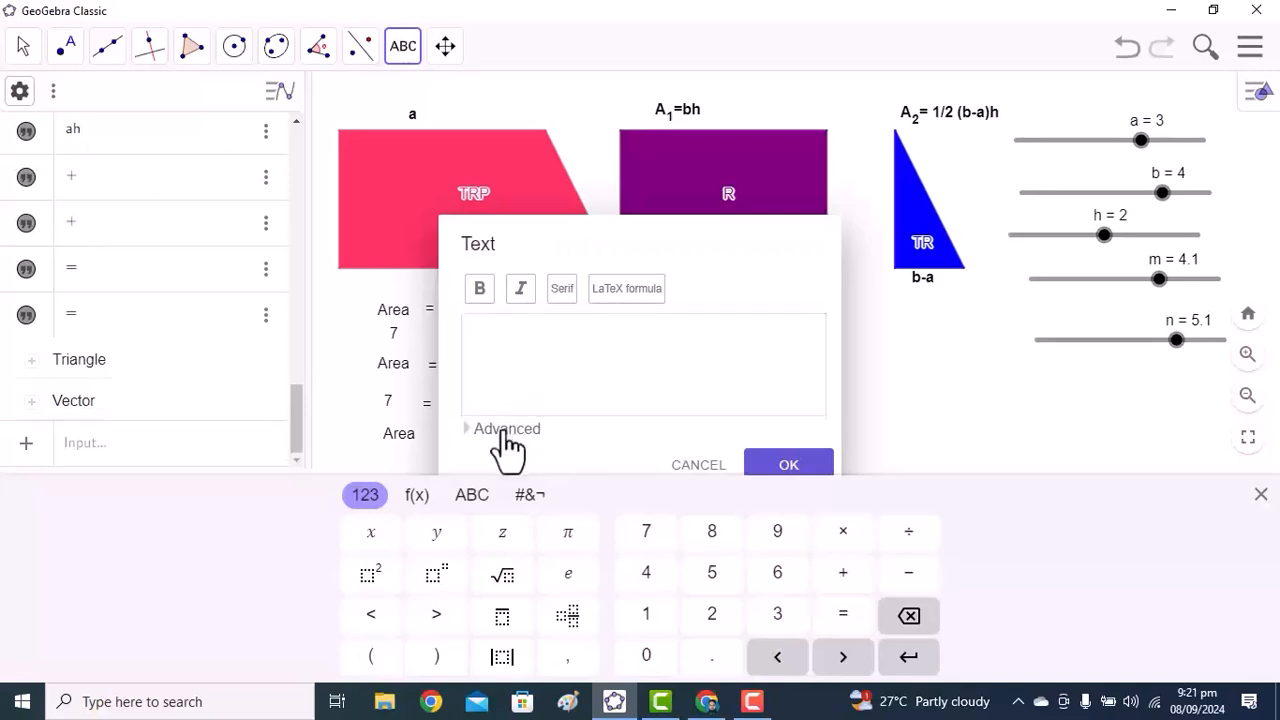
pyautogui.click(578, 266)
pyautogui.click(632, 267)
pyautogui.click(478, 304)
pyautogui.click(507, 141)
pyautogui.press('BackSpace')
pyautogui.write('1')
pyautogui.press('Right')
pyautogui.press('Right')
pyautogui.press('Delete')
pyautogui.write('2')
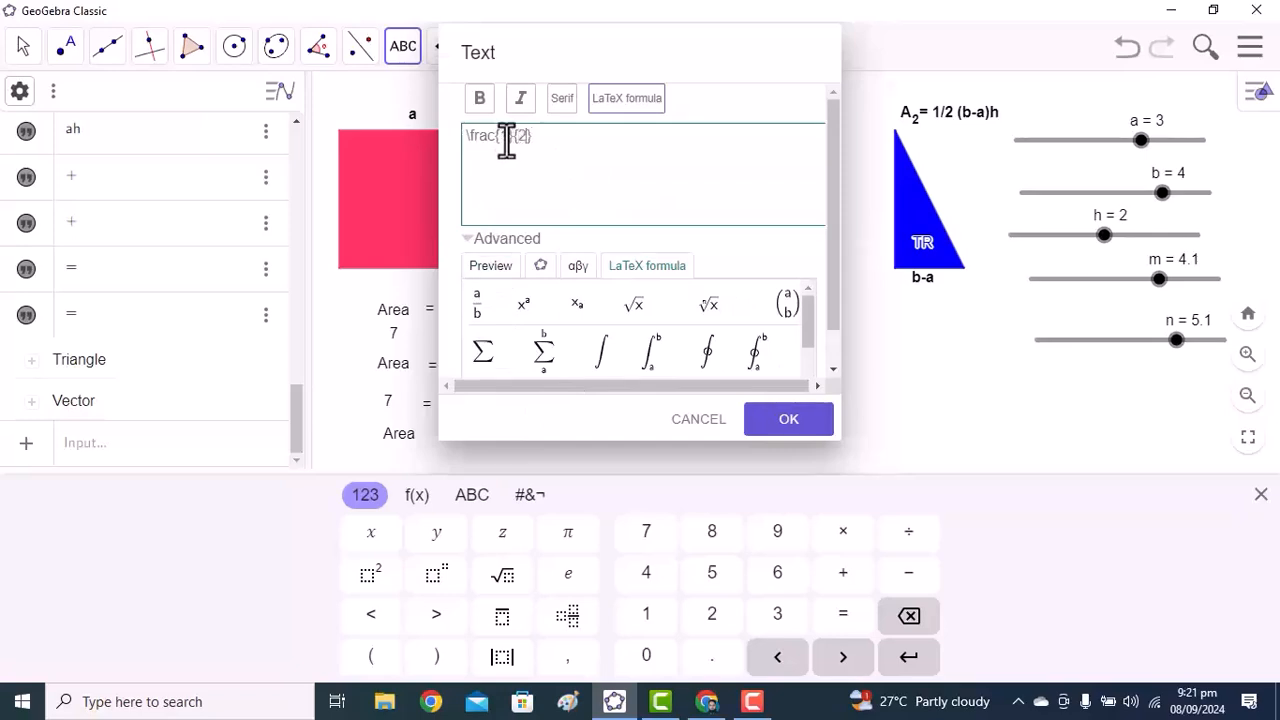
pyautogui.click(561, 139)
pyautogui.write('-')
# Step: Append \frac{1}{2} ah to the LaTeX formula, preview it, and insert the text
pyautogui.click(477, 308)
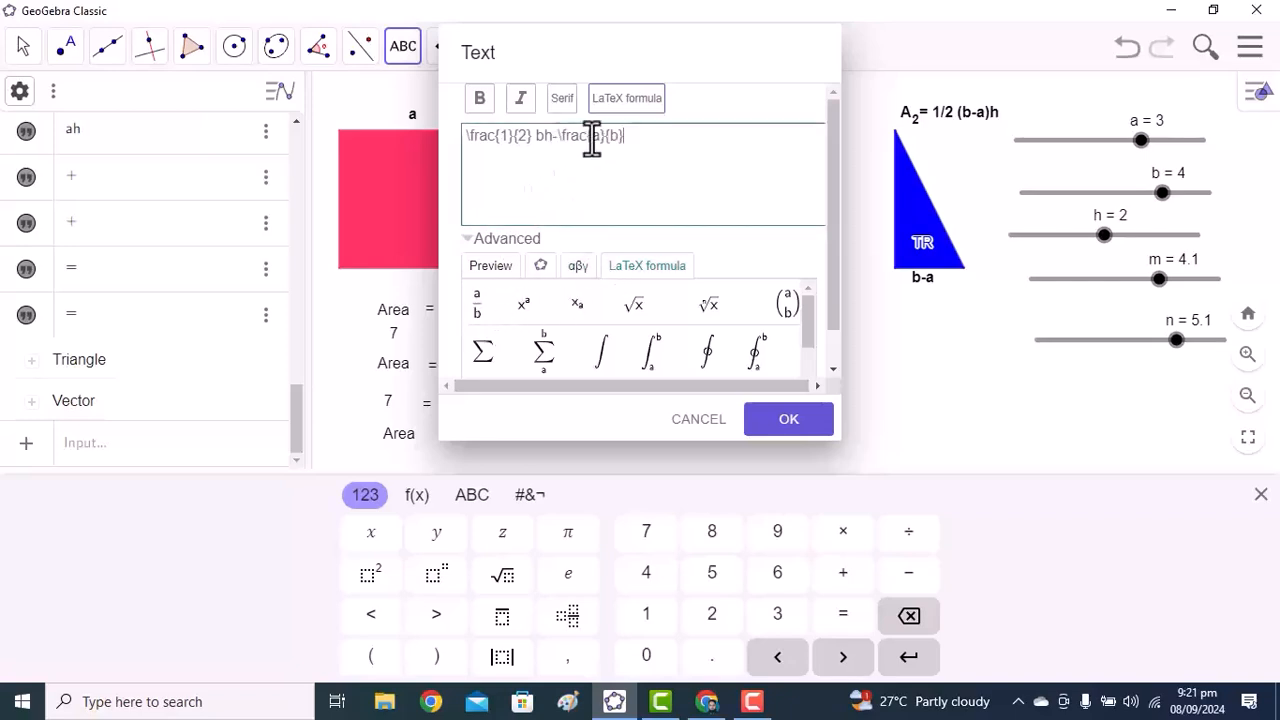
pyautogui.click(601, 137)
pyautogui.press('BackSpace')
pyautogui.write('1')
pyautogui.press('BackSpace')
pyautogui.write('2}')
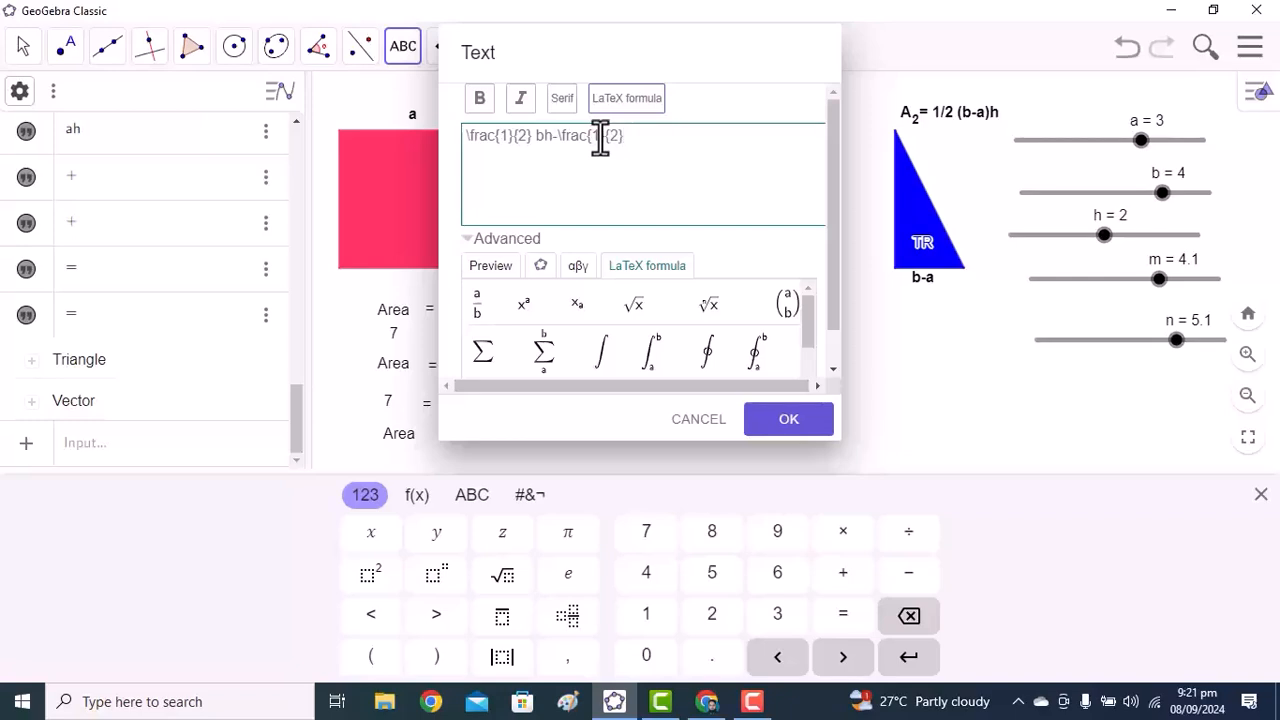
pyautogui.write(' ah')
pyautogui.click(493, 270)
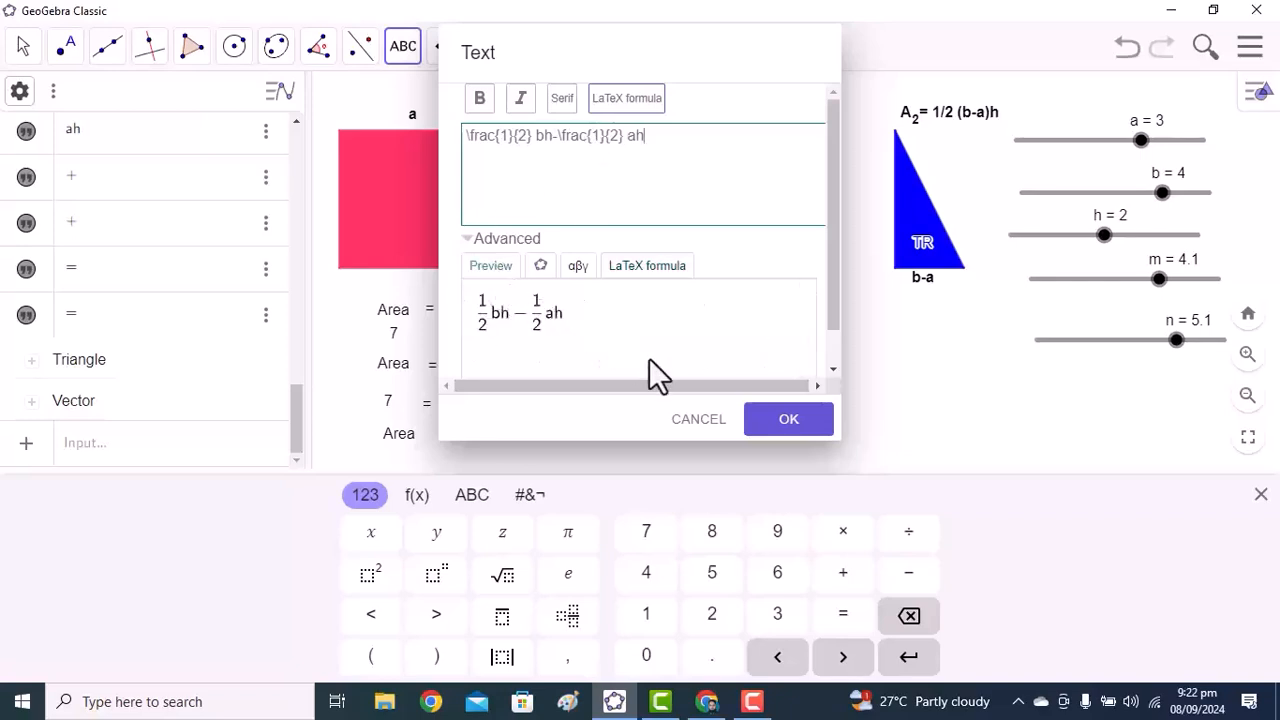
pyautogui.click(784, 425)
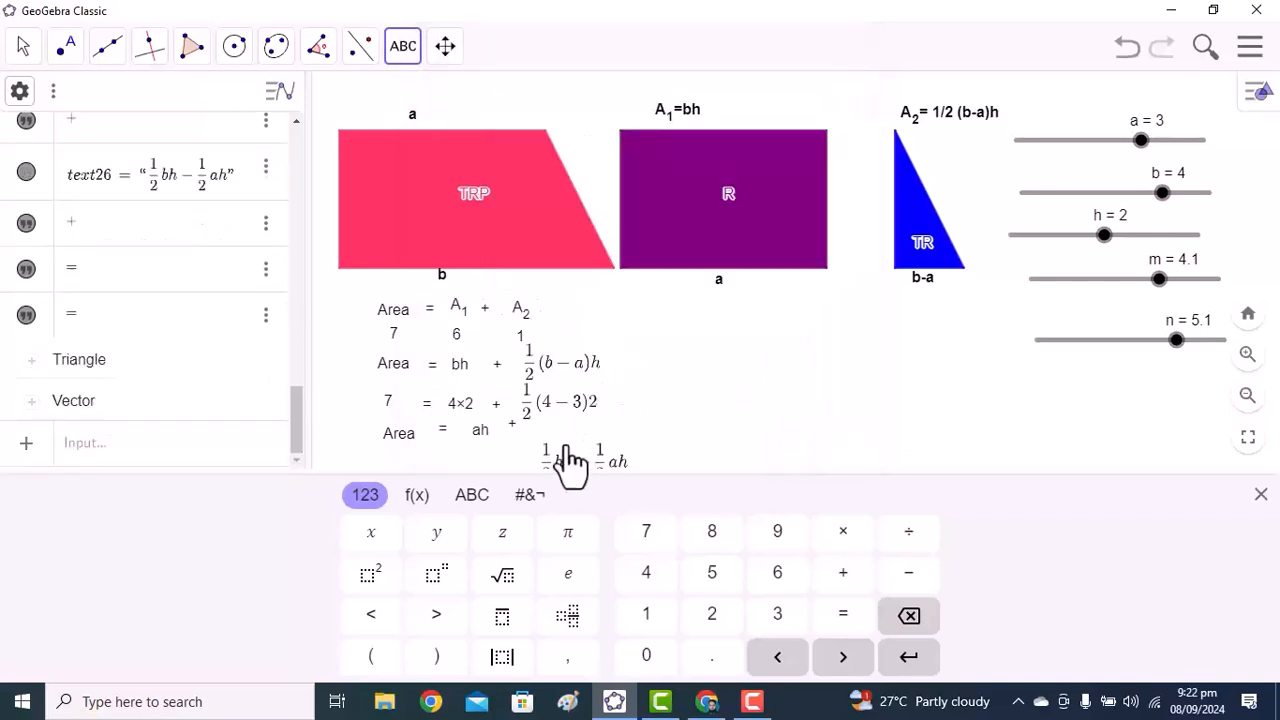
# Step: Align the "Area", "=", "ah", "+" and 1/2 bh - 1/2 ah texts in one row beneath the substituted values
pyautogui.click(583, 474)
pyautogui.moveTo(581, 460); pyautogui.dragTo(578, 446)
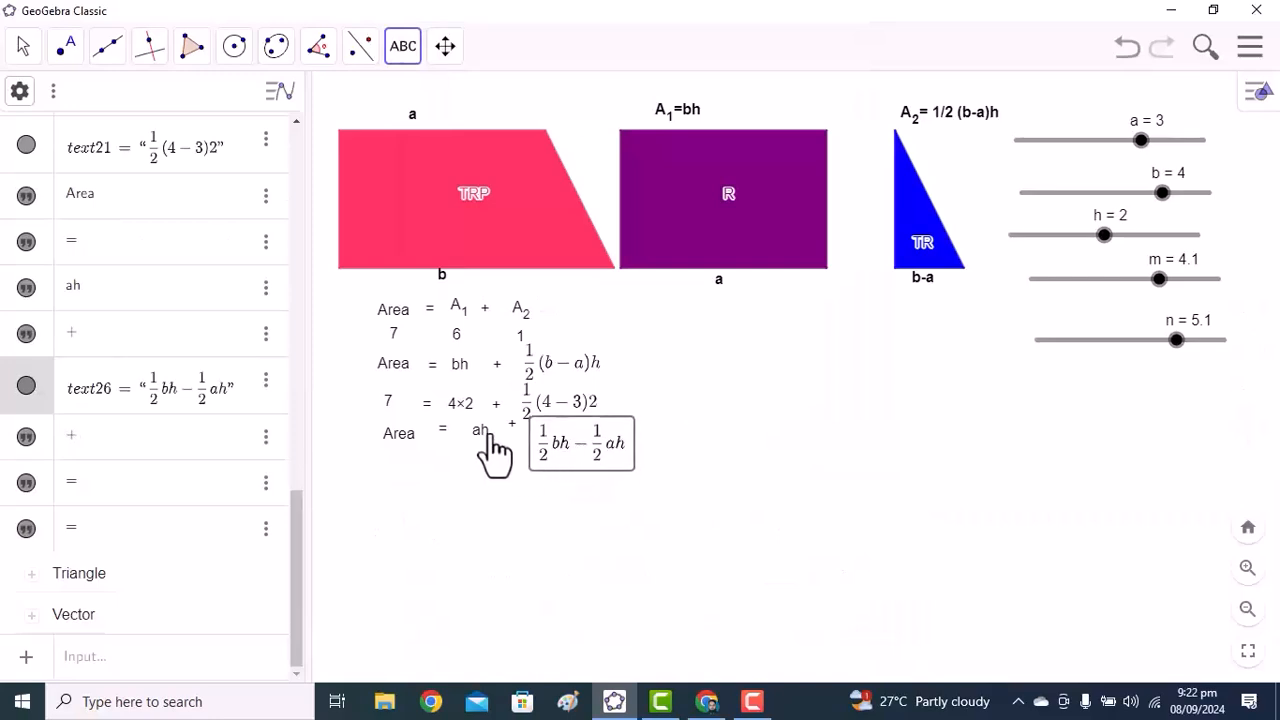
pyautogui.moveTo(479, 440); pyautogui.dragTo(508, 447)
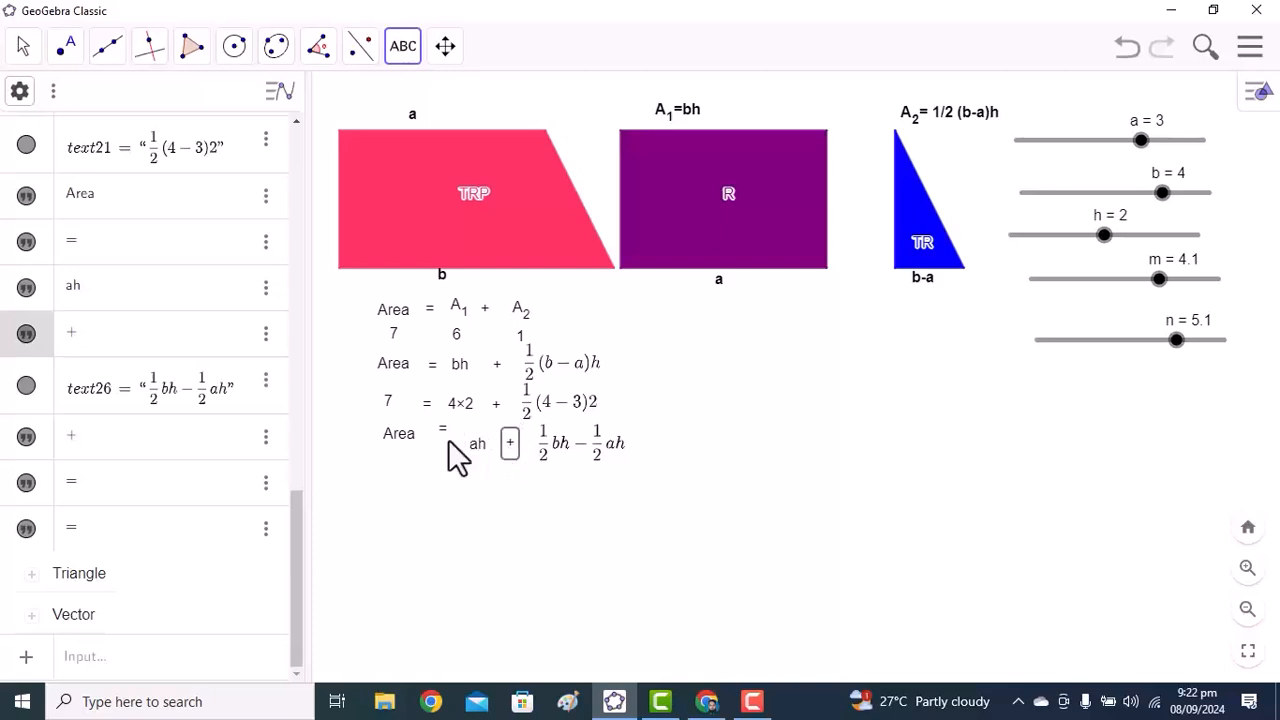
pyautogui.moveTo(400, 451); pyautogui.dragTo(443, 455)
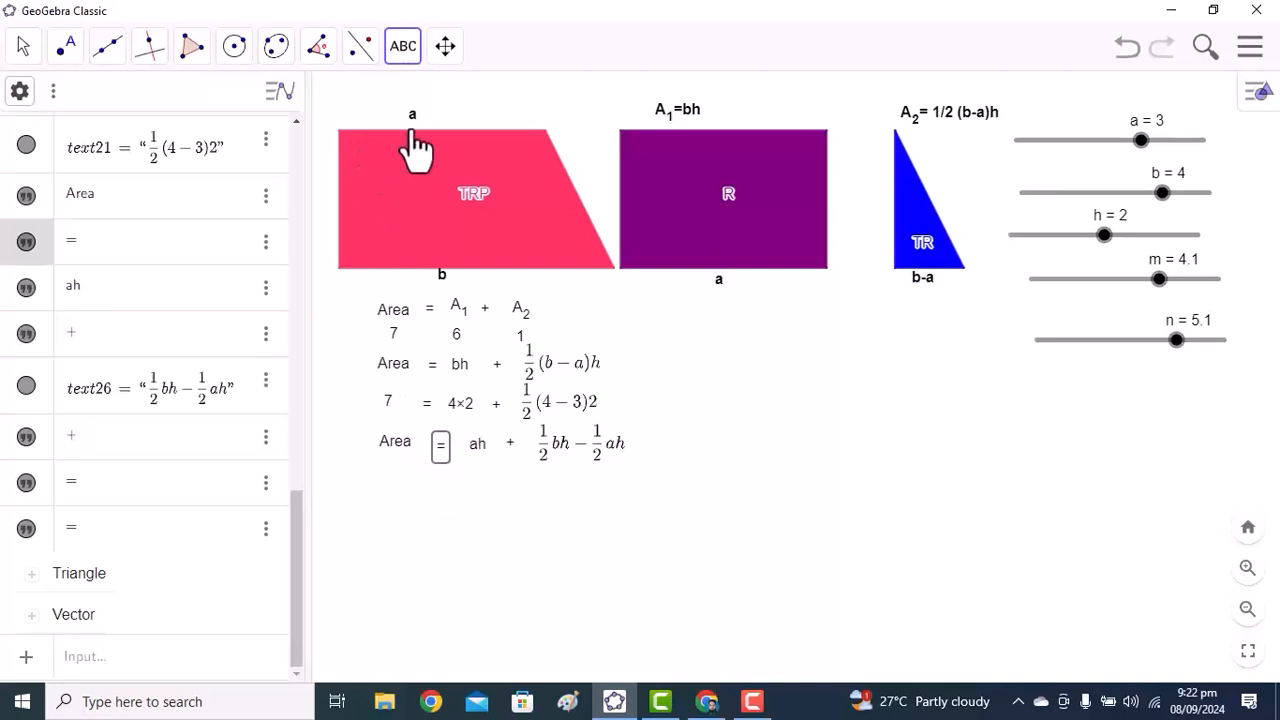
# Step: Add a dynamic text linked to object L beneath the "Area" label of the ah + 1/2 bh - 1/2 ah row
pyautogui.click(403, 46)
pyautogui.click(420, 140)
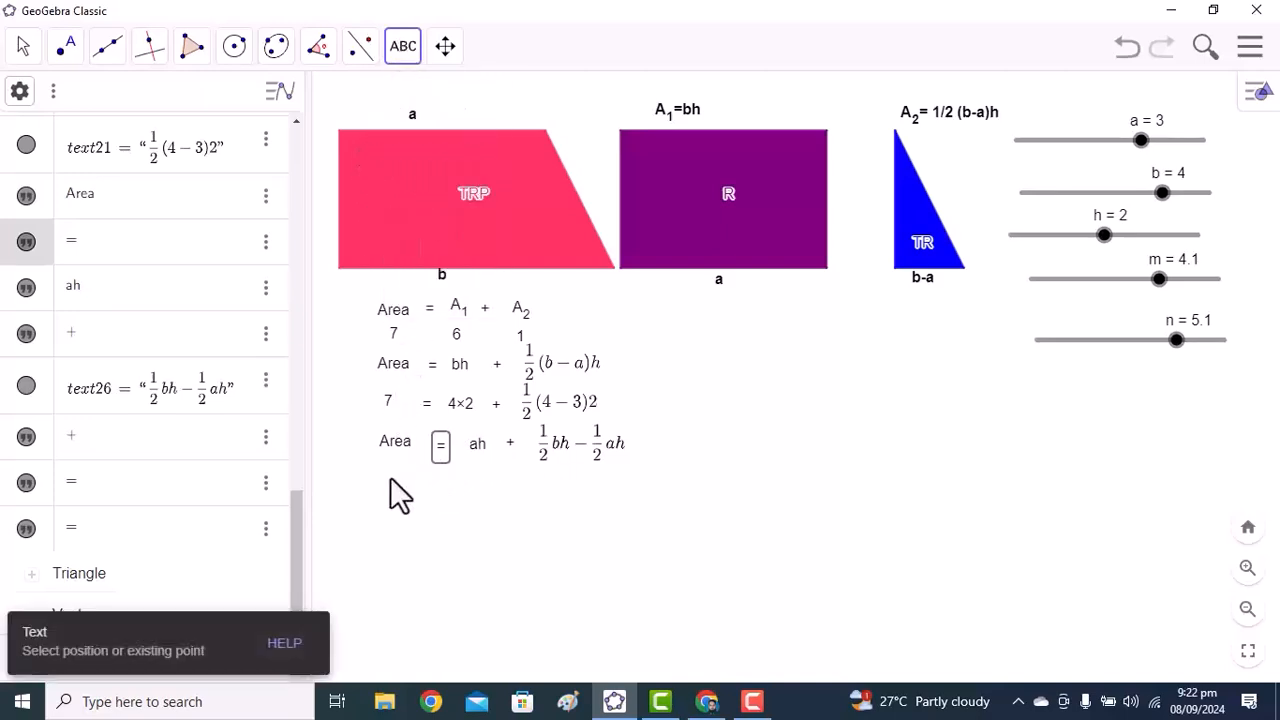
pyautogui.click(390, 477)
pyautogui.click(540, 370)
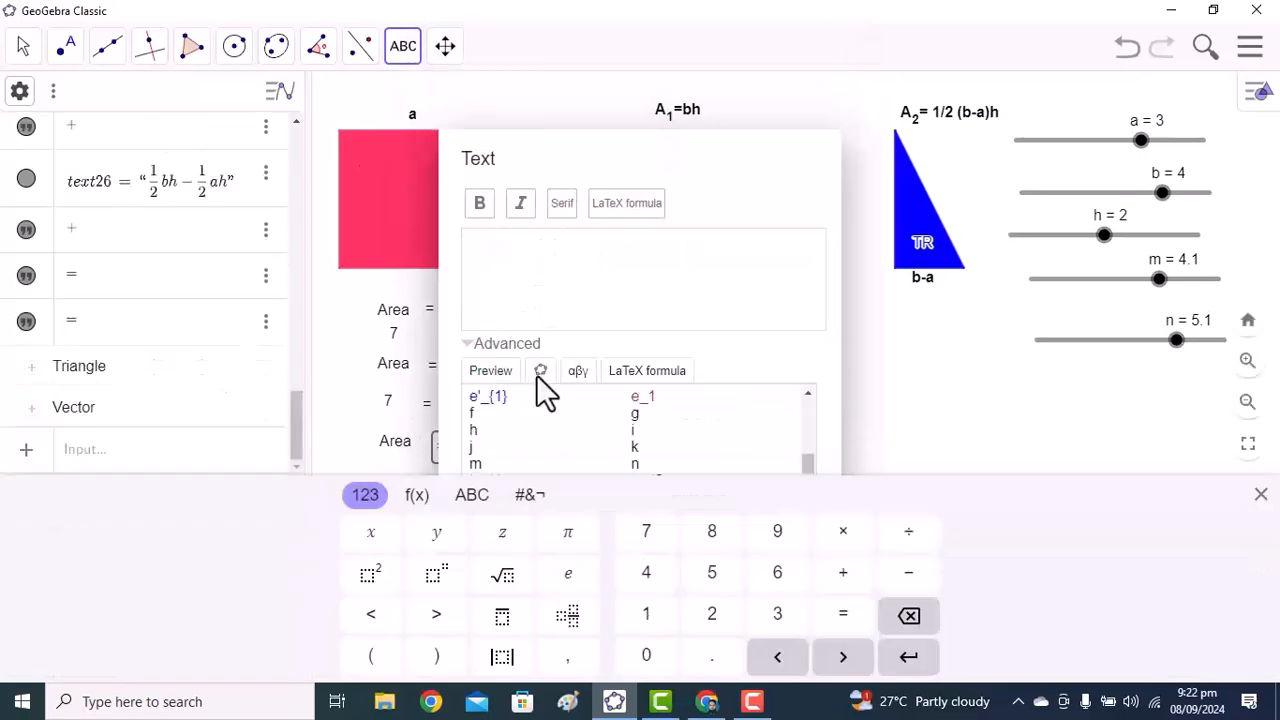
pyautogui.scroll(-5, 517, 427)
pyautogui.scroll(1, 528, 428)
pyautogui.scroll(5, 528, 428)
pyautogui.scroll(2, 528, 428)
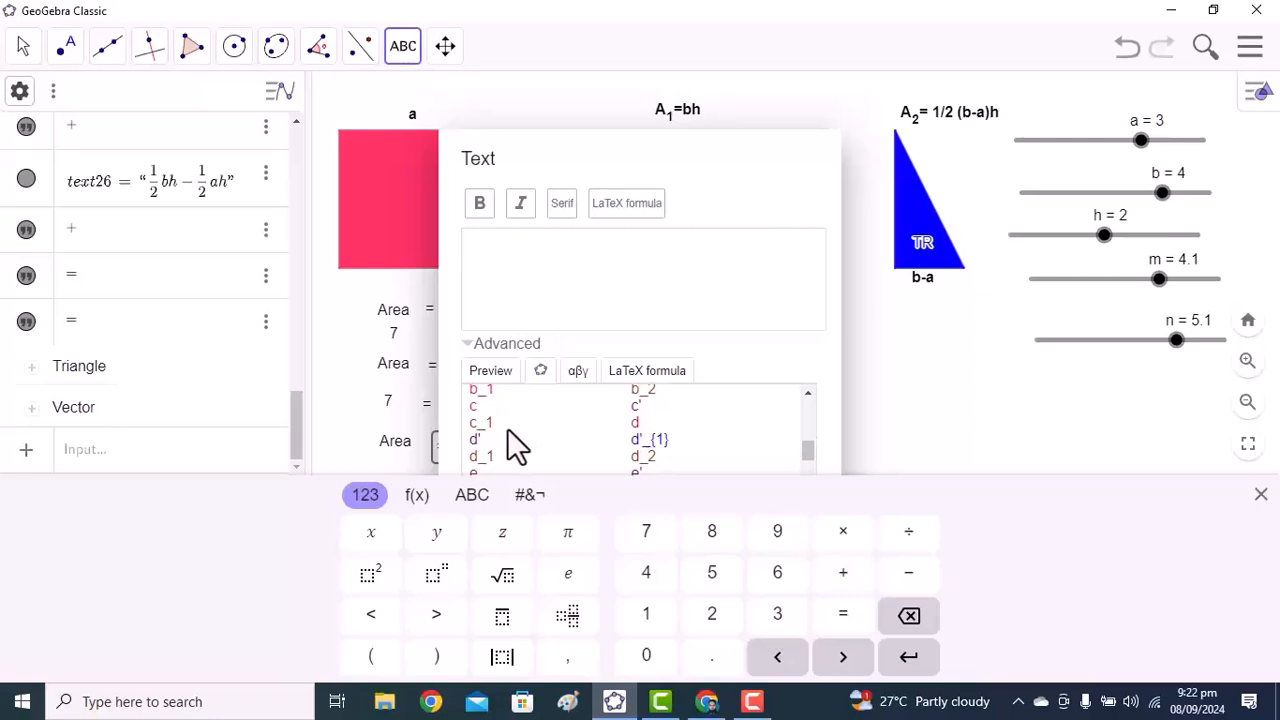
pyautogui.scroll(2, 507, 428)
pyautogui.scroll(3, 504, 430)
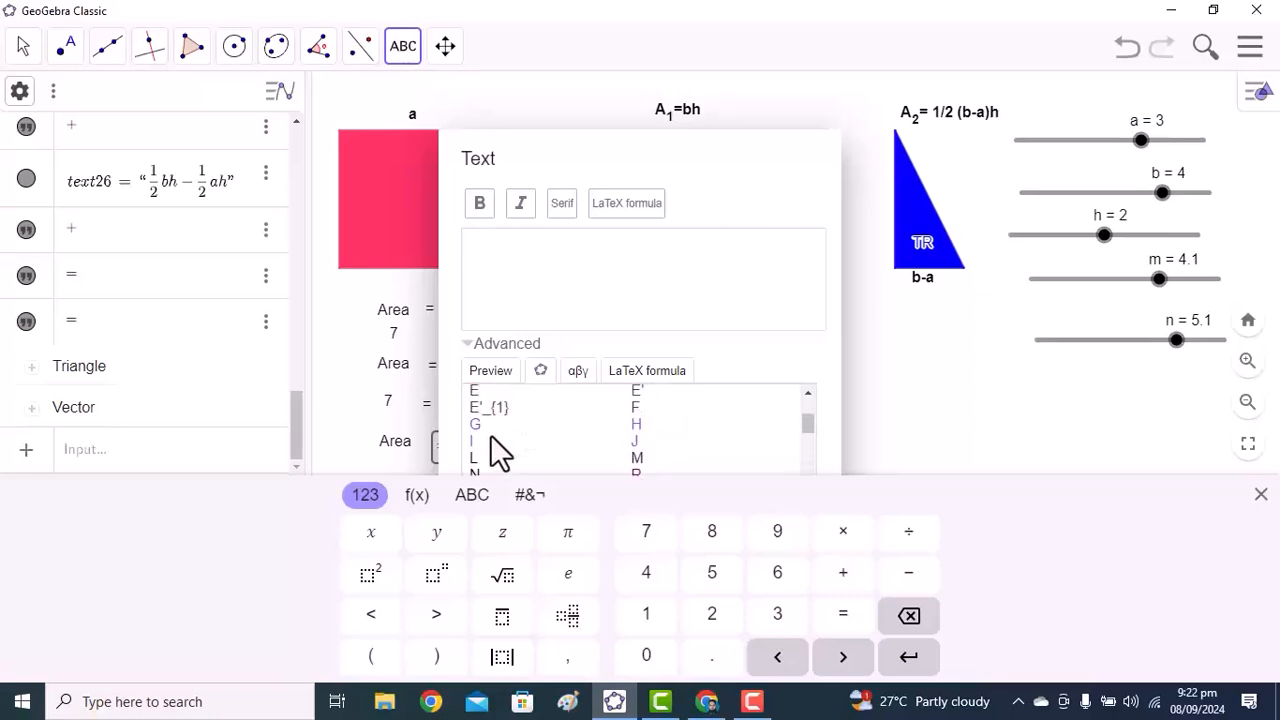
pyautogui.click(478, 457)
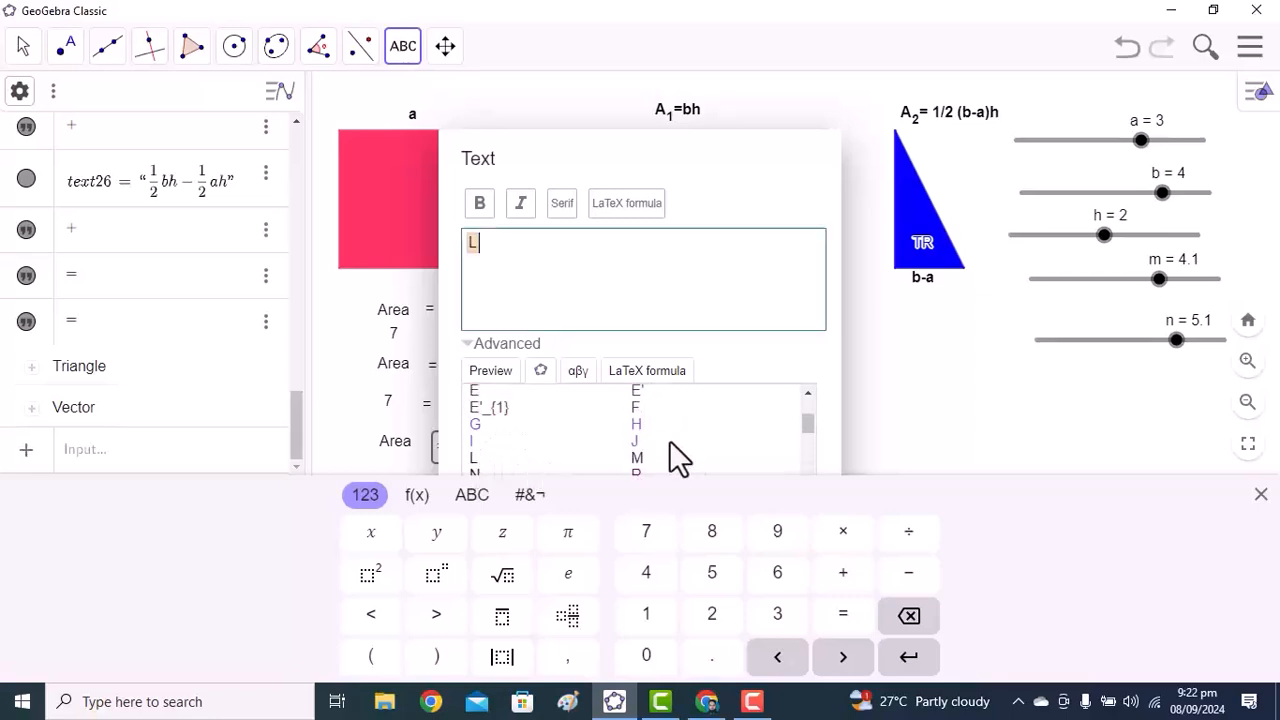
pyautogui.click(737, 366)
pyautogui.click(770, 386)
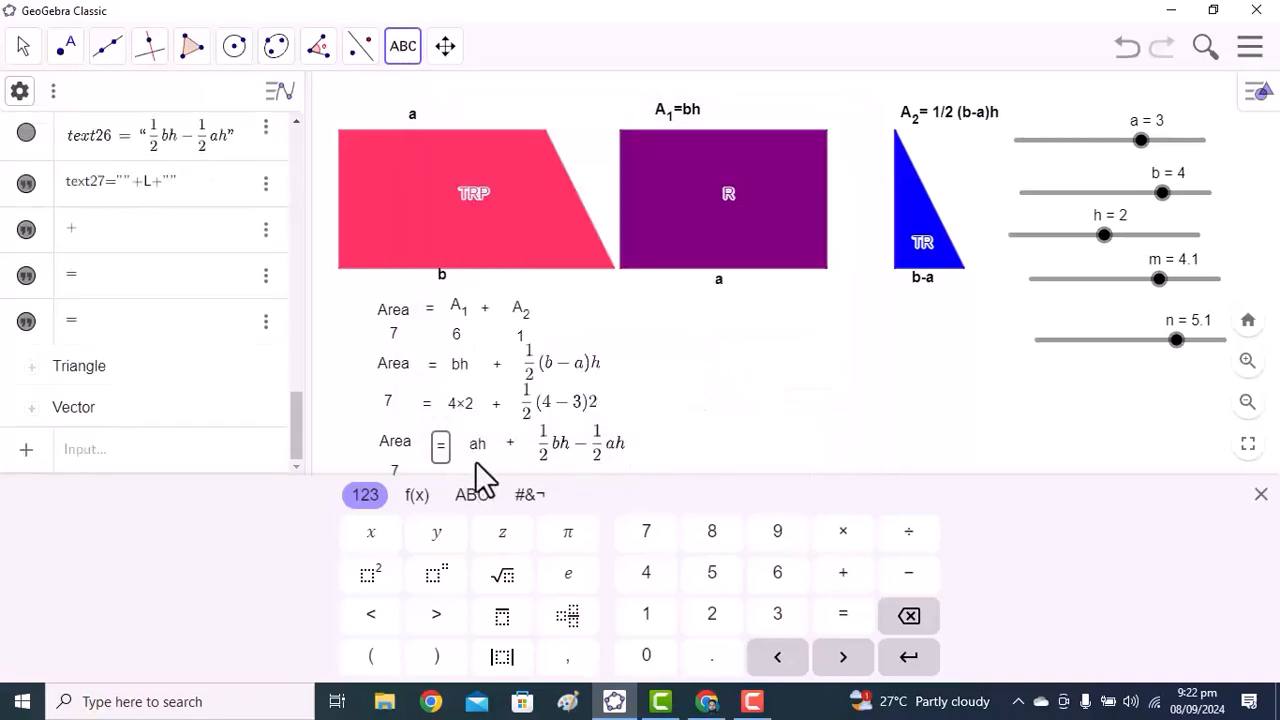
# Step: Start a text beside the new area value with the linked values a × h
pyautogui.click(475, 461)
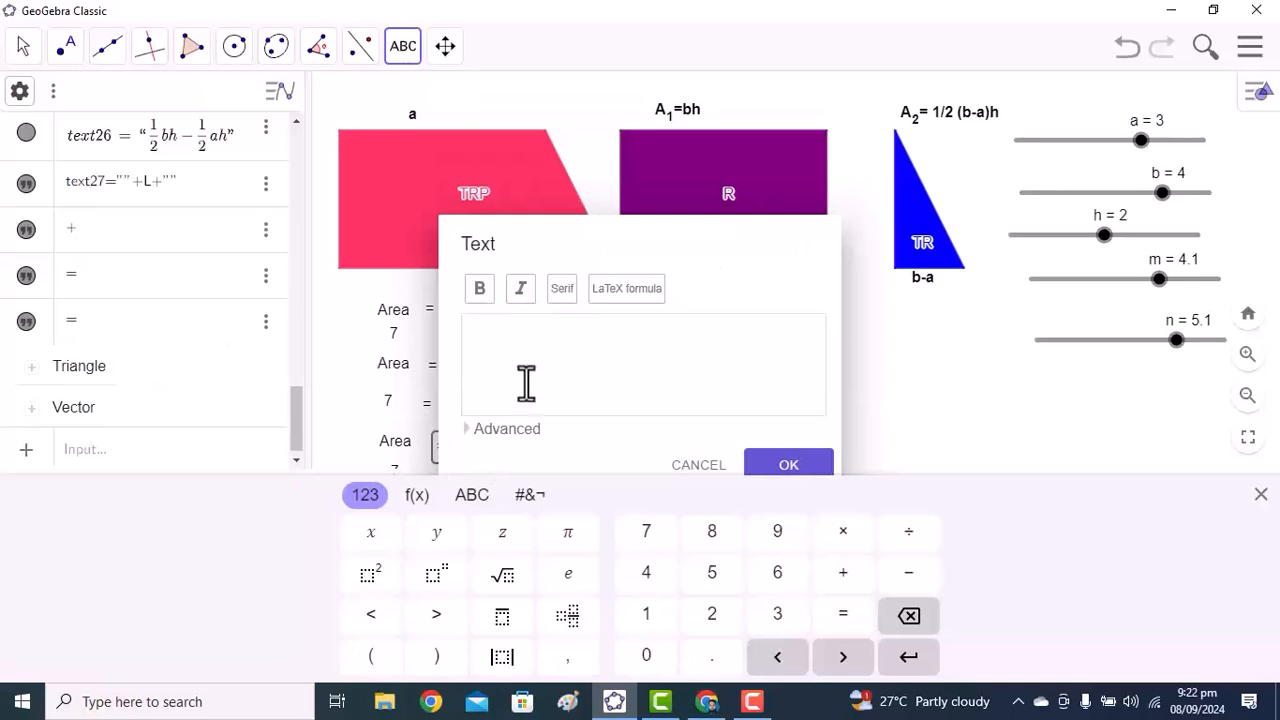
pyautogui.click(490, 430)
pyautogui.scroll(2, 508, 338)
pyautogui.scroll(-10, 501, 337)
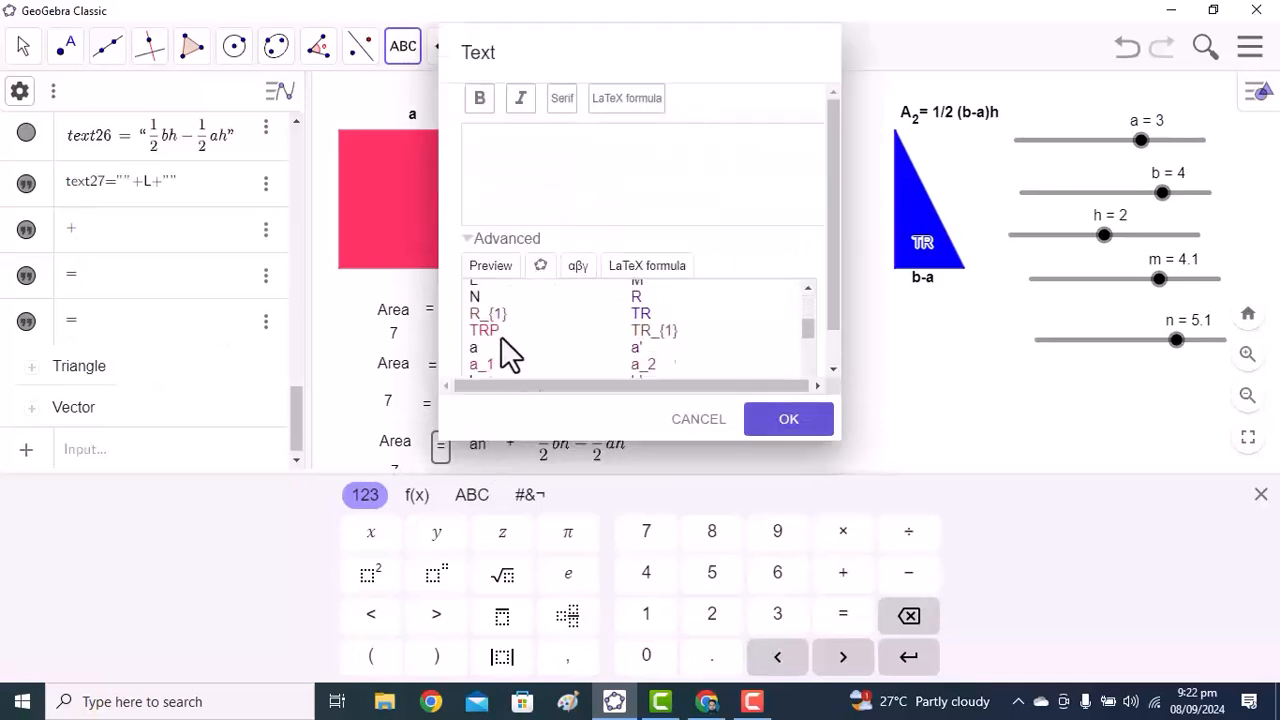
pyautogui.click(478, 329)
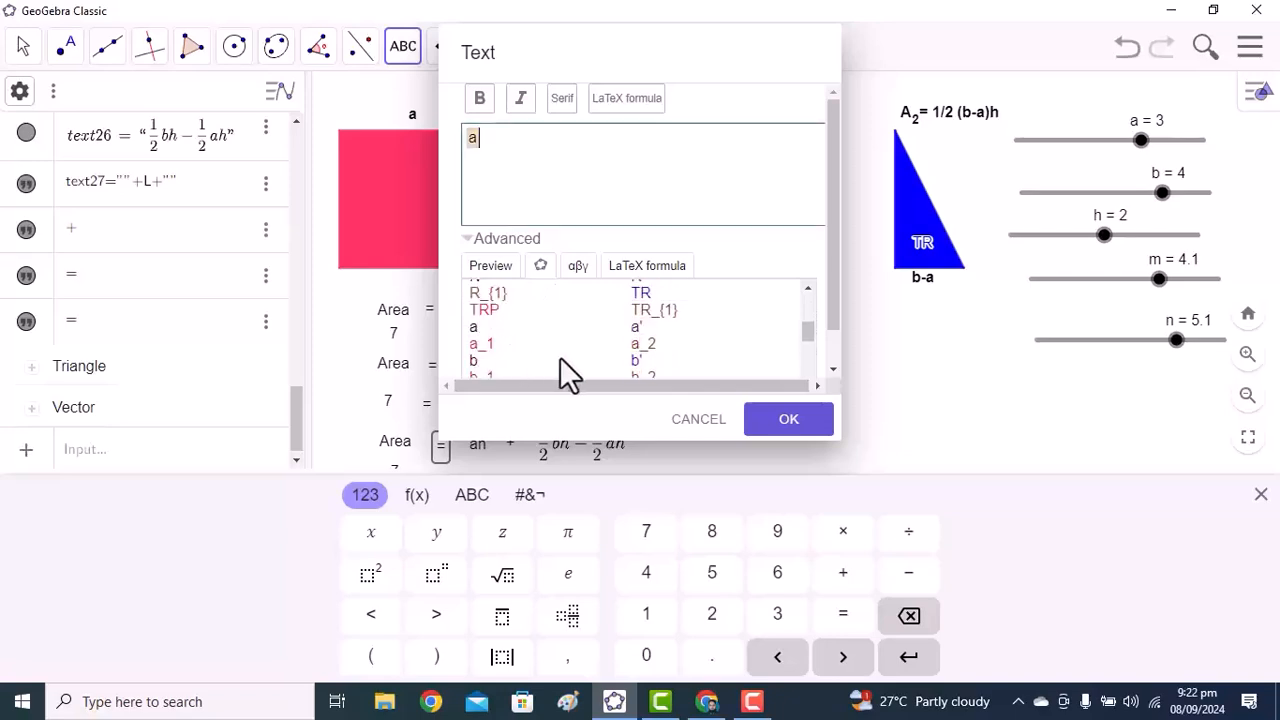
pyautogui.click(578, 266)
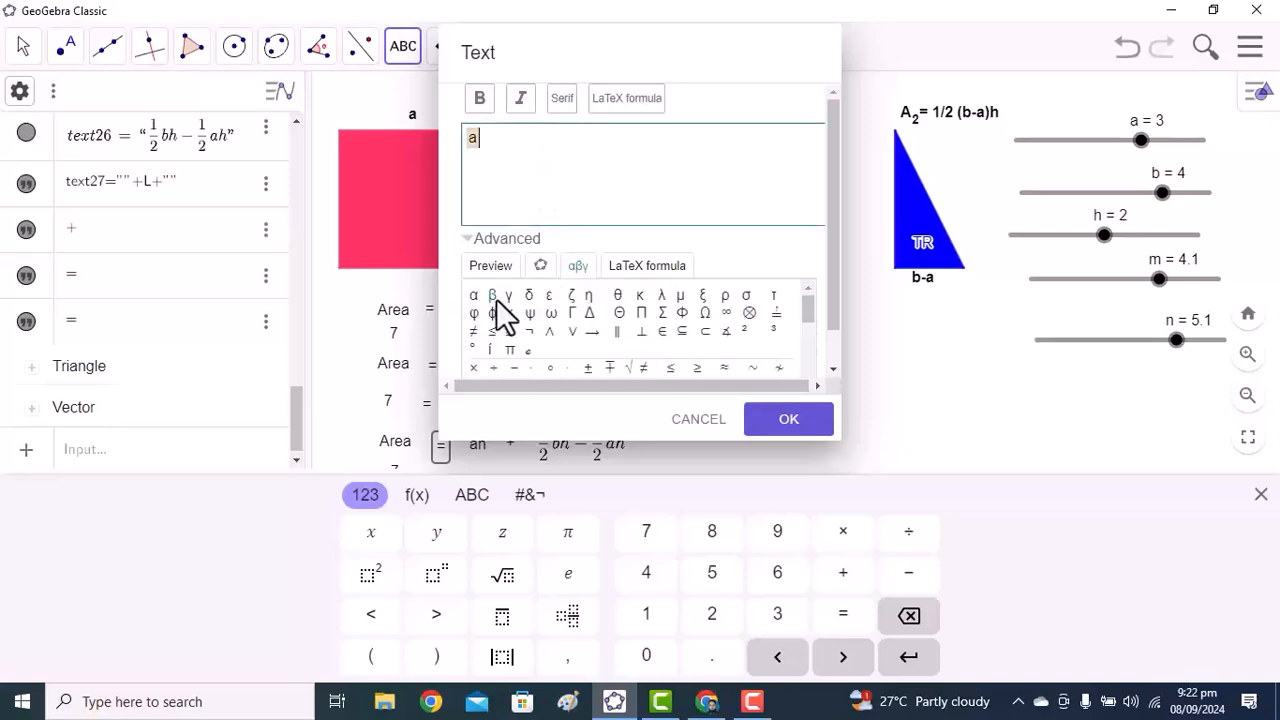
pyautogui.click(508, 170)
pyautogui.click(545, 266)
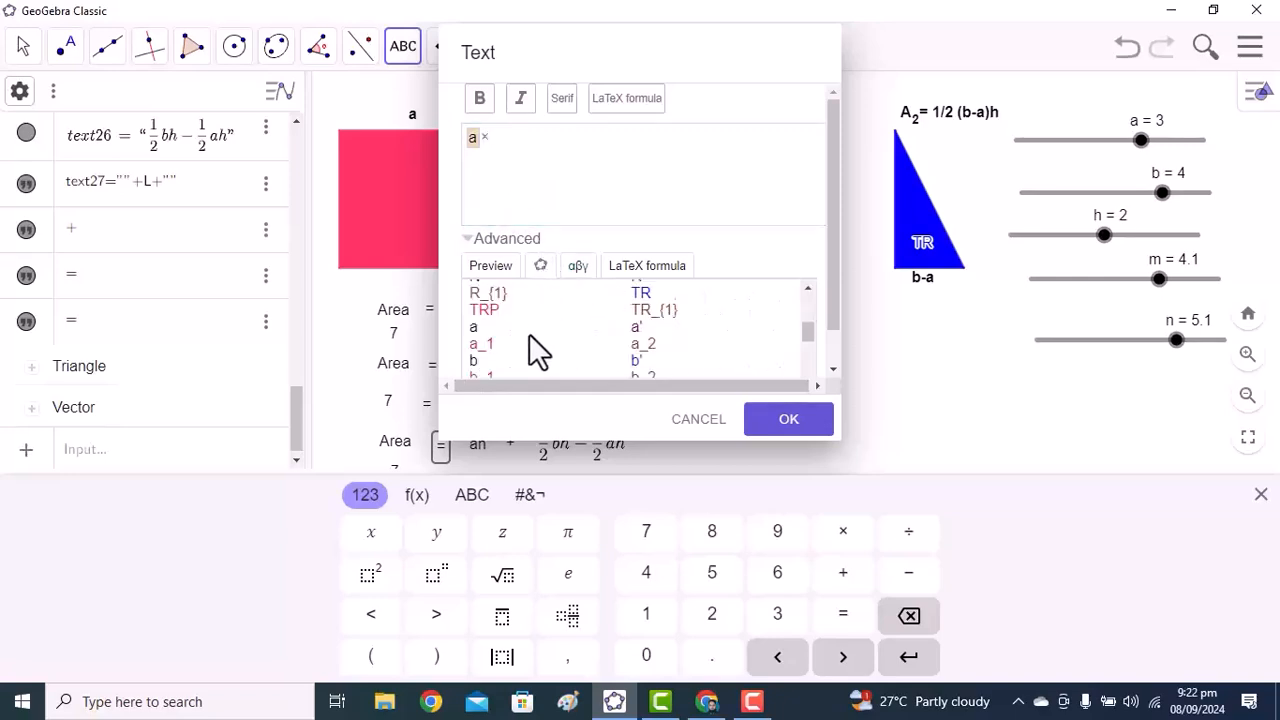
pyautogui.scroll(-2, 530, 336)
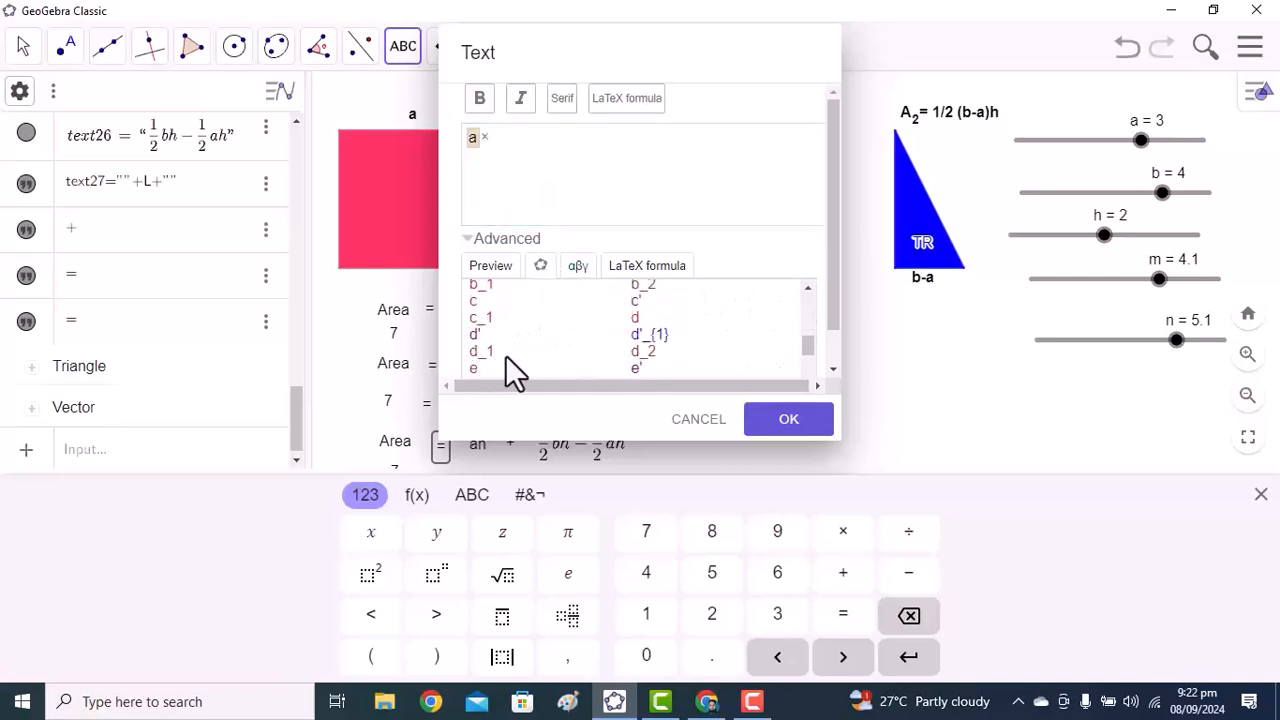
pyautogui.scroll(-2, 496, 361)
pyautogui.click(475, 325)
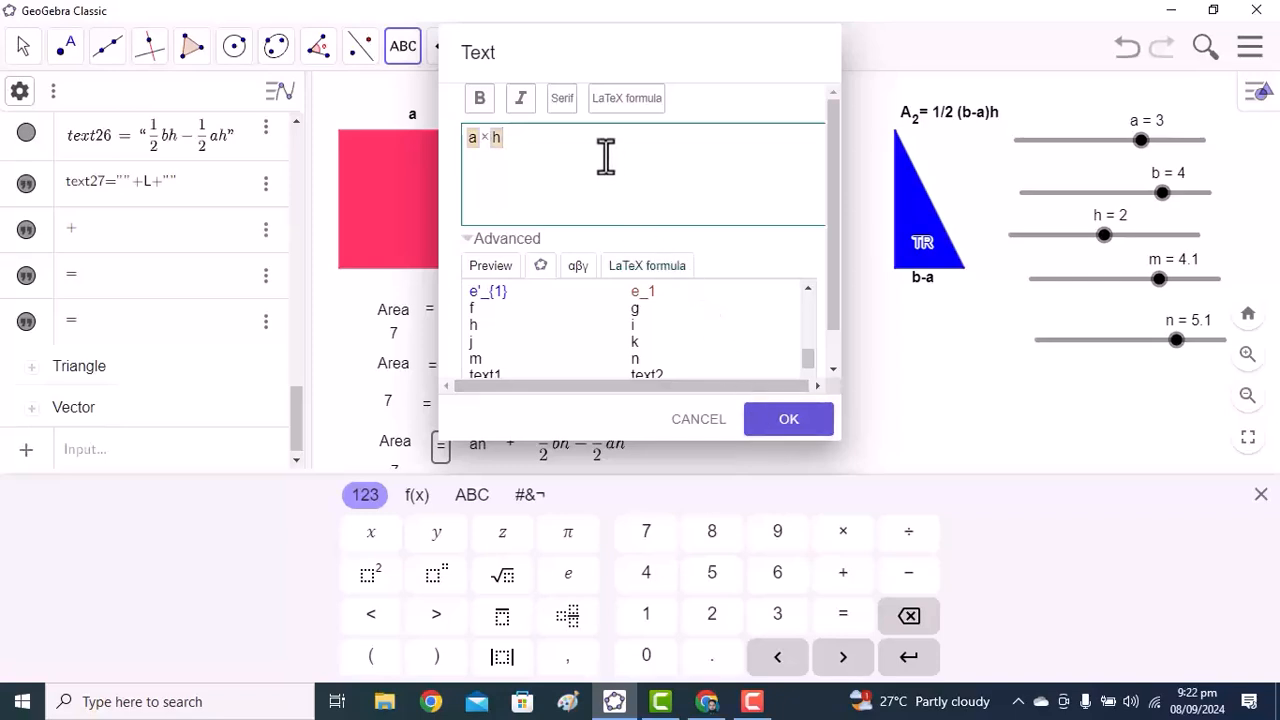
# Step: Append a plus sign and the LaTeX fraction \frac{1}{2} to the a × h expression
pyautogui.write('+')
pyautogui.click(612, 265)
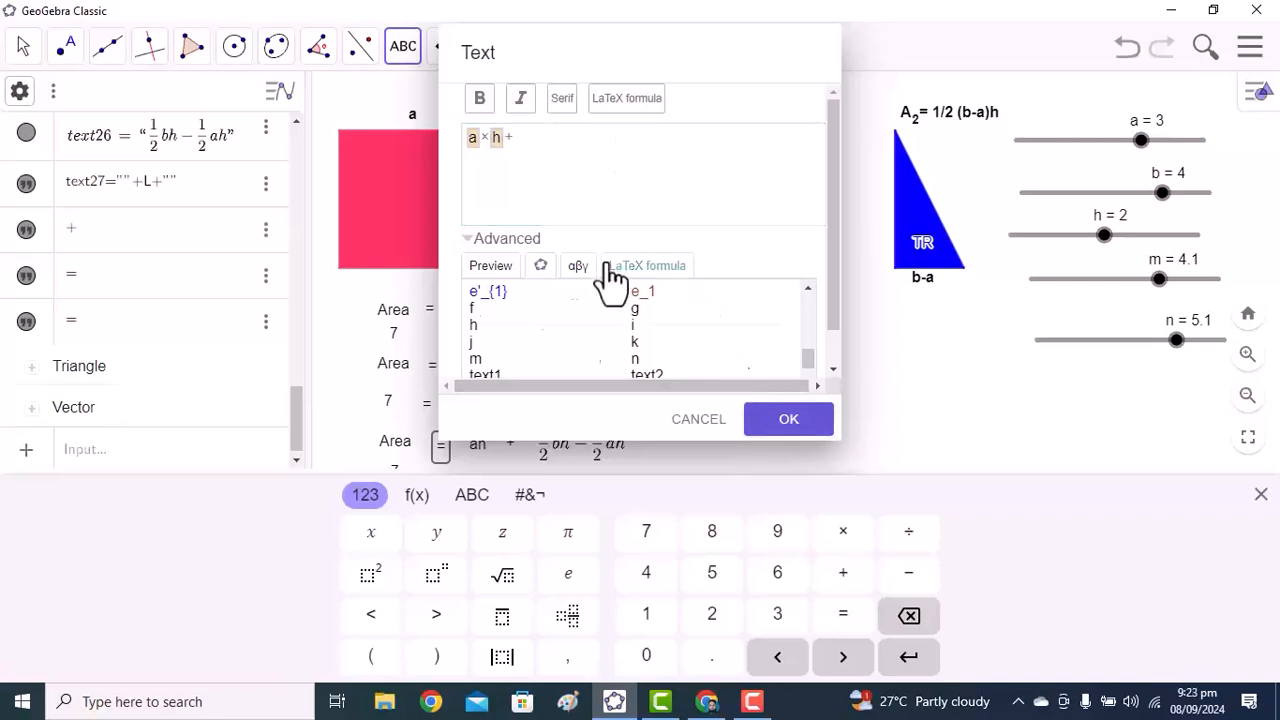
pyautogui.click(477, 304)
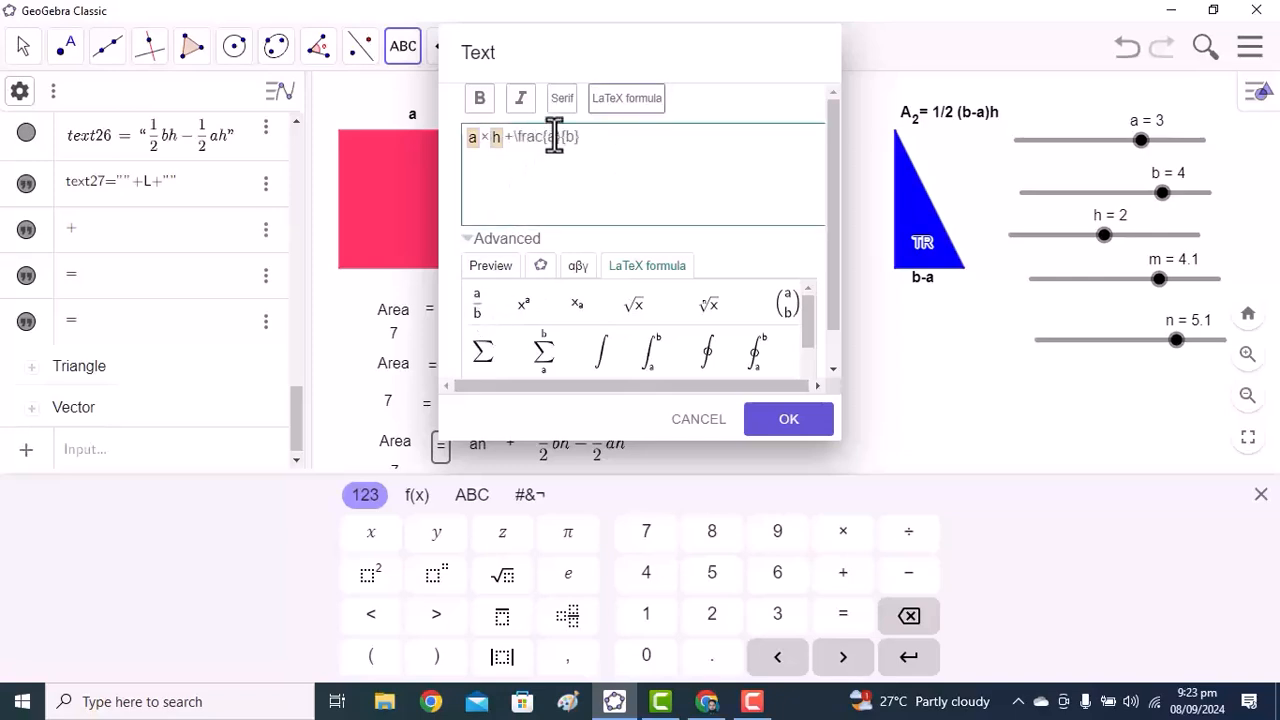
pyautogui.doubleClick(552, 137)
pyautogui.write('1')
pyautogui.press('BackSpace')
pyautogui.write('2')
# Step: Append the linked values b × h following the \frac{1}{2} in the expression
pyautogui.click(536, 264)
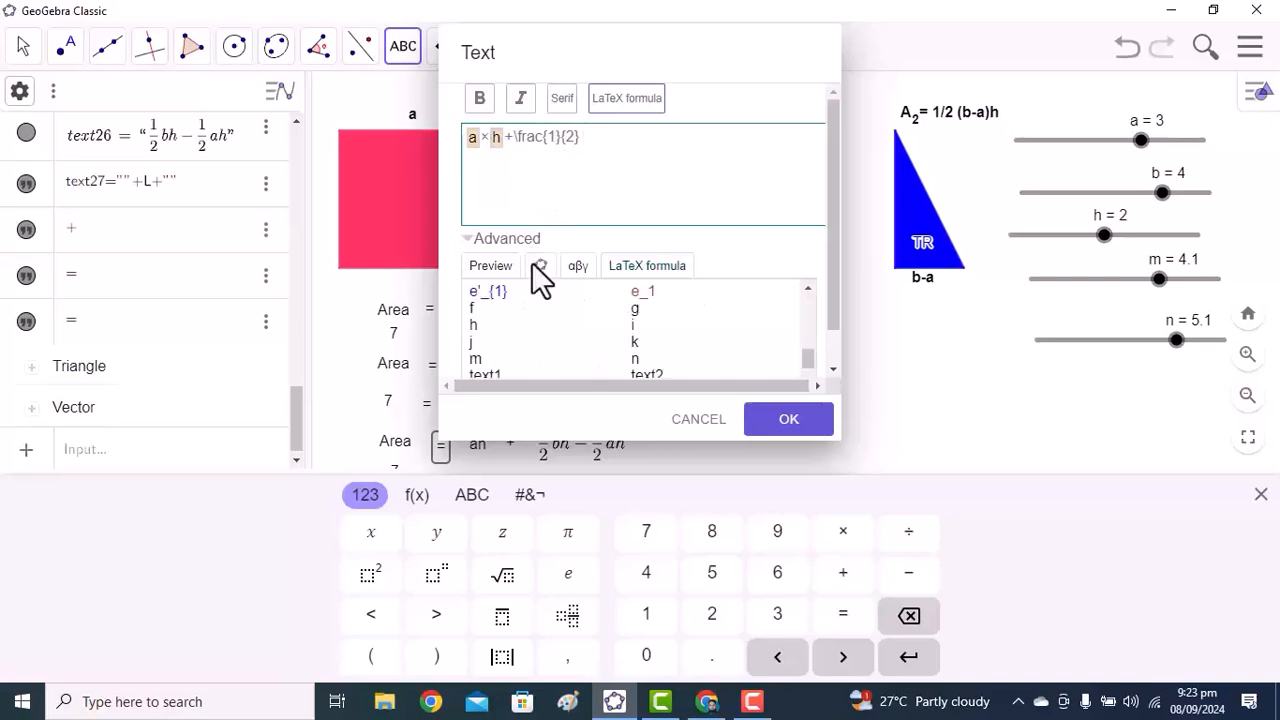
pyautogui.scroll(5, 577, 330)
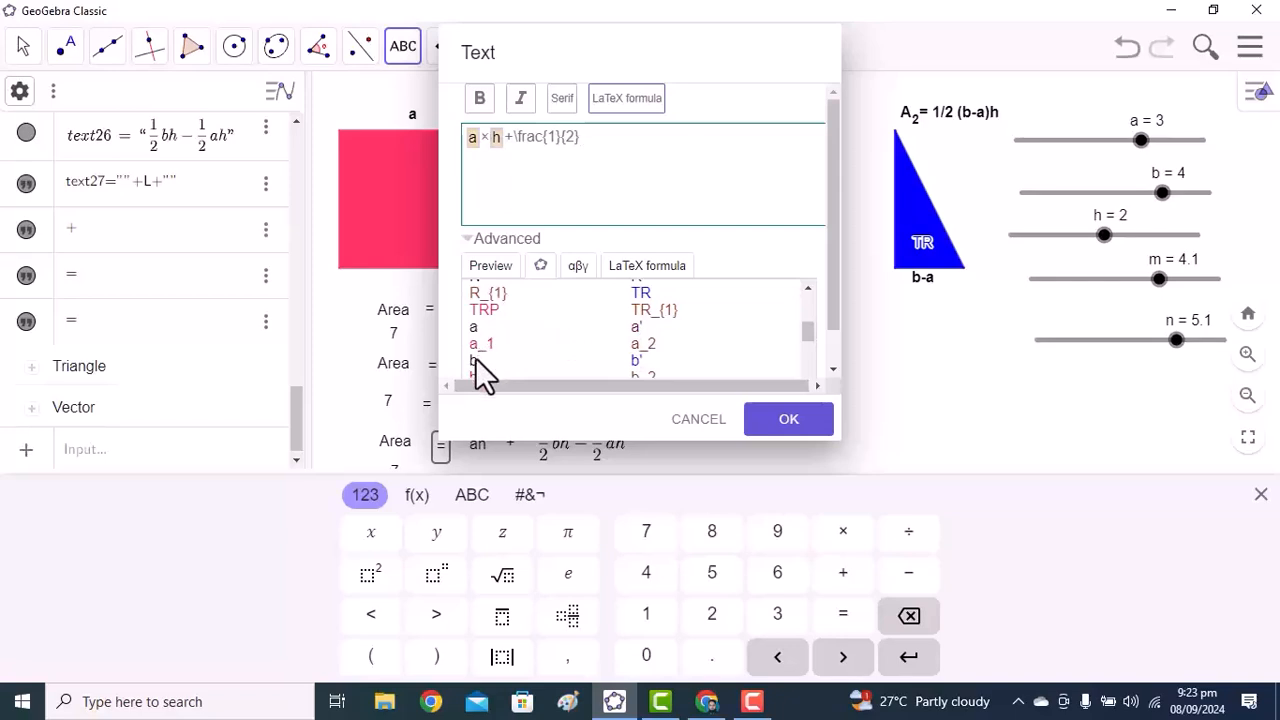
pyautogui.click(474, 360)
pyautogui.click(578, 265)
pyautogui.click(473, 367)
pyautogui.click(540, 265)
pyautogui.scroll(-5, 515, 333)
pyautogui.click(500, 322)
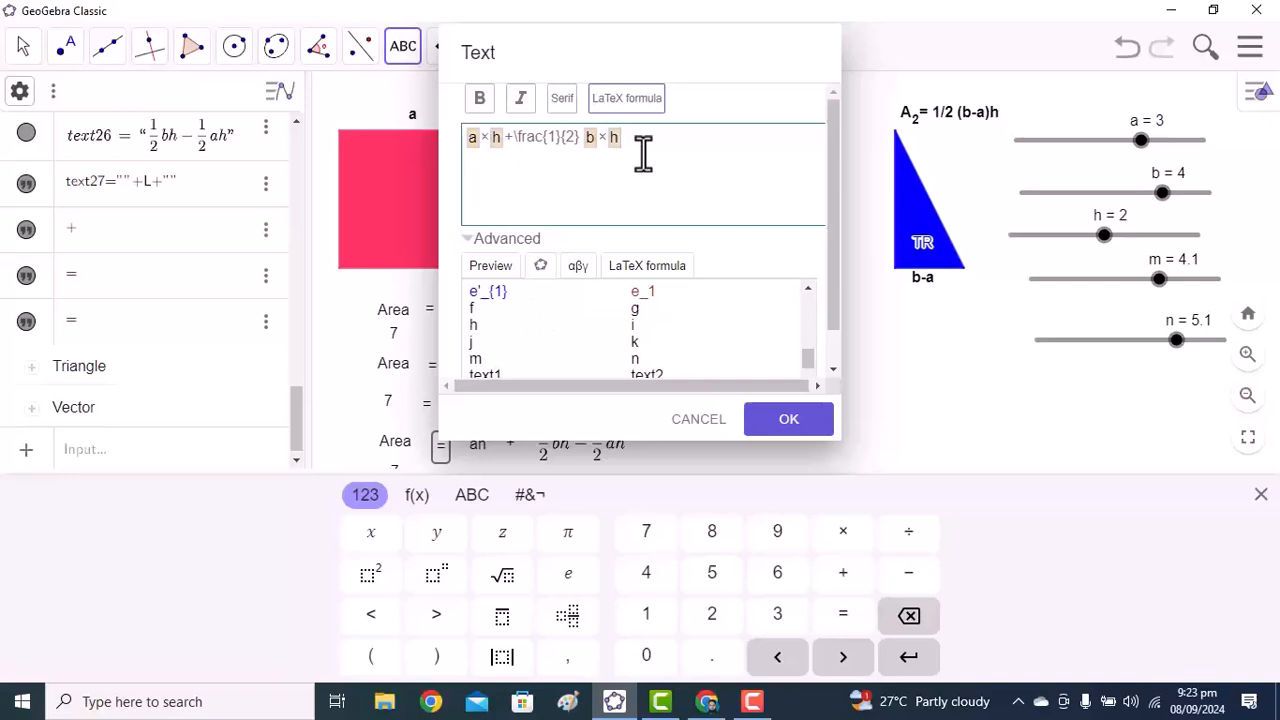
# Step: Append a minus sign and a second LaTeX fraction \frac{1}{2} after b × h
pyautogui.press('BackSpace')
pyautogui.write('-')
pyautogui.click(647, 265)
pyautogui.click(477, 303)
pyautogui.press('BackSpace')
pyautogui.write('1')
pyautogui.press('Right')
pyautogui.press('Right')
pyautogui.press('Right')
pyautogui.press('BackSpace')
pyautogui.write('2')
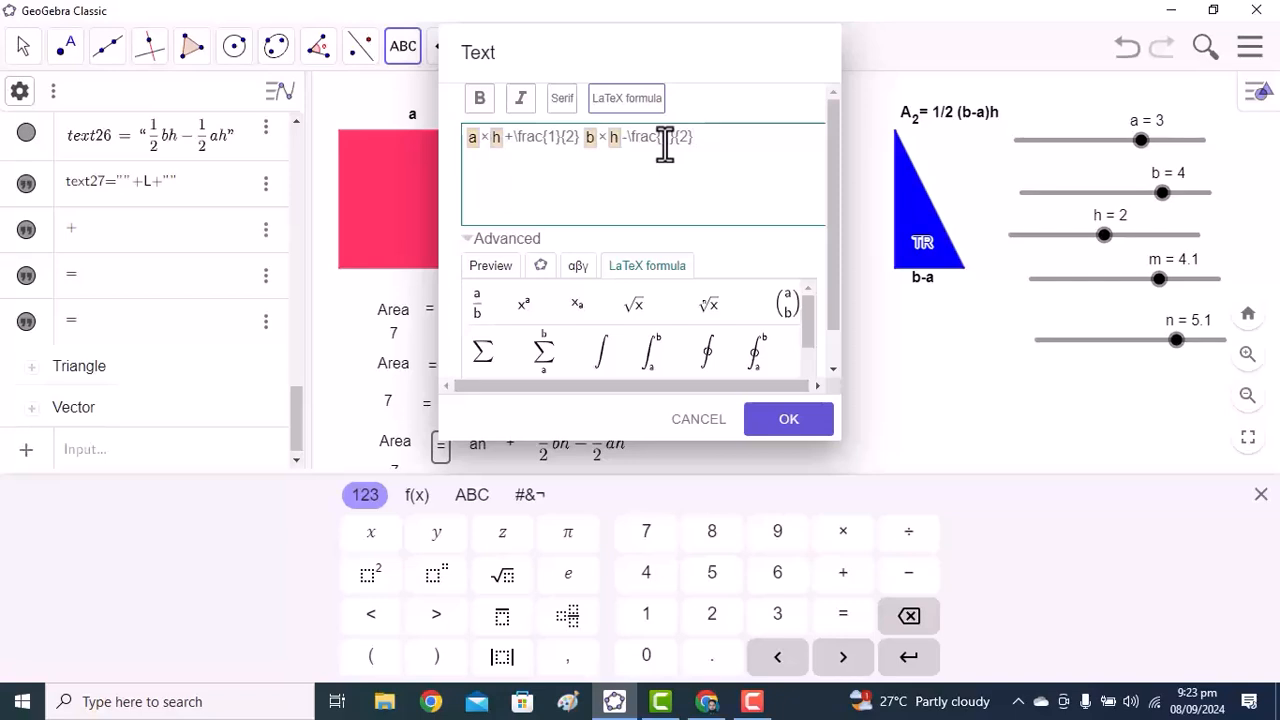
# Step: Complete the expression with the linked values a × h, preview the formula, and insert the text
pyautogui.click(578, 266)
pyautogui.click(543, 266)
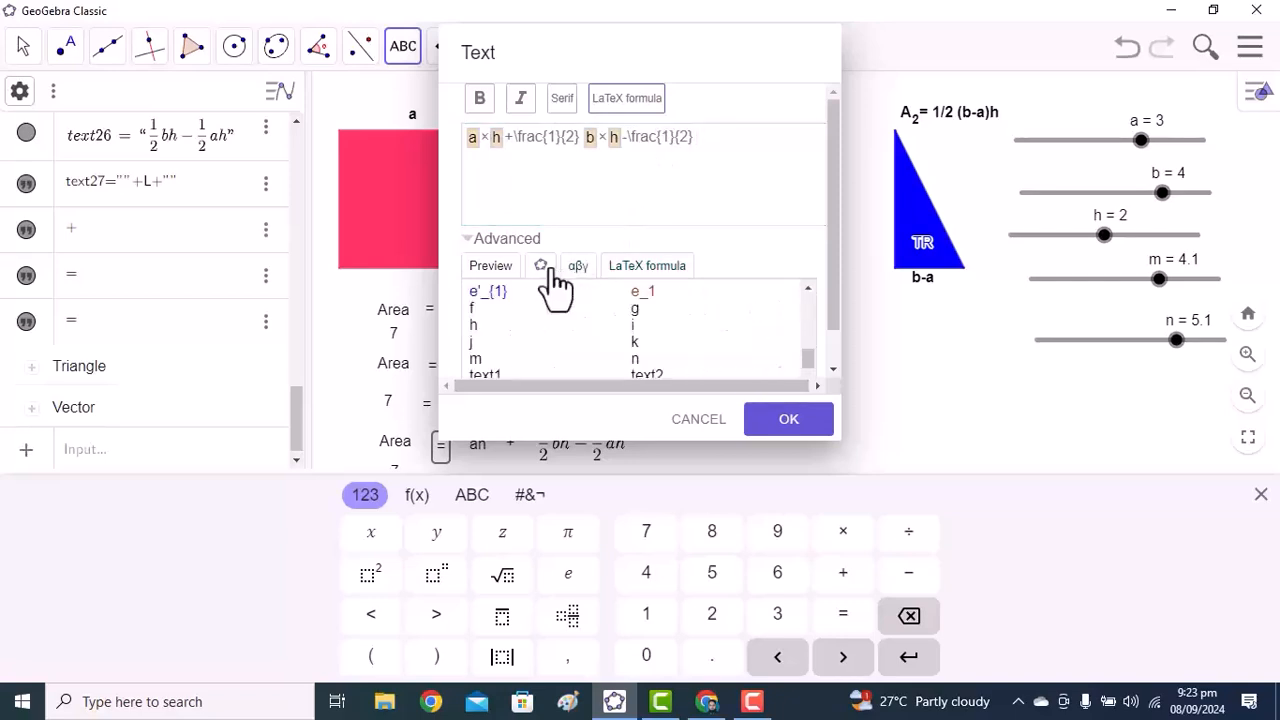
pyautogui.scroll(5, 517, 335)
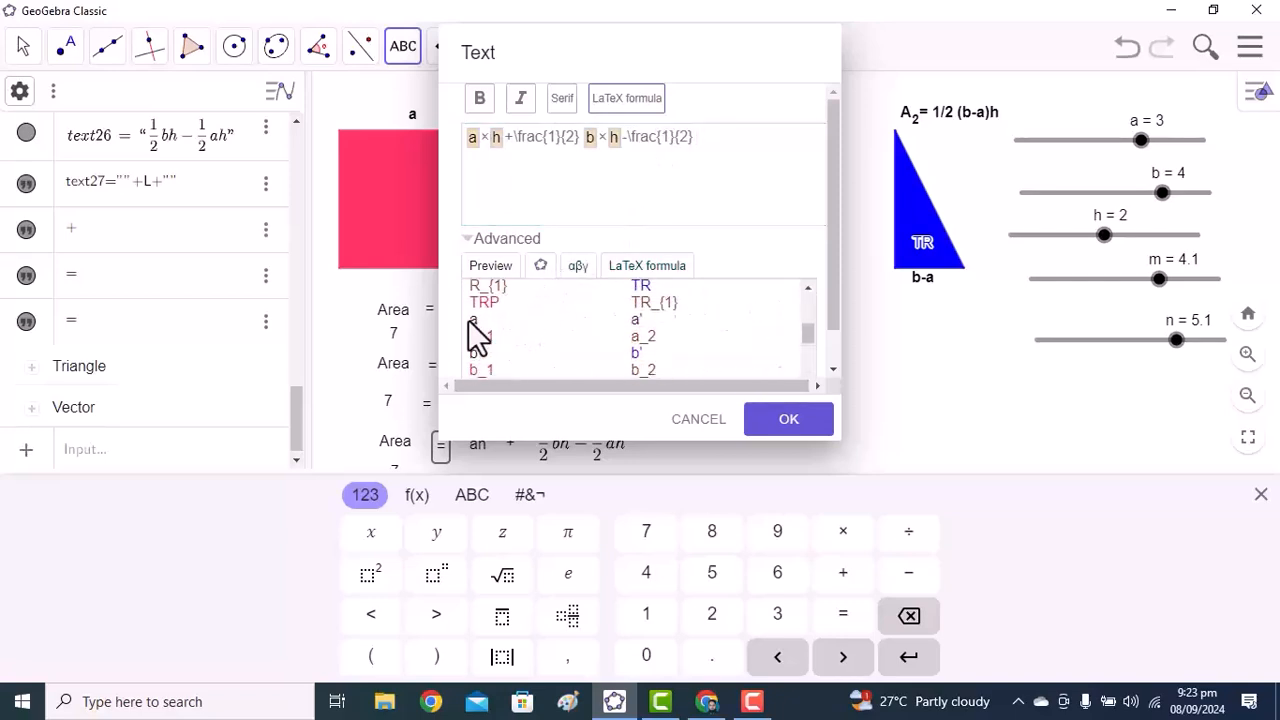
pyautogui.click(475, 328)
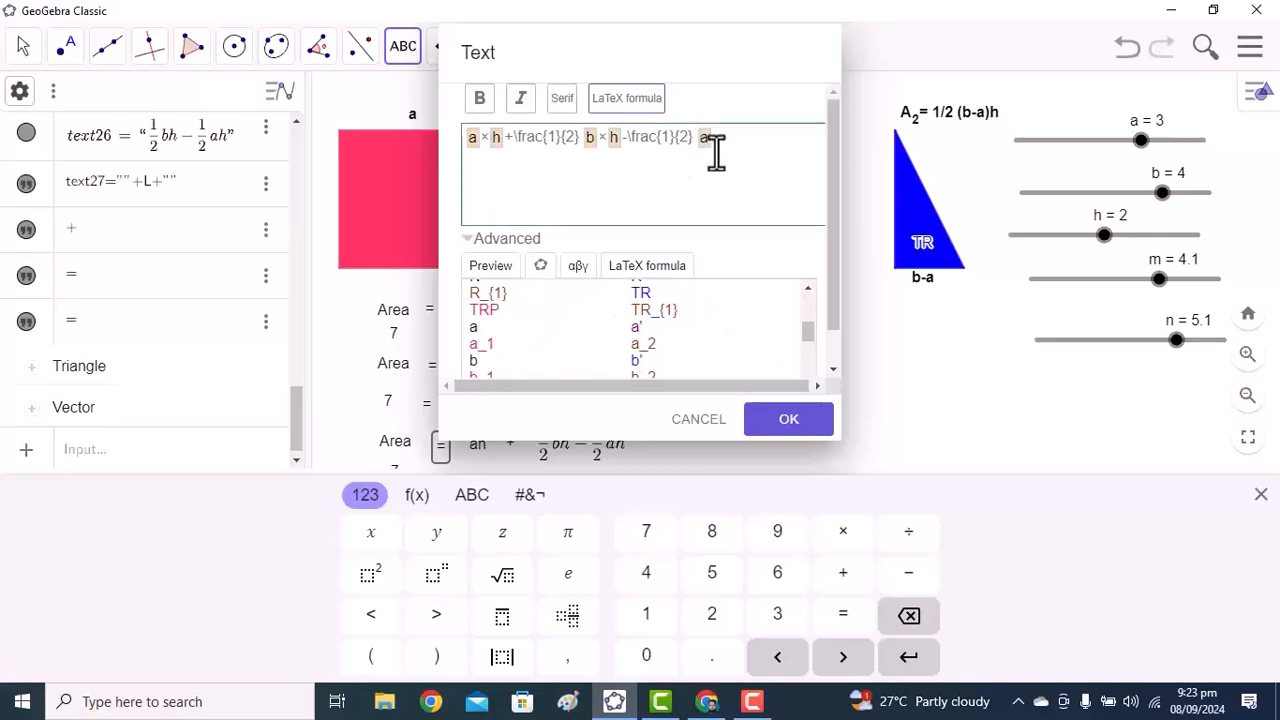
pyautogui.click(578, 266)
pyautogui.click(475, 367)
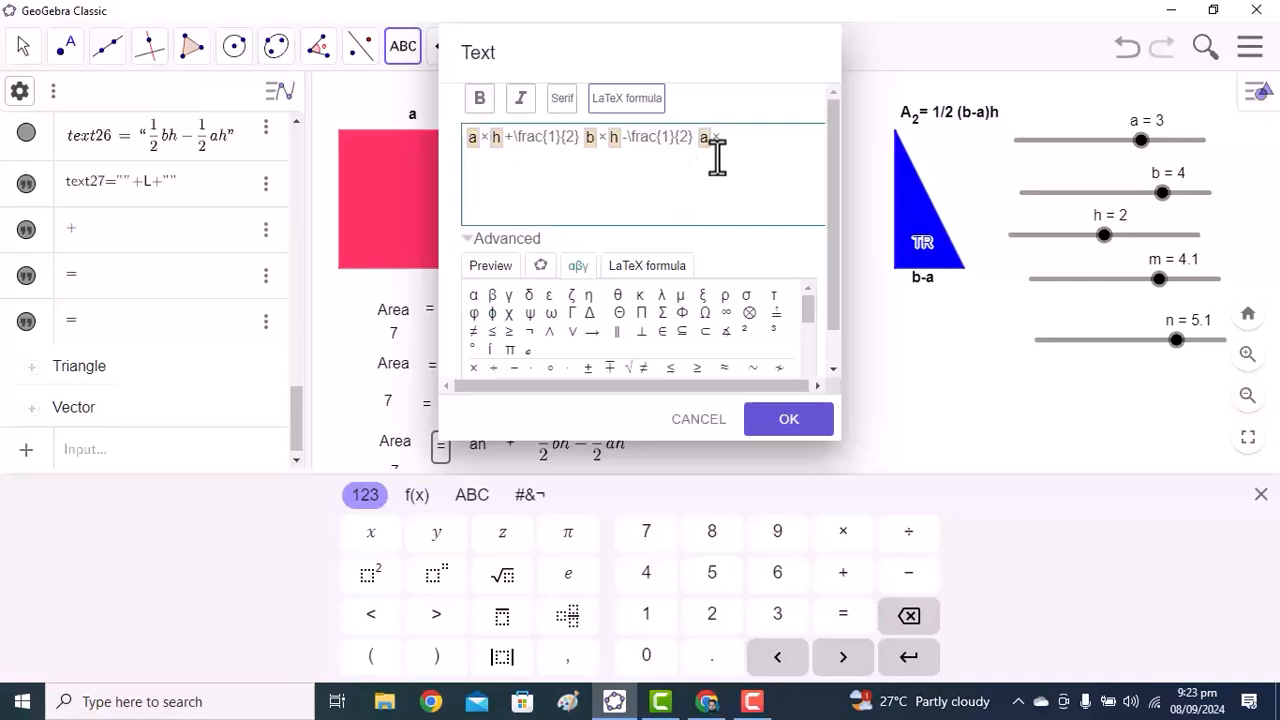
pyautogui.click(540, 266)
pyautogui.scroll(-2, 527, 310)
pyautogui.scroll(-3, 527, 310)
pyautogui.click(473, 325)
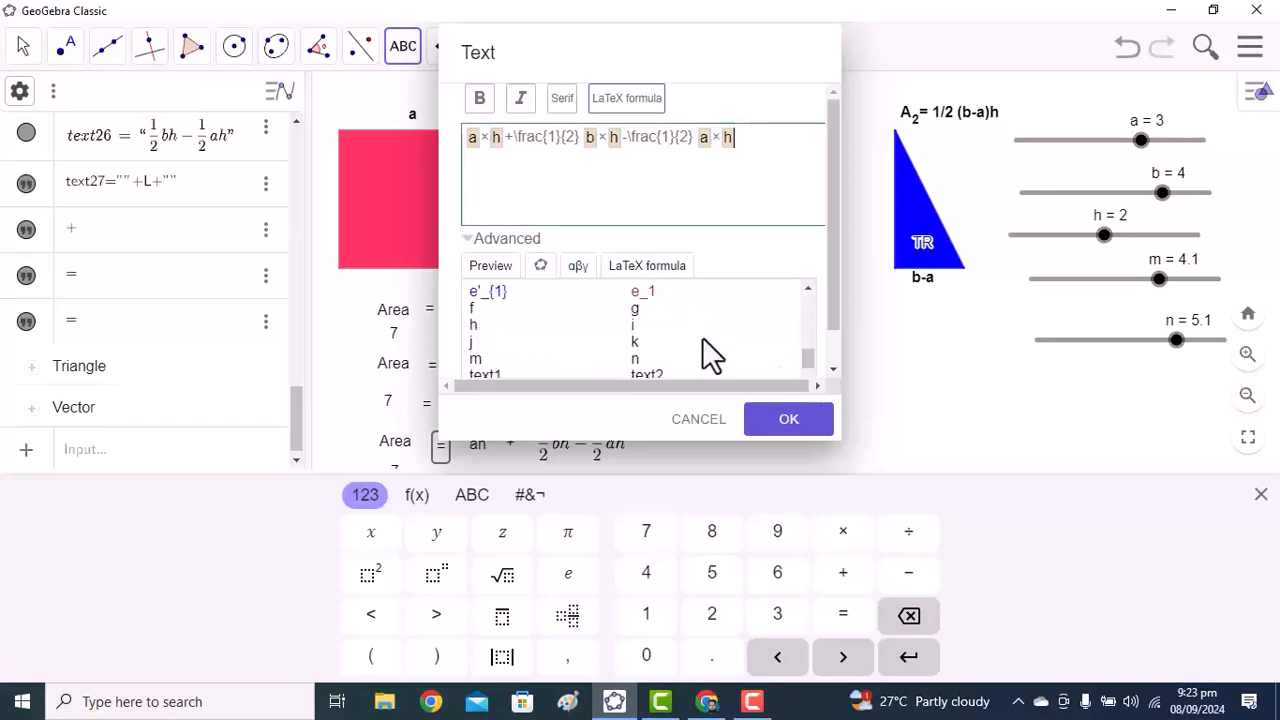
pyautogui.click(491, 266)
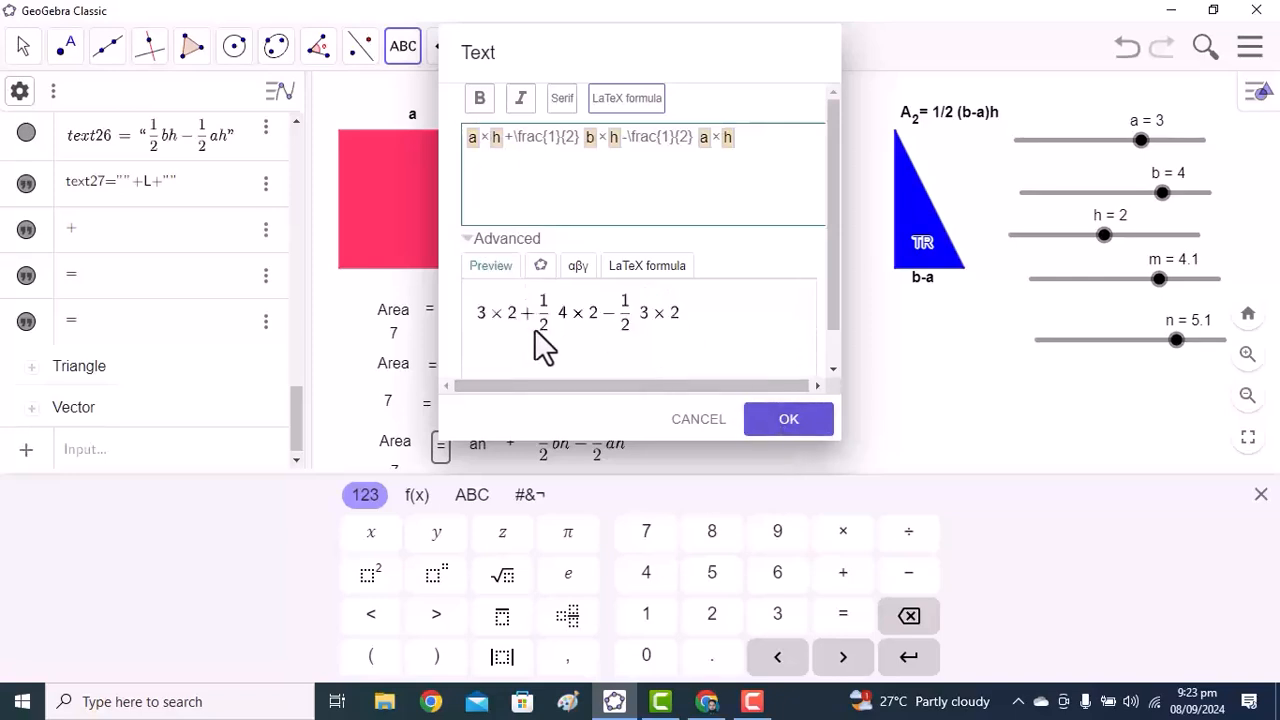
pyautogui.click(760, 420)
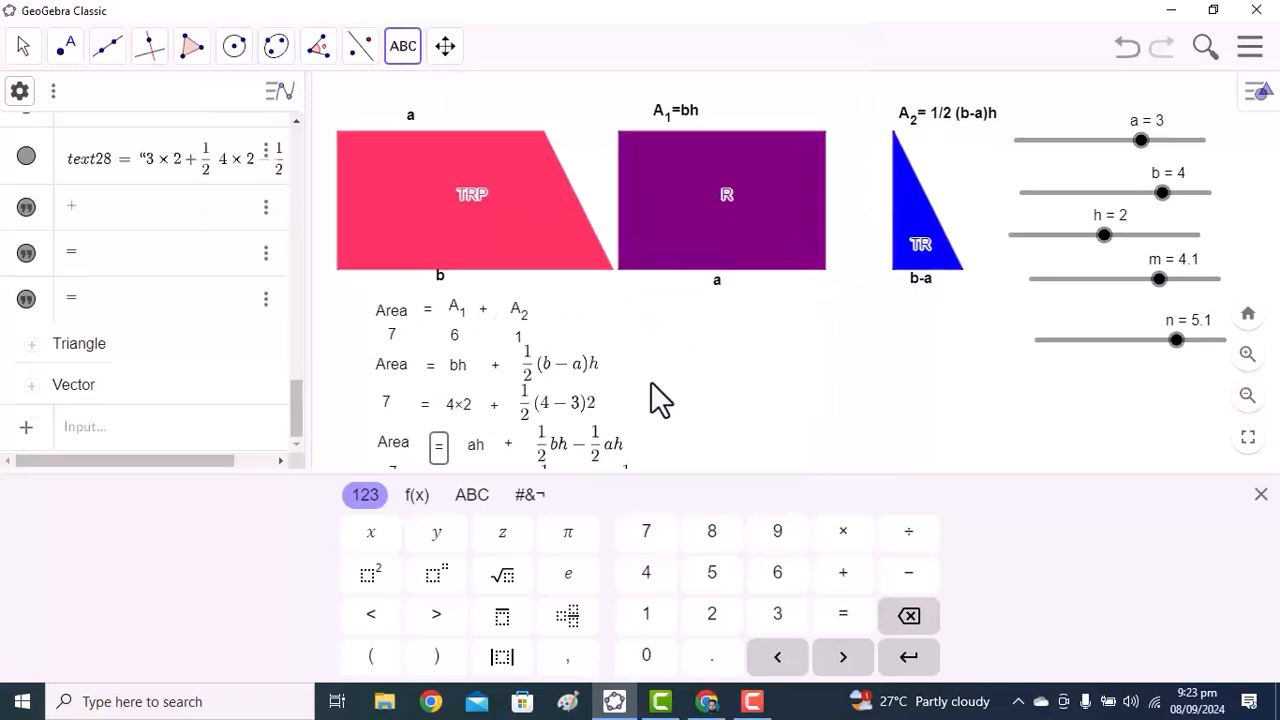
# Step: Place a copy of the "=" text before the substituted expression and align the linked area value beside it
pyautogui.click(663, 438)
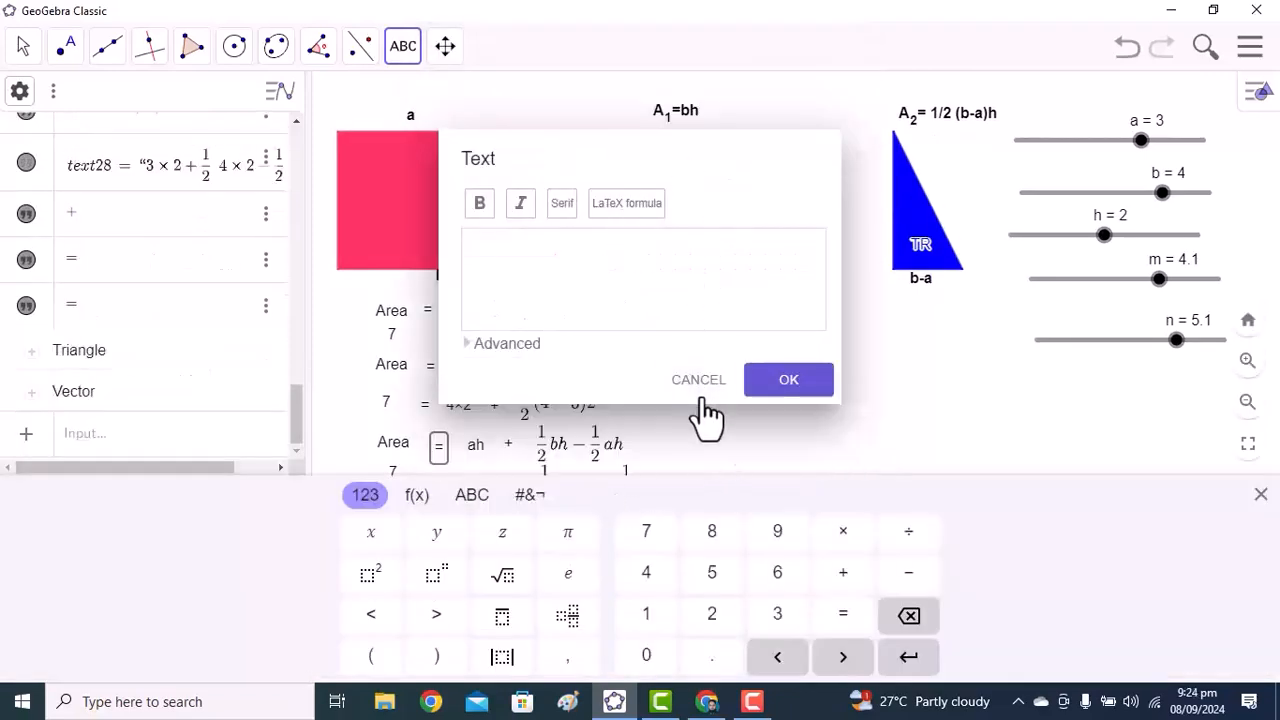
pyautogui.click(700, 382)
pyautogui.click(1260, 497)
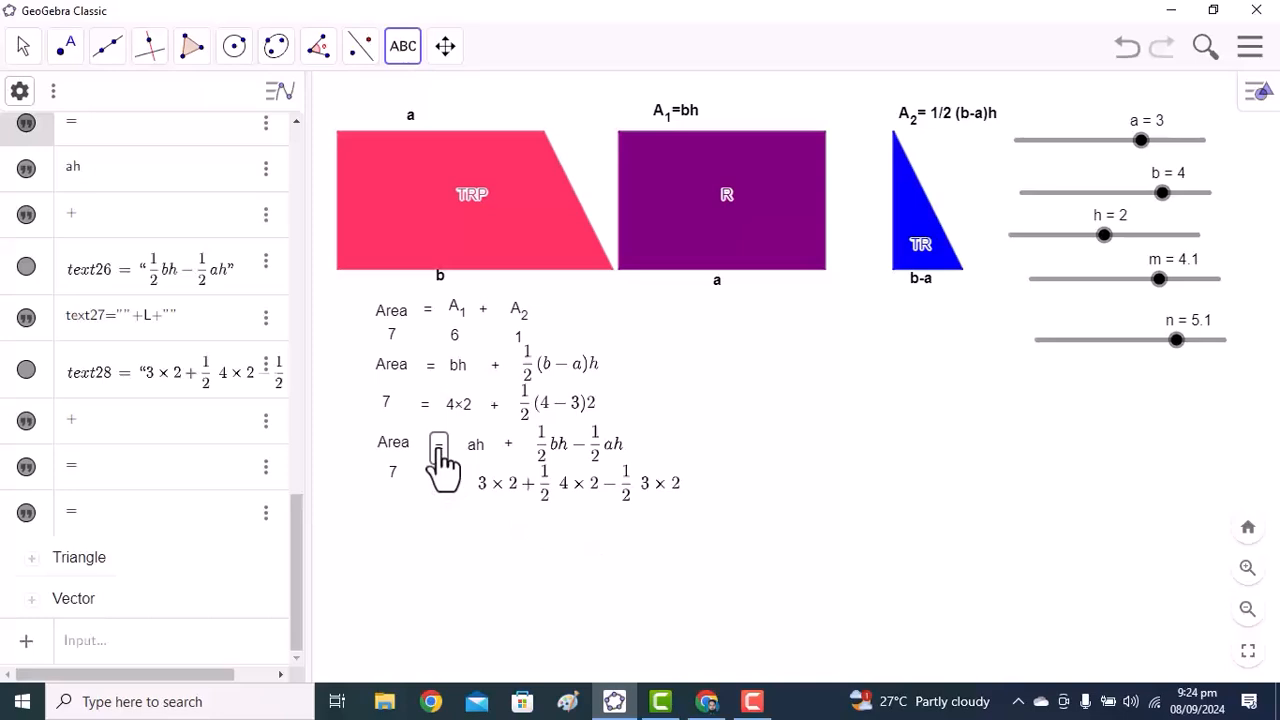
pyautogui.click(22, 52)
pyautogui.click(24, 100)
pyautogui.click(439, 462)
pyautogui.moveTo(436, 471); pyautogui.dragTo(392, 491)
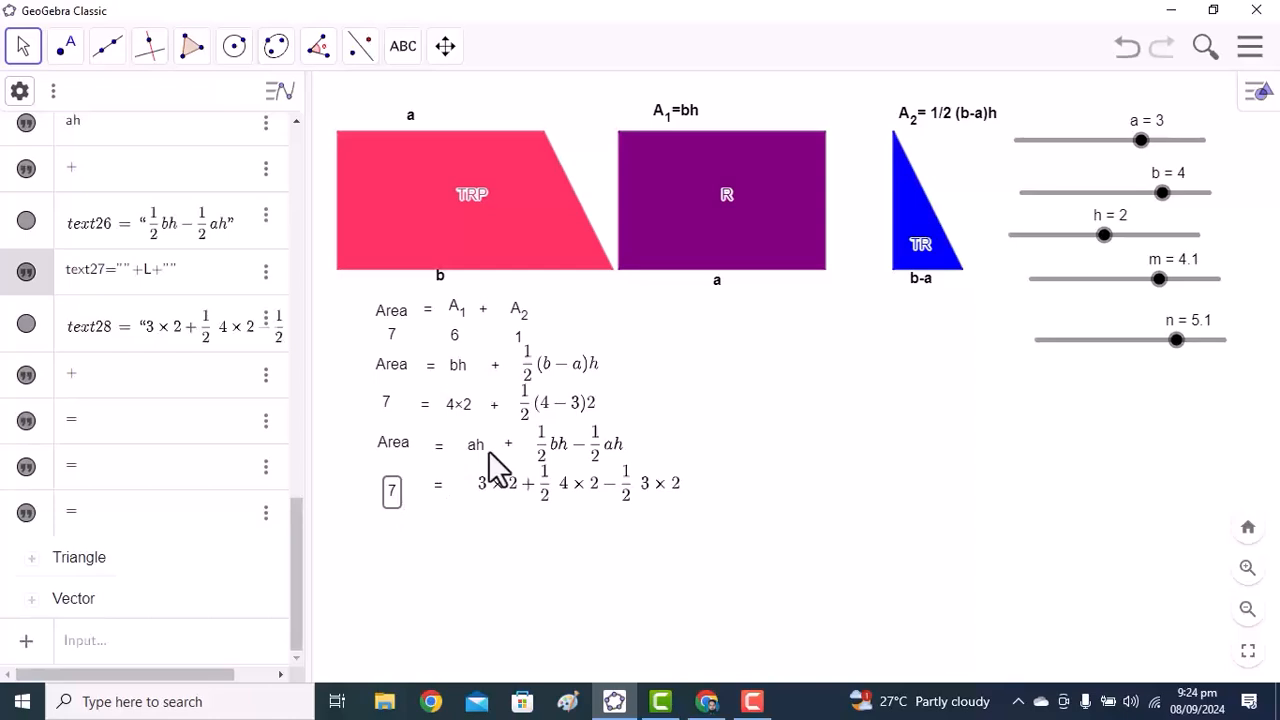
# Step: Copy the "Area" and "=" texts to start a new row beneath the substituted expression
pyautogui.click(401, 449)
pyautogui.hotkey('ctrl', 'c')
pyautogui.hotkey('ctrl', 'v')
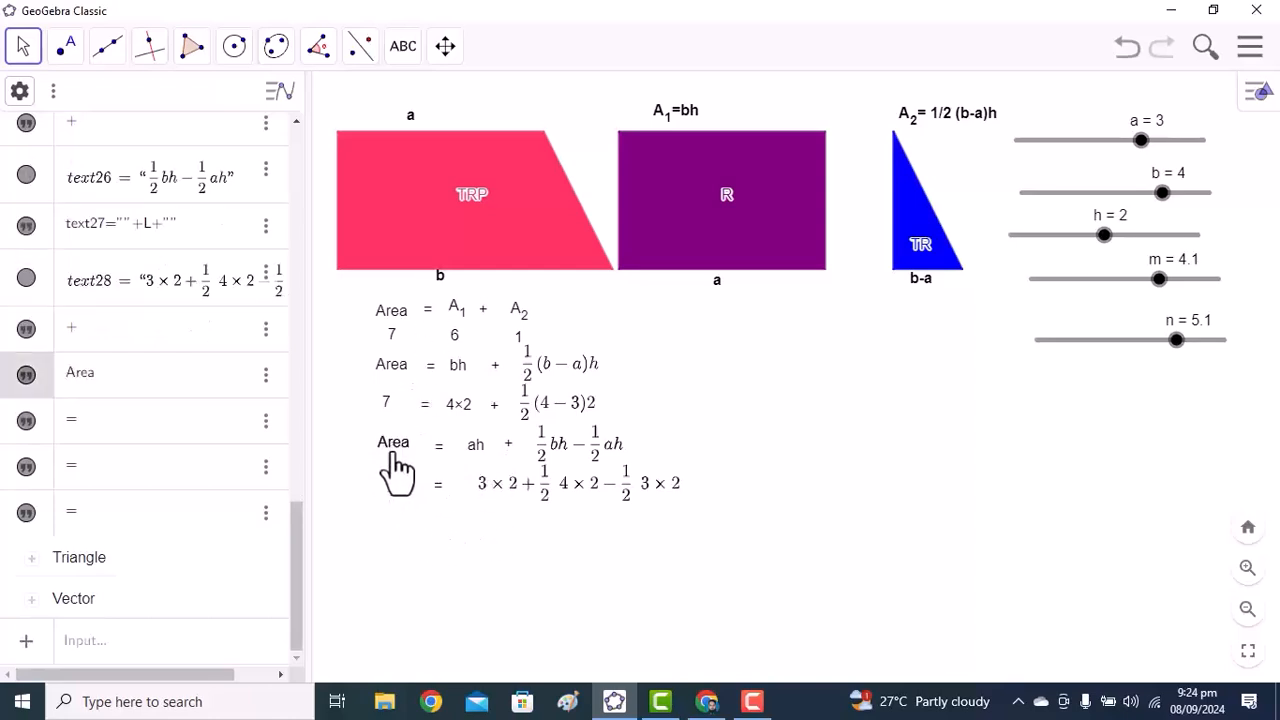
pyautogui.click(391, 533)
pyautogui.click(438, 487)
pyautogui.hotkey('ctrl', 'c')
pyautogui.hotkey('ctrl', 'v')
pyautogui.click(436, 533)
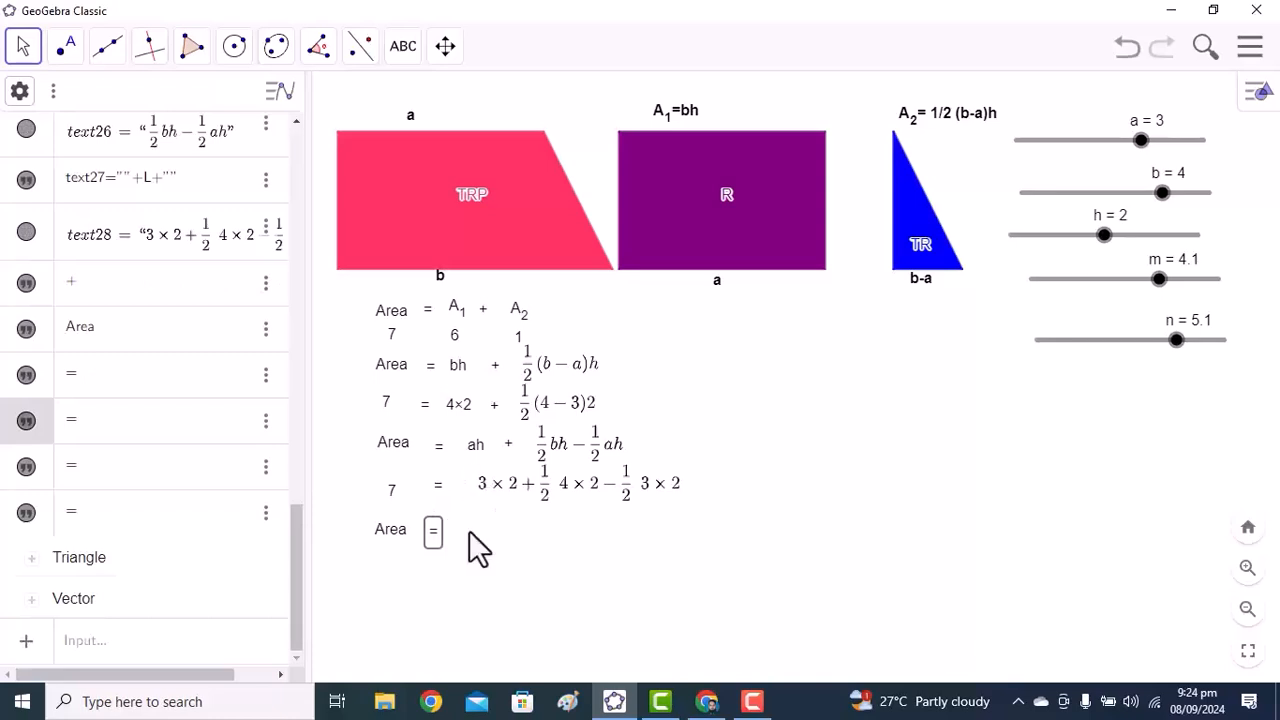
# Step: Start a LaTeX text after the new row's "=" with the expression \frac{1}{2}ah
pyautogui.click(403, 46)
pyautogui.click(420, 134)
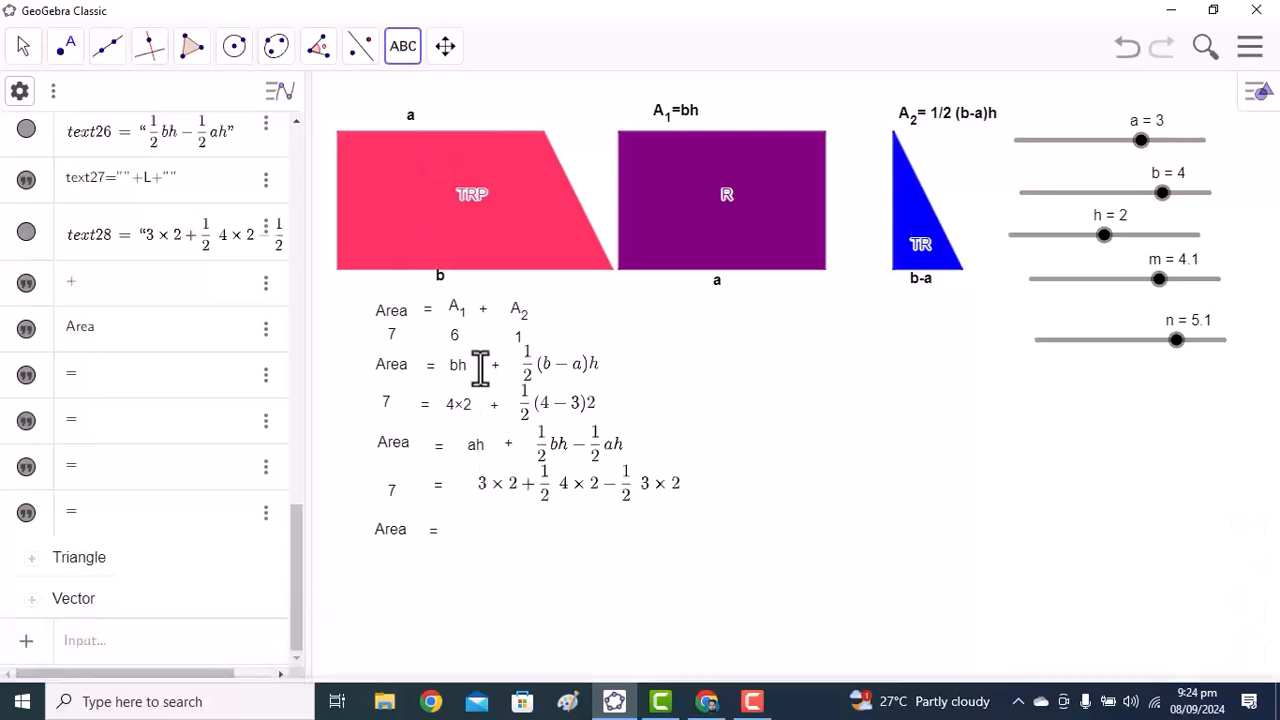
pyautogui.click(484, 506)
pyautogui.click(503, 337)
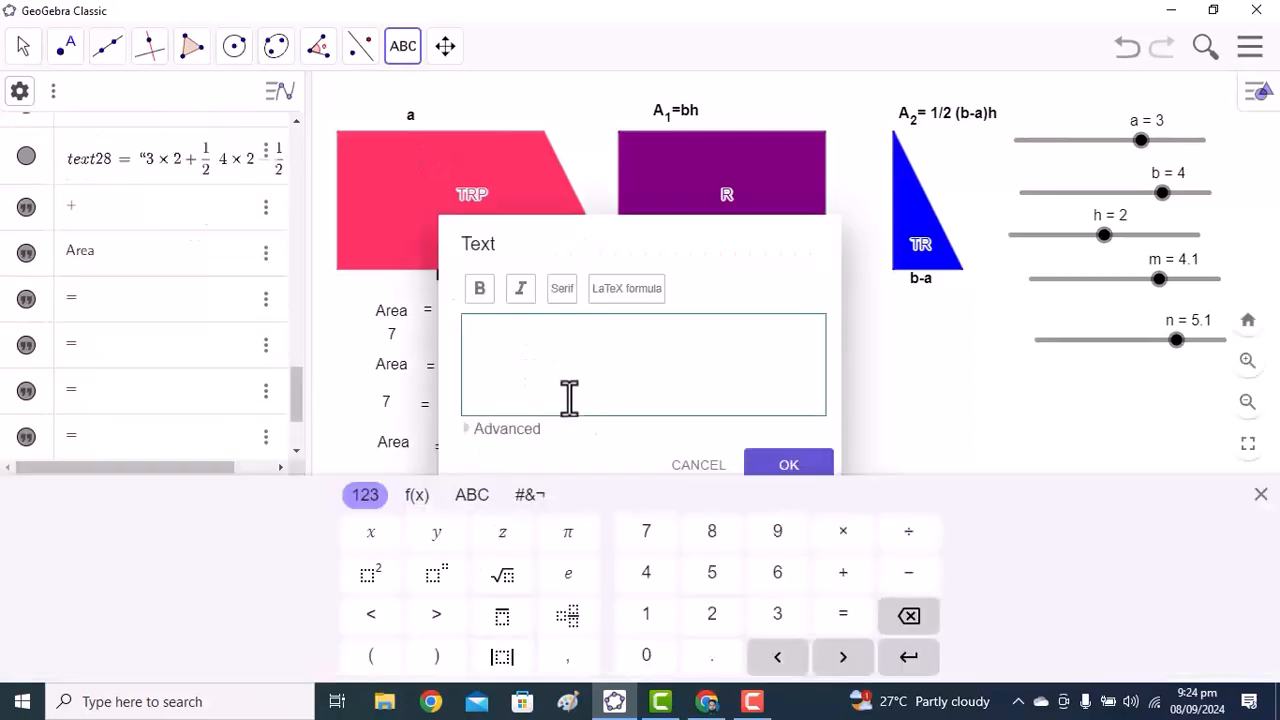
pyautogui.click(508, 429)
pyautogui.click(618, 270)
pyautogui.click(480, 308)
pyautogui.press('BackSpace')
pyautogui.write('1')
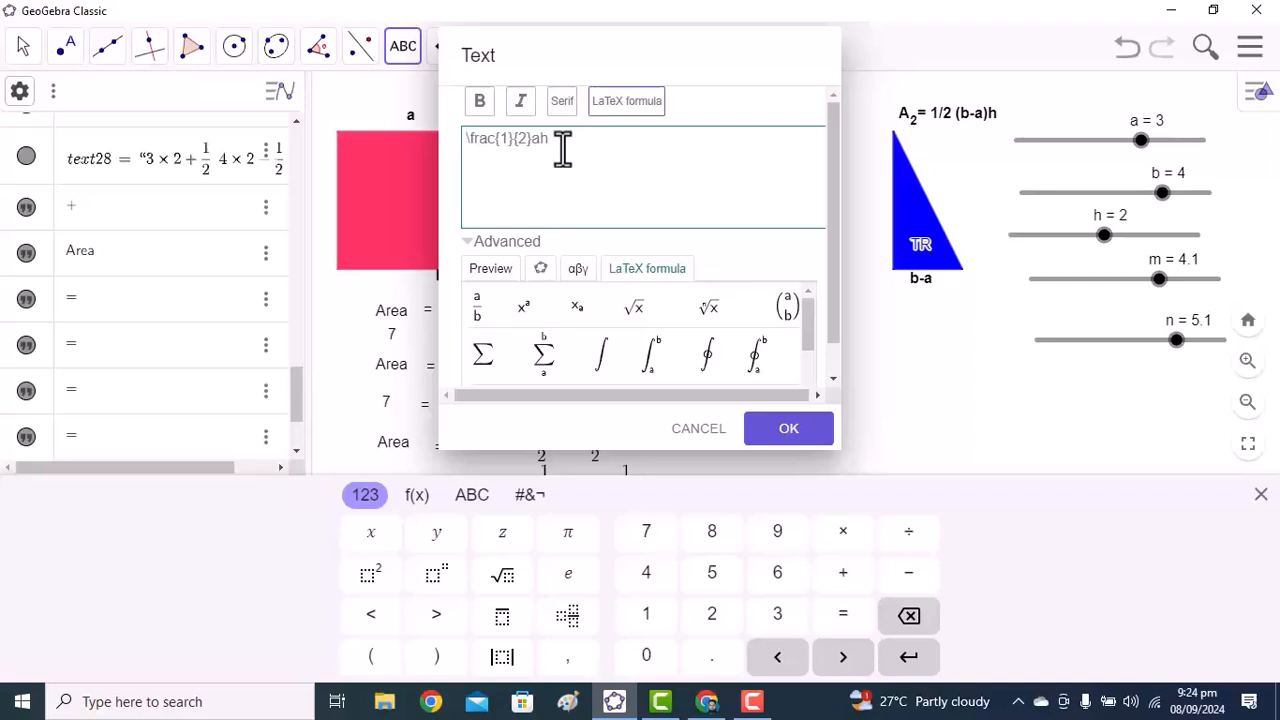
# Step: Complete the LaTeX text as \frac{1}{2}ah+\frac{1}{2}bh, insert it and align it beside the last row's "="
pyautogui.write('+')
pyautogui.press('BackSpace')
pyautogui.click(477, 307)
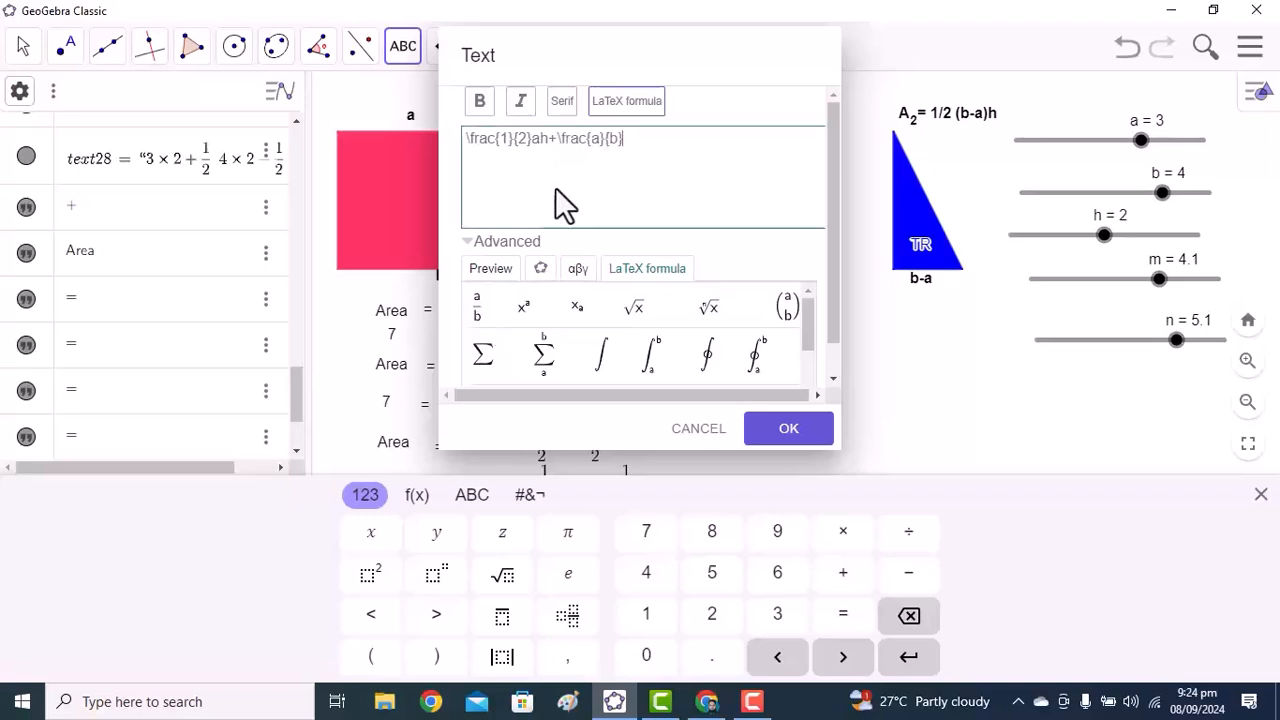
pyautogui.press('BackSpace')
pyautogui.write('1')
pyautogui.write('h')
pyautogui.click(500, 268)
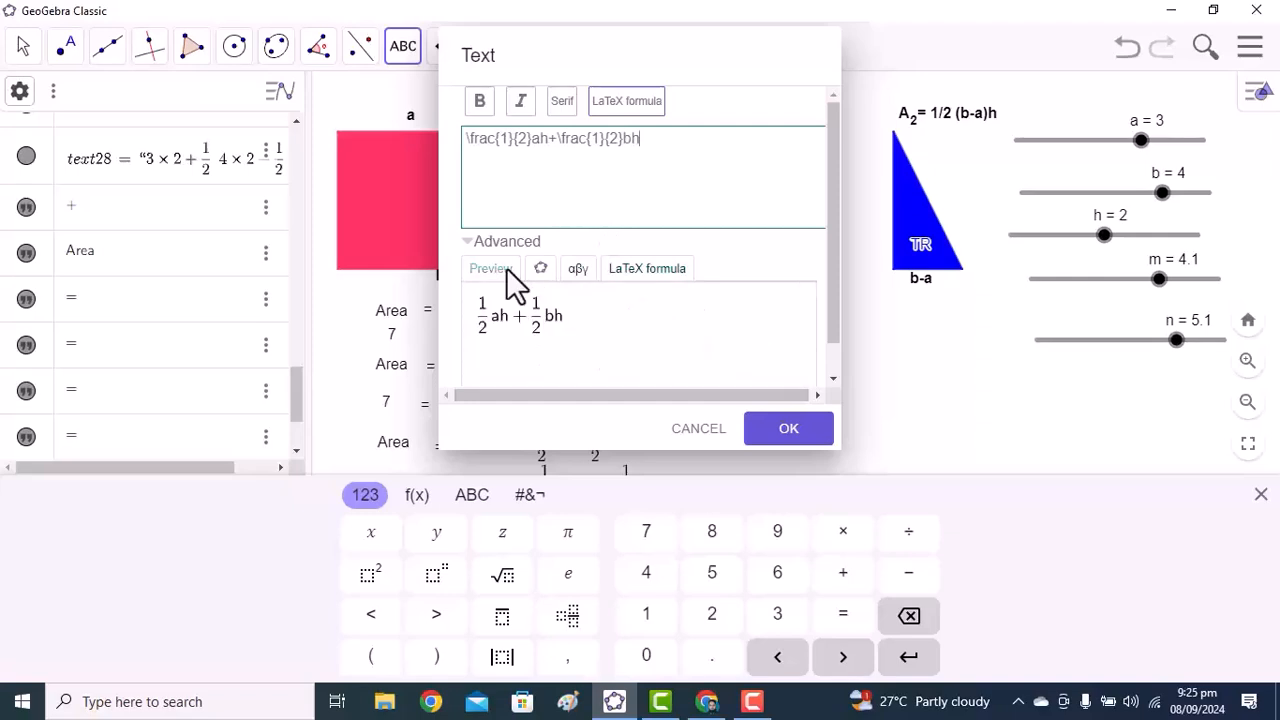
pyautogui.click(765, 430)
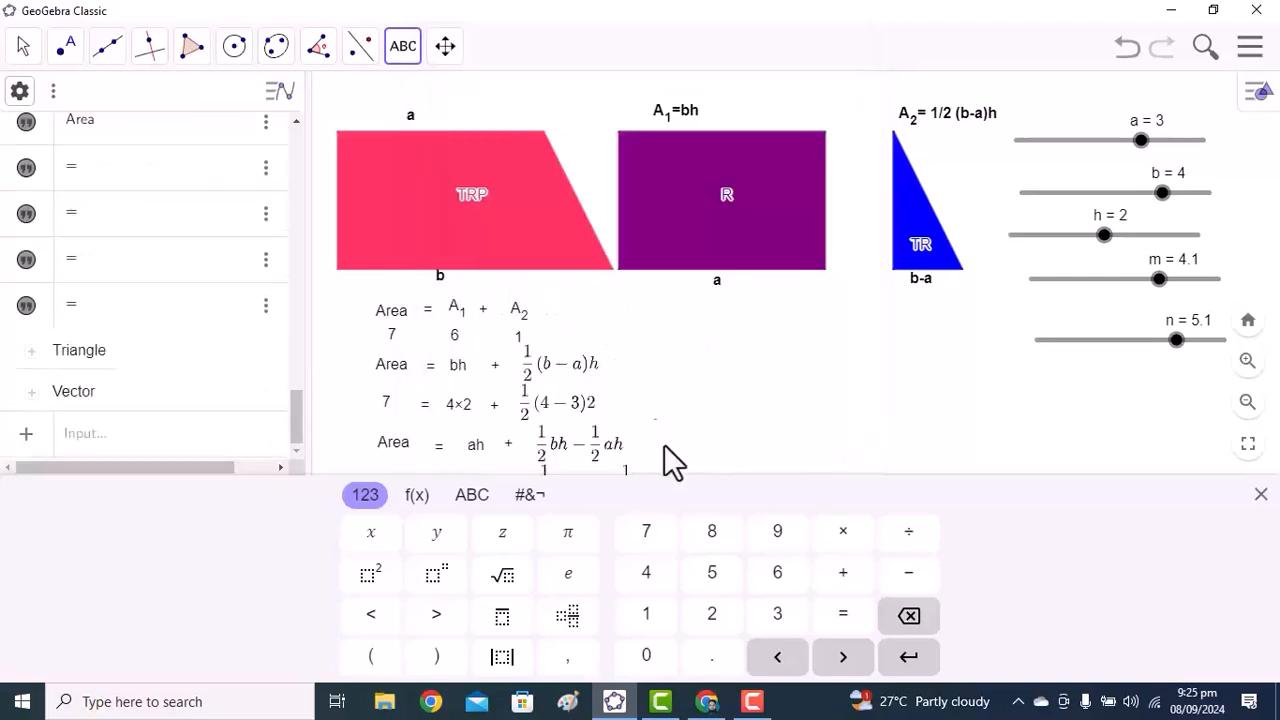
pyautogui.click(1261, 494)
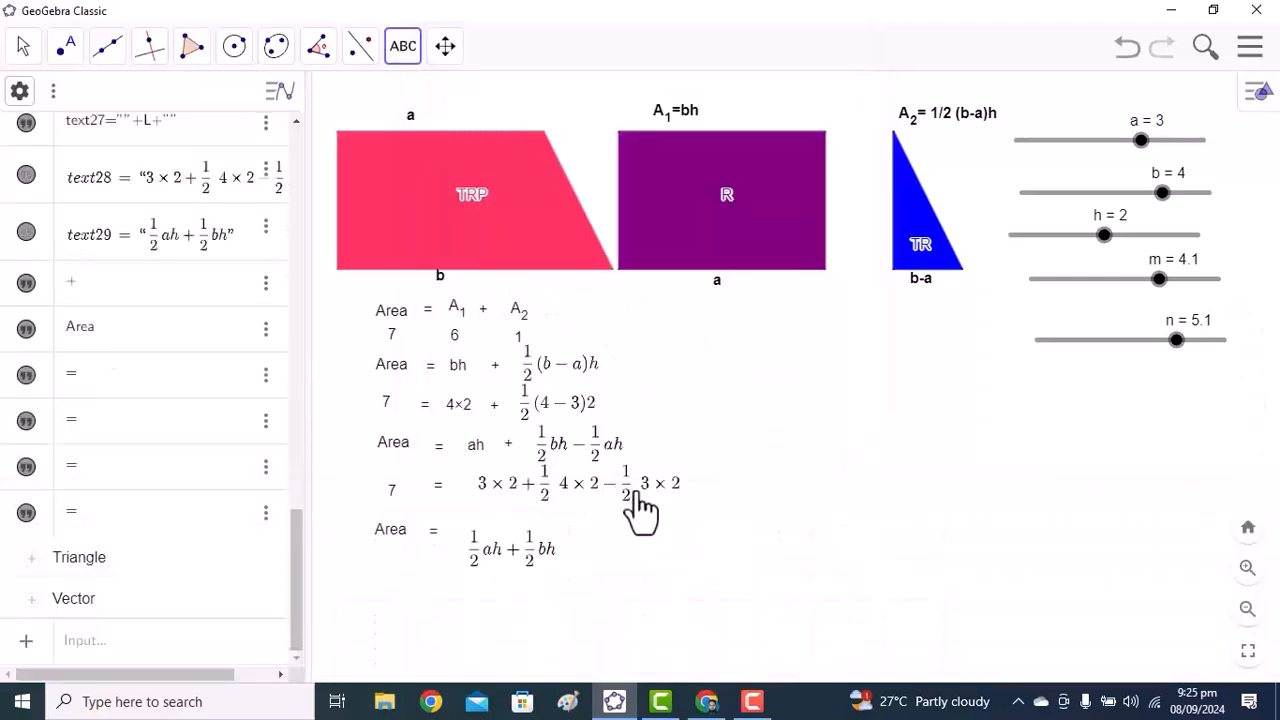
pyautogui.moveTo(545, 565); pyautogui.dragTo(543, 533)
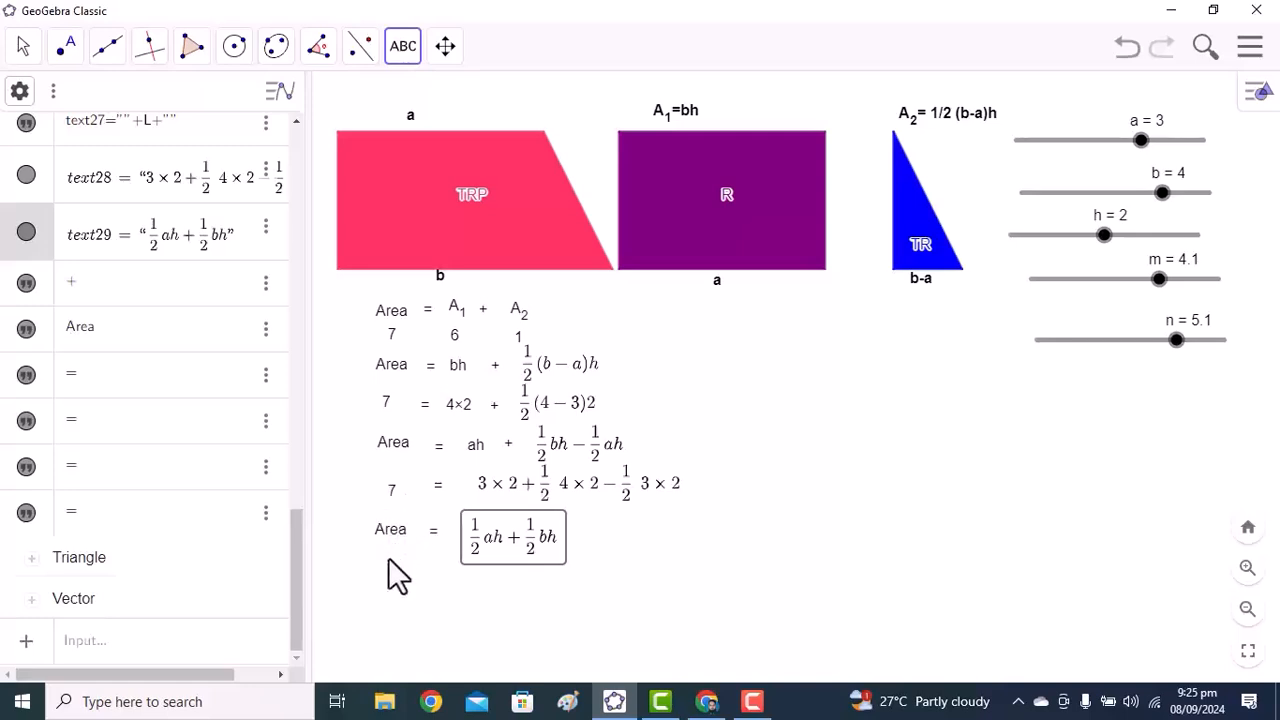
# Step: Insert a text linked to the value of L beneath the last "Area" label
pyautogui.click(392, 425)
pyautogui.click(541, 372)
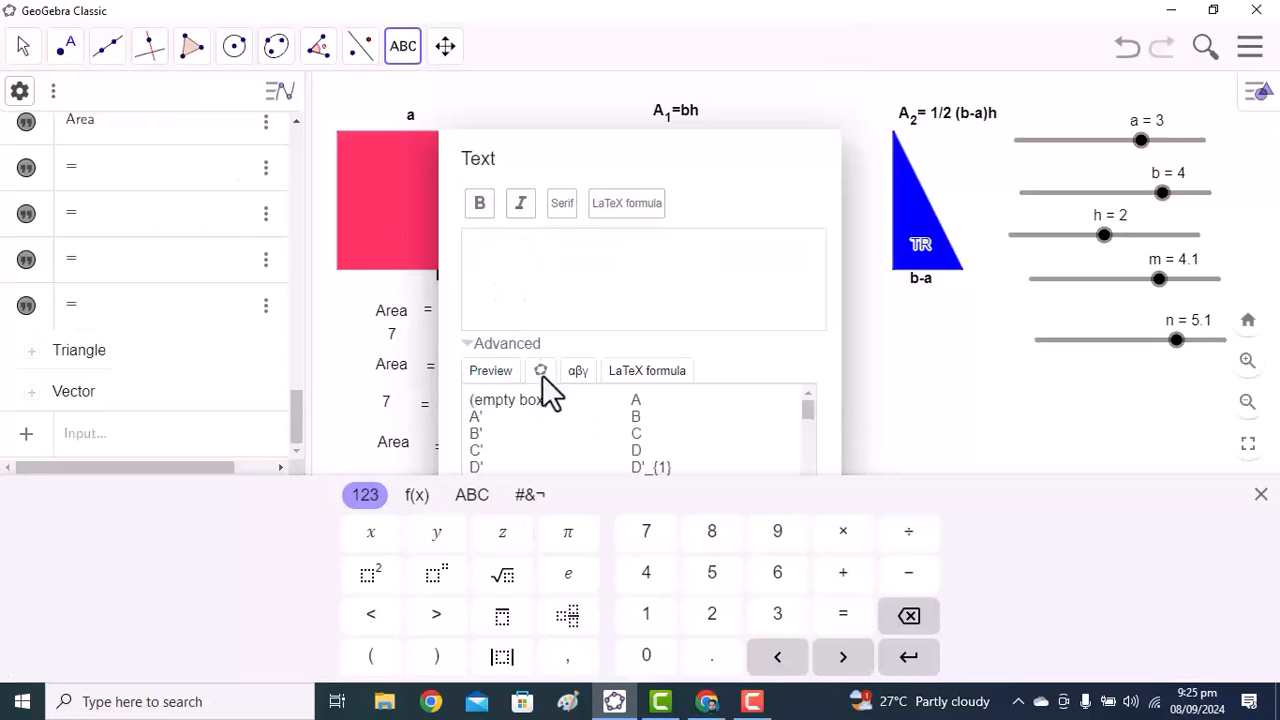
pyautogui.scroll(-2, 531, 436)
pyautogui.click(472, 457)
pyautogui.click(654, 343)
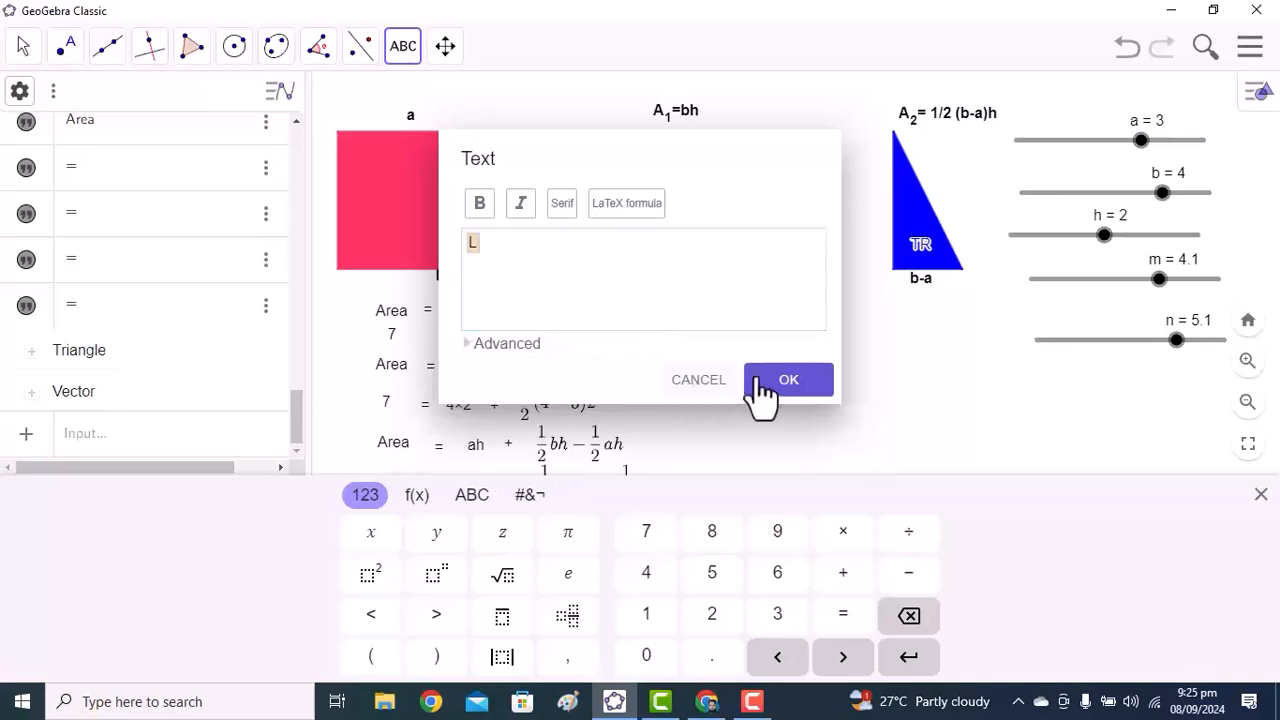
pyautogui.click(748, 388)
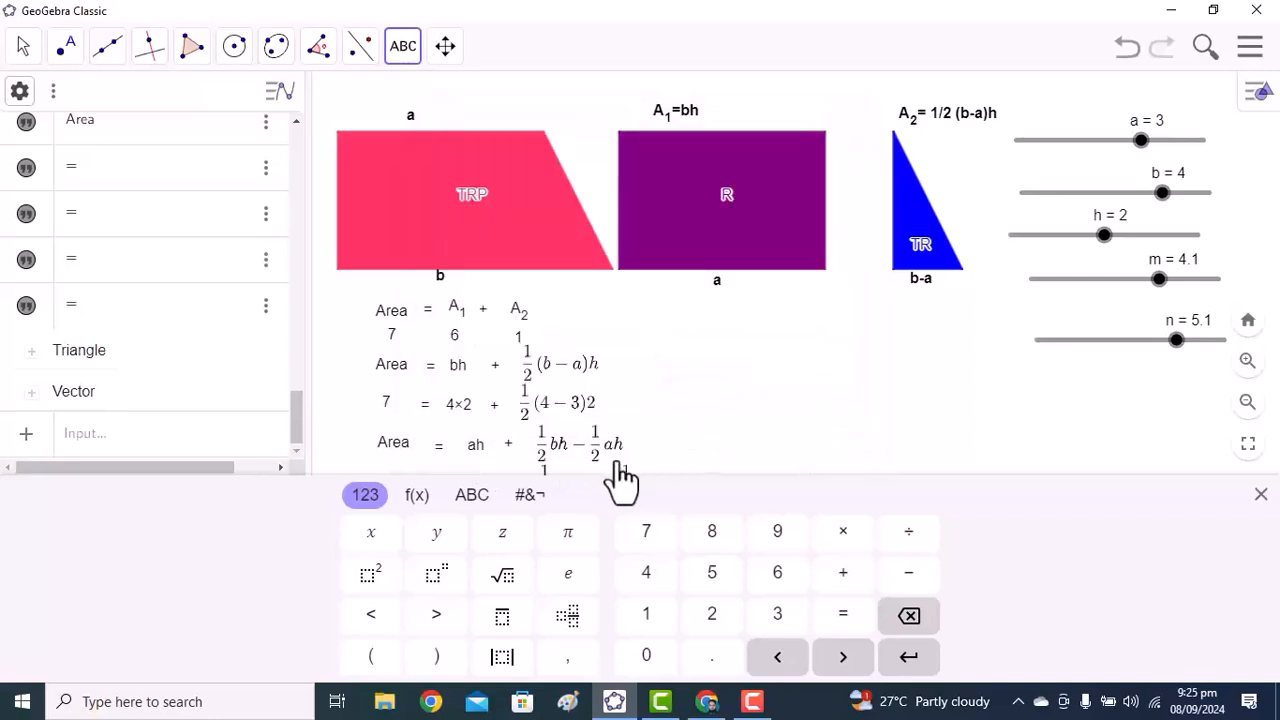
pyautogui.click(1261, 494)
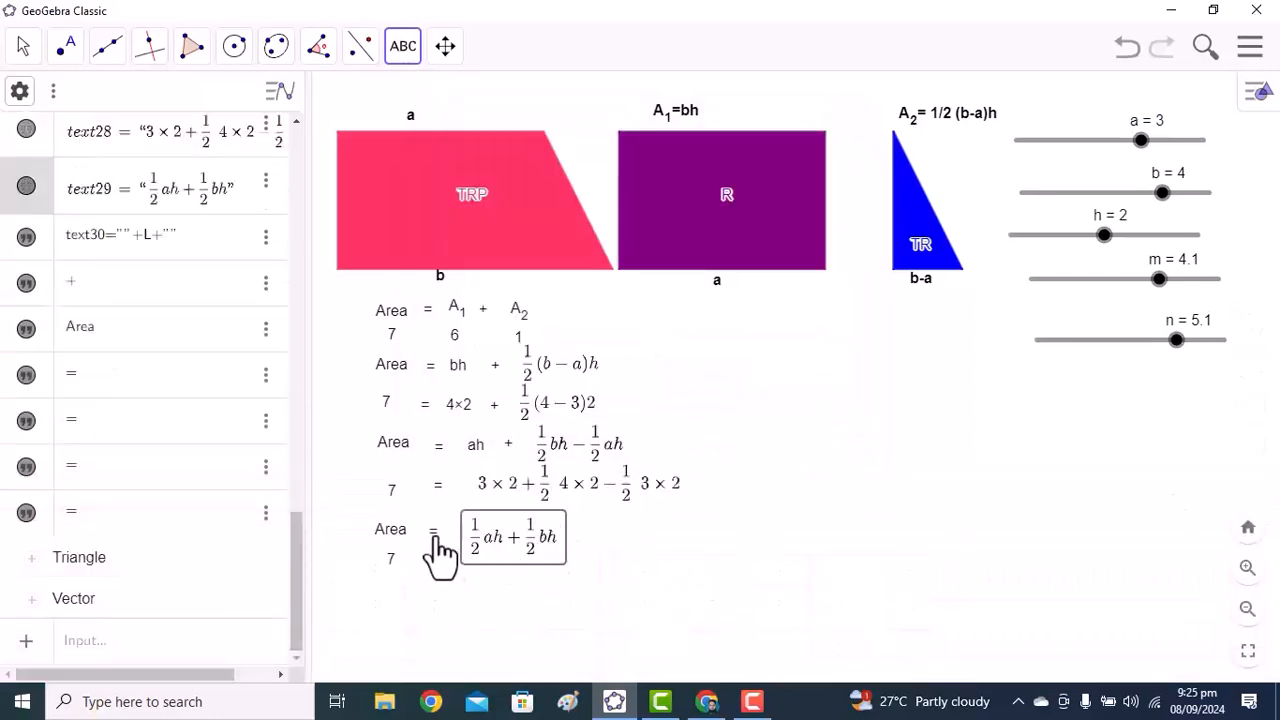
# Step: Copy the "=" text of the simplified row and place the copy beside the new linked area value
pyautogui.click(23, 46)
pyautogui.click(60, 101)
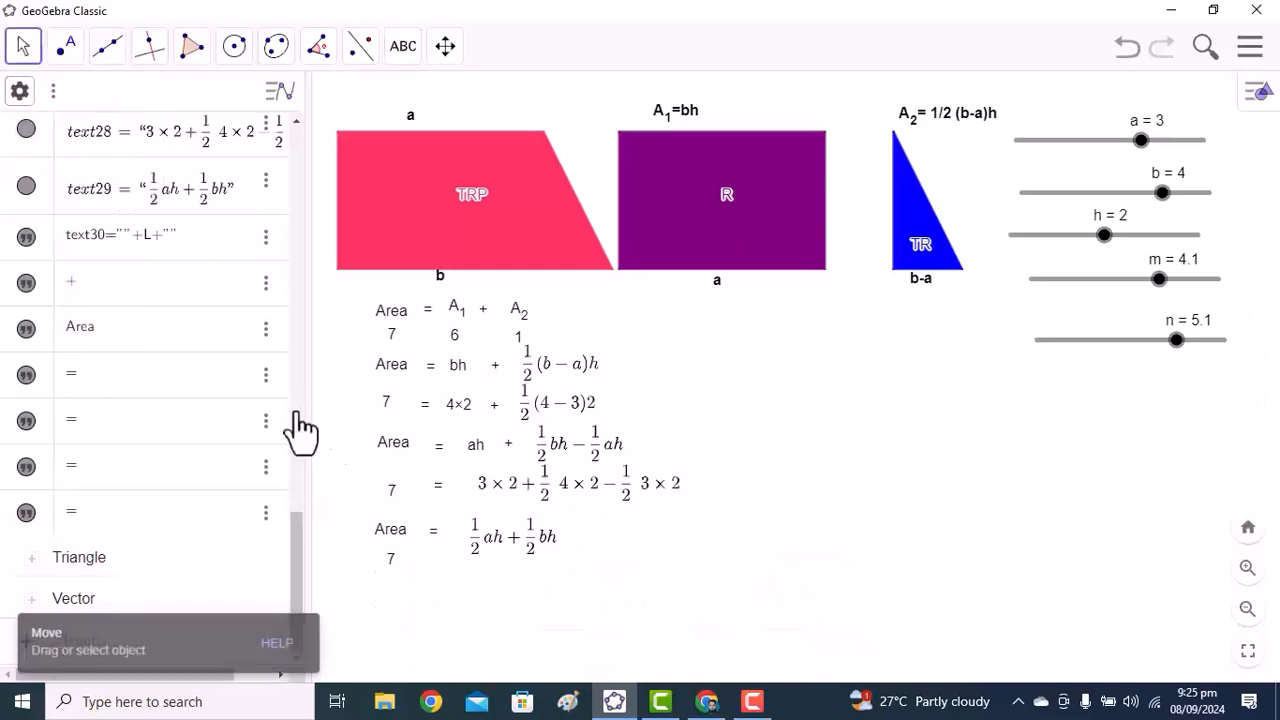
pyautogui.click(435, 535)
pyautogui.hotkey('ctrl', 'v')
pyautogui.moveTo(433, 537); pyautogui.dragTo(433, 569)
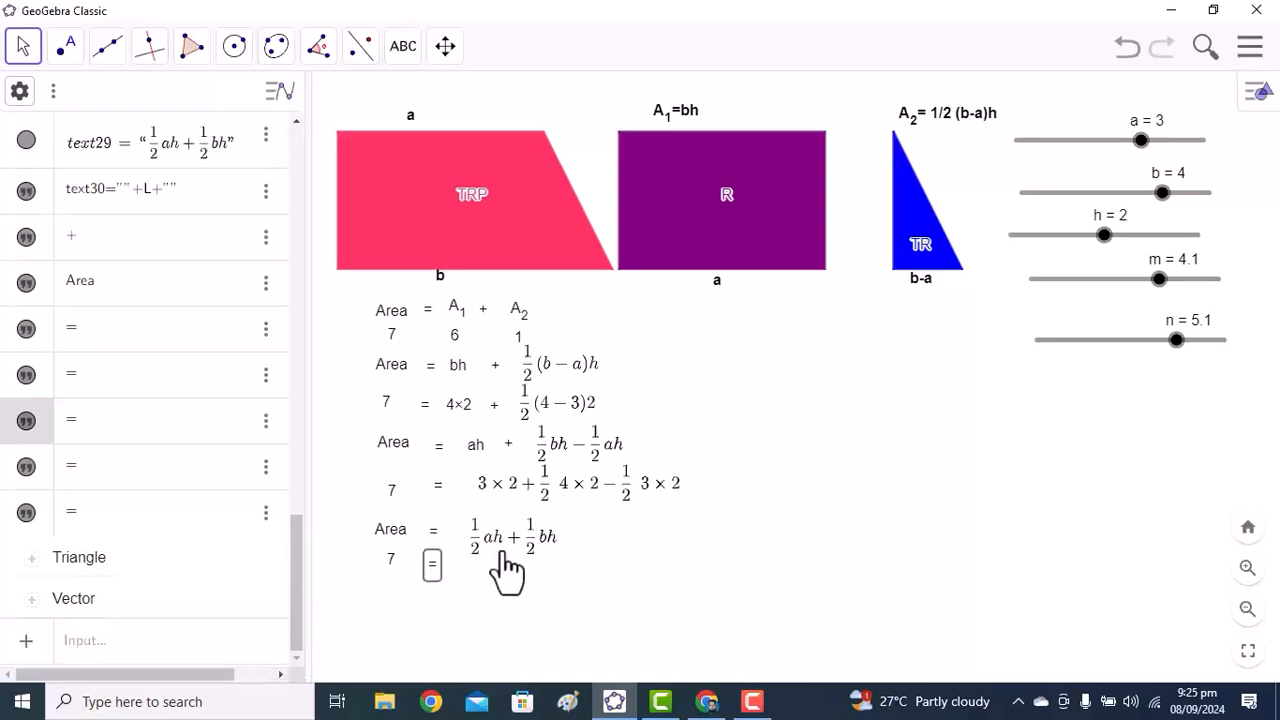
# Step: Start a LaTeX text beside the new "=" with the fraction \frac{1}{2}
pyautogui.click(403, 46)
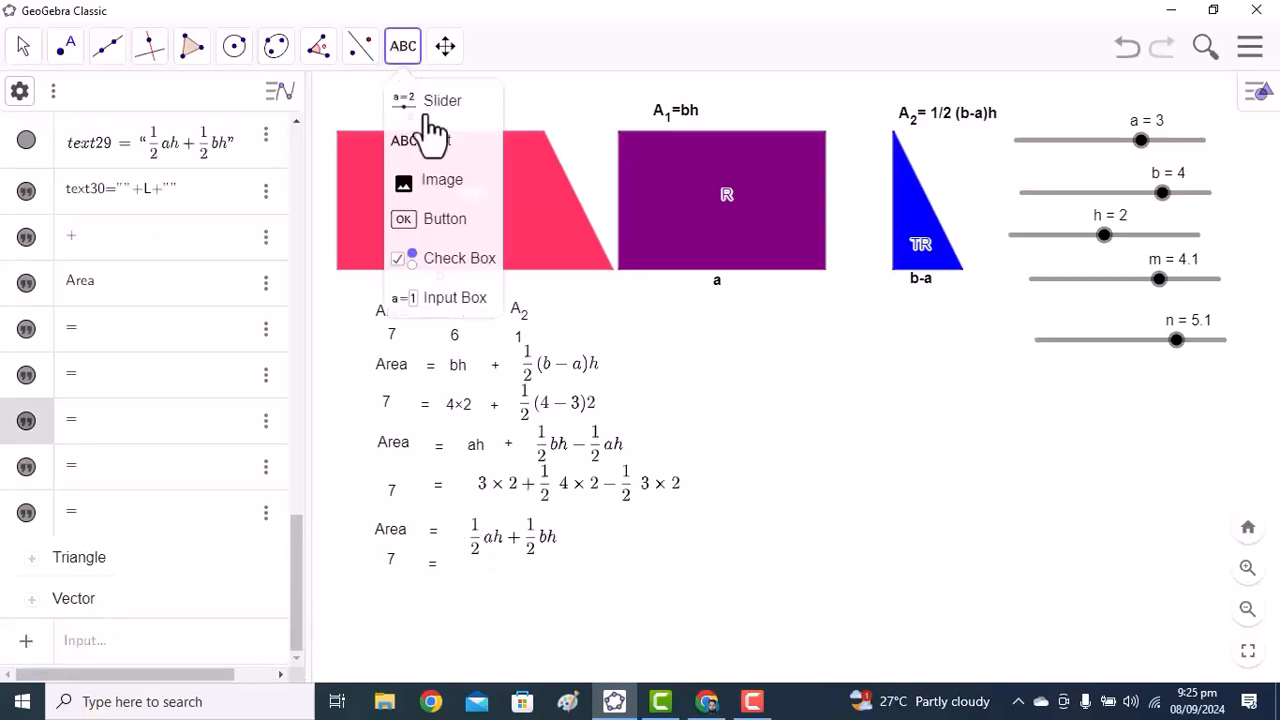
pyautogui.click(437, 140)
pyautogui.click(480, 576)
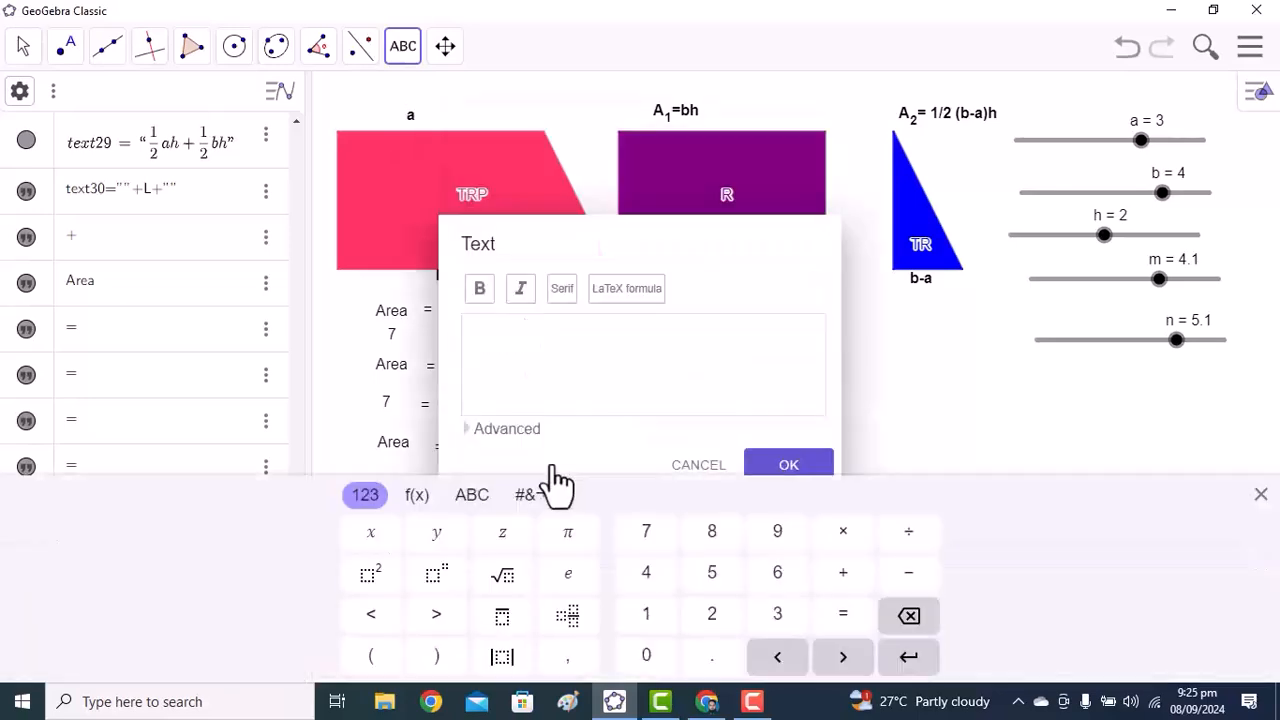
pyautogui.click(532, 342)
pyautogui.click(507, 432)
pyautogui.click(632, 268)
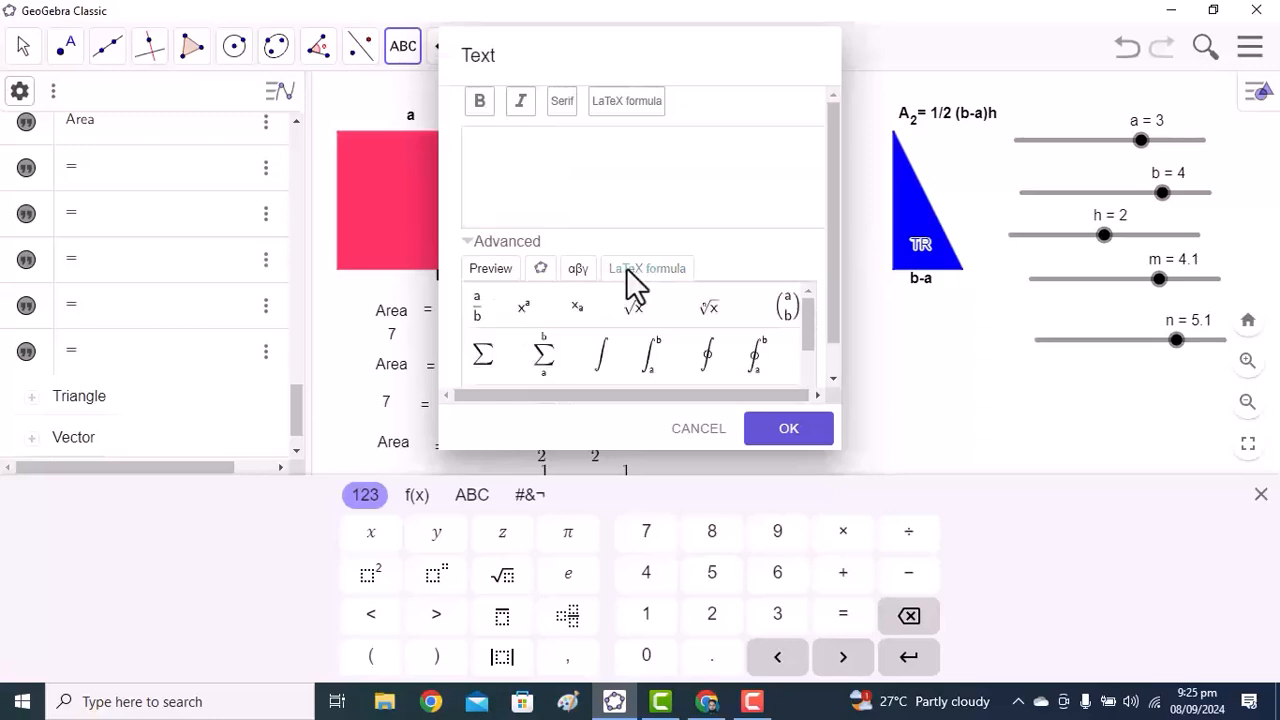
pyautogui.click(484, 305)
pyautogui.click(509, 138)
pyautogui.press('BackSpace')
pyautogui.write('1')
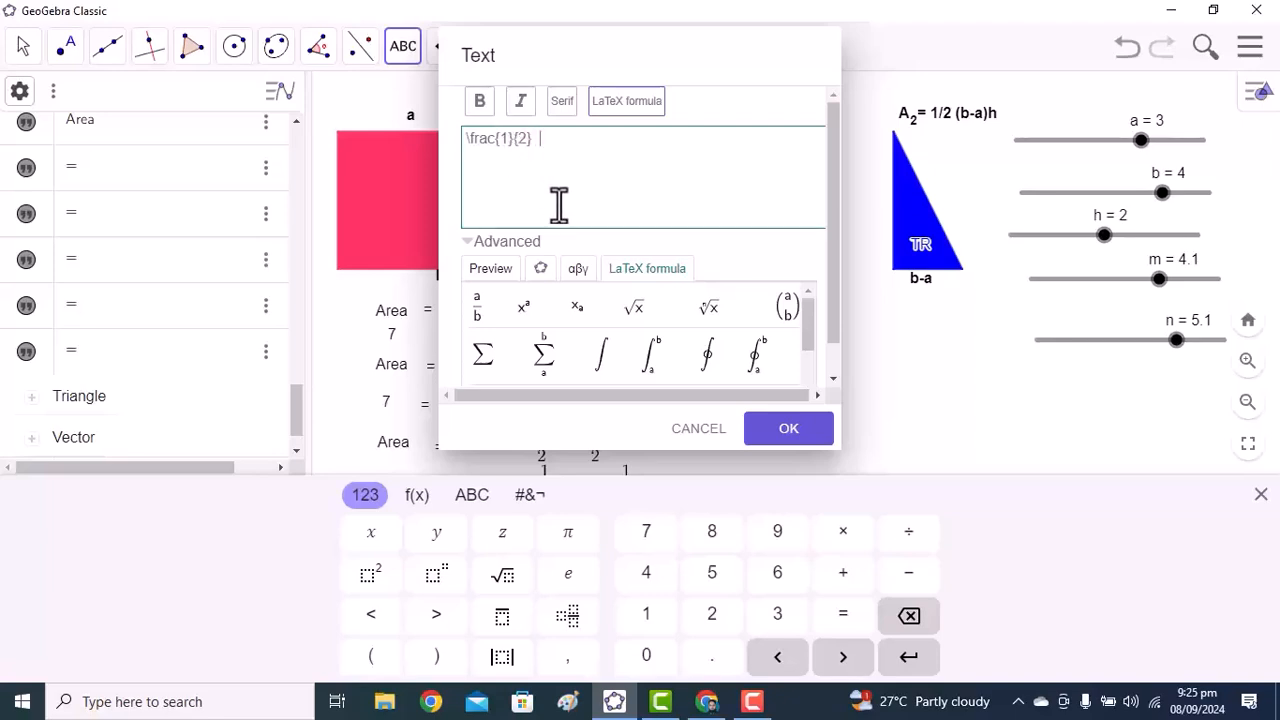
# Step: Append the linked values a × h after the fraction in the LaTeX text
pyautogui.click(541, 268)
pyautogui.scroll(3, 499, 331)
pyautogui.scroll(-5, 479, 343)
pyautogui.scroll(-2, 483, 350)
pyautogui.scroll(2, 486, 343)
pyautogui.click(476, 328)
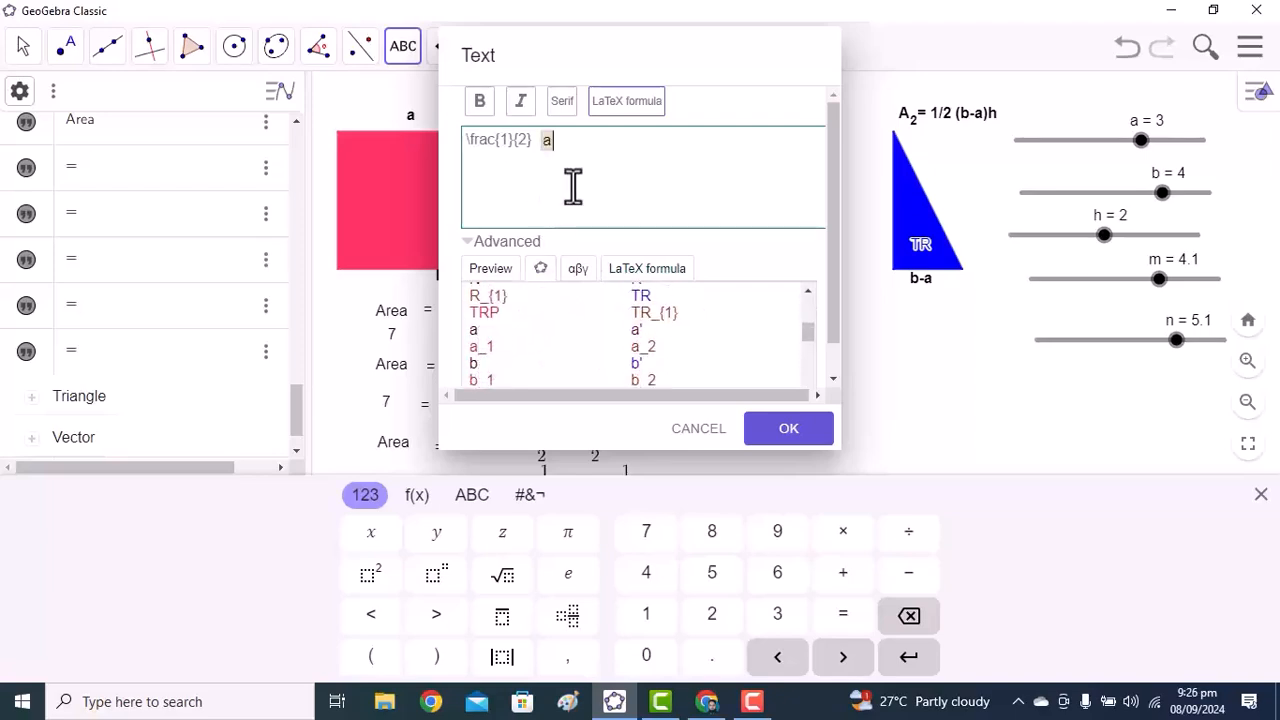
pyautogui.click(578, 268)
pyautogui.click(473, 370)
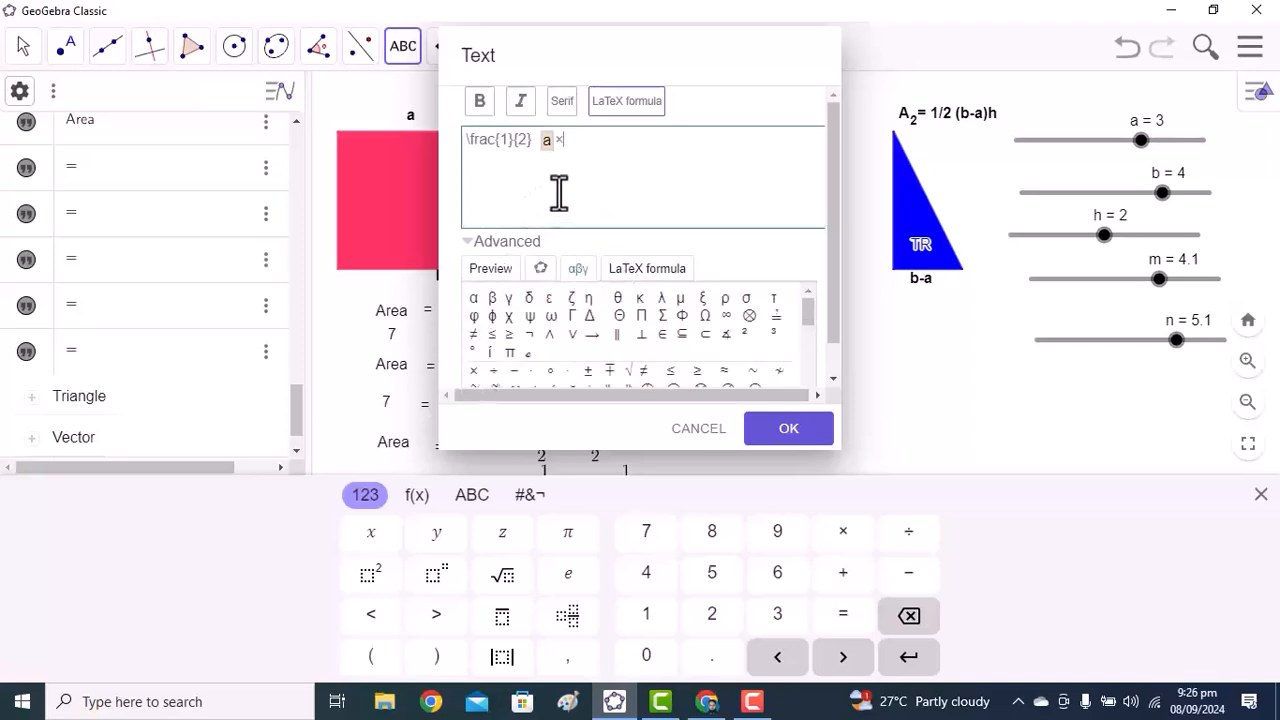
pyautogui.click(538, 270)
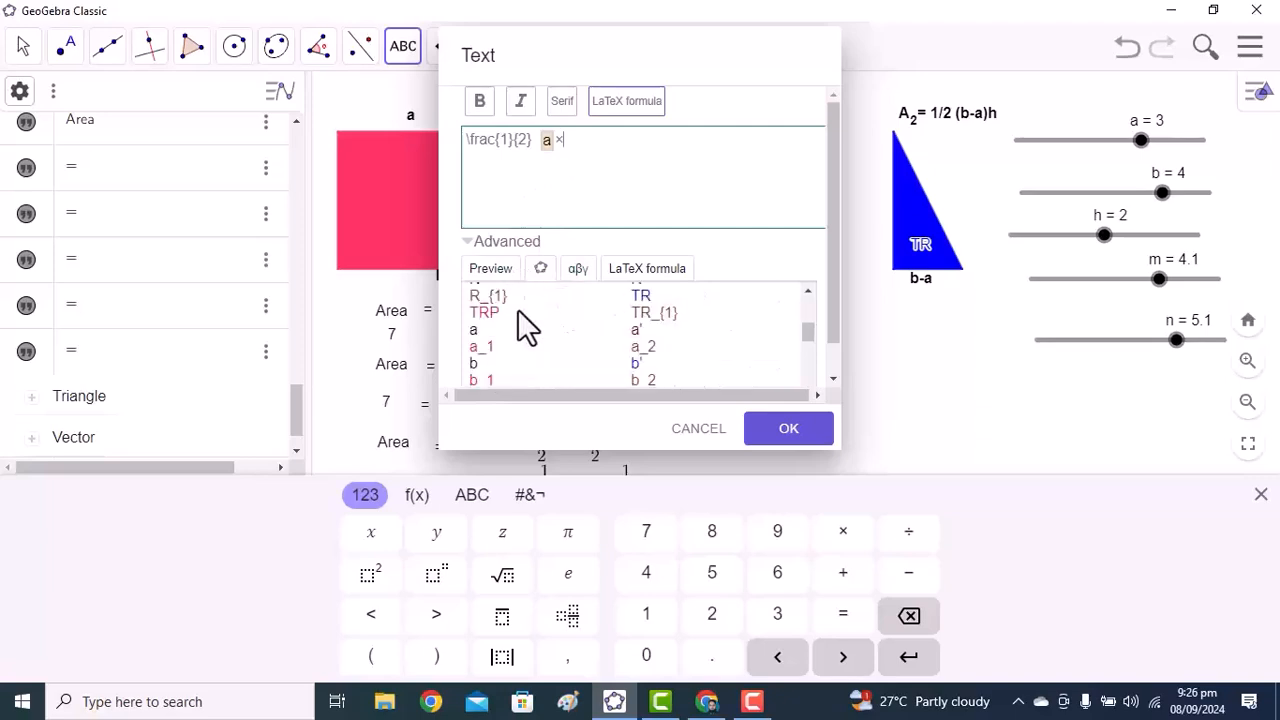
pyautogui.scroll(-4, 505, 348)
pyautogui.click(476, 327)
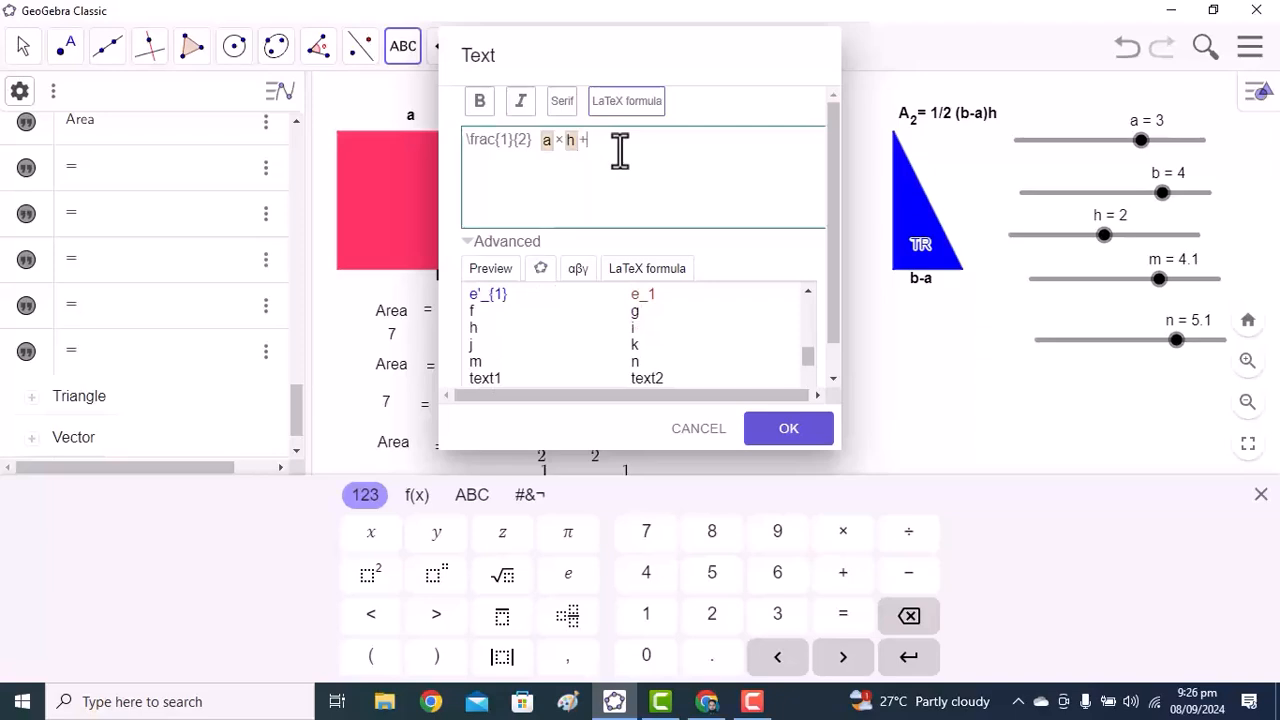
# Step: Extend the expression with +\frac{1}{2} followed by the linked value b
pyautogui.click(618, 270)
pyautogui.click(478, 310)
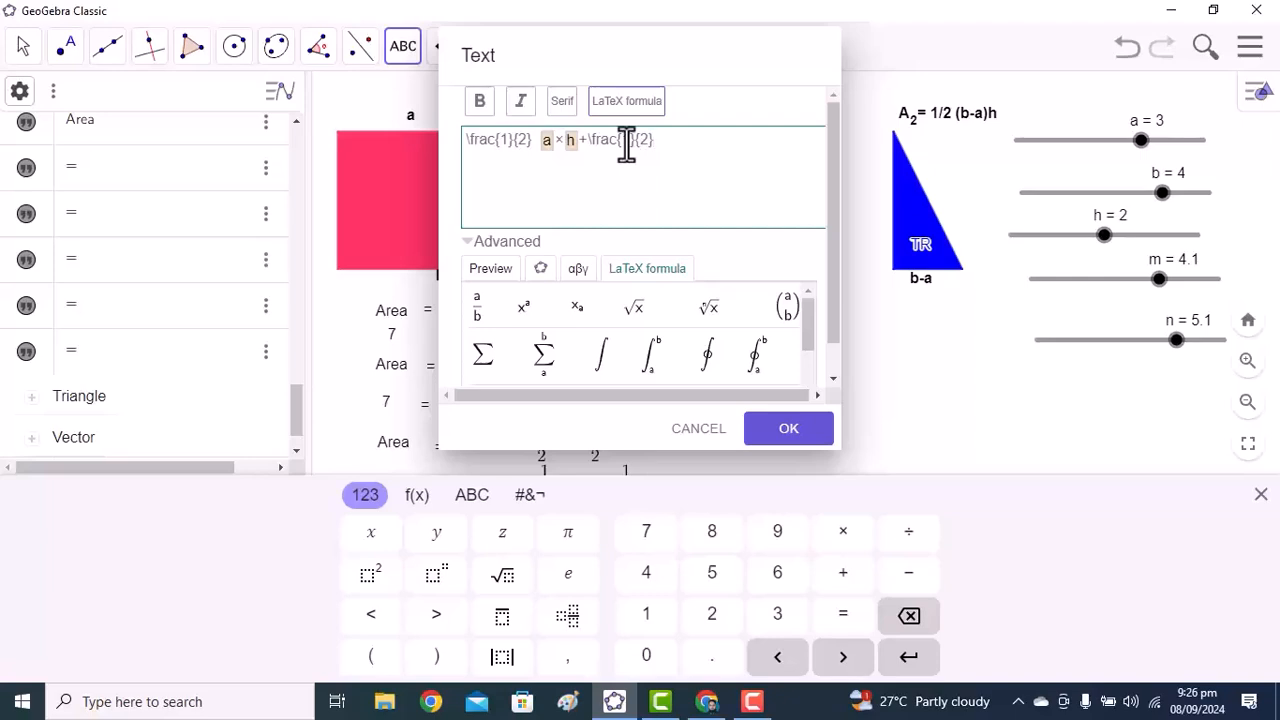
pyautogui.click(540, 270)
pyautogui.scroll(1, 500, 345)
pyautogui.scroll(3, 494, 340)
pyautogui.click(473, 365)
# Step: Complete the second term with × and the linked value h, preview the formula, and insert the text
pyautogui.click(576, 270)
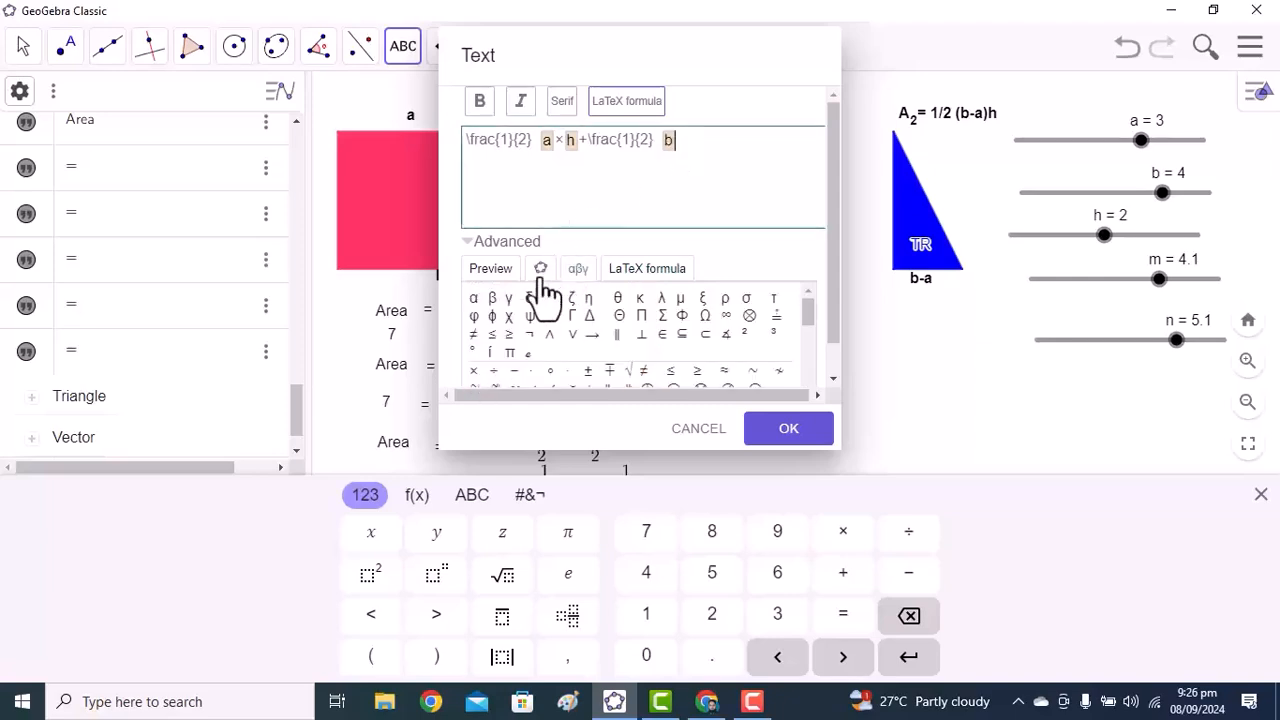
pyautogui.click(475, 370)
pyautogui.click(540, 270)
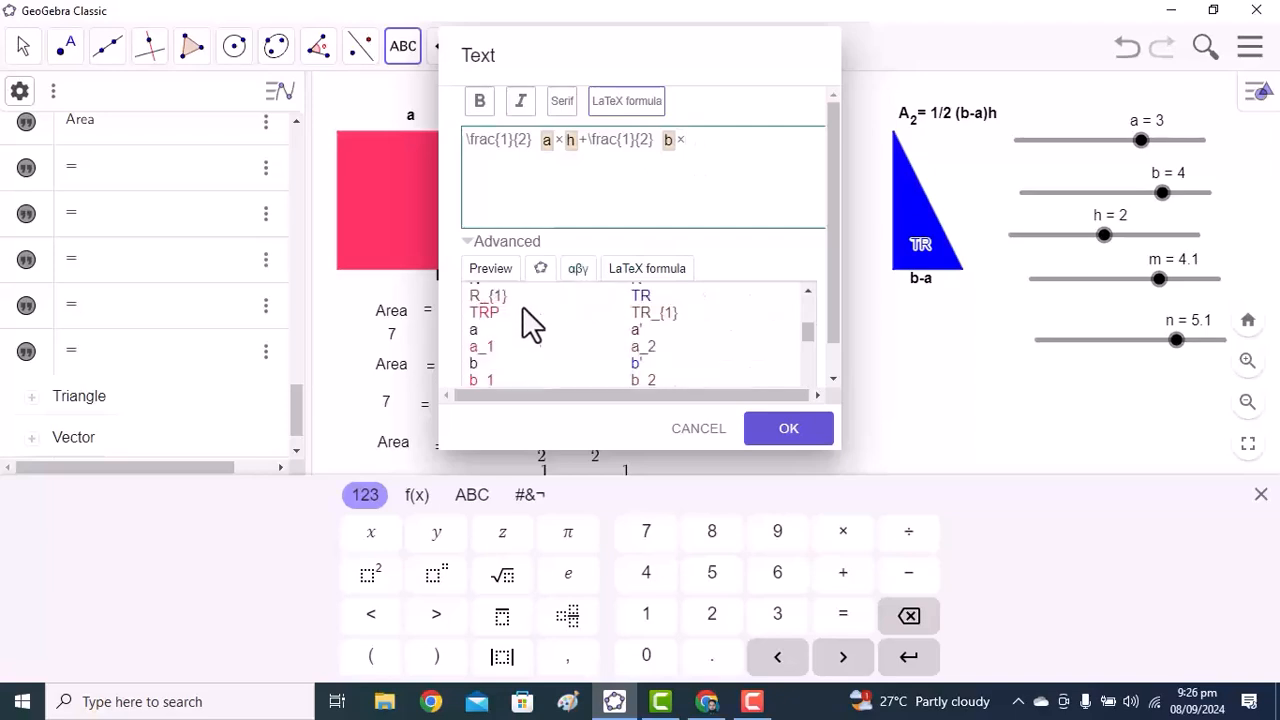
pyautogui.scroll(-3, 508, 332)
pyautogui.scroll(-2, 479, 333)
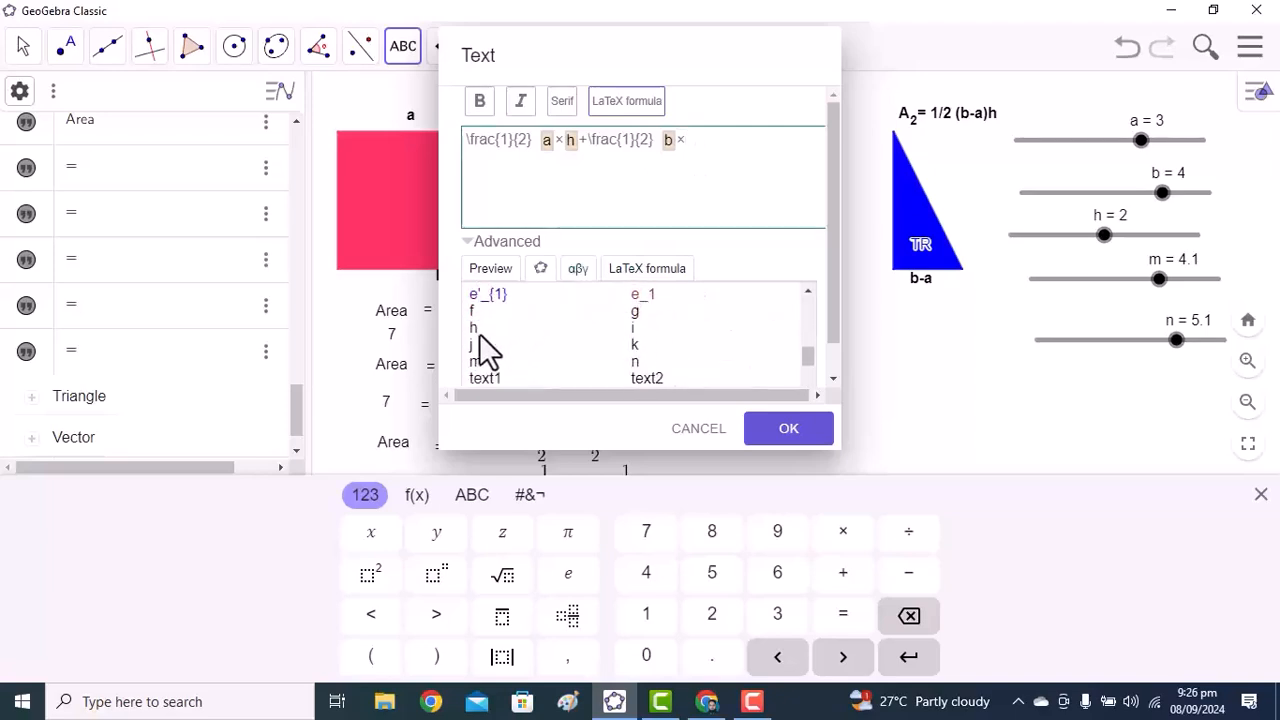
pyautogui.click(474, 327)
pyautogui.click(513, 270)
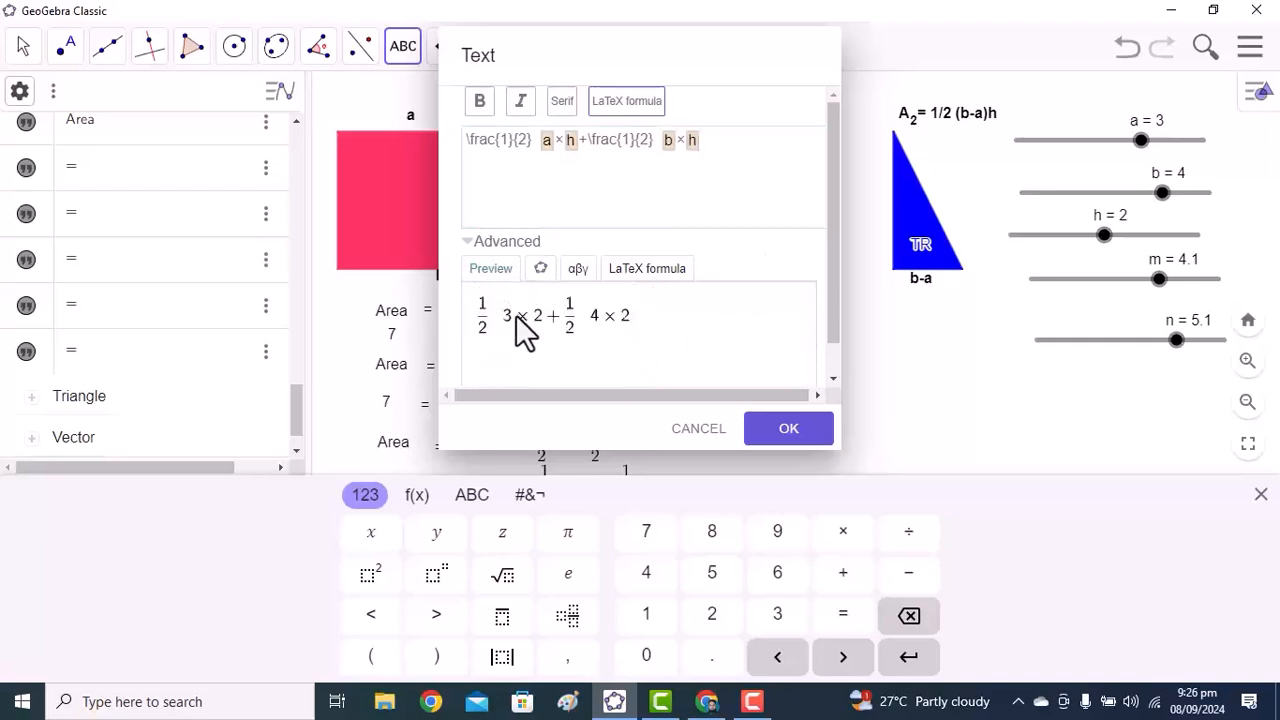
pyautogui.click(771, 432)
pyautogui.click(1261, 496)
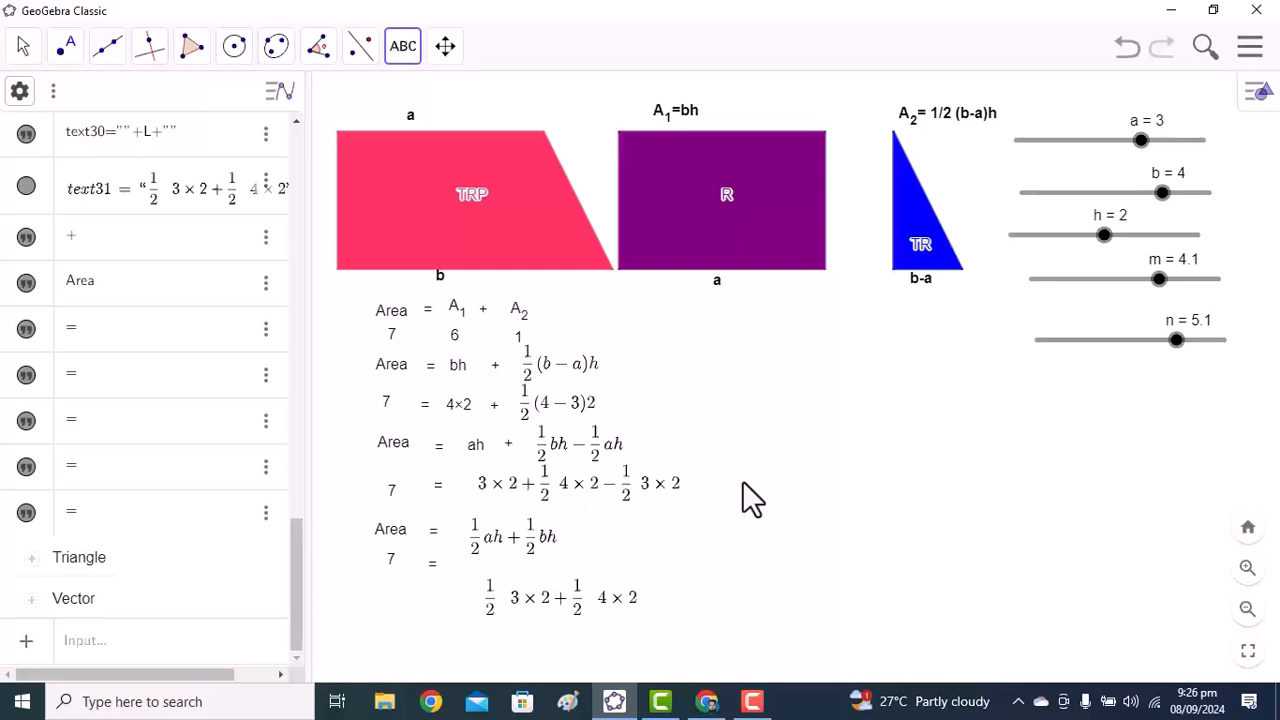
pyautogui.click(388, 338)
pyautogui.click(23, 46)
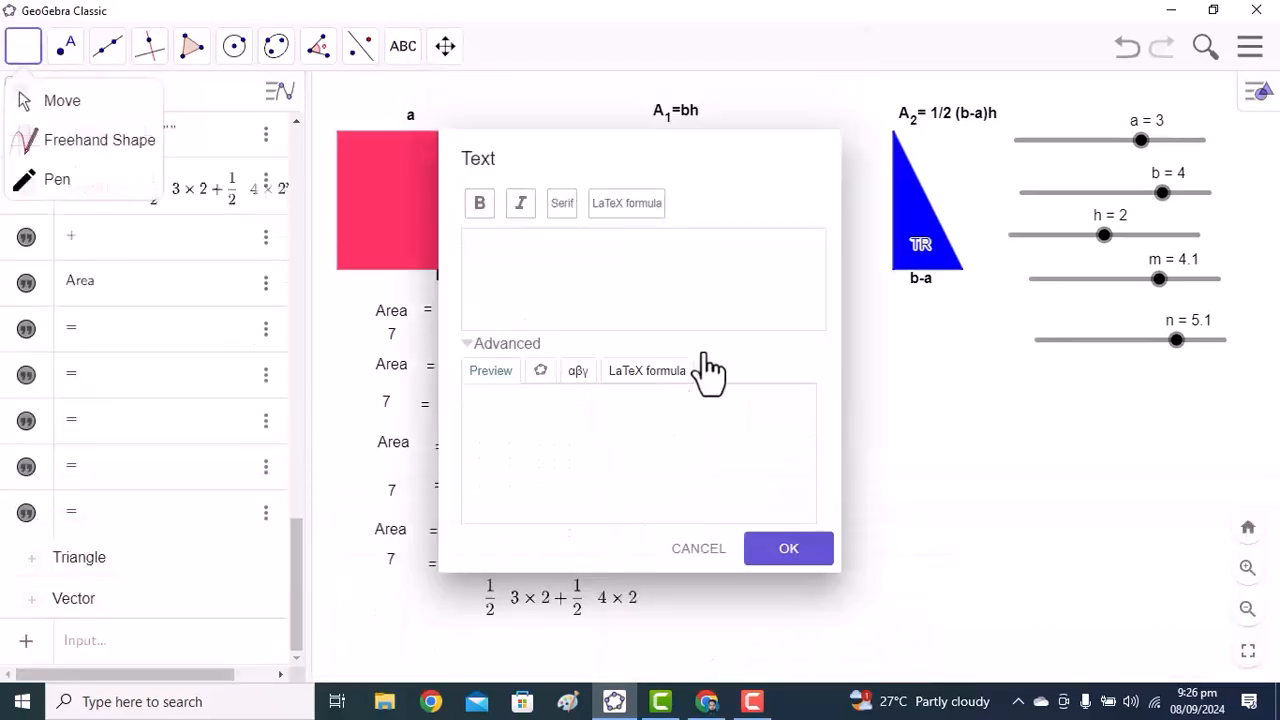
pyautogui.click(716, 392)
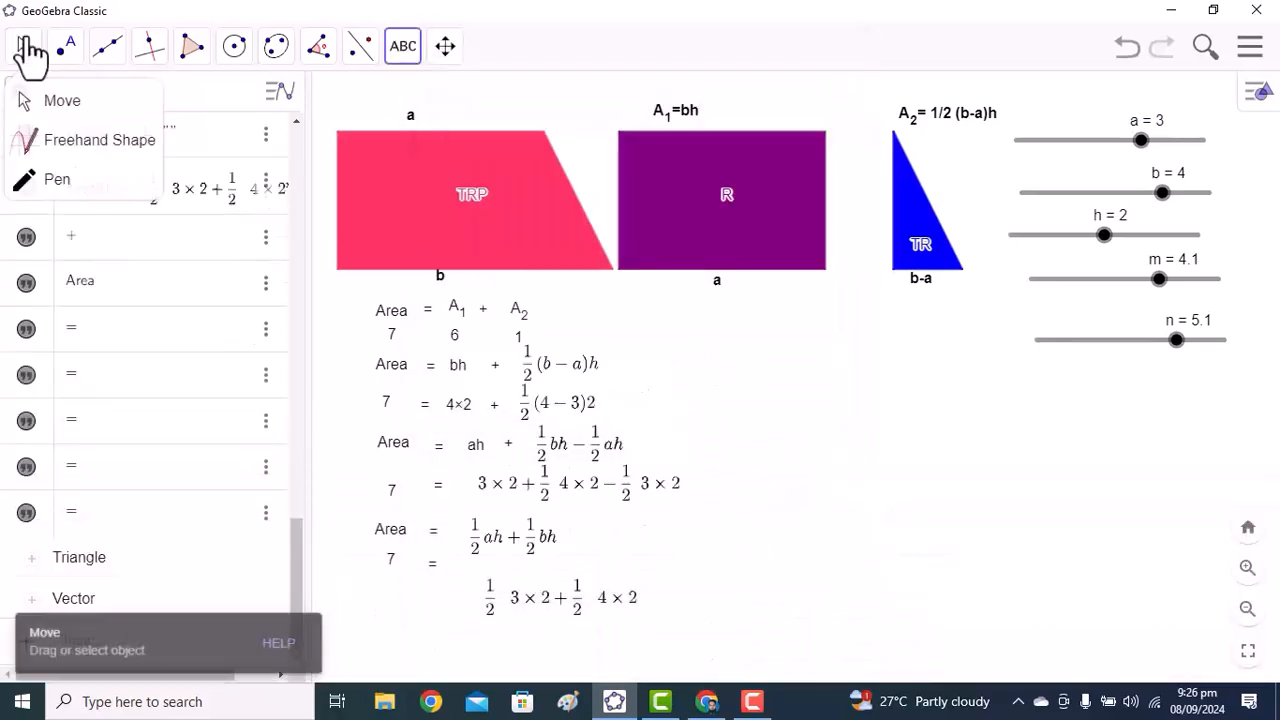
# Step: Align the linked area value, the "=" and the new substituted expression in one row beneath the simplified formula
pyautogui.click(35, 104)
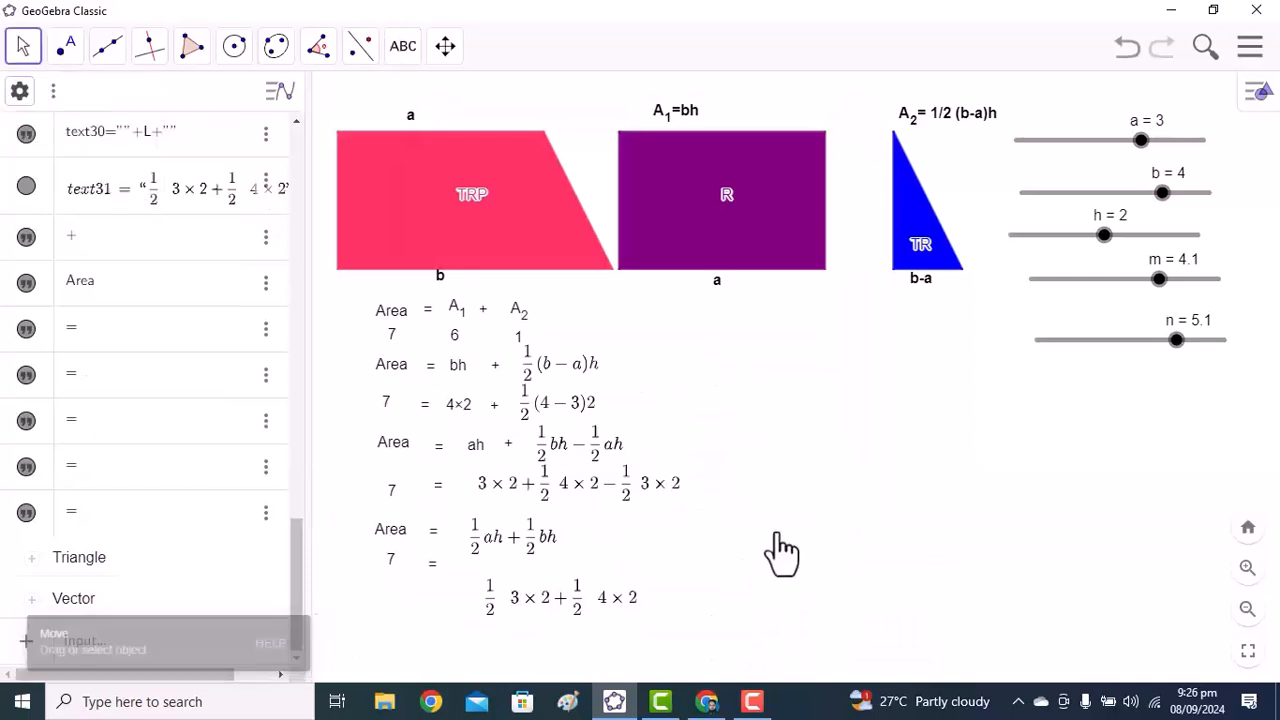
pyautogui.scroll(-2, 771, 523)
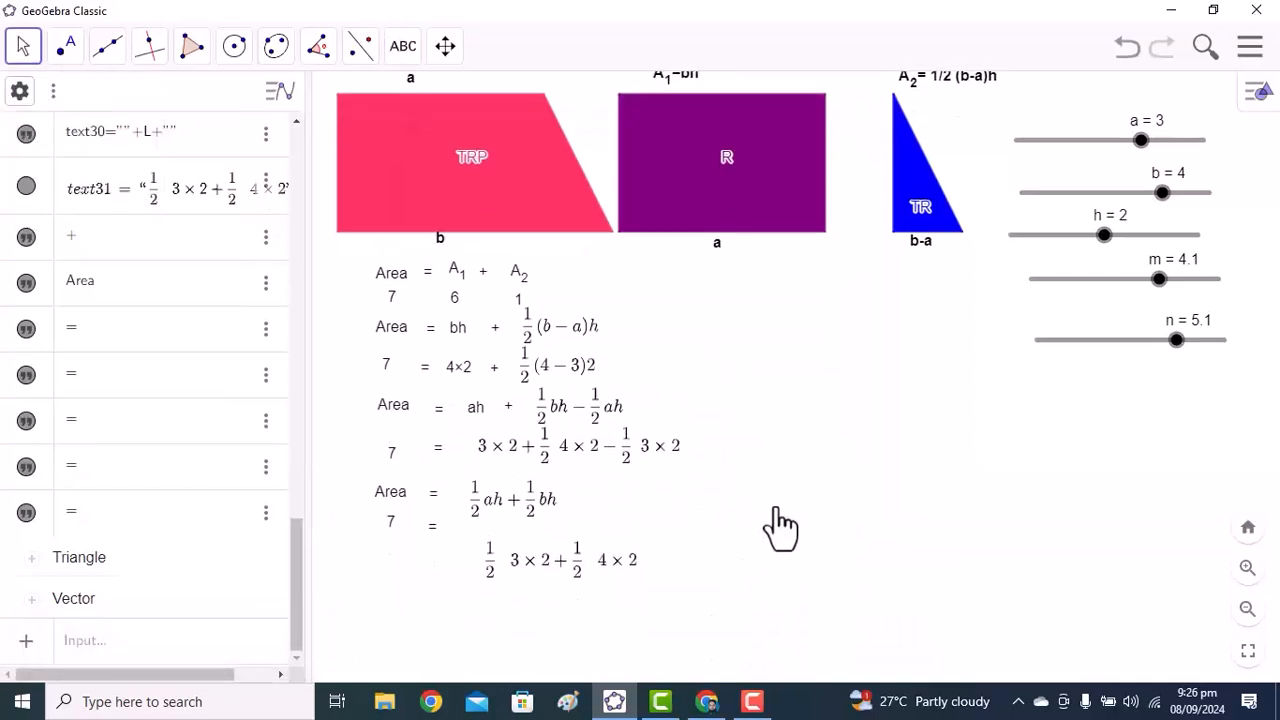
pyautogui.click(390, 518)
pyautogui.click(427, 510)
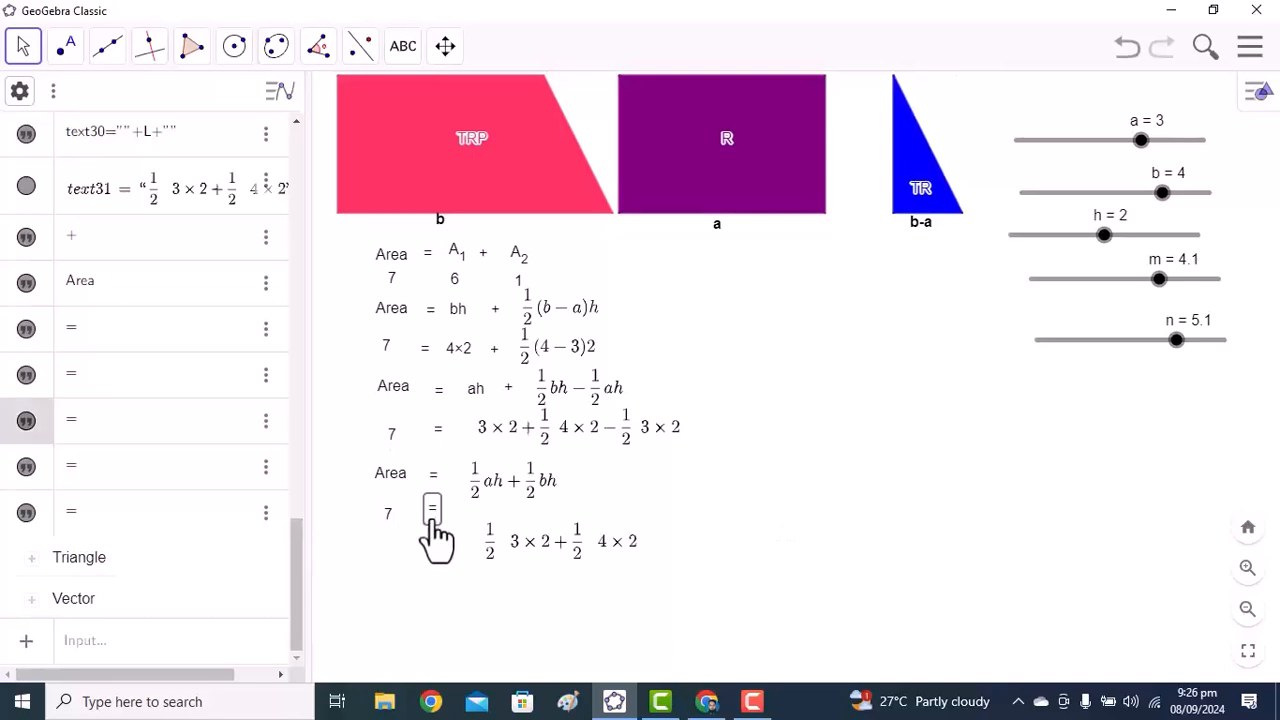
pyautogui.moveTo(550, 560); pyautogui.dragTo(540, 540)
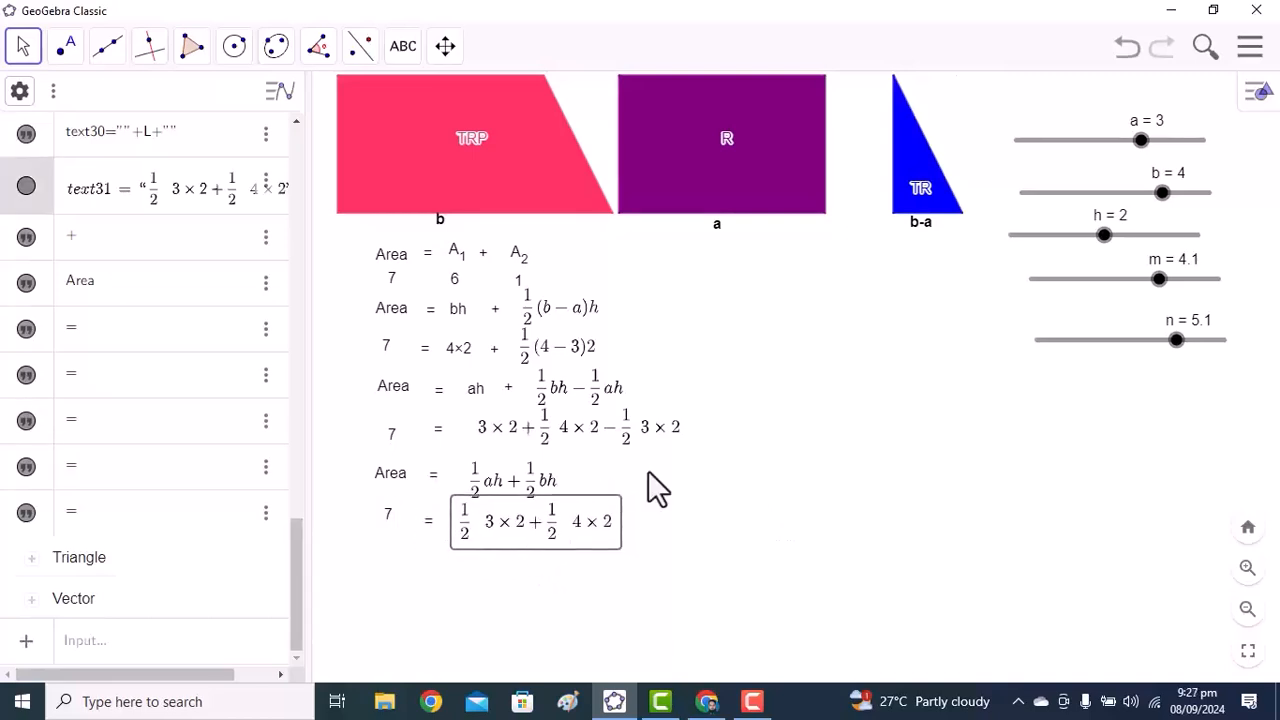
# Step: Start a LaTeX text in the empty area beside the derivation, reading "Area=" followed by a fraction template
pyautogui.moveTo(717, 467); pyautogui.dragTo(723, 516)
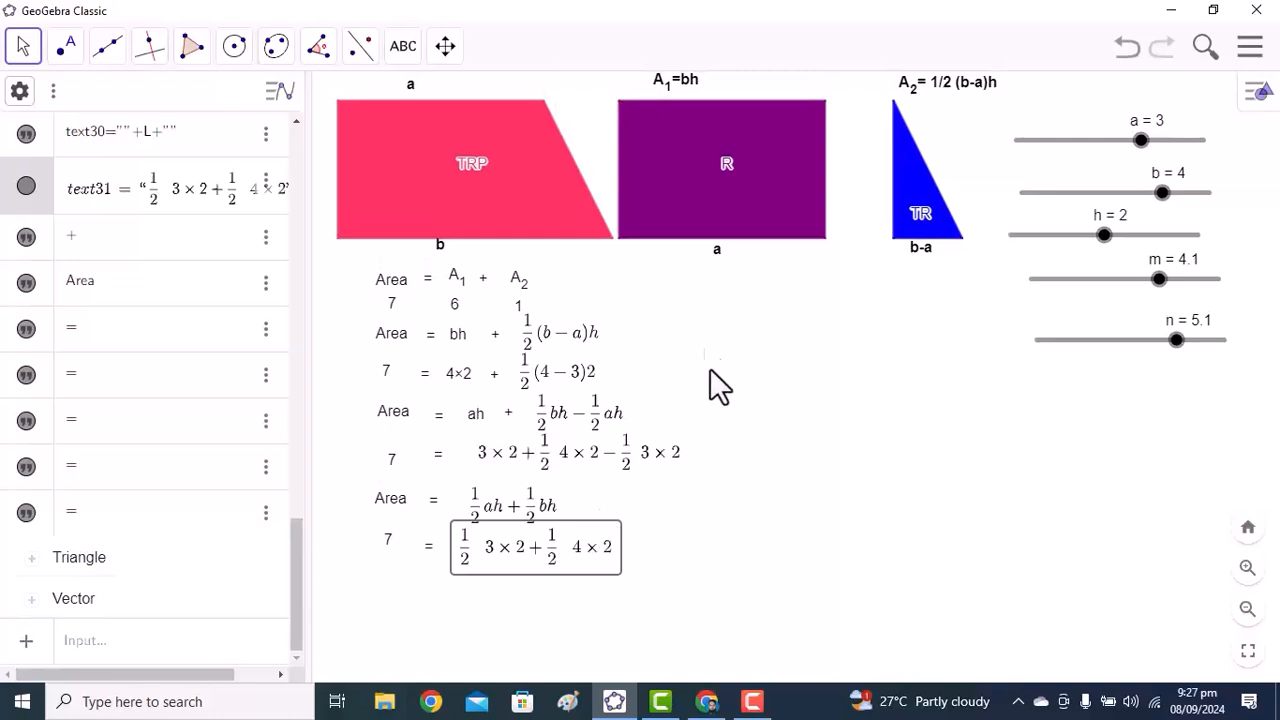
pyautogui.click(402, 50)
pyautogui.click(435, 139)
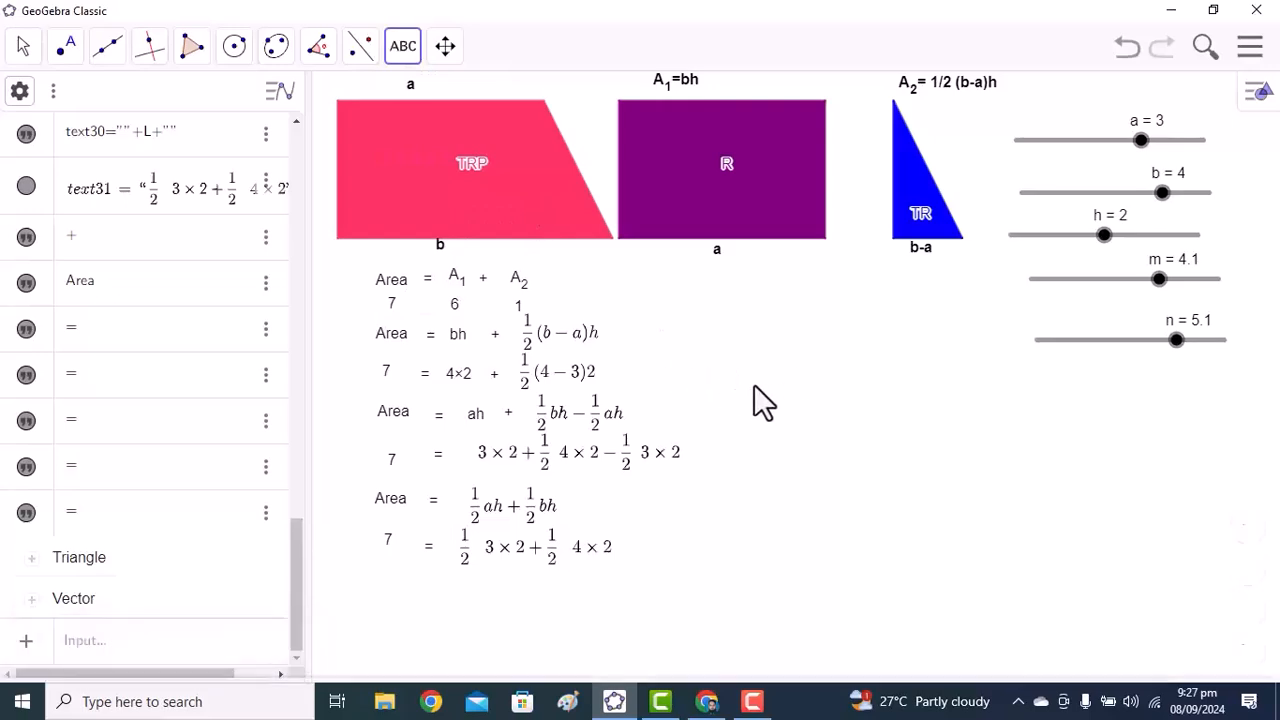
pyautogui.click(754, 384)
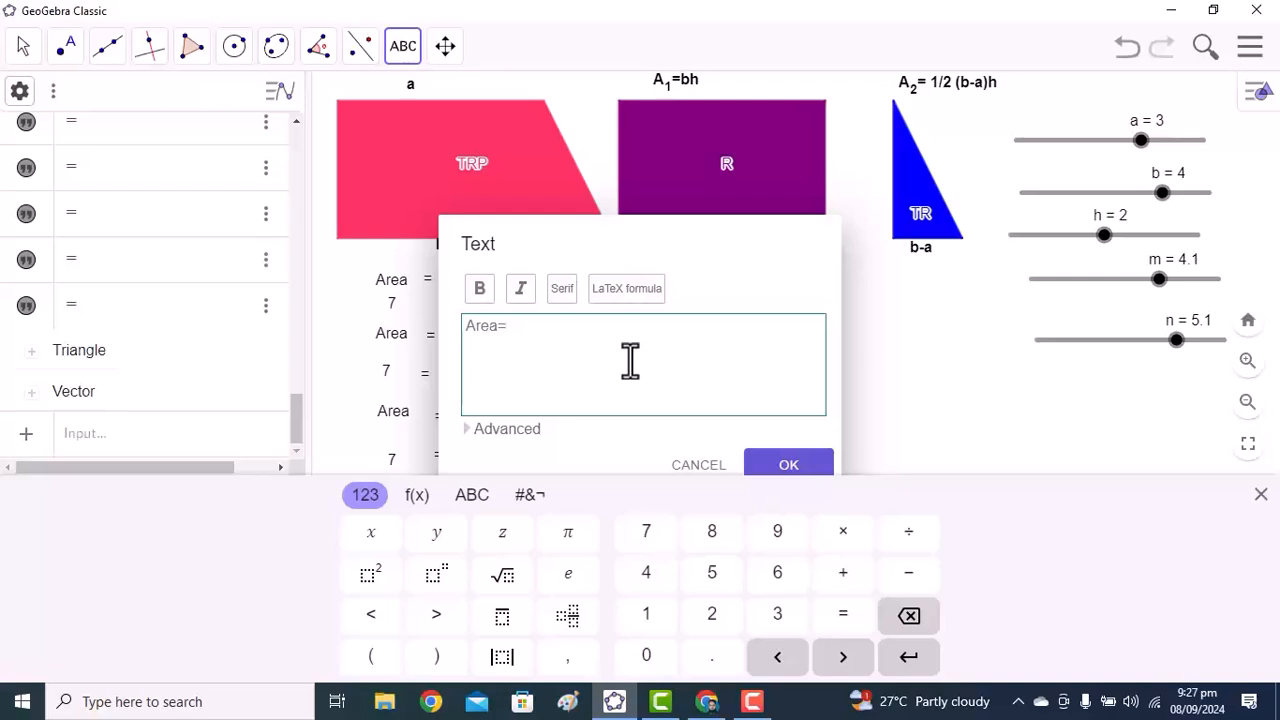
pyautogui.click(505, 428)
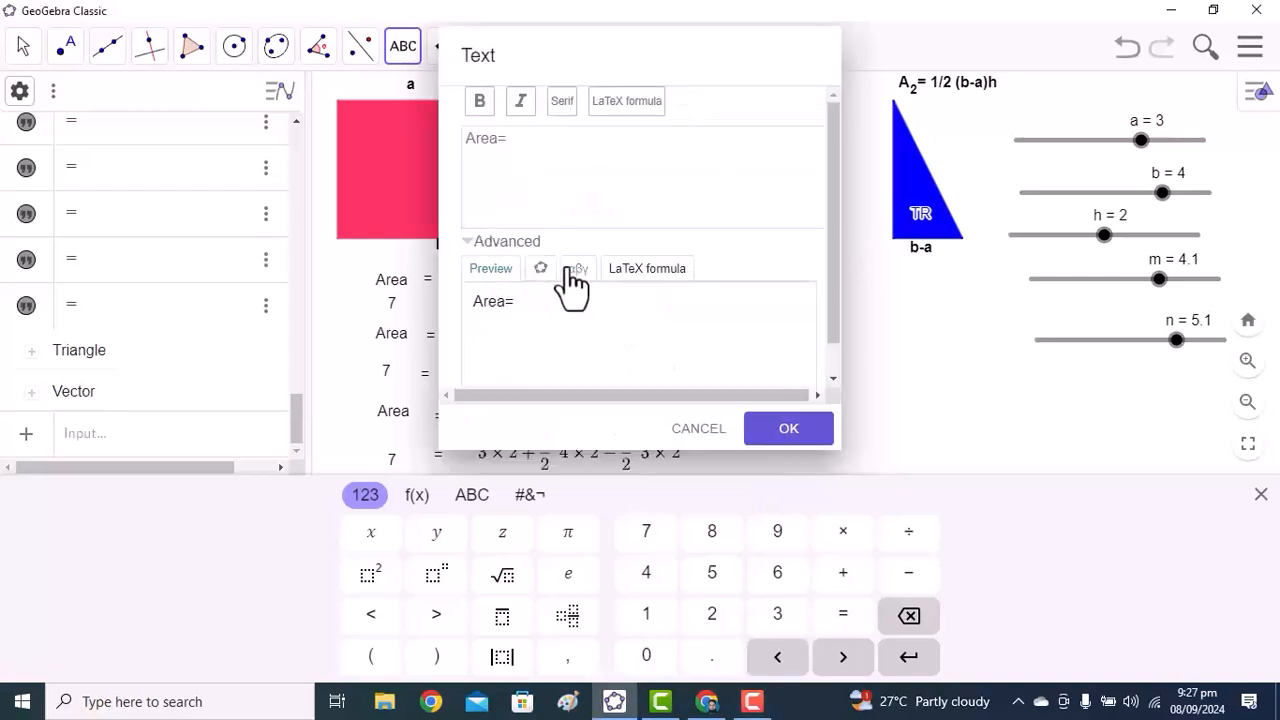
pyautogui.click(617, 270)
pyautogui.click(478, 307)
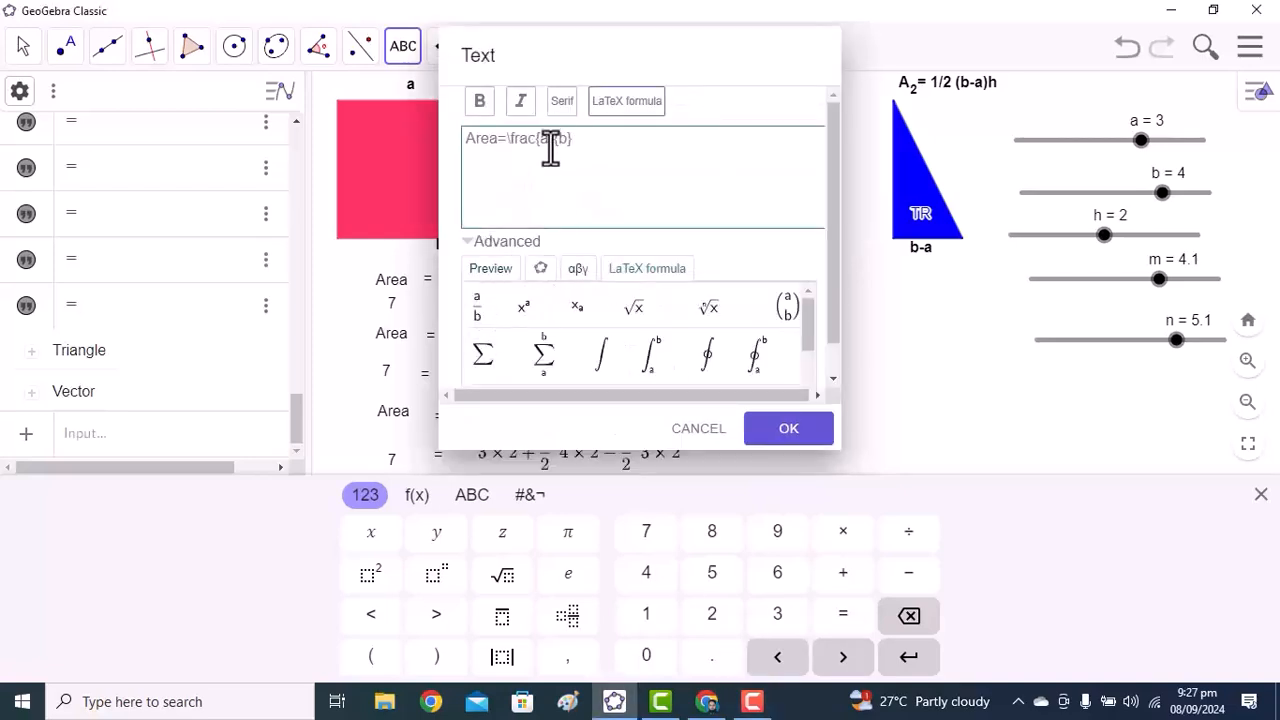
# Step: Complete the formula as Area=\frac{1}{2} h(a+b), preview it, and insert the text
pyautogui.click(551, 148)
pyautogui.press('BackSpace')
pyautogui.write('1')
pyautogui.press('BackSpace')
pyautogui.write('2')
pyautogui.click(500, 270)
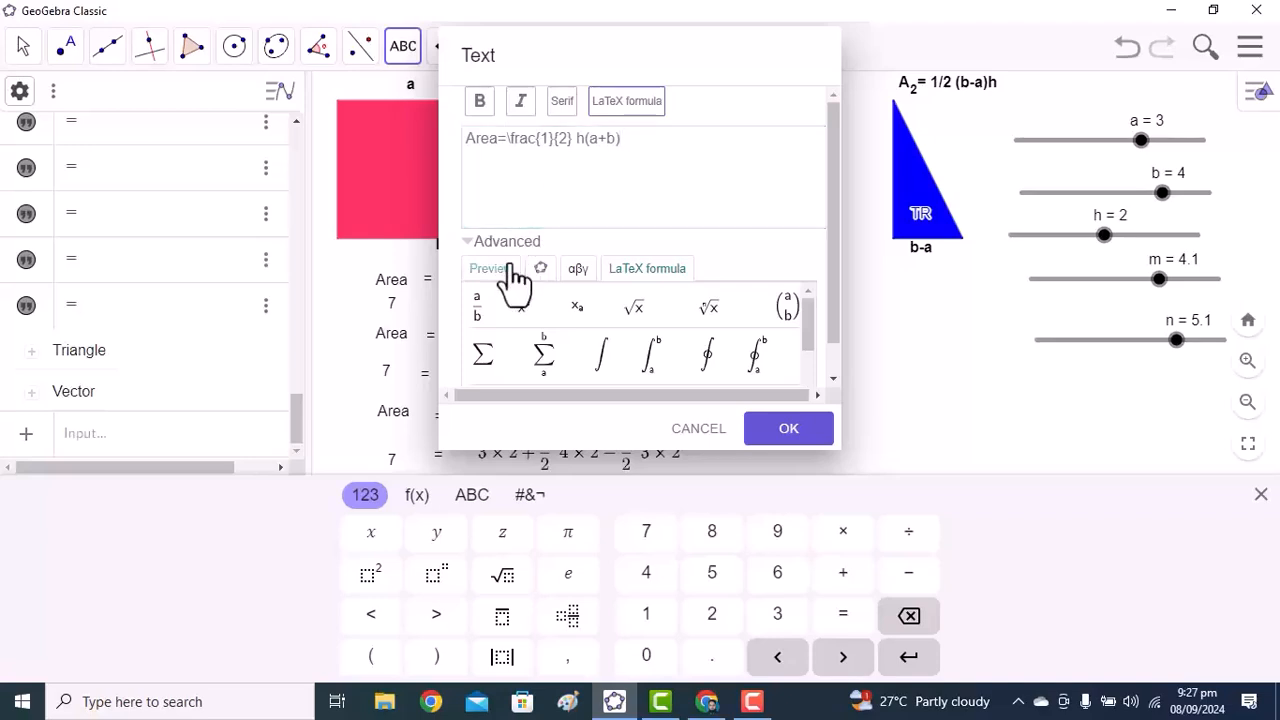
pyautogui.click(772, 432)
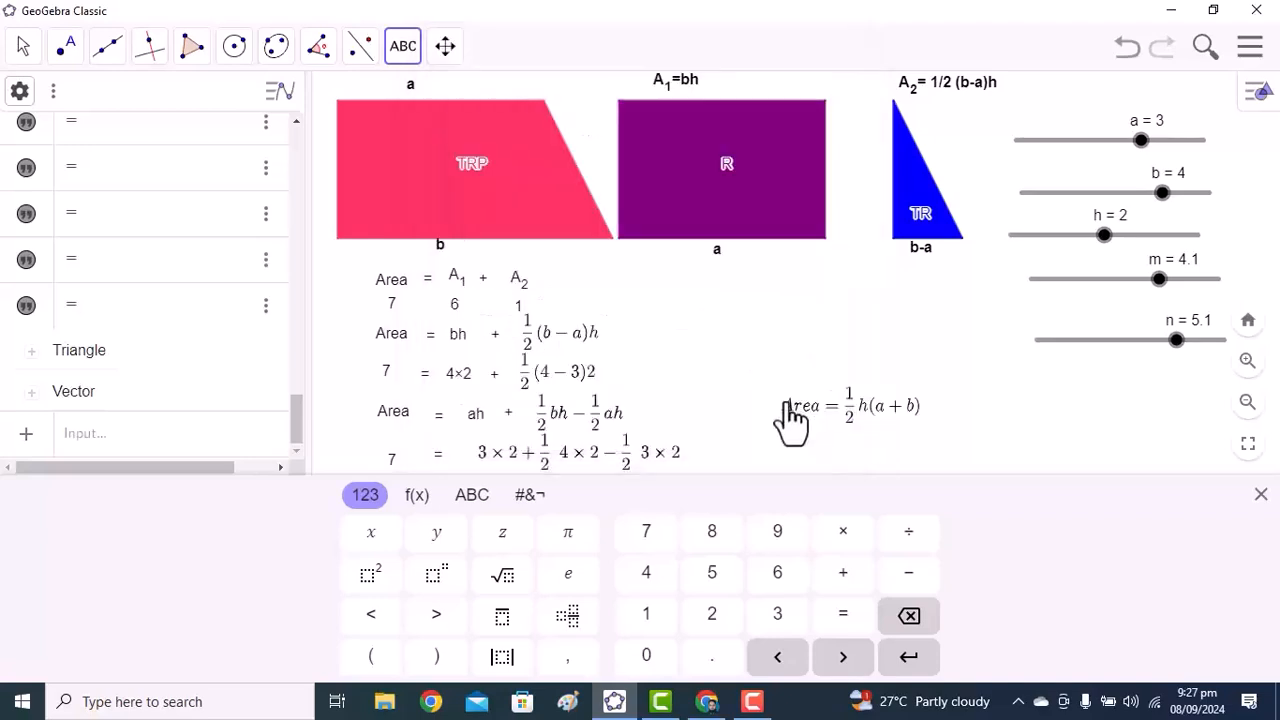
pyautogui.click(1260, 495)
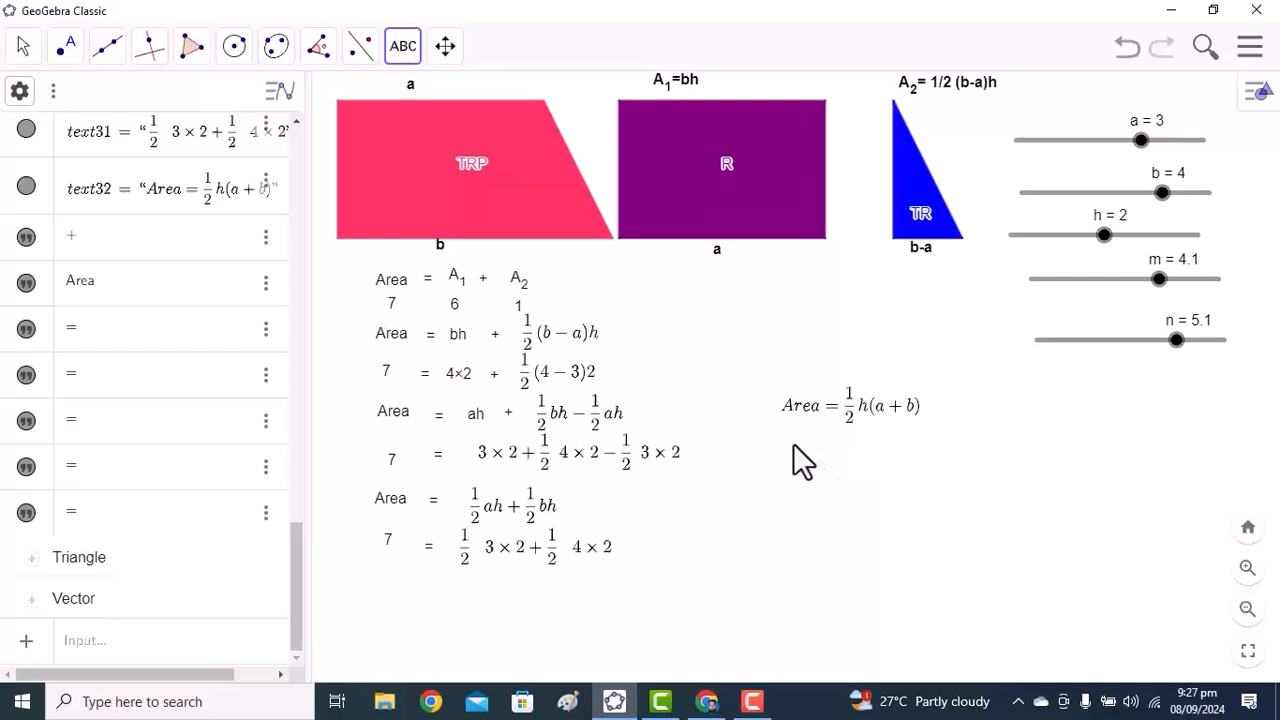
# Step: Insert a text containing the linked area value L beneath the "Area" of the factored formula
pyautogui.click(403, 46)
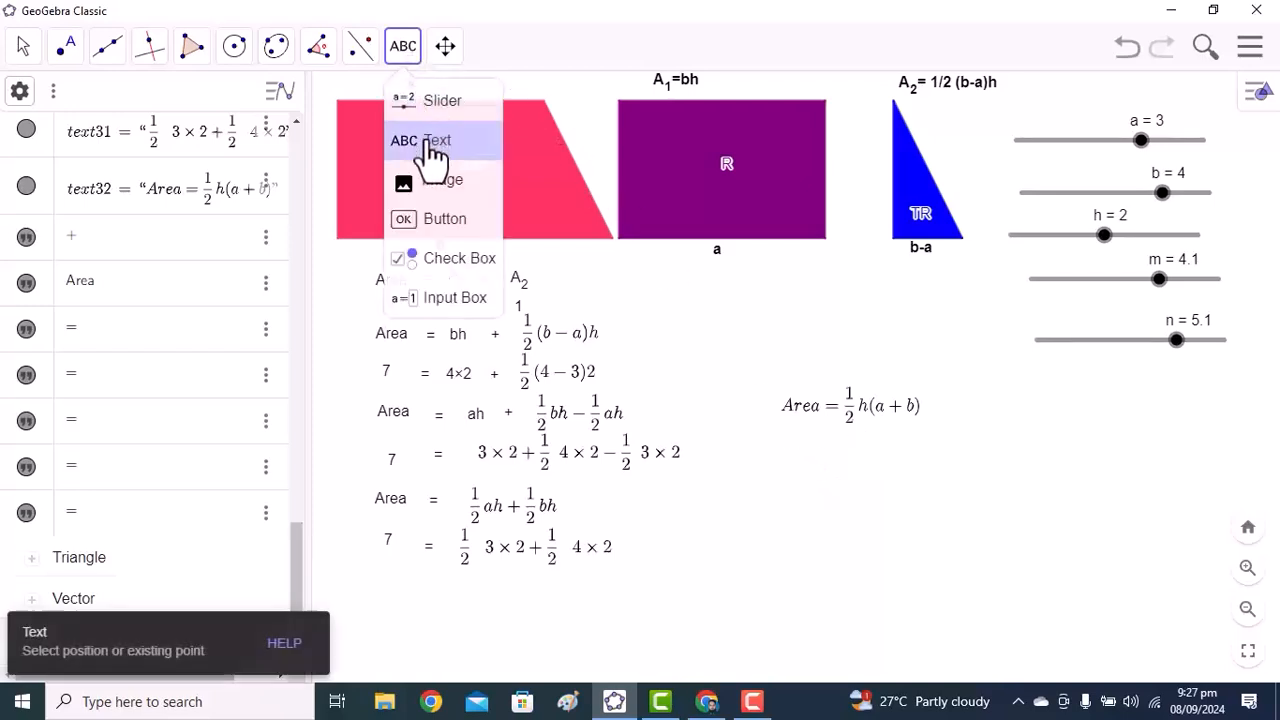
pyautogui.click(425, 140)
pyautogui.click(762, 395)
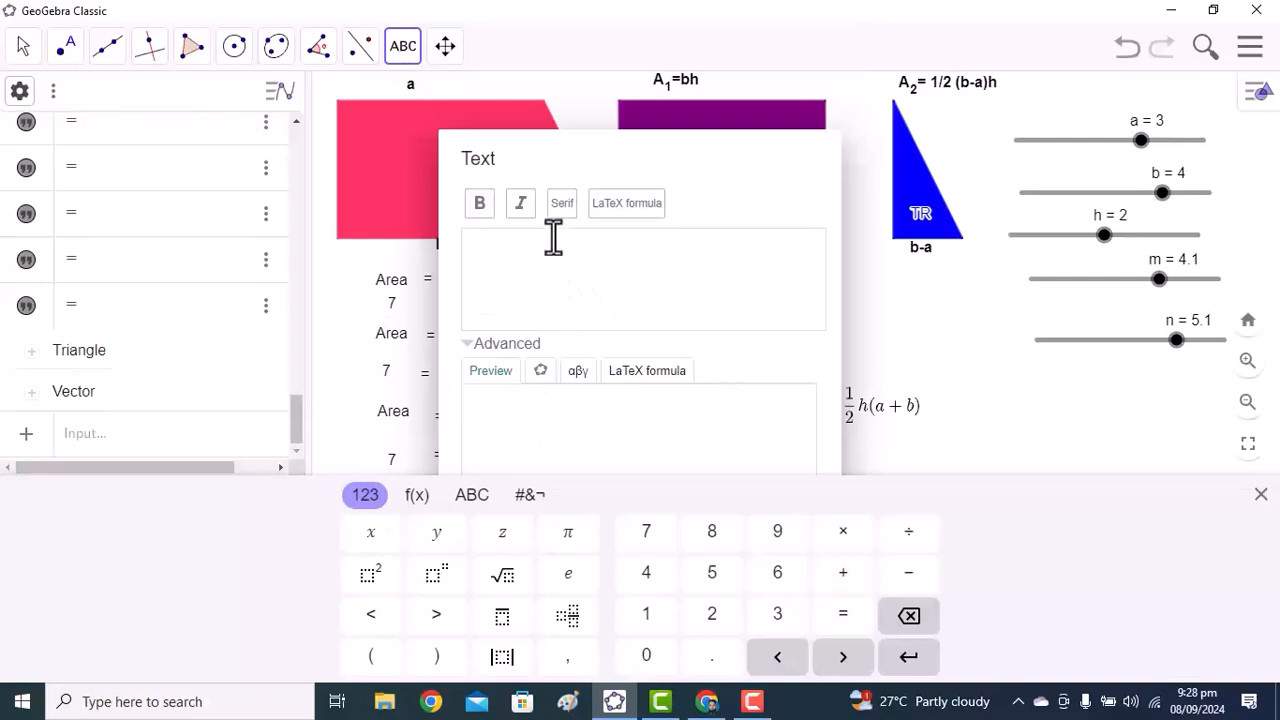
pyautogui.click(539, 371)
pyautogui.scroll(-2, 530, 465)
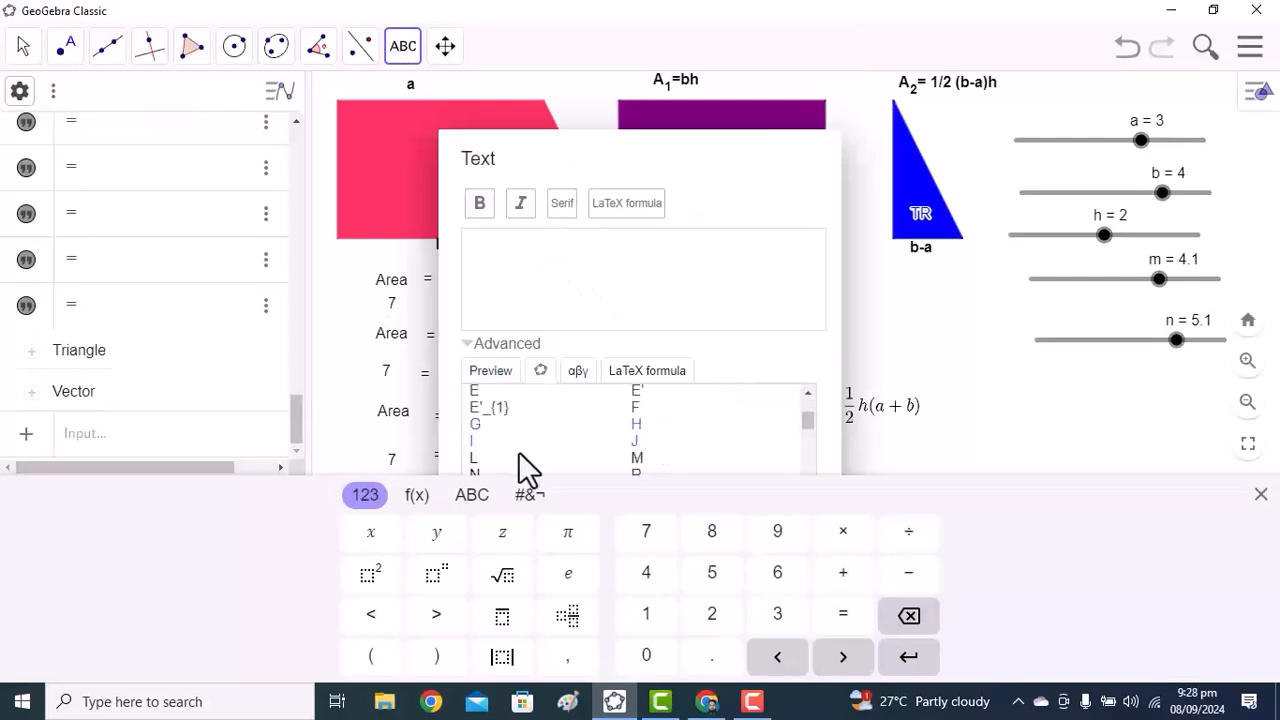
pyautogui.click(470, 459)
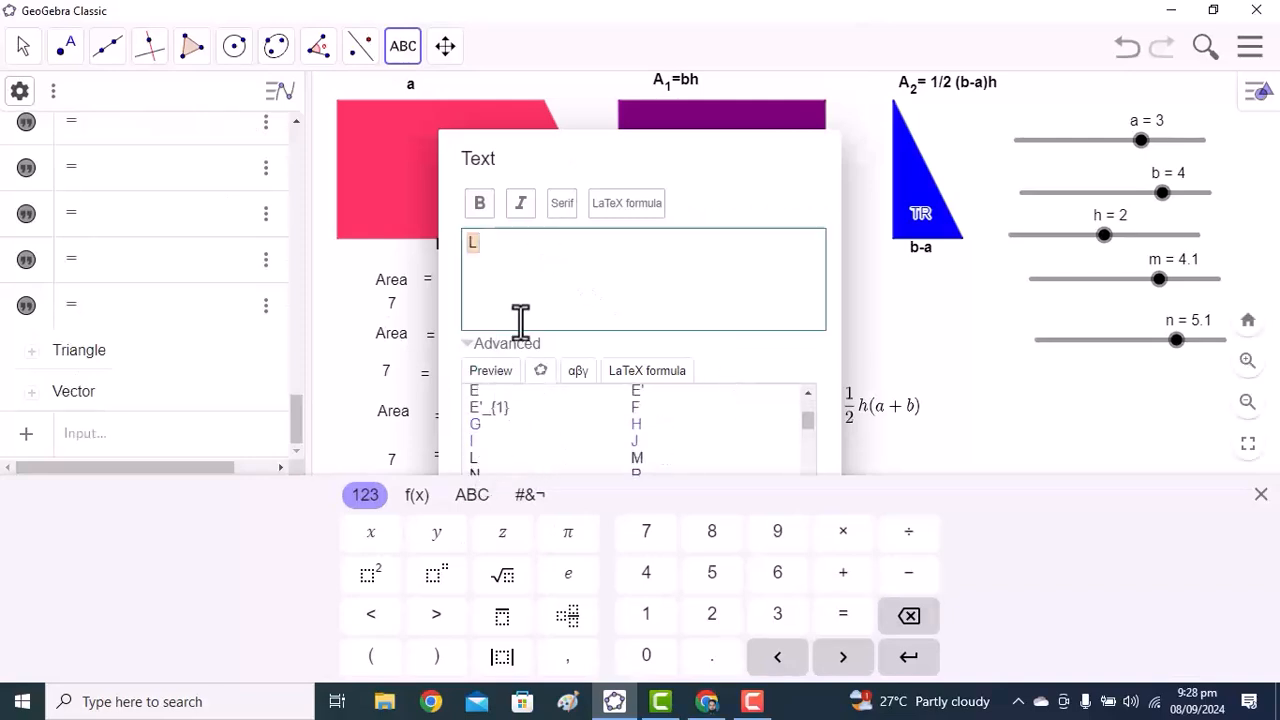
pyautogui.click(792, 387)
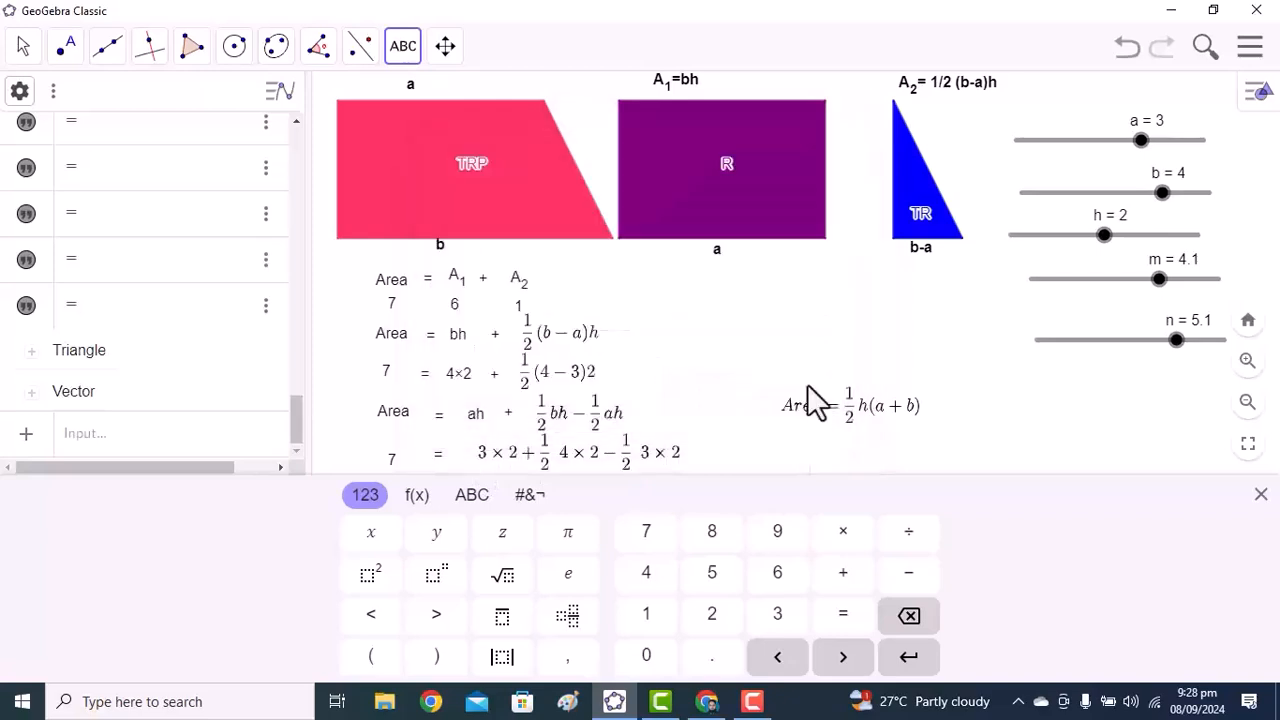
# Step: Insert an "=" text beside the linked area value under the factored formula
pyautogui.click(833, 436)
pyautogui.click(567, 378)
pyautogui.write('=')
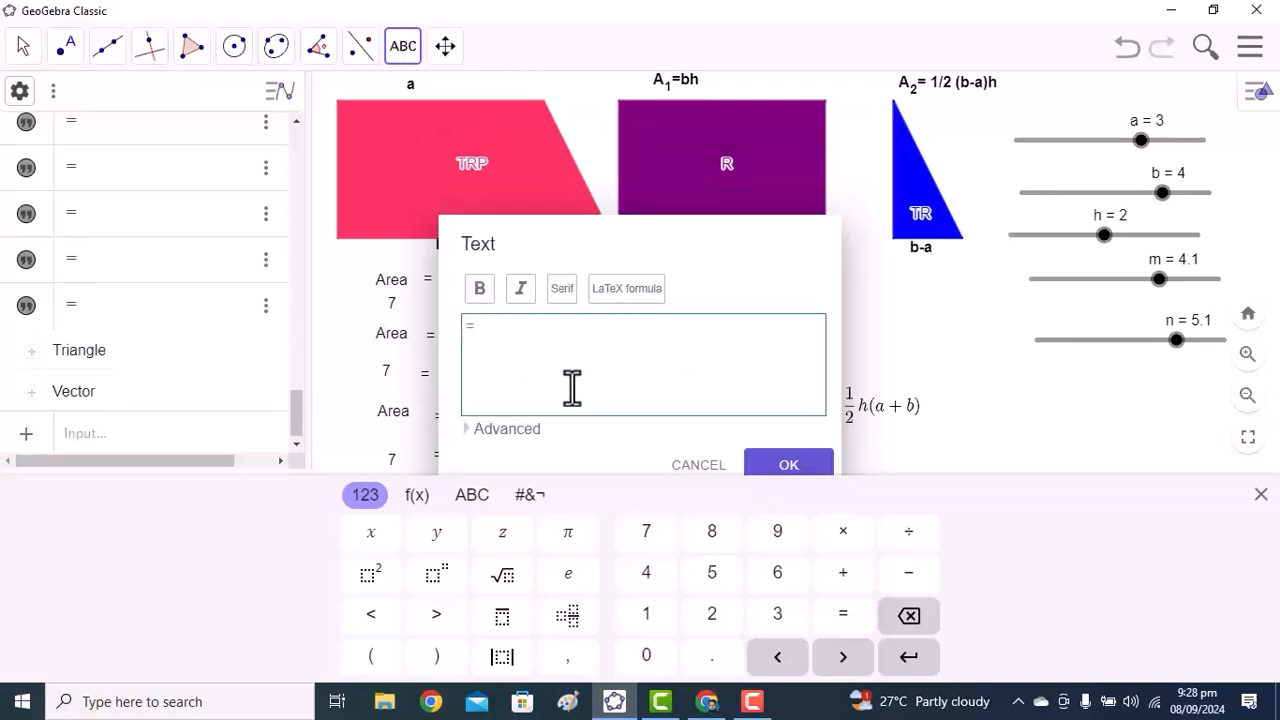
pyautogui.click(795, 465)
# Step: Start a new LaTeX text after the "=" with the fraction \frac{1}{2} and preview it
pyautogui.click(875, 437)
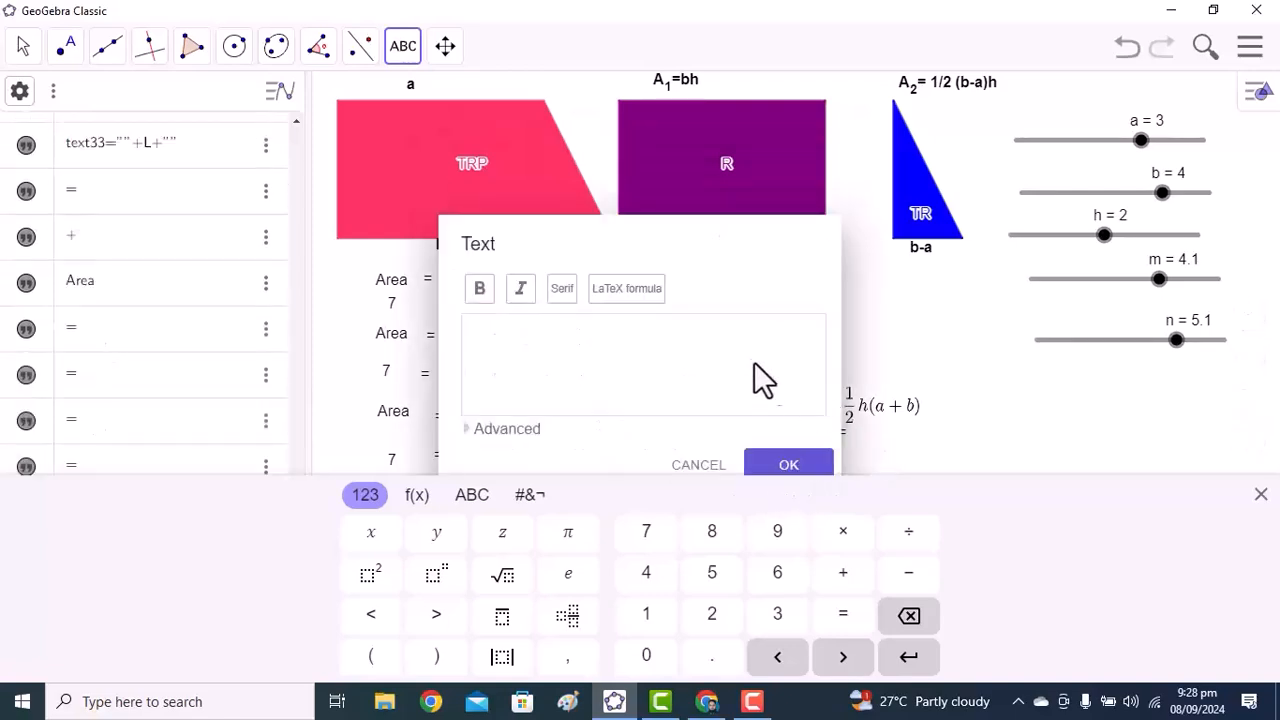
pyautogui.click(507, 430)
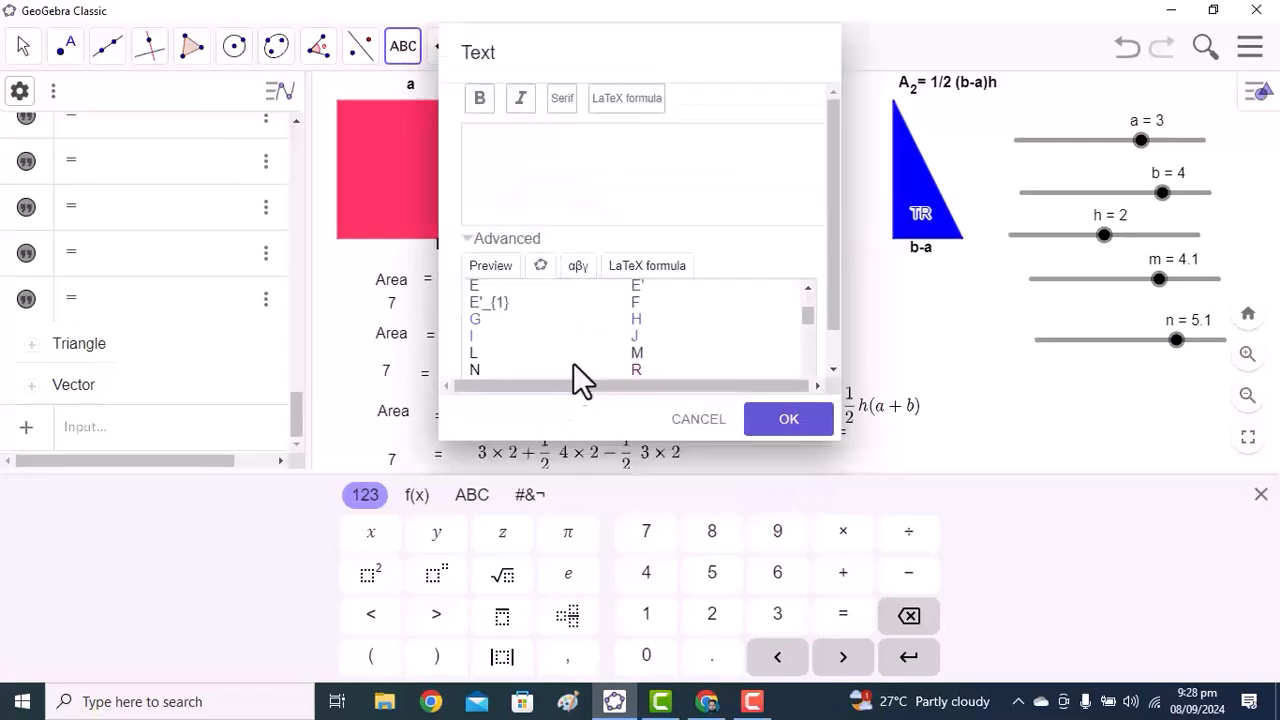
pyautogui.click(616, 265)
pyautogui.click(478, 306)
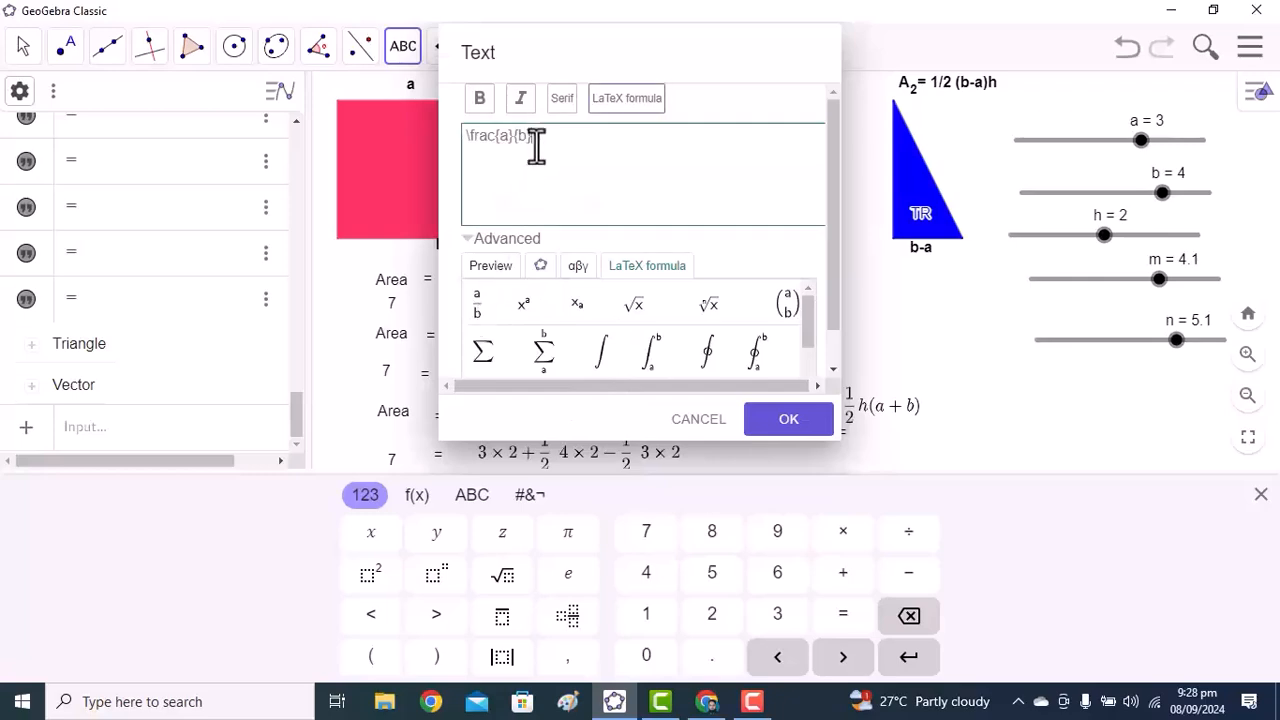
pyautogui.write('1')
pyautogui.click(510, 260)
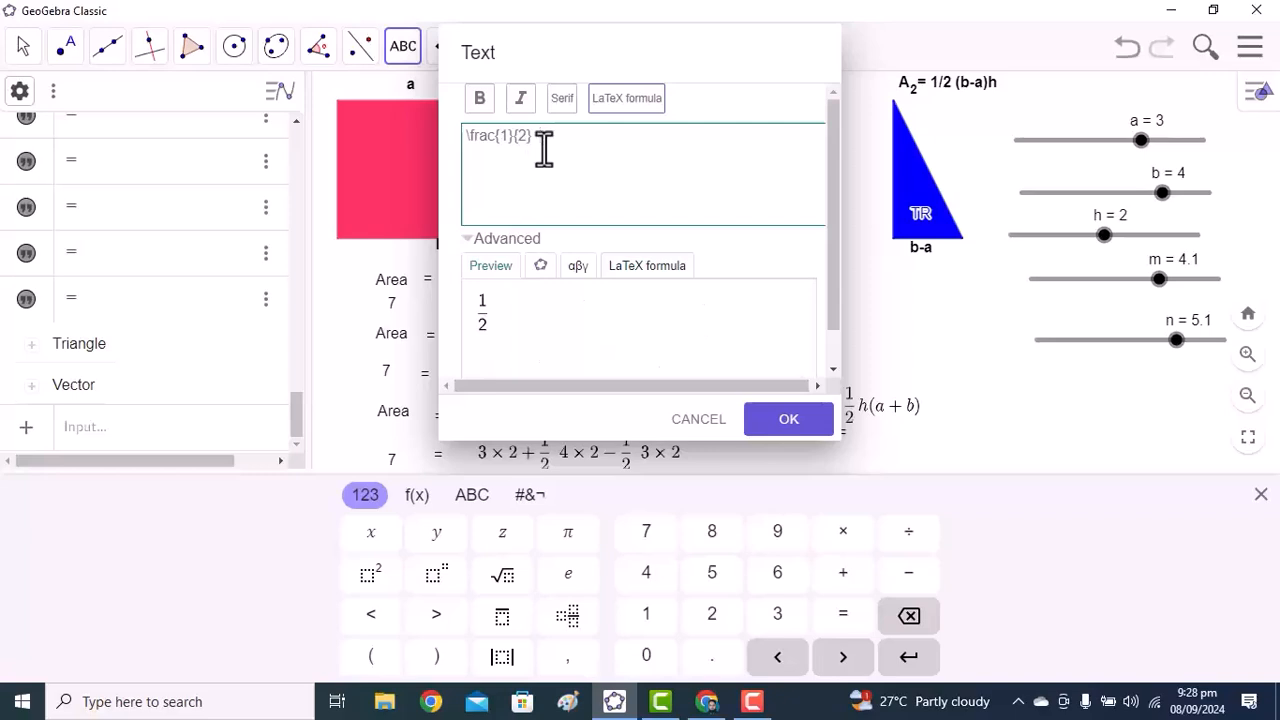
# Step: Append the linked value h and an opening parenthesis after the fraction in the LaTeX text
pyautogui.click(540, 265)
pyautogui.scroll(-3, 543, 320)
pyautogui.scroll(-3, 541, 335)
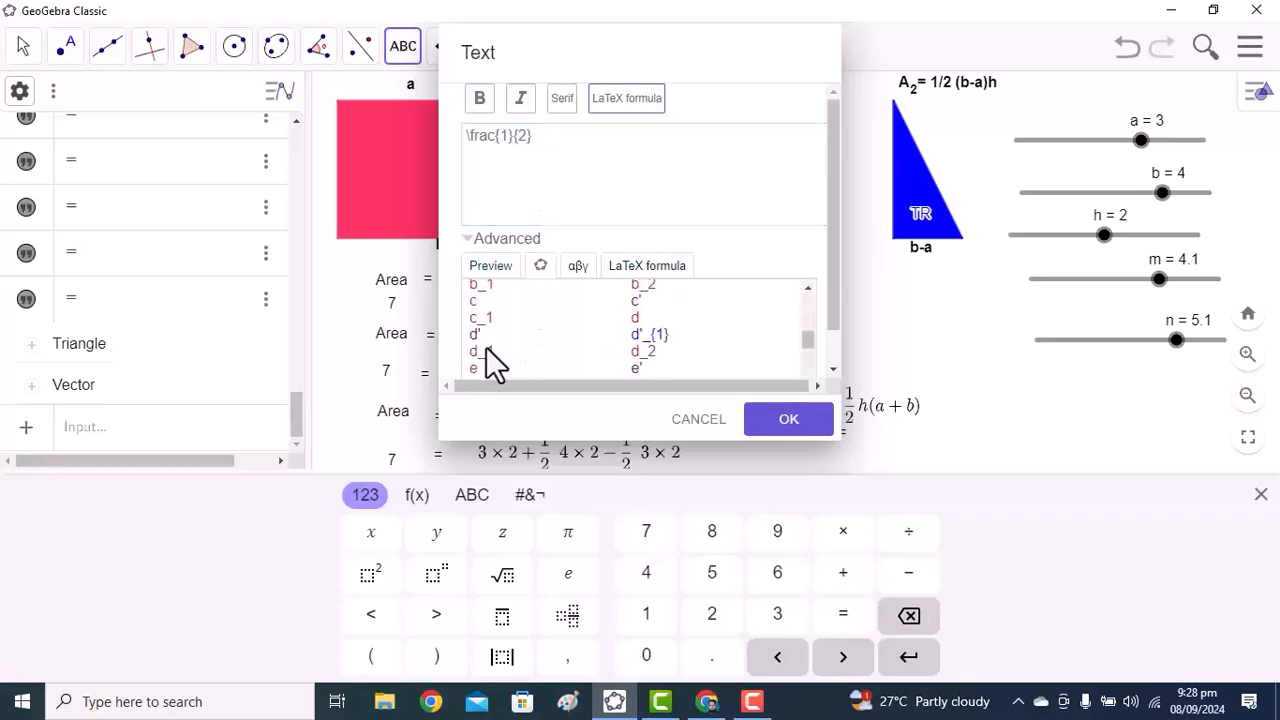
pyautogui.scroll(-2, 490, 340)
pyautogui.click(473, 324)
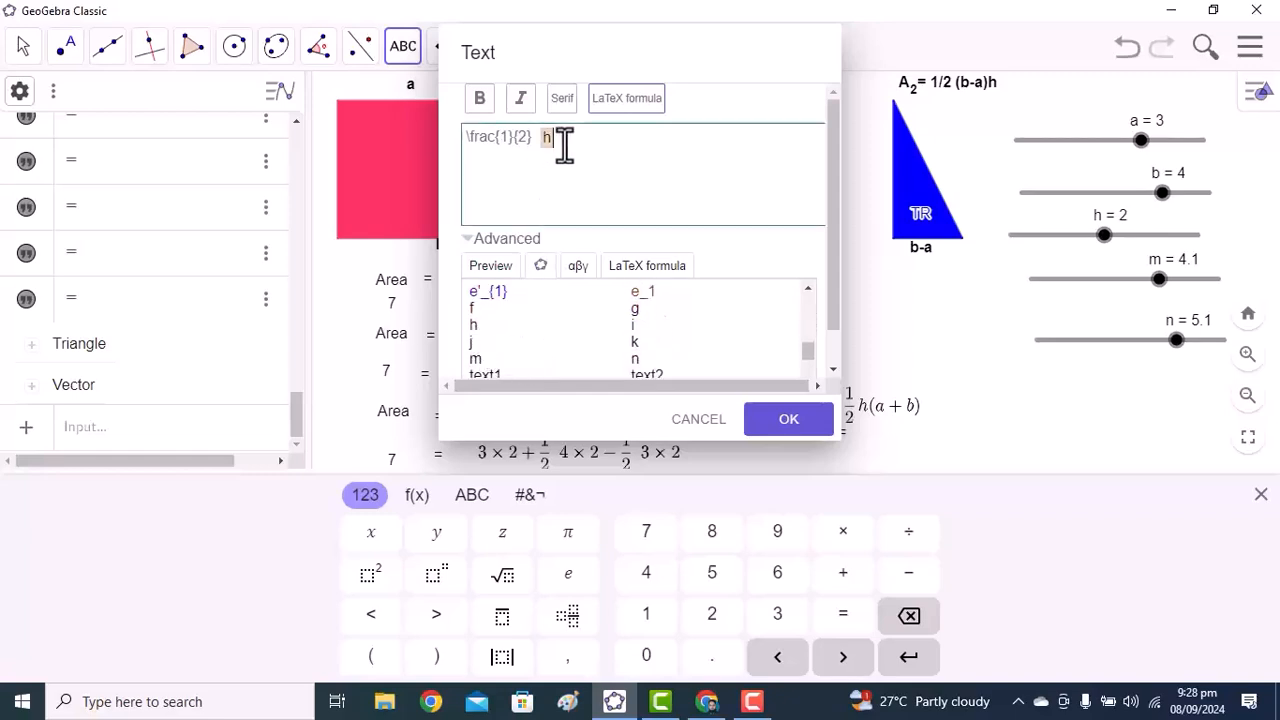
pyautogui.scroll(5, 479, 333)
pyautogui.write('(')
# Step: Complete the parenthesis with the linked values a + b, preview the expression, and insert the text
pyautogui.click(476, 328)
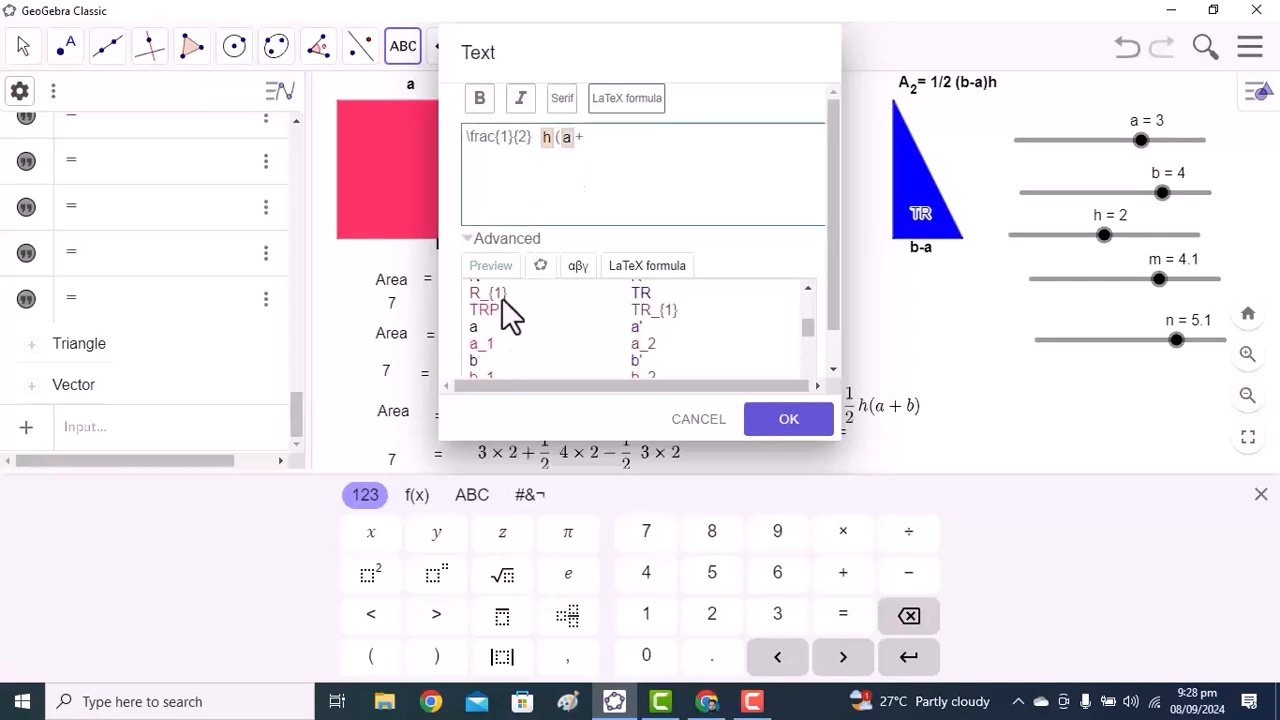
pyautogui.click(477, 358)
pyautogui.write(')')
pyautogui.click(492, 267)
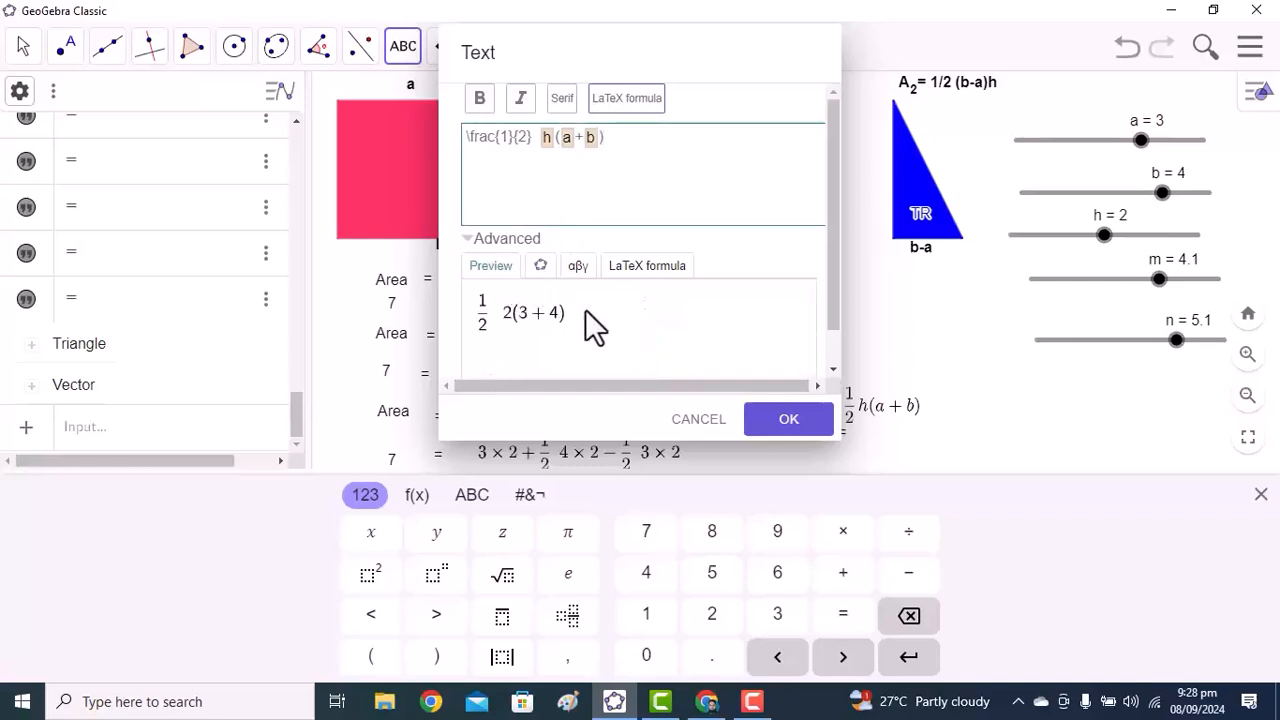
pyautogui.click(777, 424)
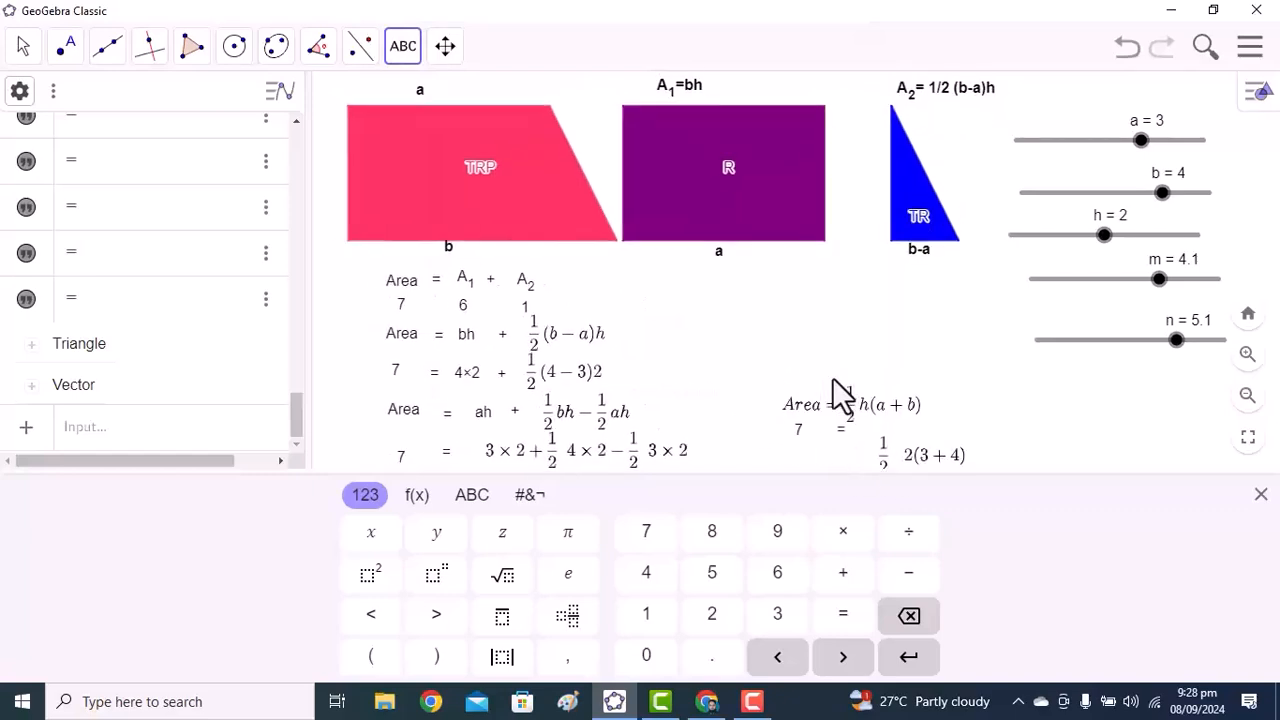
pyautogui.click(1260, 494)
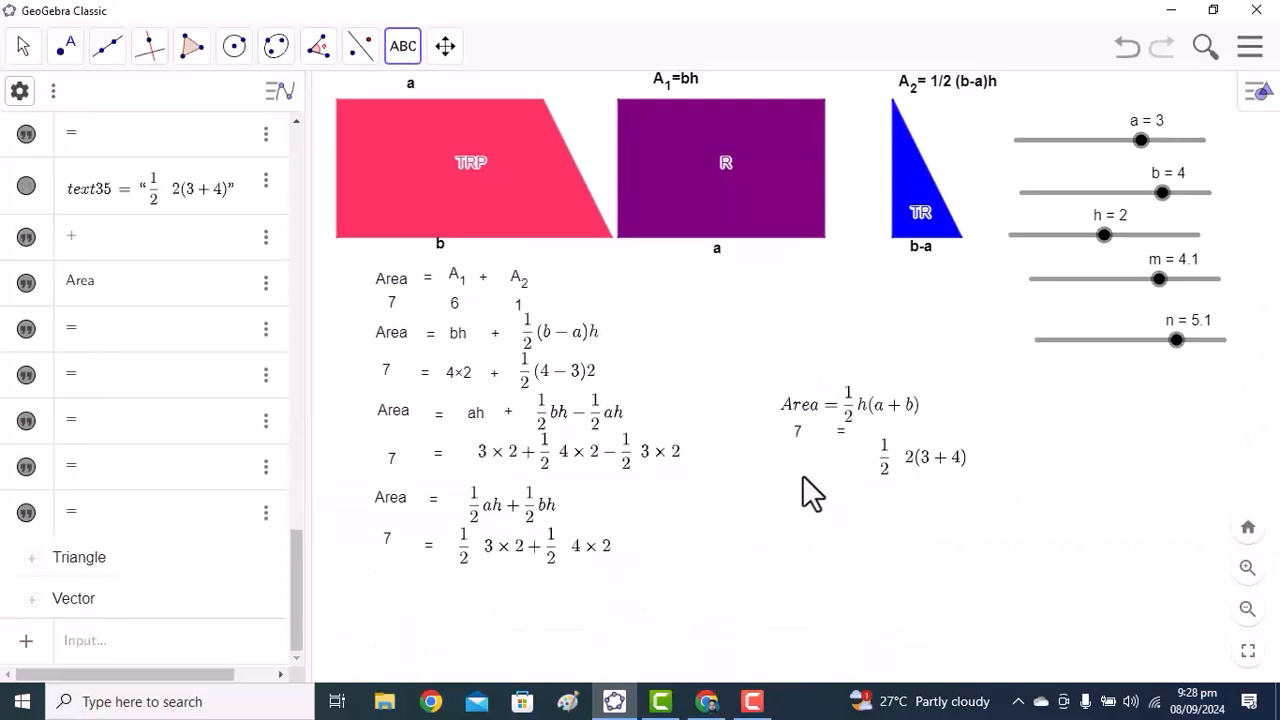
# Step: Insert another text with the linked area value L below the substituted row of the factored formula
pyautogui.click(802, 478)
pyautogui.click(508, 258)
pyautogui.click(539, 370)
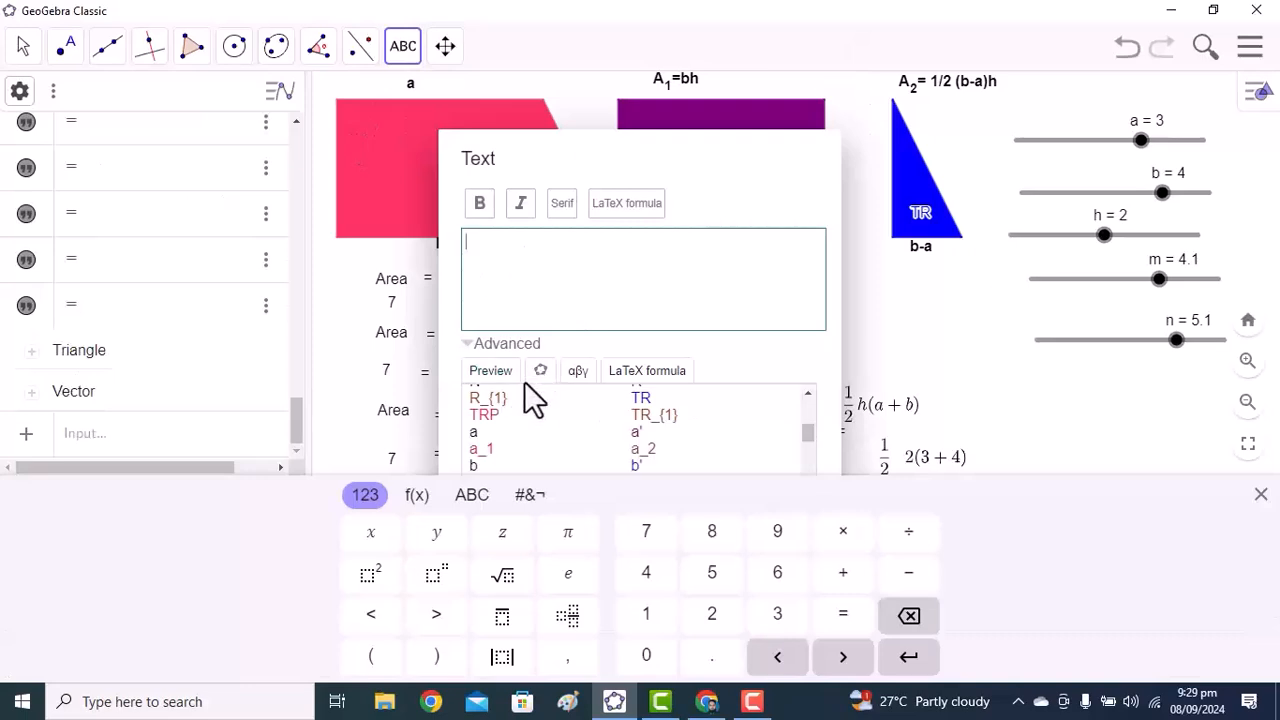
pyautogui.scroll(-2, 520, 440)
pyautogui.scroll(-5, 494, 445)
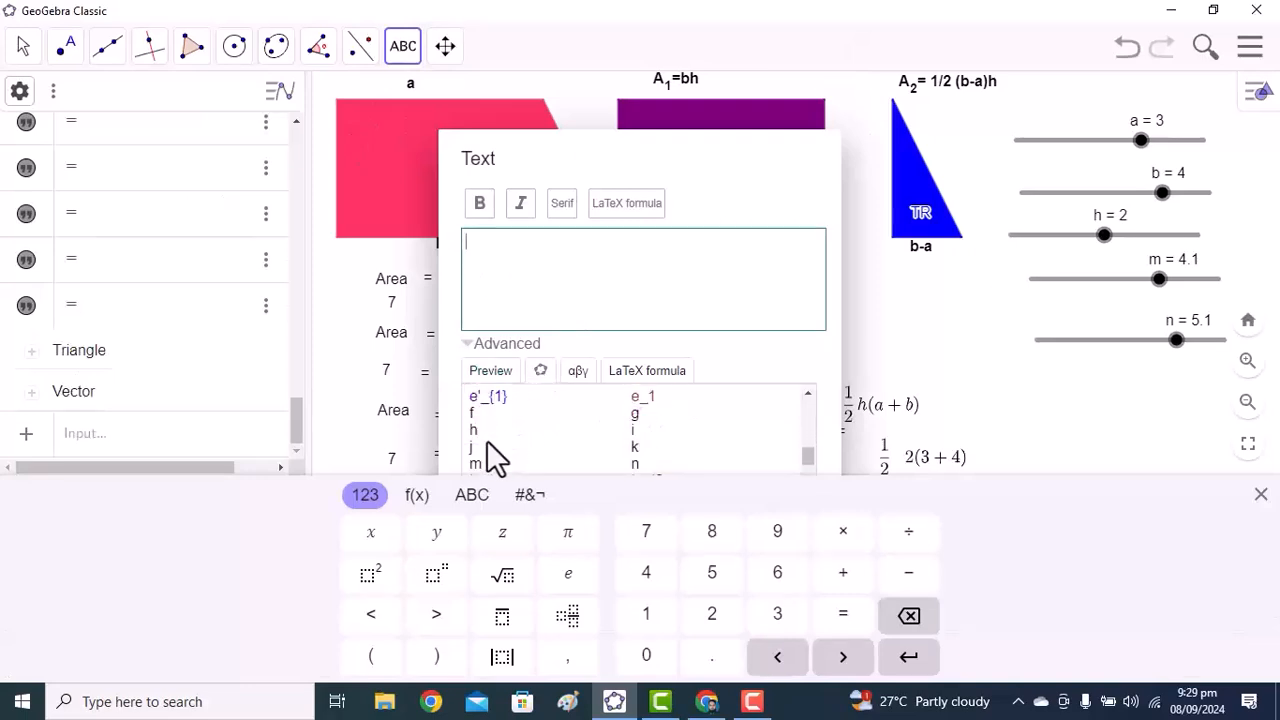
pyautogui.scroll(6, 480, 445)
pyautogui.scroll(4, 488, 439)
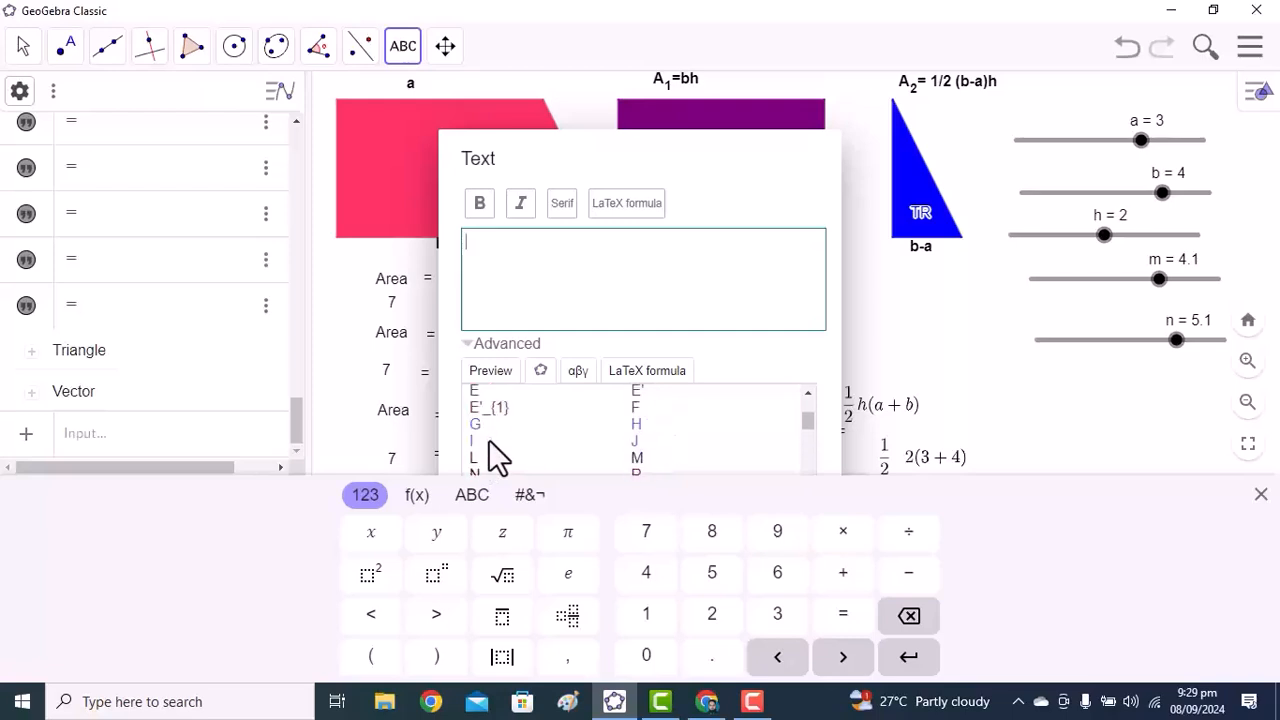
pyautogui.click(474, 457)
pyautogui.click(625, 343)
pyautogui.click(758, 384)
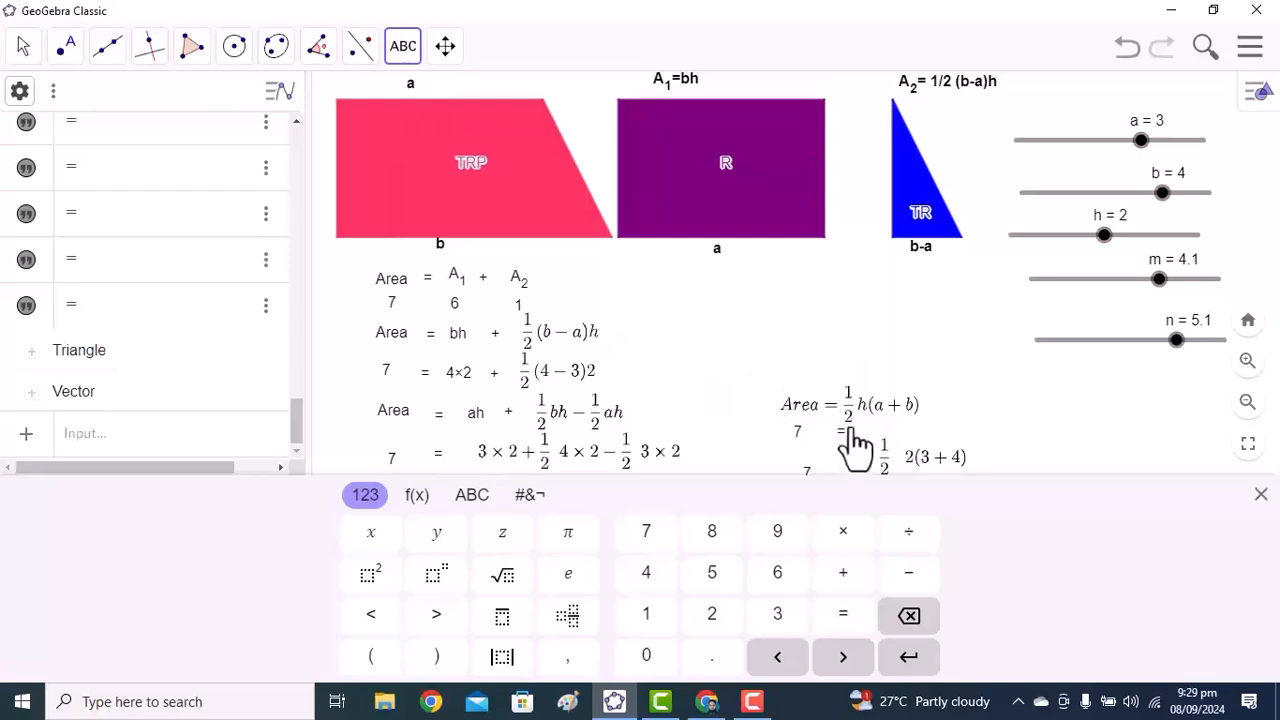
# Step: Insert an "=" text beside the new linked area value for the final row
pyautogui.click(849, 465)
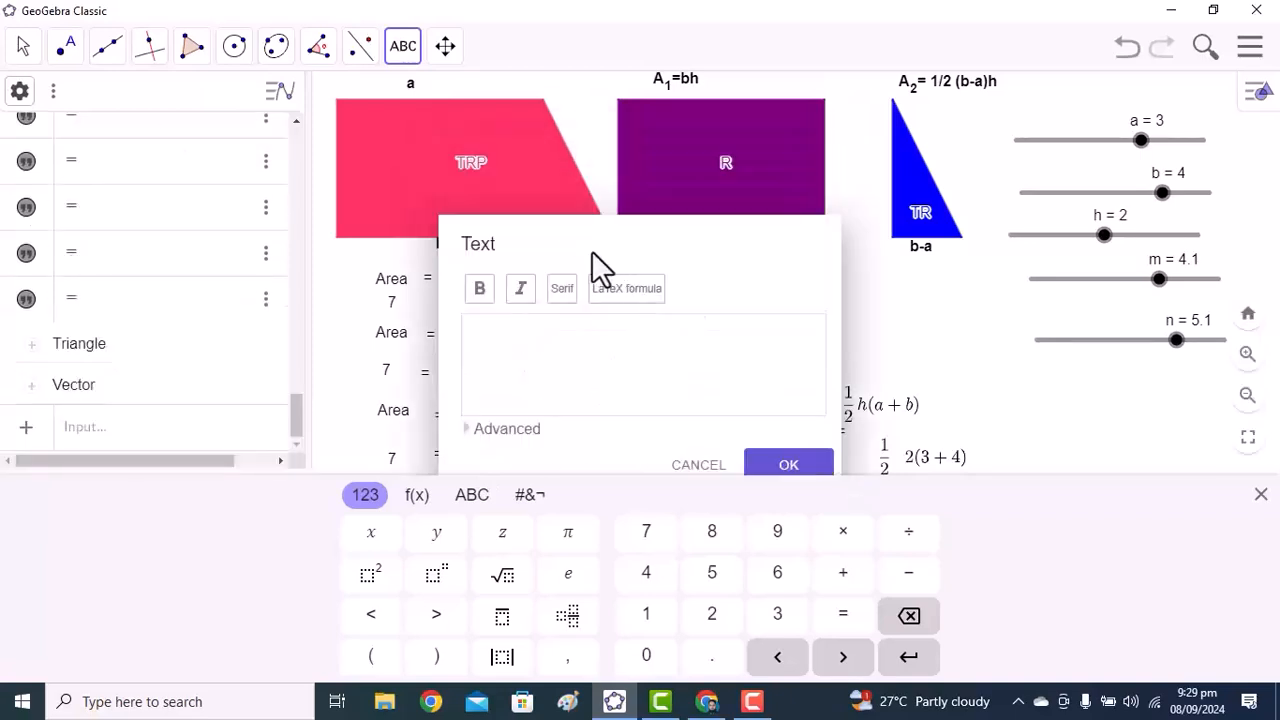
pyautogui.click(586, 328)
pyautogui.write('=')
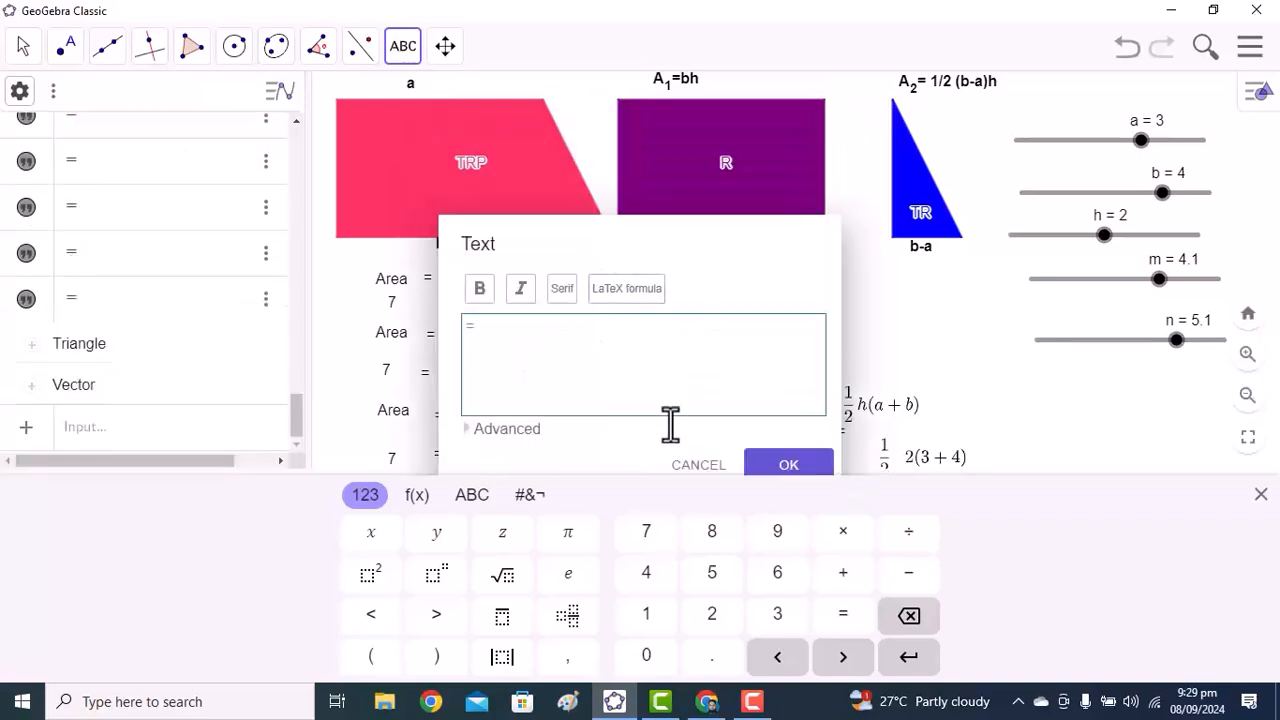
pyautogui.click(770, 464)
pyautogui.click(1261, 497)
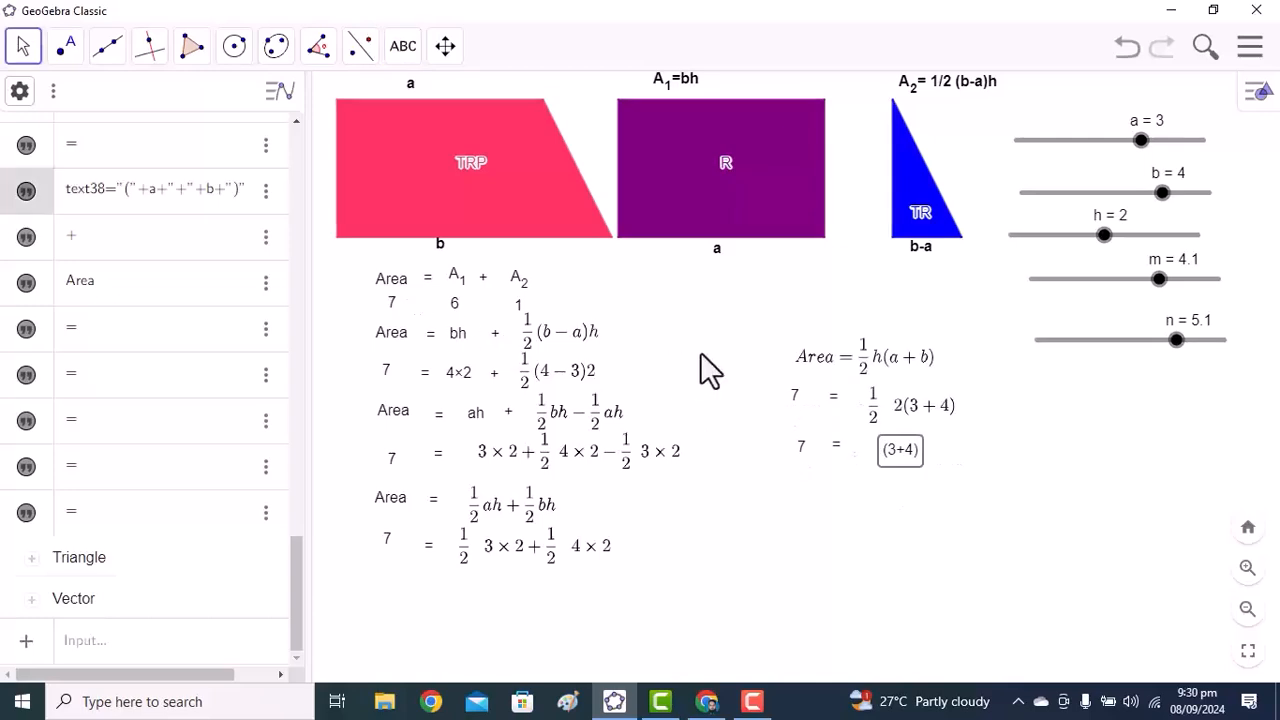
# Step: Color the "Area" labels, their linked area values and the factored area formula red (#FF0033)
pyautogui.rightClick(829, 370)
pyautogui.click(905, 567)
pyautogui.click(1151, 222)
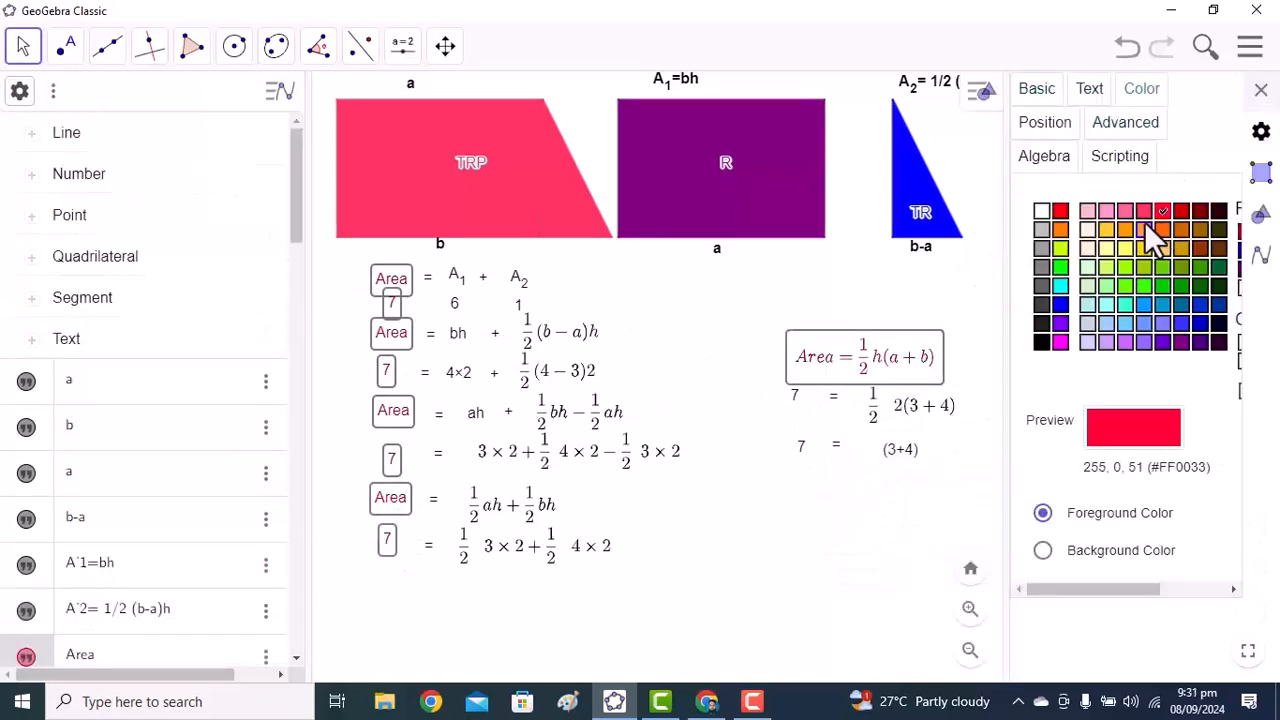
# Step: Color the rectangle's terms A₁, its area value, bh, 4×2 and ah dark purple
pyautogui.click(466, 286)
pyautogui.keyDown('ctrl'); pyautogui.click(465, 378); pyautogui.keyUp('ctrl')
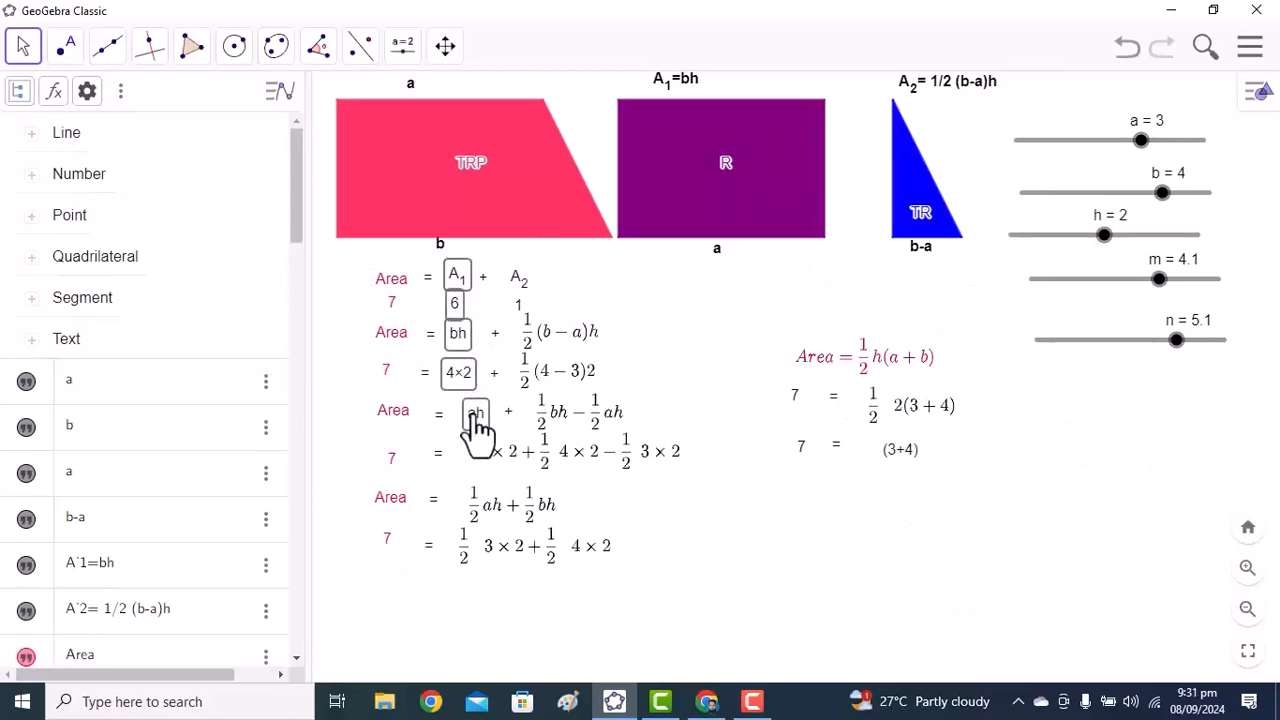
pyautogui.rightClick(476, 284)
pyautogui.click(530, 484)
pyautogui.click(1149, 88)
pyautogui.click(1189, 342)
pyautogui.click(1261, 91)
# Step: Color the triangle's terms A₂, ½(b−a)h, its substituted form and ½bh−½ah blue
pyautogui.click(517, 282)
pyautogui.keyDown('ctrl'); pyautogui.click(539, 332); pyautogui.keyUp('ctrl')
pyautogui.keyDown('ctrl'); pyautogui.click(555, 374); pyautogui.keyUp('ctrl')
pyautogui.keyDown('ctrl'); pyautogui.click(570, 408); pyautogui.keyUp('ctrl')
pyautogui.rightClick(574, 408)
pyautogui.click(656, 616)
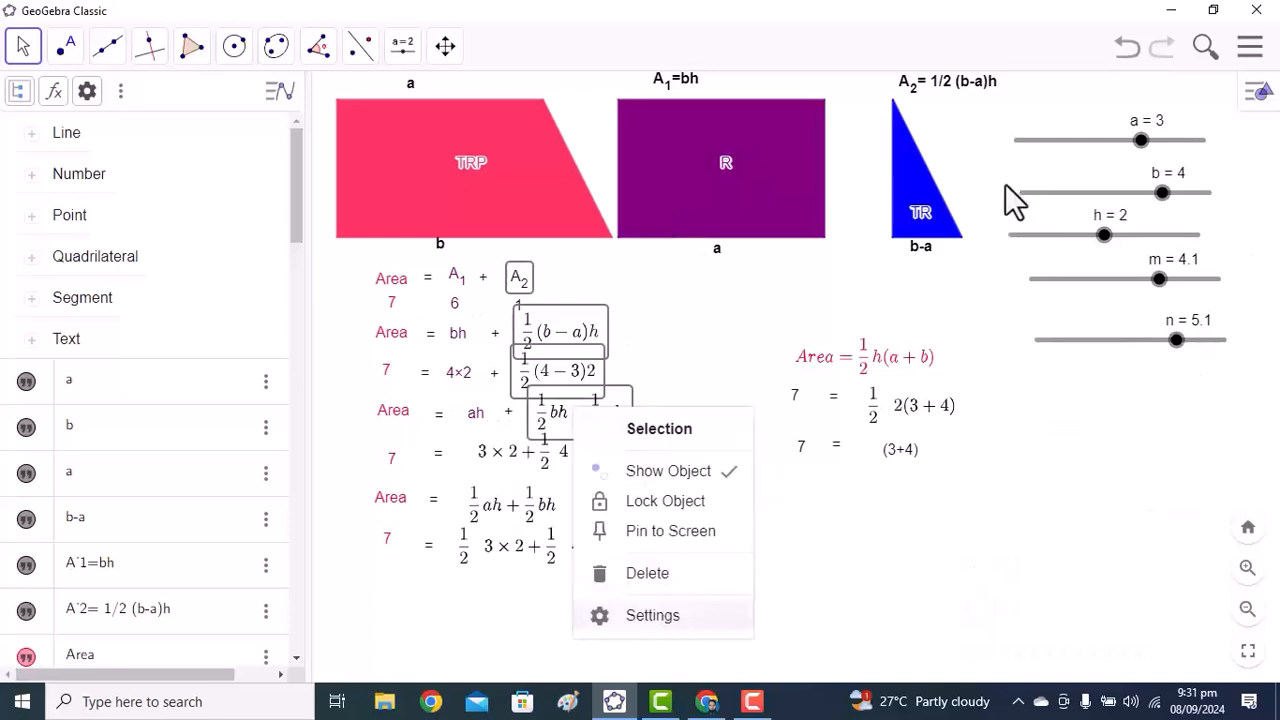
pyautogui.click(1151, 88)
pyautogui.click(1076, 305)
pyautogui.click(591, 372)
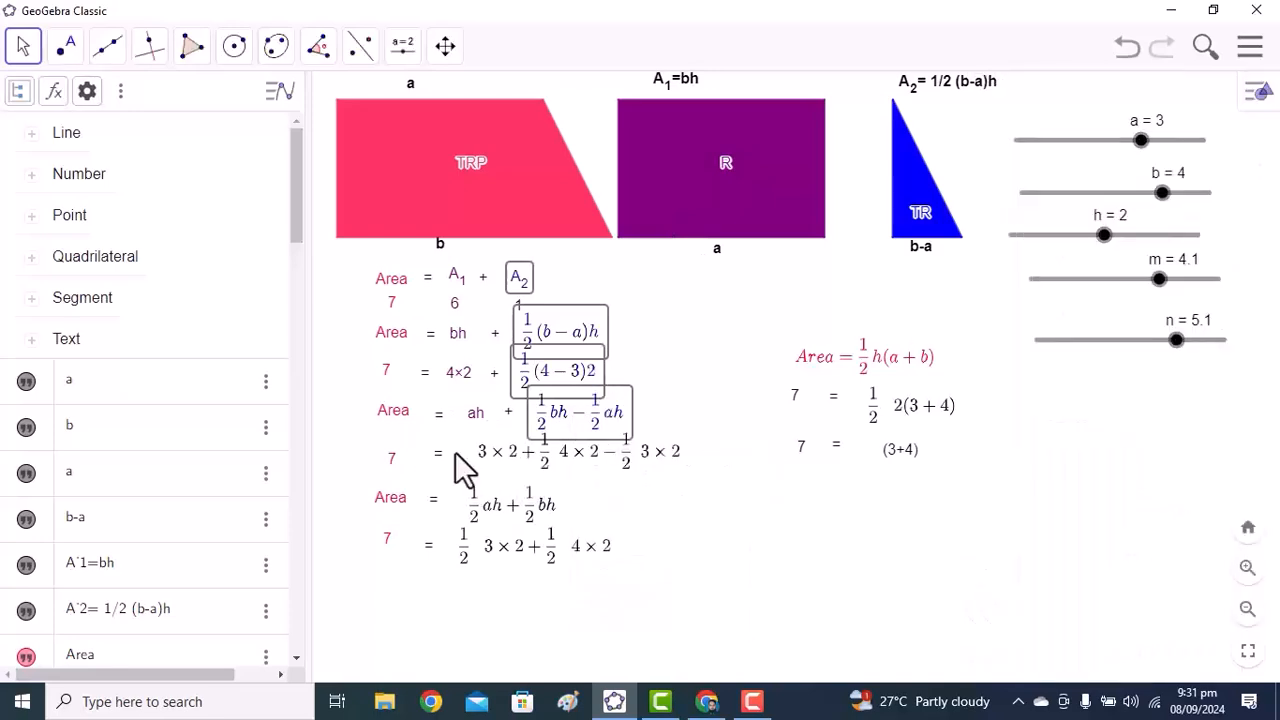
# Step: Nudge the substituted area rows, their linked area values and the ½ah+½bh formula into alignment across both columns of the derivation
pyautogui.click(490, 455)
pyautogui.moveTo(557, 414); pyautogui.dragTo(529, 463)
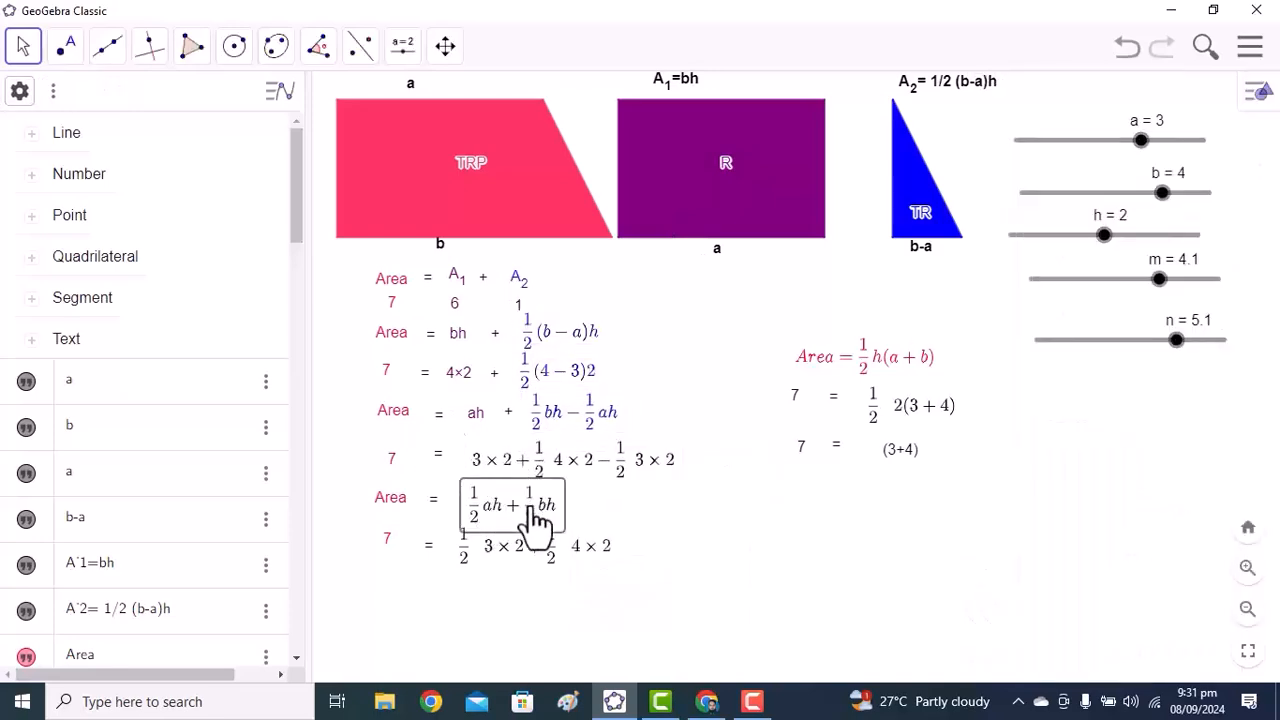
pyautogui.moveTo(530, 507); pyautogui.dragTo(535, 510)
pyautogui.moveTo(533, 548); pyautogui.dragTo(532, 558)
pyautogui.moveTo(388, 541); pyautogui.dragTo(388, 559)
pyautogui.moveTo(796, 399); pyautogui.dragTo(806, 404)
pyautogui.moveTo(904, 409); pyautogui.dragTo(904, 405)
pyautogui.moveTo(895, 451); pyautogui.dragTo(895, 446)
# Step: Color the area value, equals sign and substituted ½h(a+b) expression below the factored area formula red
pyautogui.click(885, 400)
pyautogui.keyDown('ctrl'); pyautogui.click(830, 399); pyautogui.keyUp('ctrl')
pyautogui.keyDown('ctrl'); pyautogui.click(805, 402); pyautogui.keyUp('ctrl')
pyautogui.rightClick(833, 397)
pyautogui.click(910, 604)
pyautogui.click(1163, 89)
pyautogui.click(1180, 216)
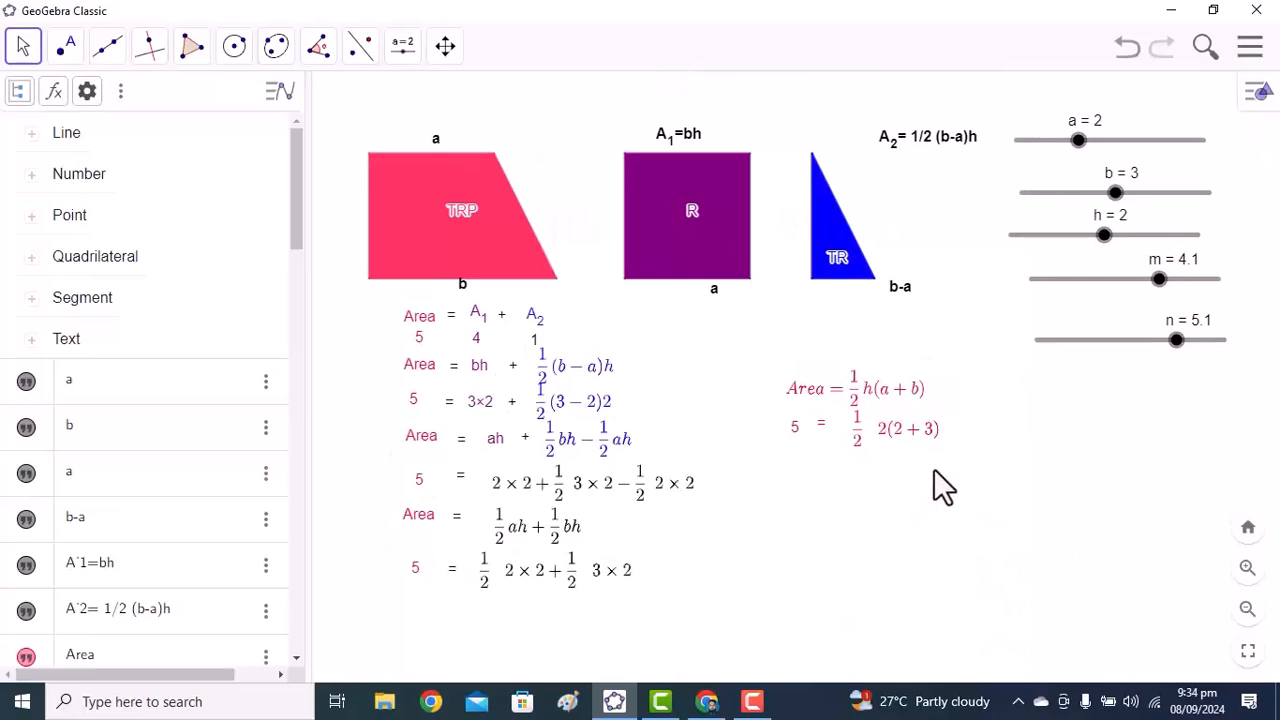
# Step: Test the linked derivation by setting slider h to 3, a to 3 and b to 4
pyautogui.moveTo(1115, 193)
pyautogui.mouseDown()
pyautogui.moveTo(1162, 193)
pyautogui.moveTo(1117, 193)
pyautogui.mouseUp()
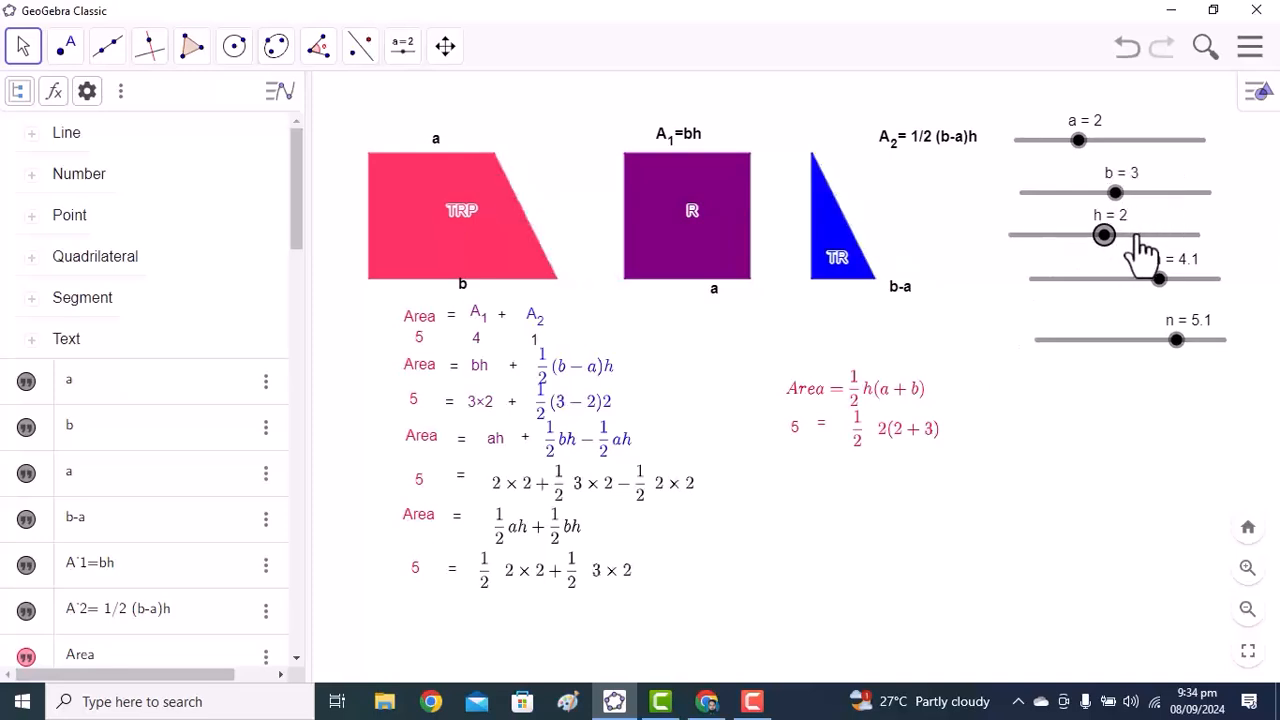
pyautogui.click(1158, 236)
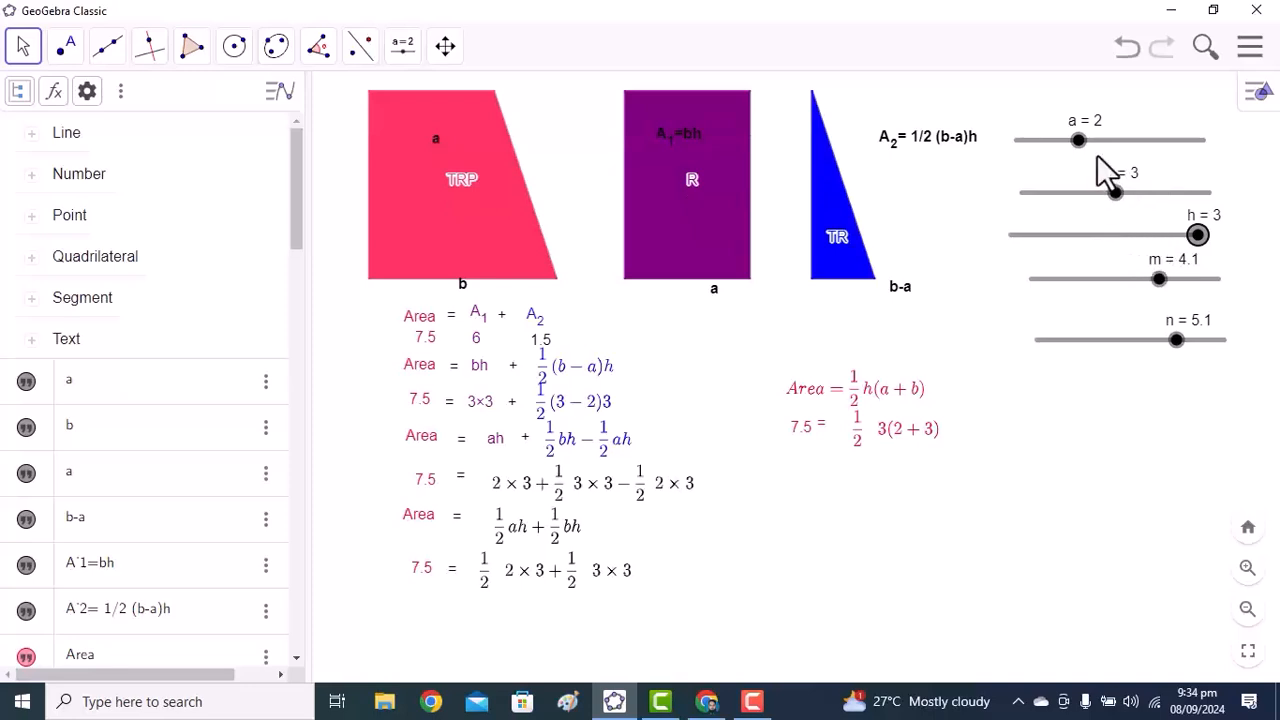
pyautogui.moveTo(1080, 141); pyautogui.dragTo(1163, 155)
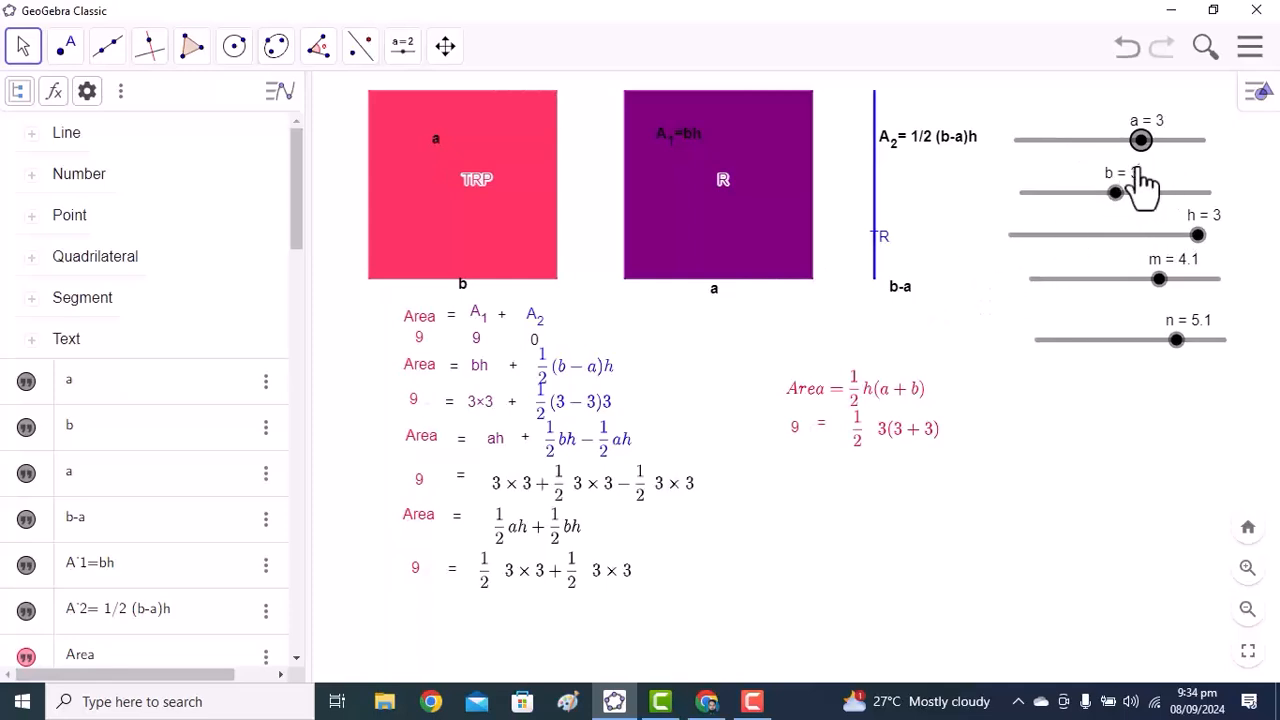
pyautogui.click(1158, 193)
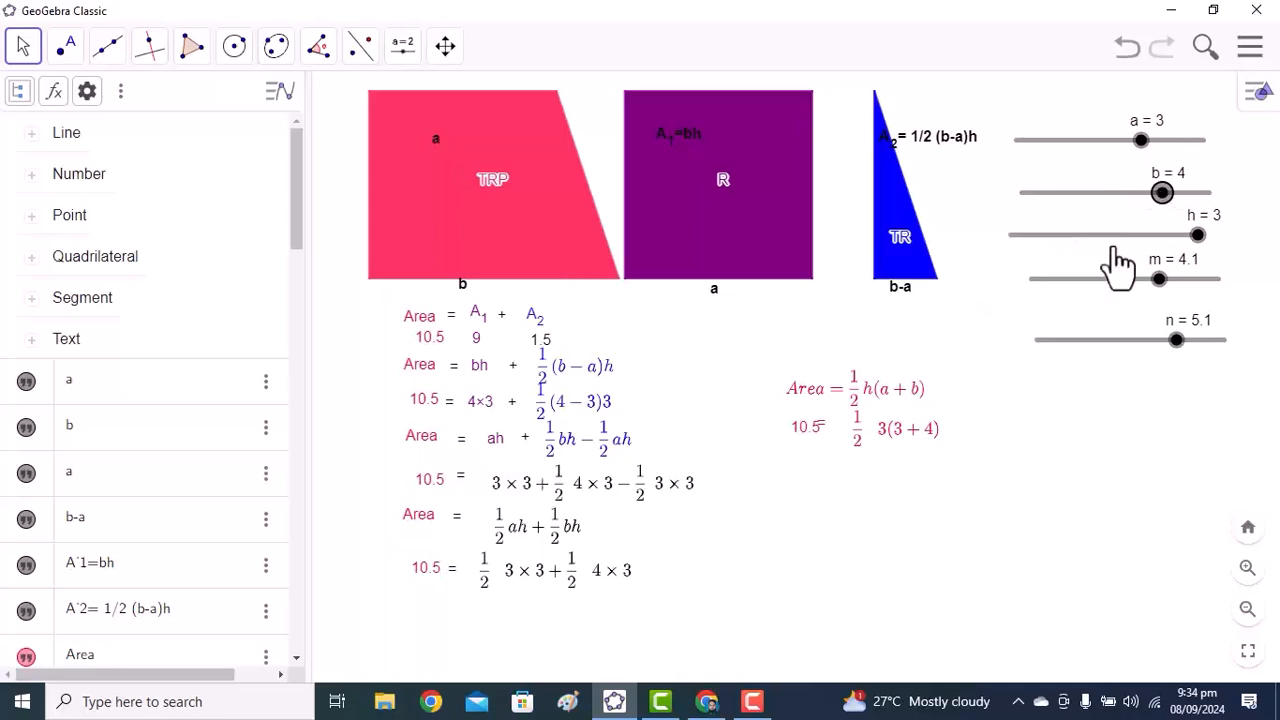